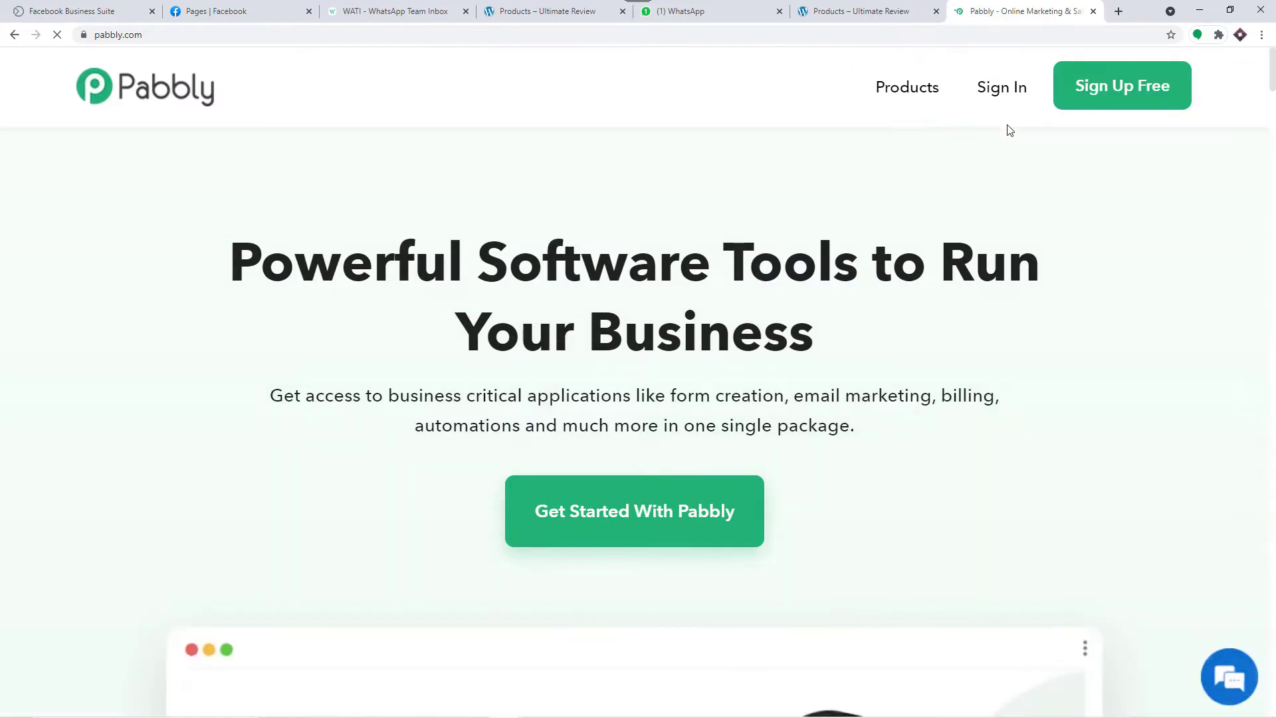
Step: Go to the Pabbly accounts All Apps page
{"action": "left_click", "coordinate": [1122, 97]}
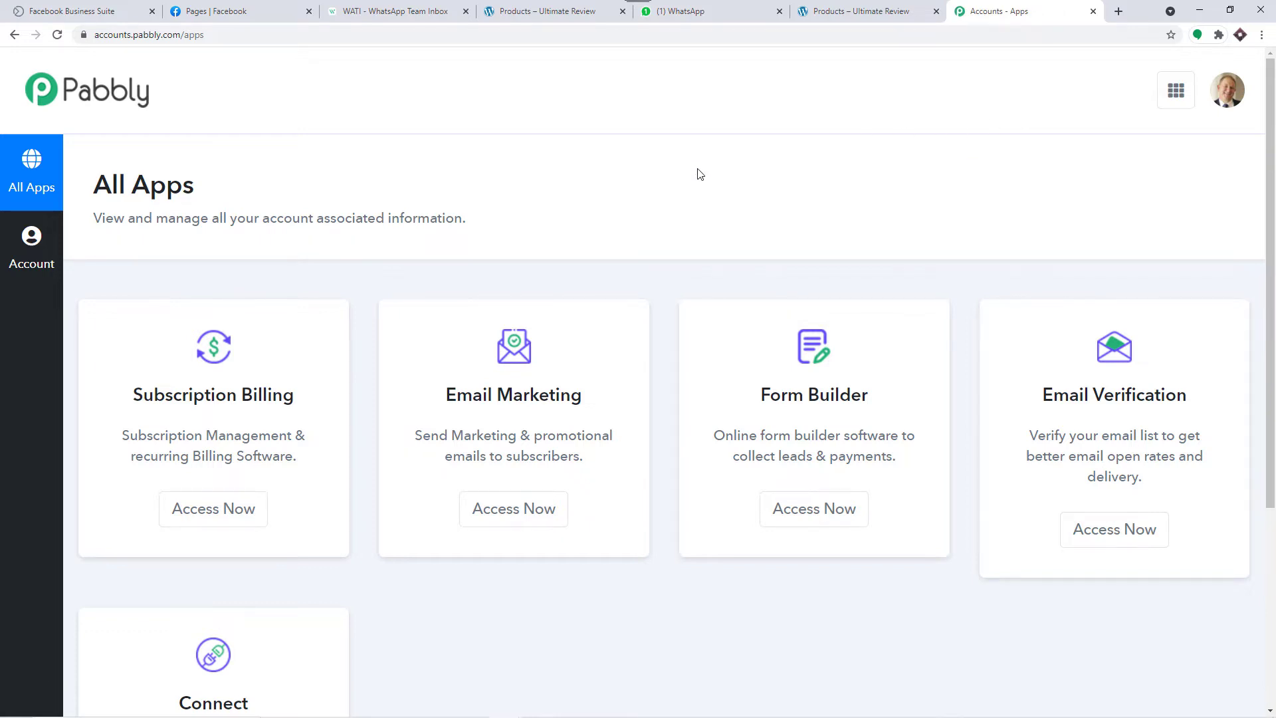
Step: Open Pabbly Connect and create a workflow named 'Facebook to WhatsApp'
{"action": "scroll", "coordinate": [697, 174], "scroll_direction": "down", "scroll_amount": 4}
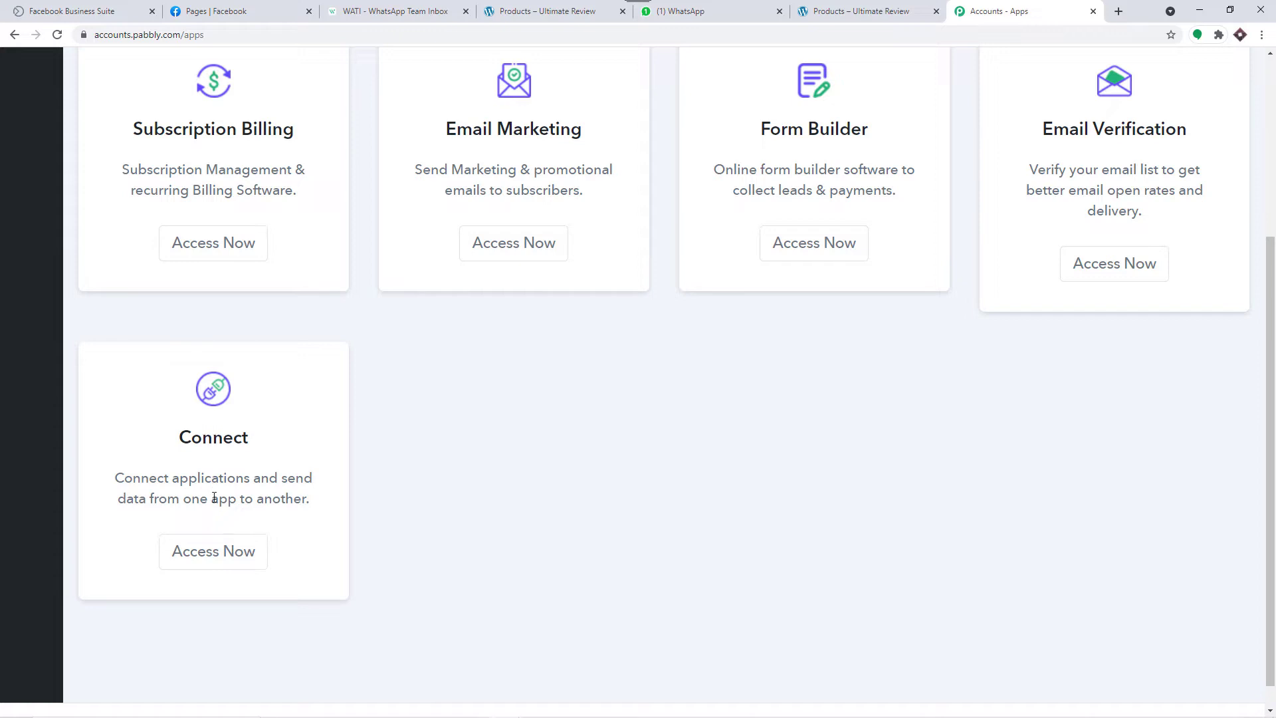
{"action": "left_click", "coordinate": [206, 558]}
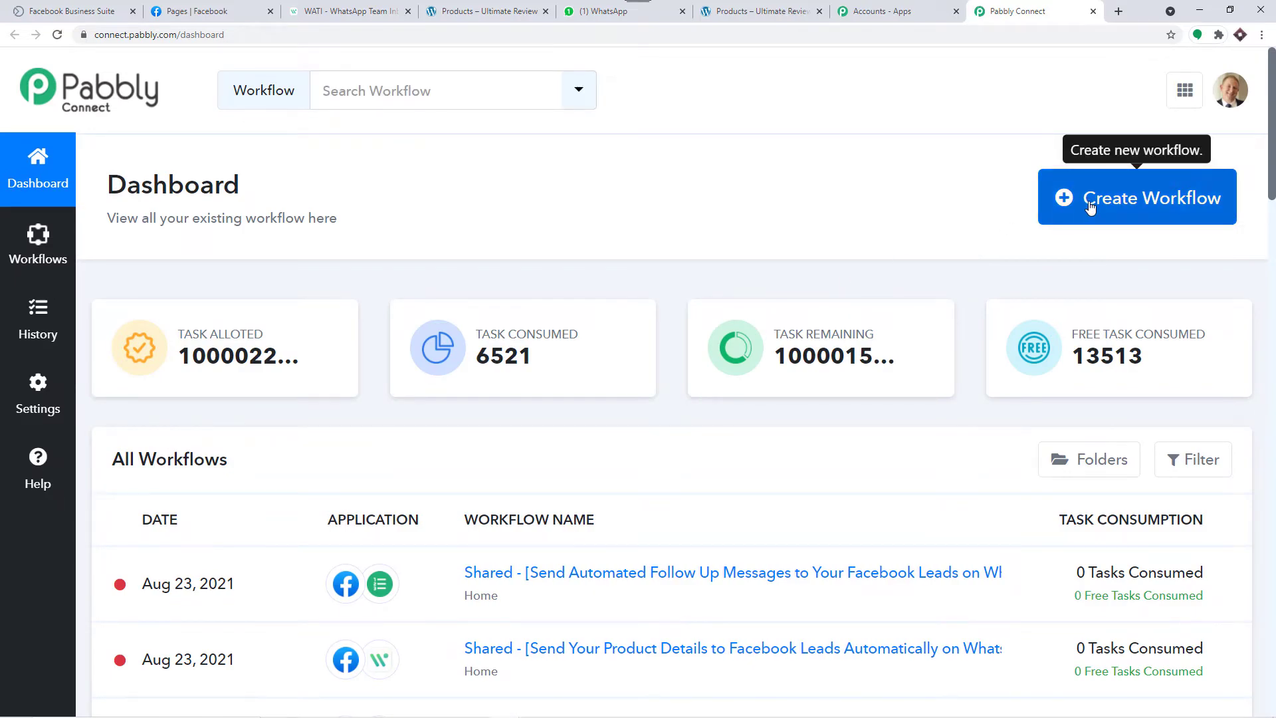
{"action": "left_click", "coordinate": [1090, 207]}
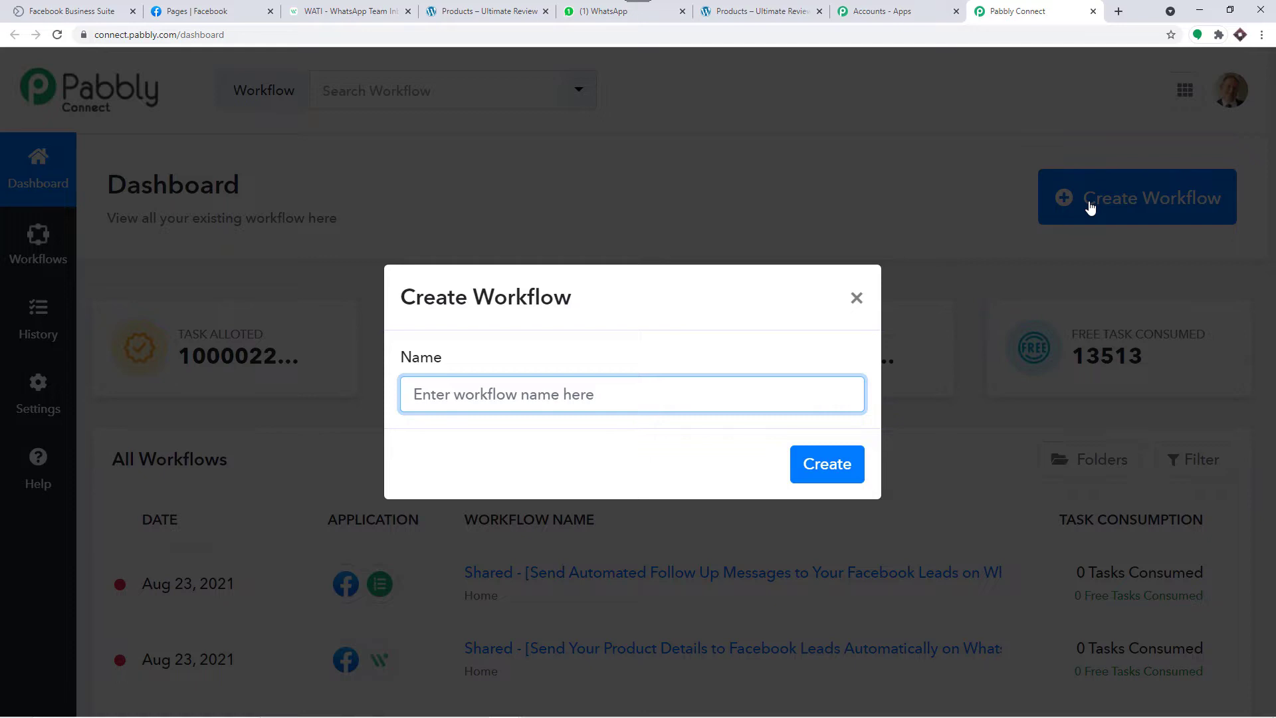
{"action": "type", "text": "Facebook to WhatsApp"}
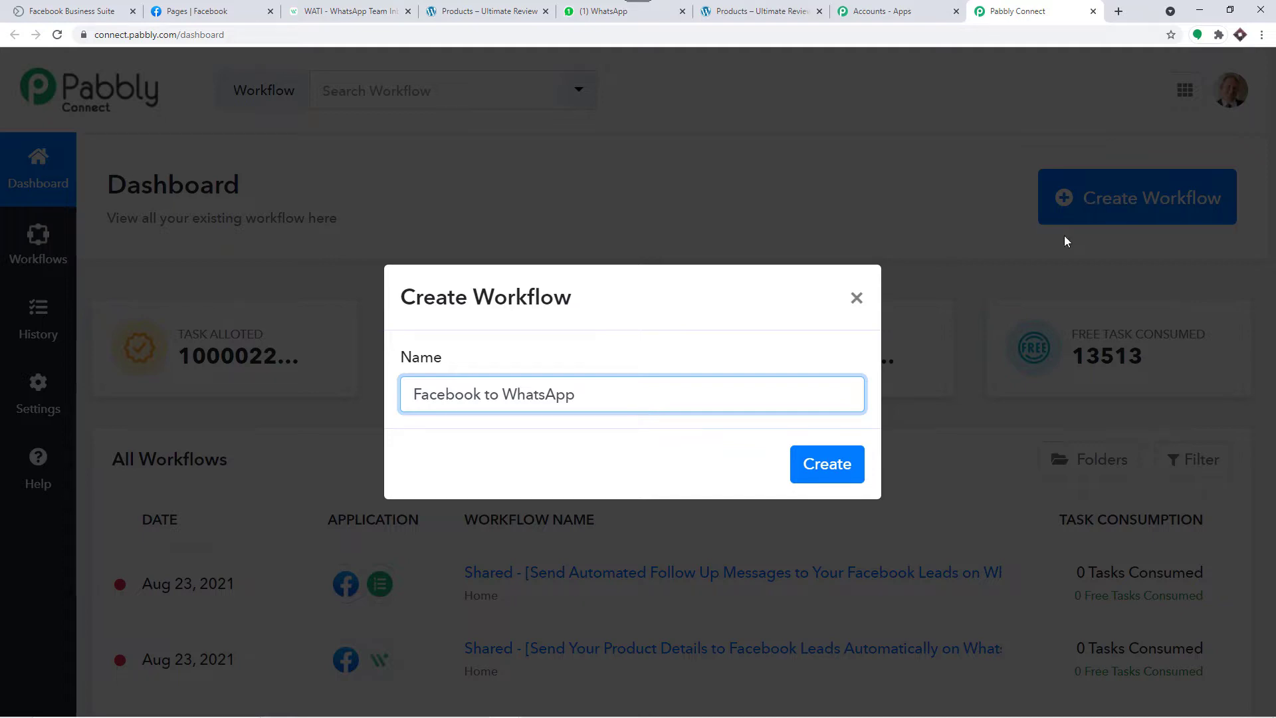
{"action": "left_click", "coordinate": [817, 468]}
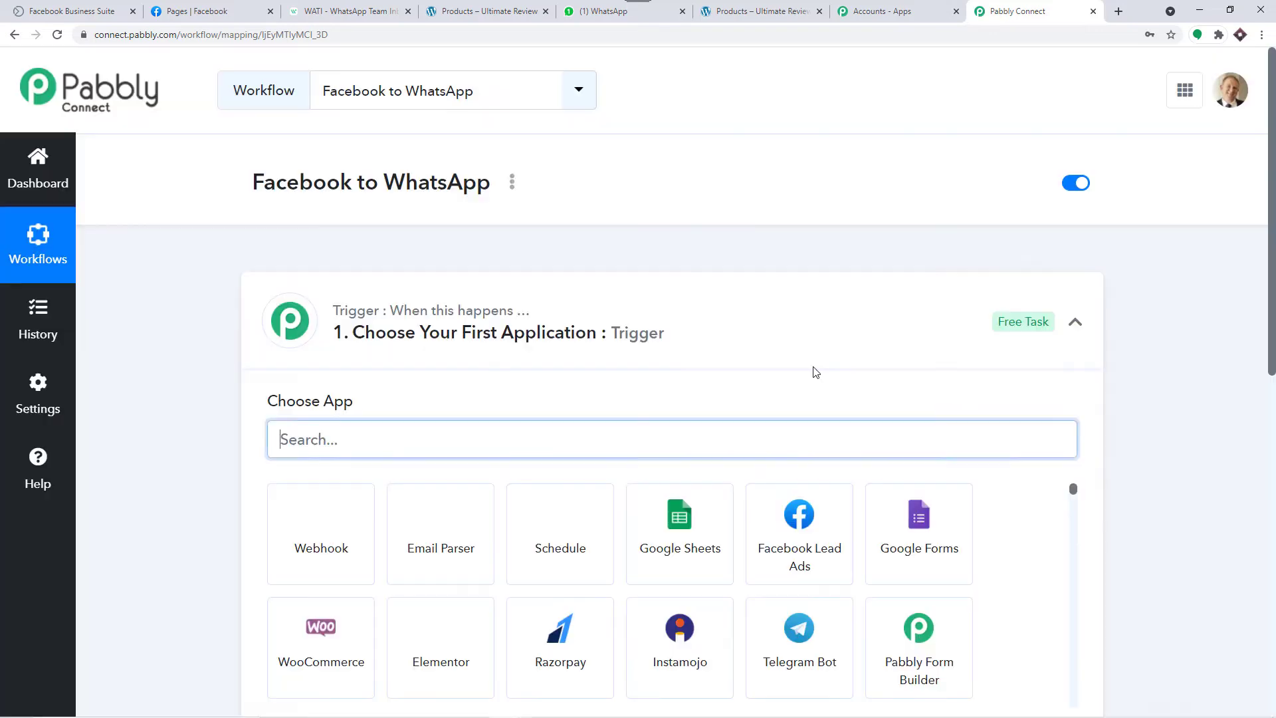
Step: Set the trigger to Facebook Lead Ads with the New Lead event
{"action": "left_click", "coordinate": [745, 305]}
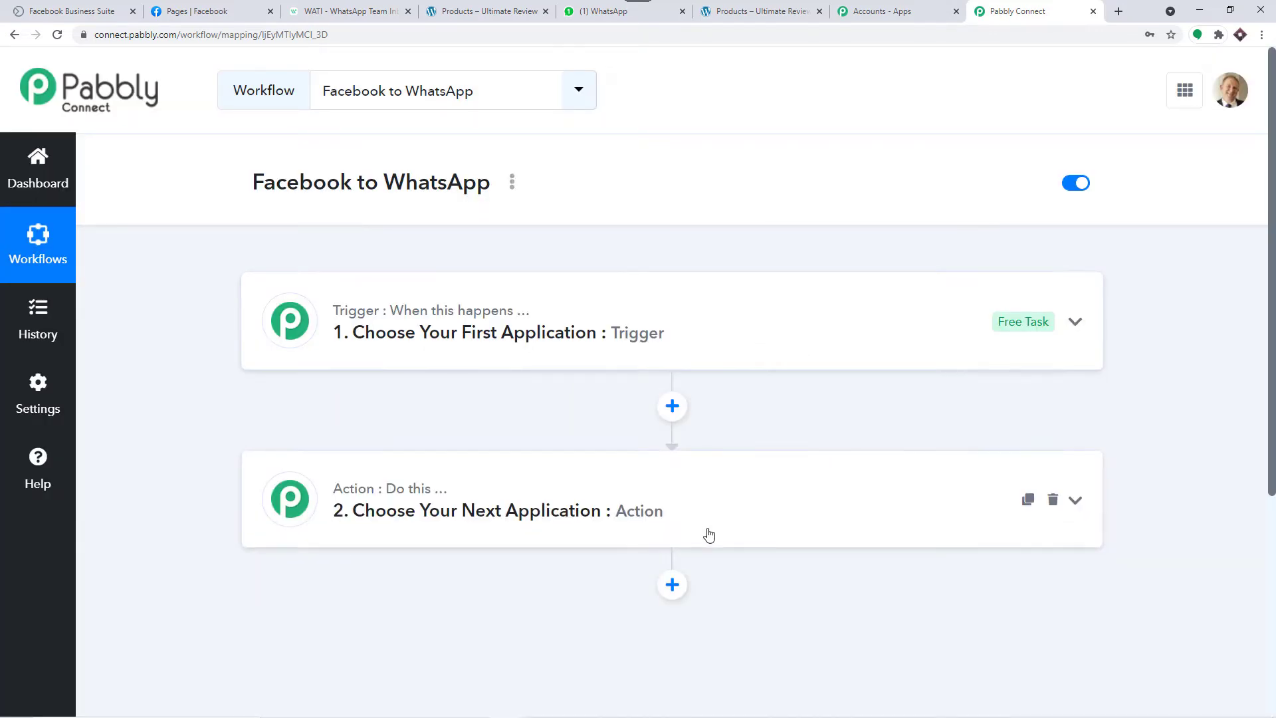
{"action": "left_click", "coordinate": [664, 339]}
{"action": "left_click", "coordinate": [436, 439]}
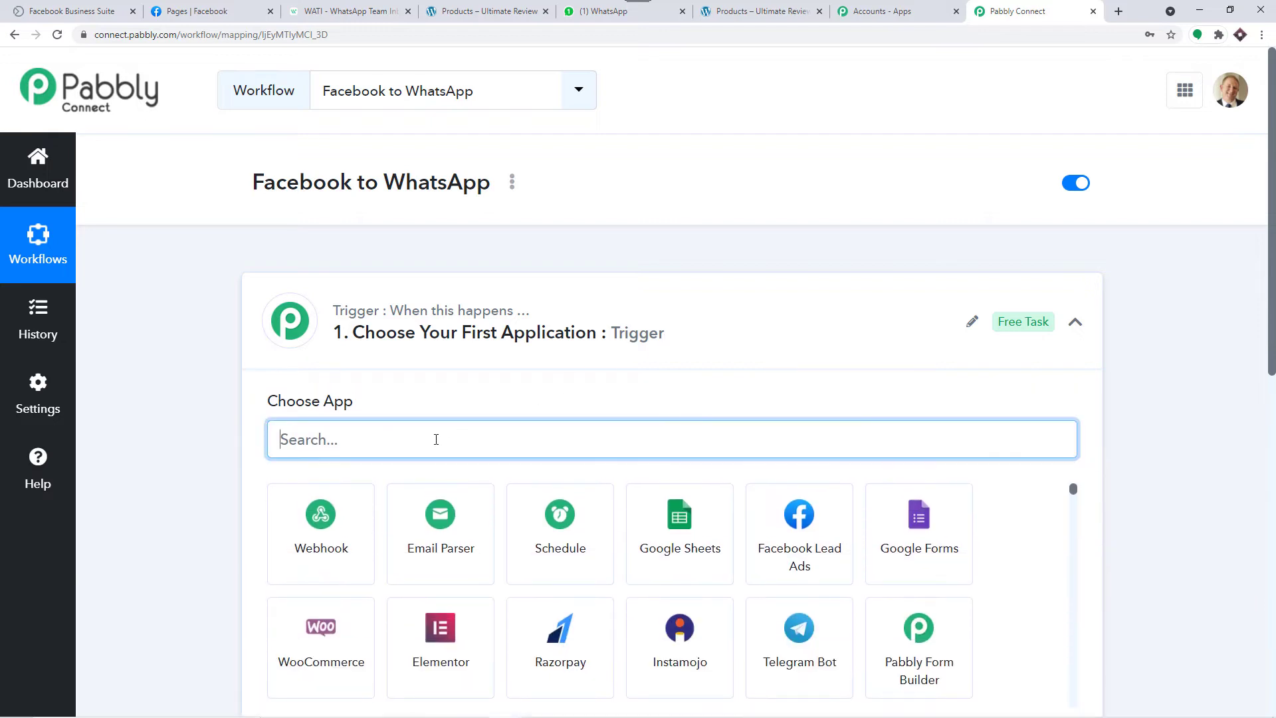
{"action": "type", "text": "face"}
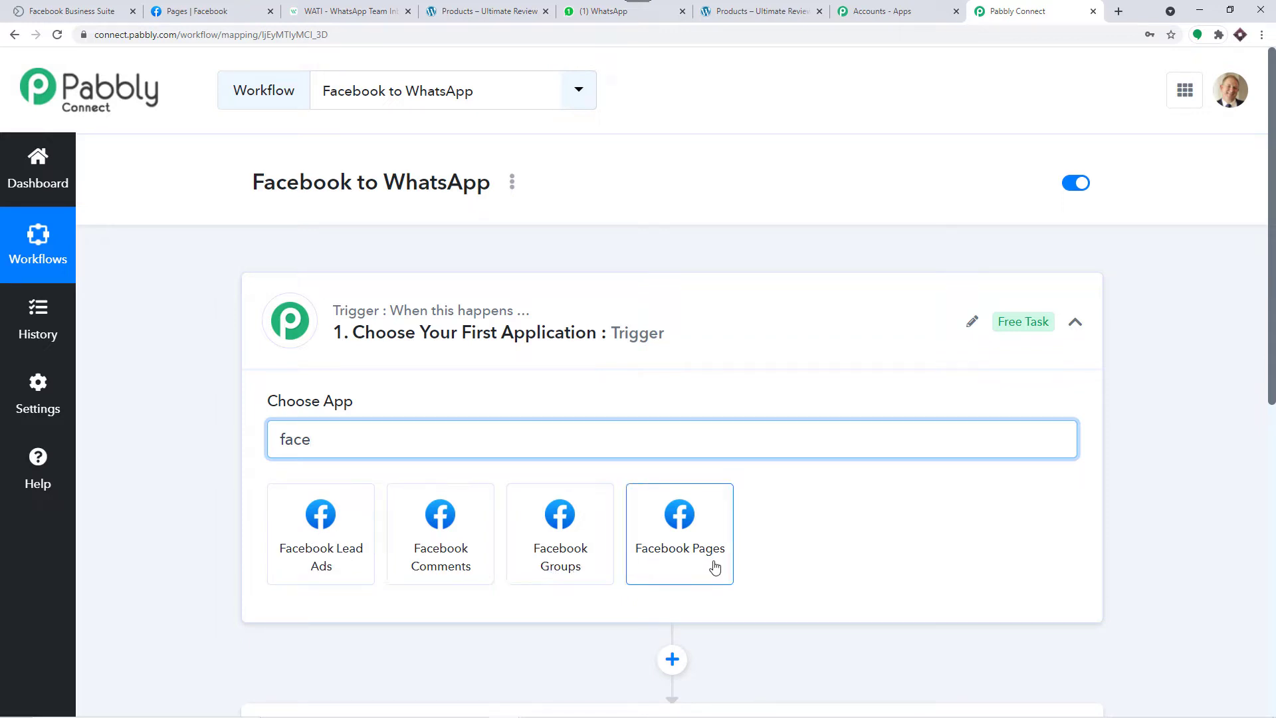
{"action": "left_click", "coordinate": [339, 560]}
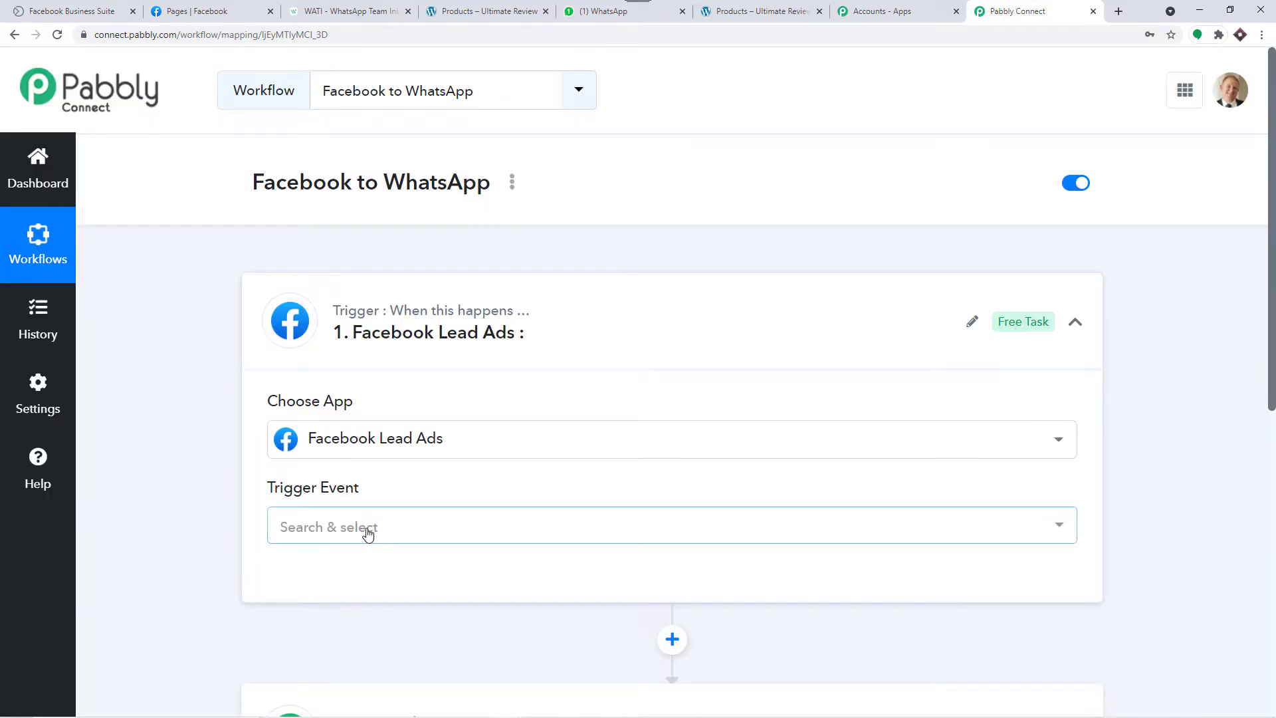
{"action": "left_click", "coordinate": [366, 531]}
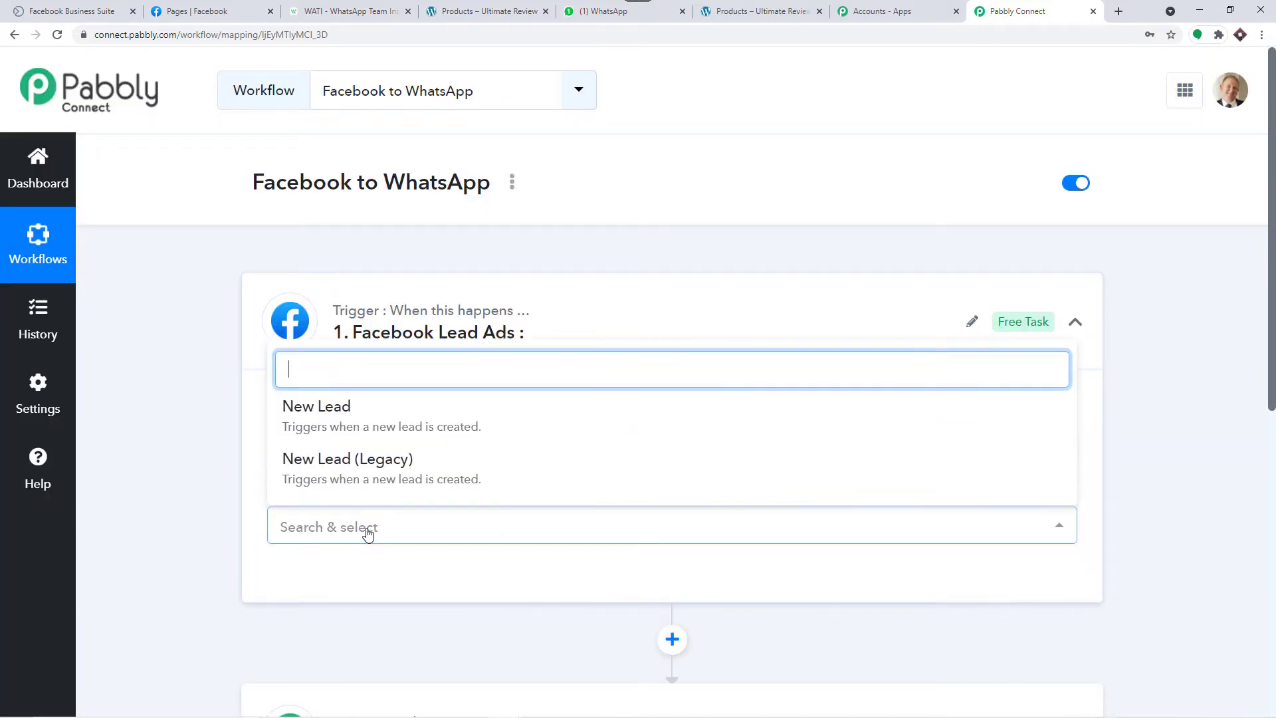
{"action": "left_click", "coordinate": [387, 420]}
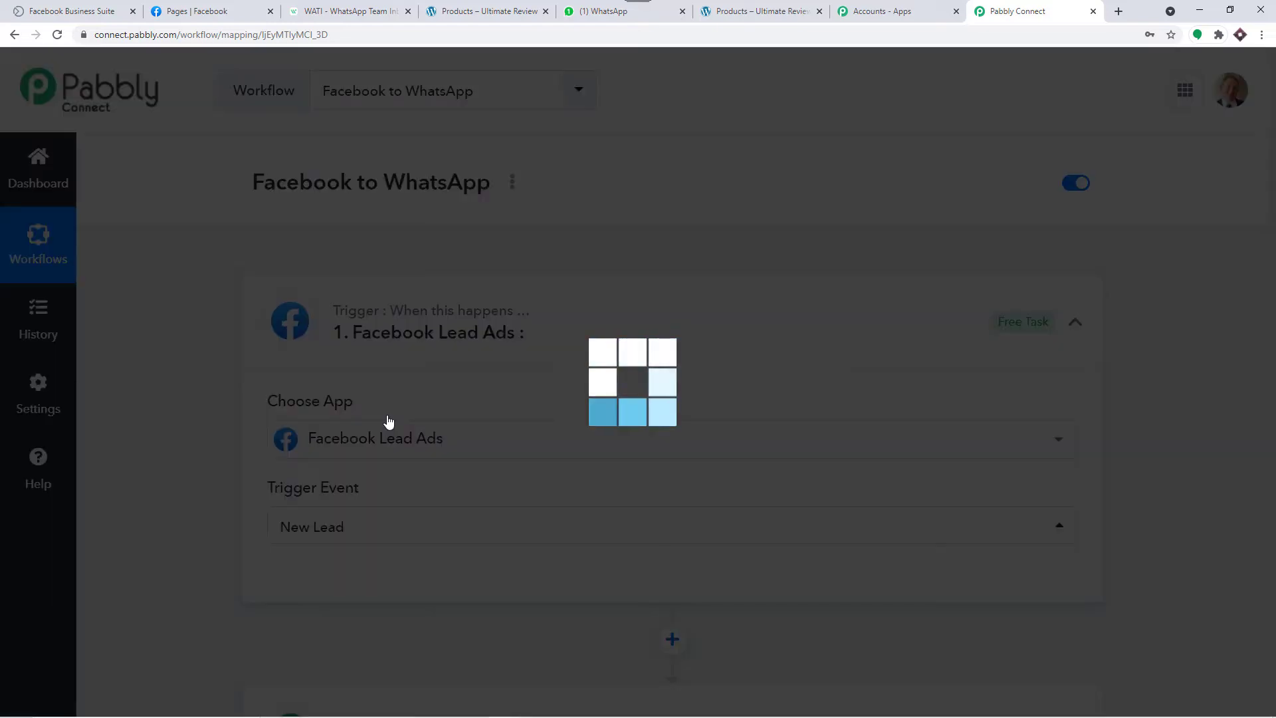
{"action": "scroll", "coordinate": [390, 425], "scroll_direction": "down", "scroll_amount": 3}
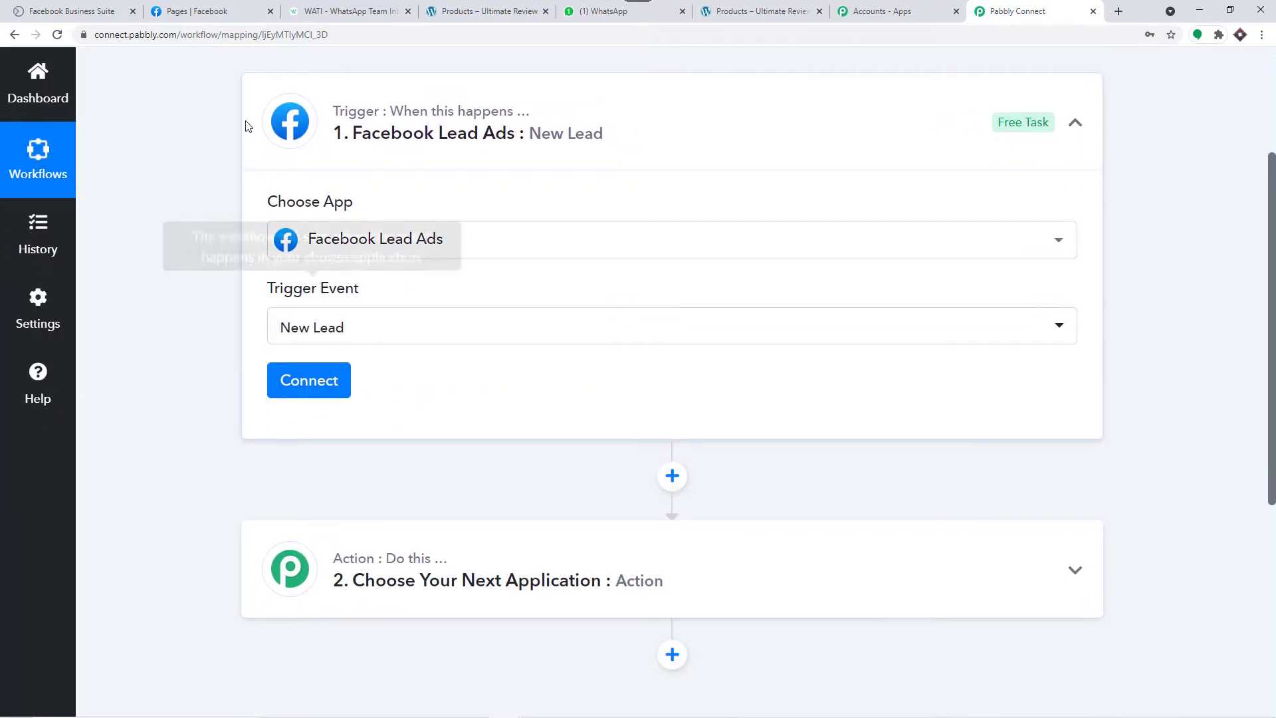
Step: Add a new Facebook Lead Ads connection and authorize the account
{"action": "left_click", "coordinate": [194, 12]}
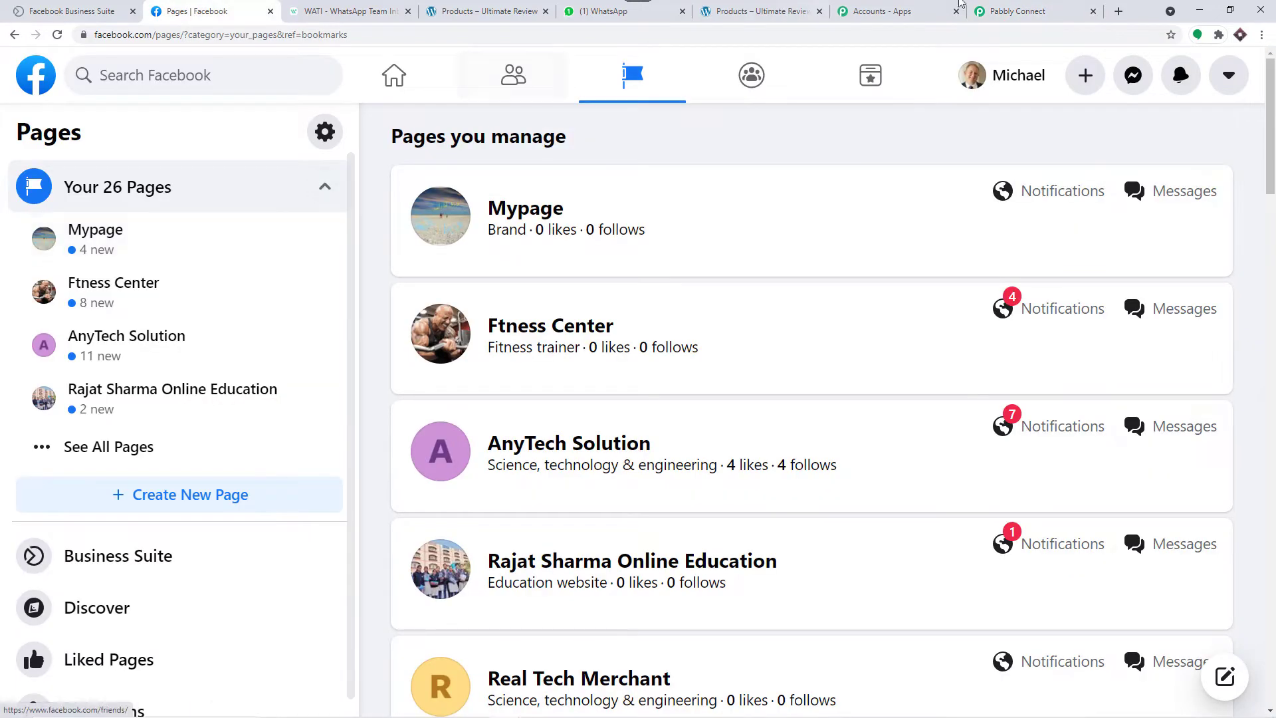
{"action": "left_click", "coordinate": [1017, 12]}
{"action": "left_click", "coordinate": [326, 382]}
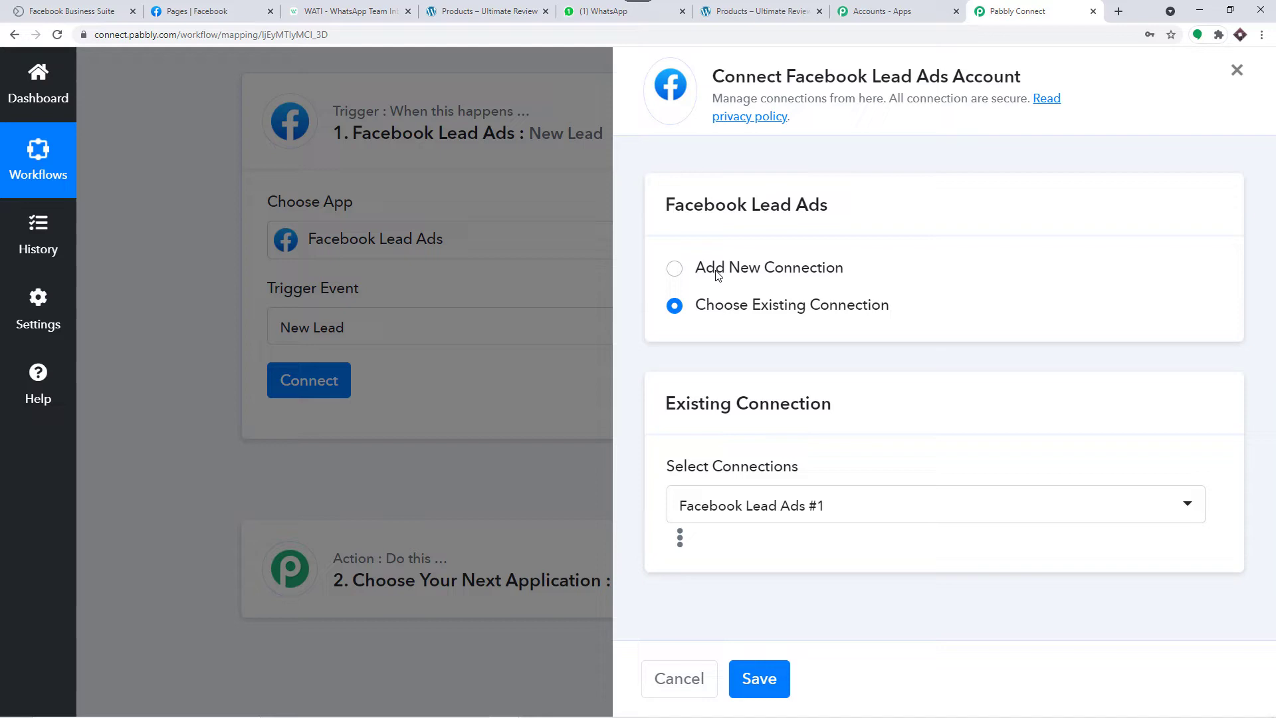
{"action": "left_click", "coordinate": [717, 276]}
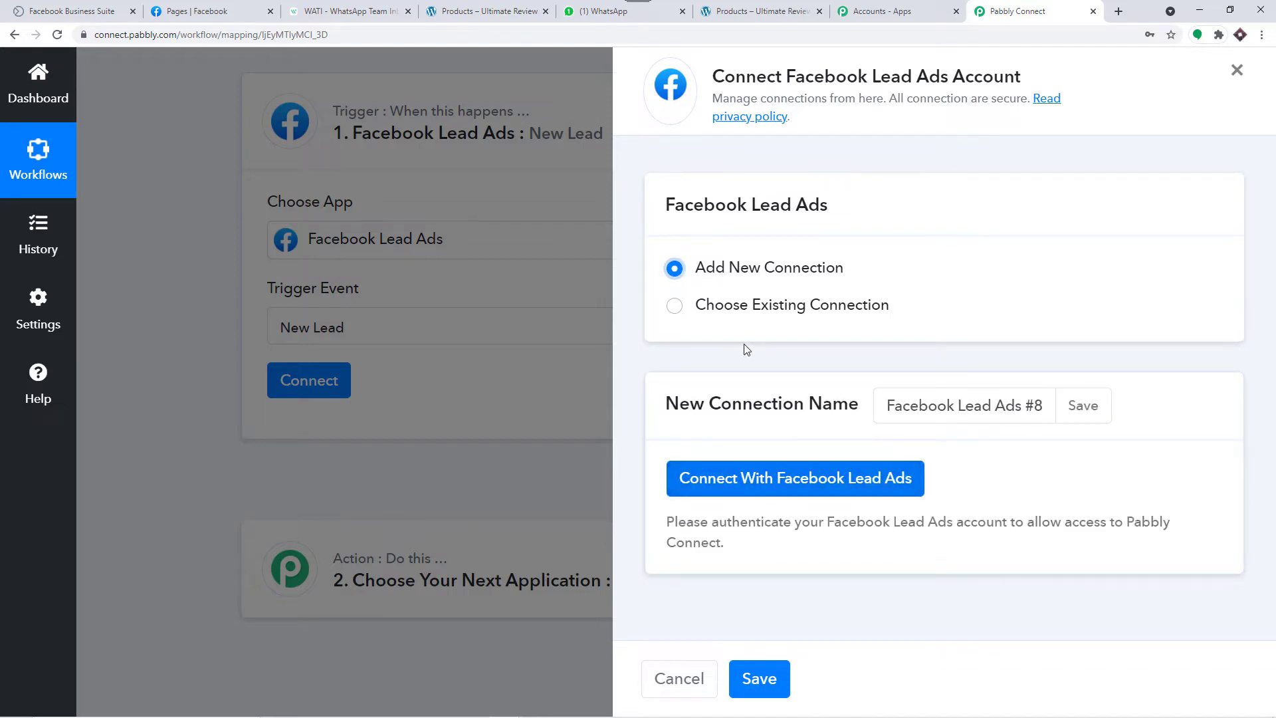
{"action": "left_click", "coordinate": [742, 484]}
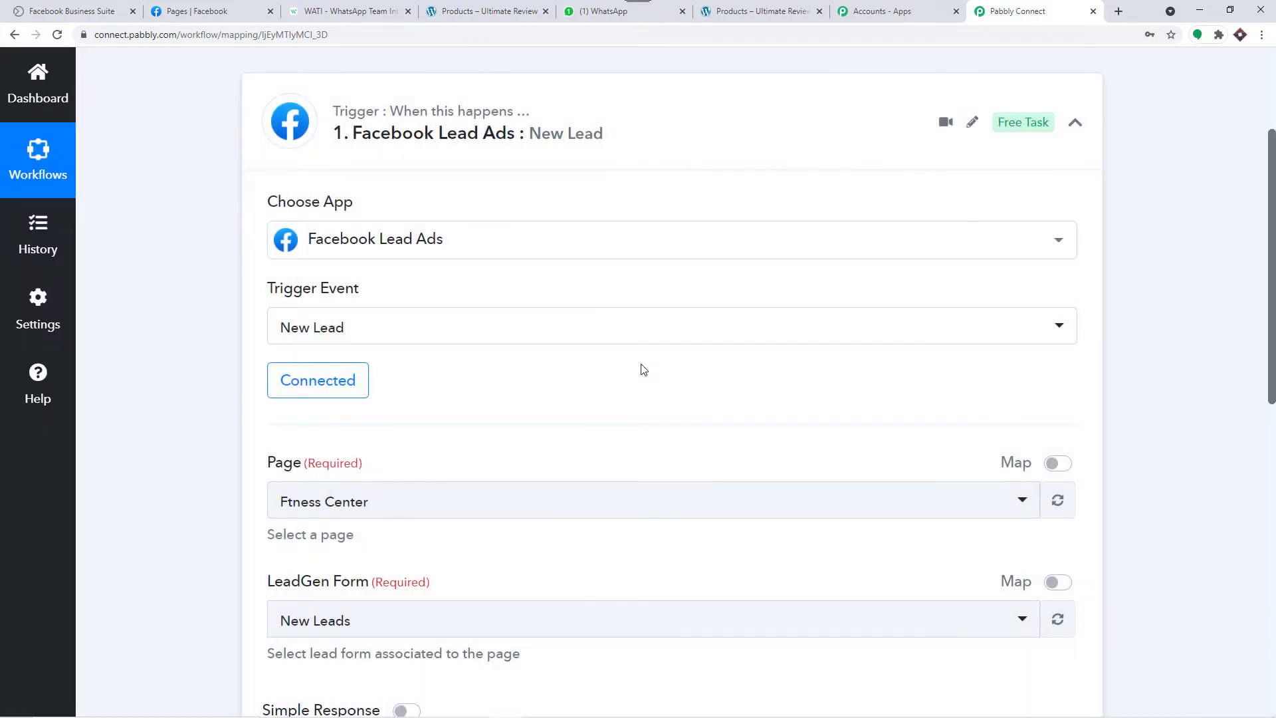
Step: Browse the trigger's page list and compare it with the Facebook pages
{"action": "scroll", "coordinate": [638, 367], "scroll_direction": "down", "scroll_amount": 3}
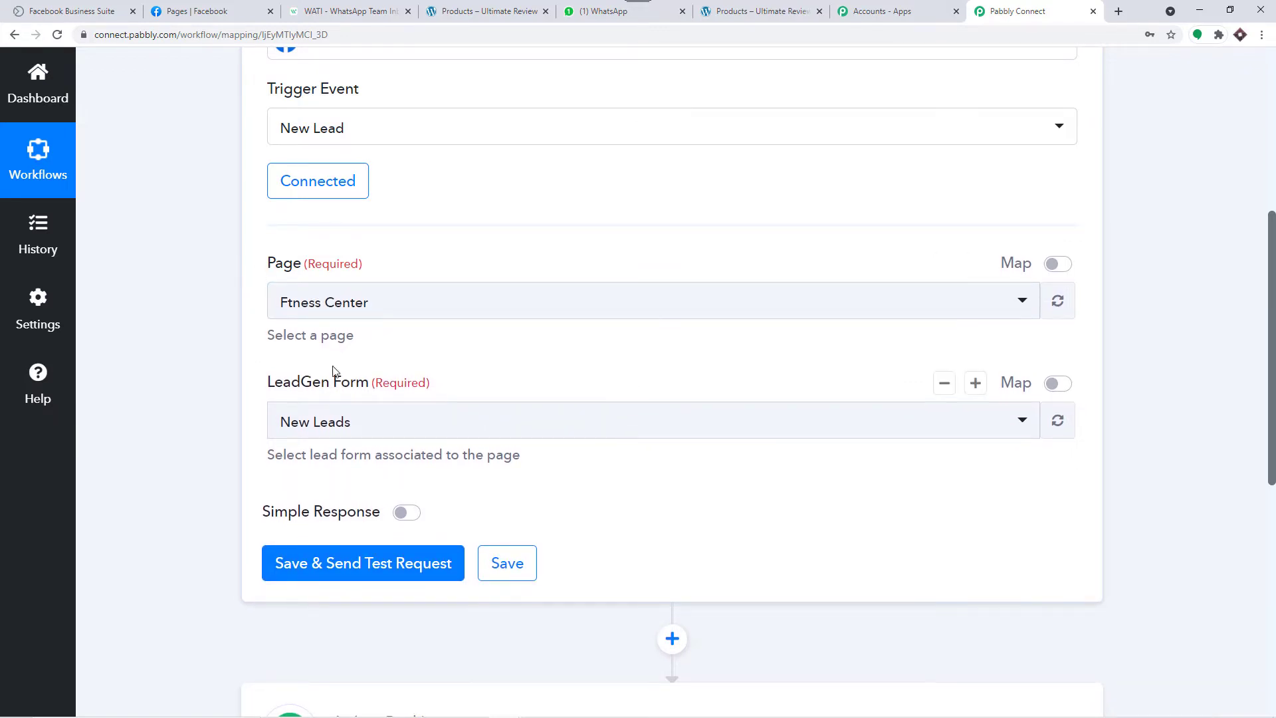
{"action": "left_click", "coordinate": [361, 300]}
{"action": "scroll", "coordinate": [419, 418], "scroll_direction": "down", "scroll_amount": 4}
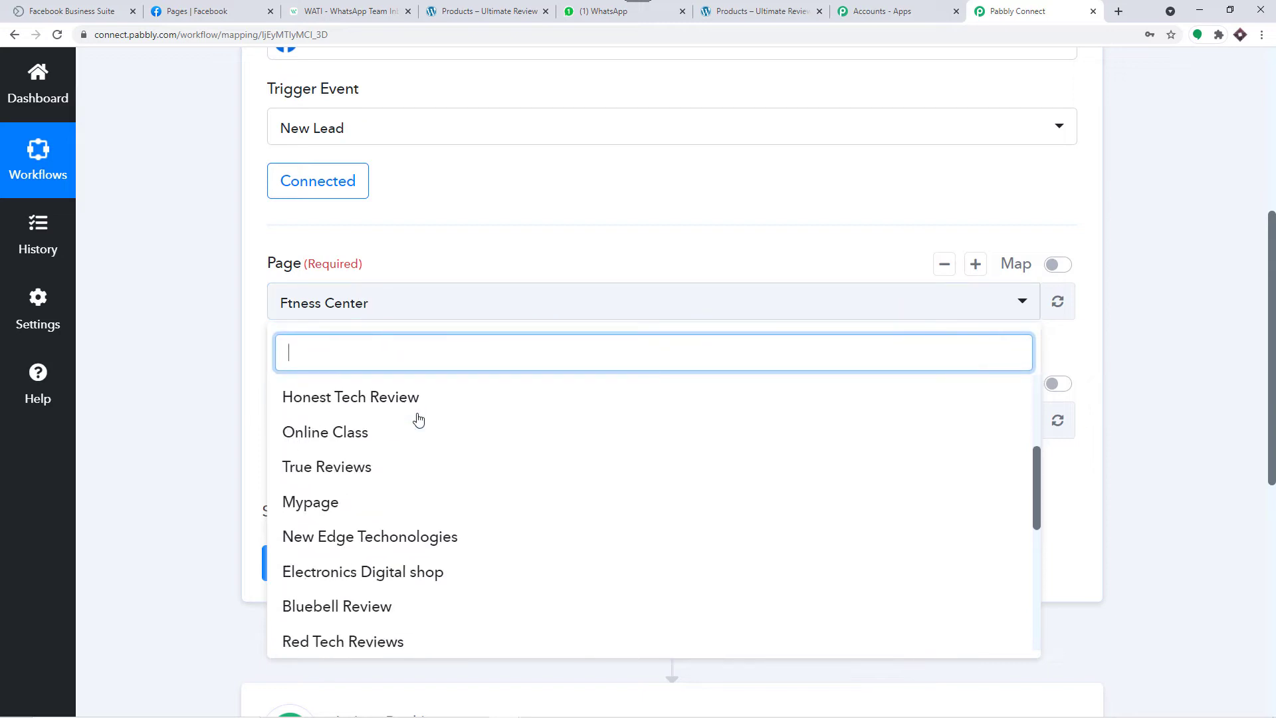
{"action": "scroll", "coordinate": [419, 419], "scroll_direction": "down", "scroll_amount": 5}
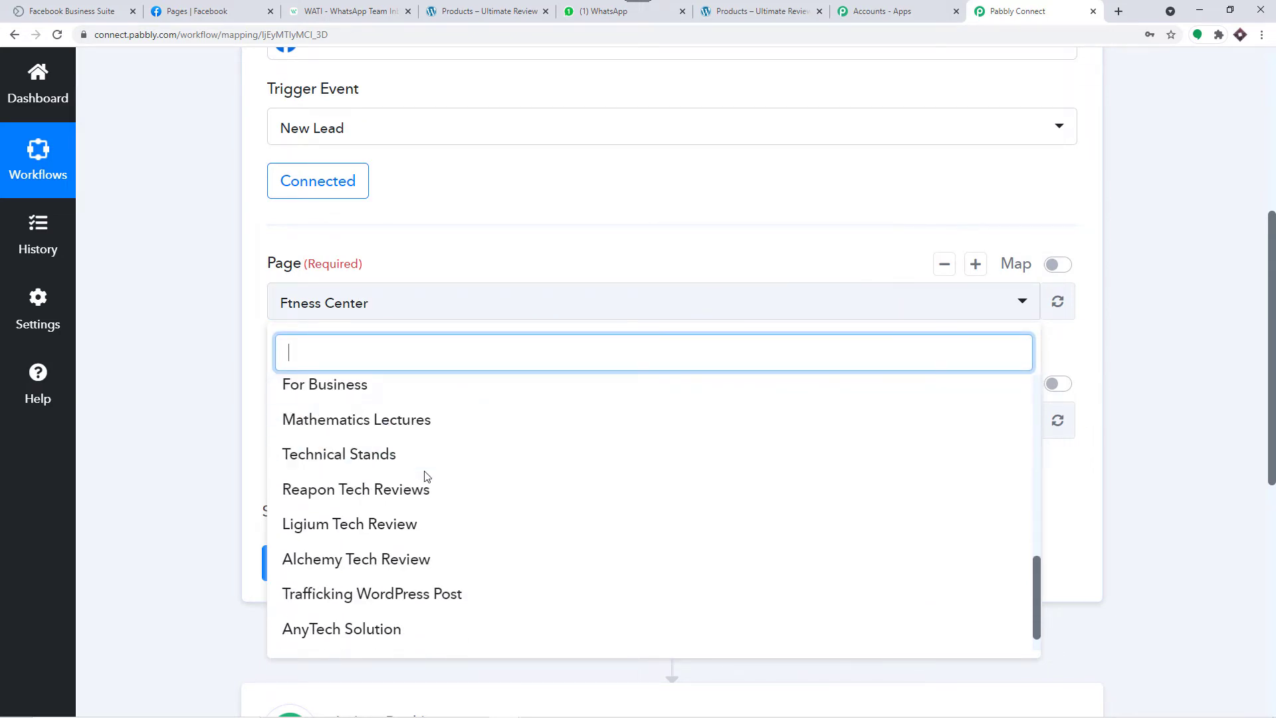
{"action": "scroll", "coordinate": [426, 476], "scroll_direction": "up", "scroll_amount": 3}
{"action": "left_click", "coordinate": [492, 253]}
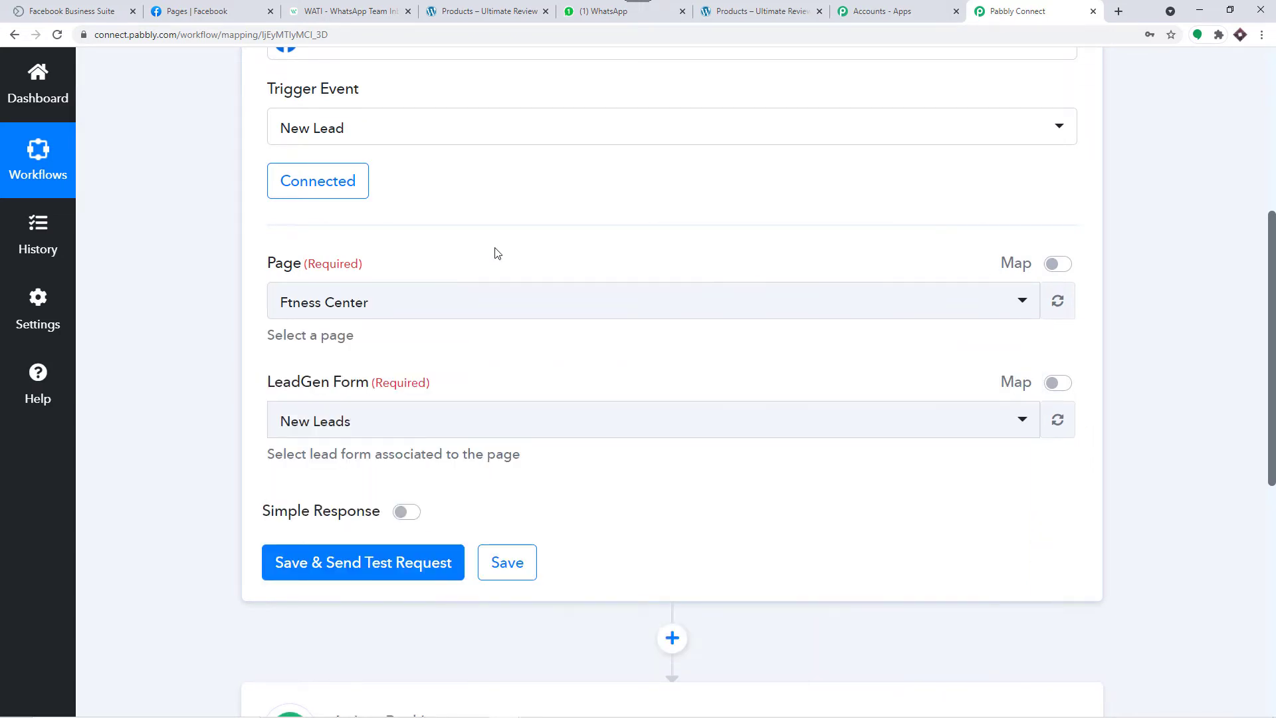
{"action": "left_click", "coordinate": [169, 5]}
{"action": "scroll", "coordinate": [532, 255], "scroll_direction": "down", "scroll_amount": 3}
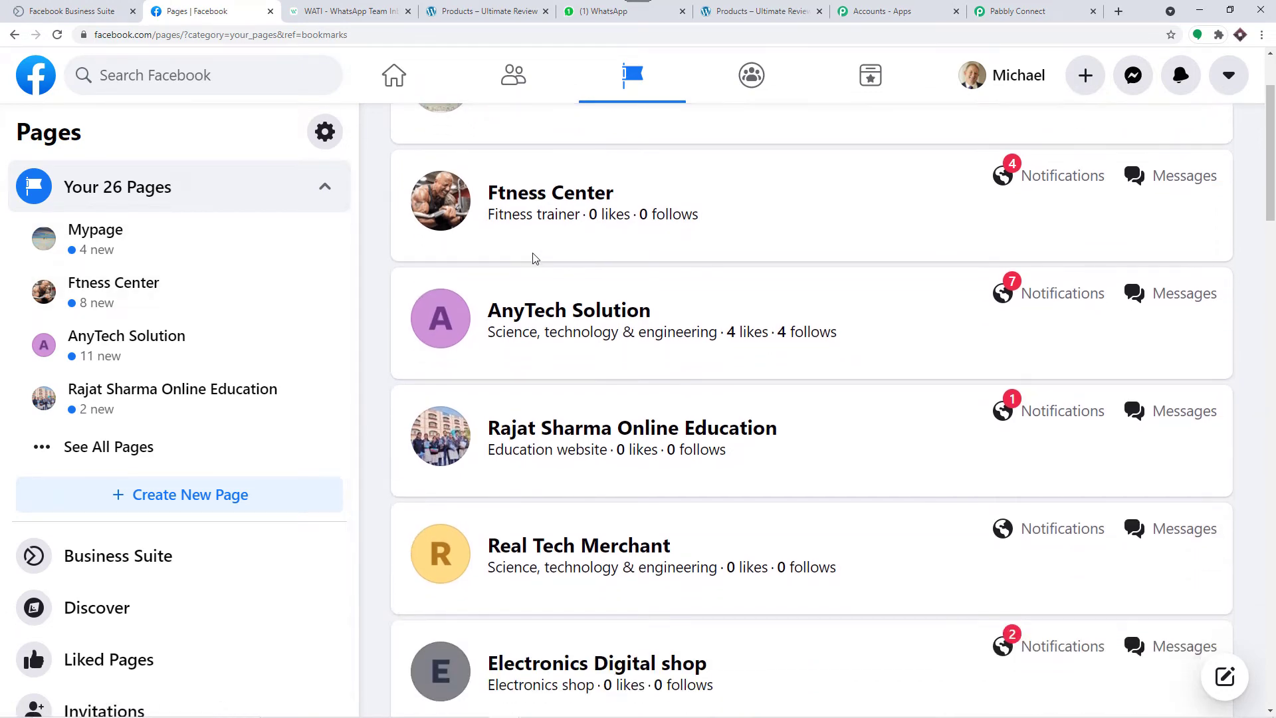
{"action": "scroll", "coordinate": [532, 258], "scroll_direction": "up", "scroll_amount": 2}
{"action": "scroll", "coordinate": [536, 266], "scroll_direction": "down", "scroll_amount": 14}
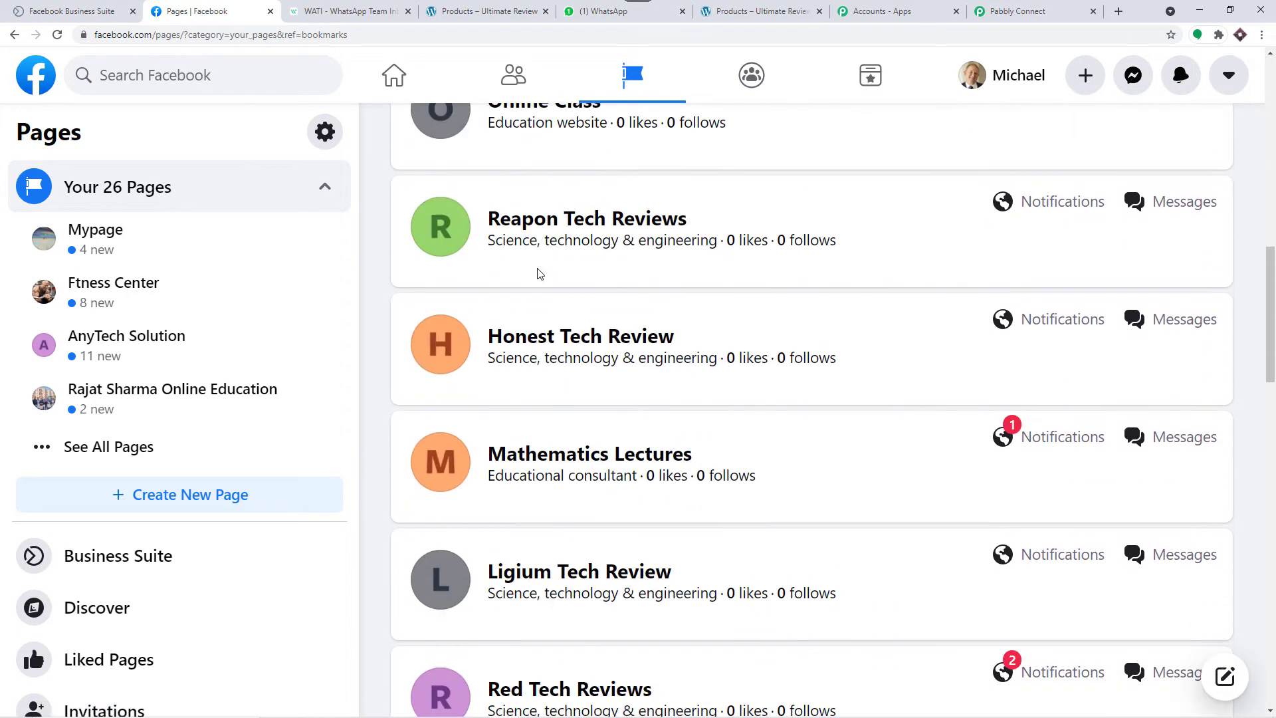
{"action": "scroll", "coordinate": [540, 273], "scroll_direction": "down", "scroll_amount": 15}
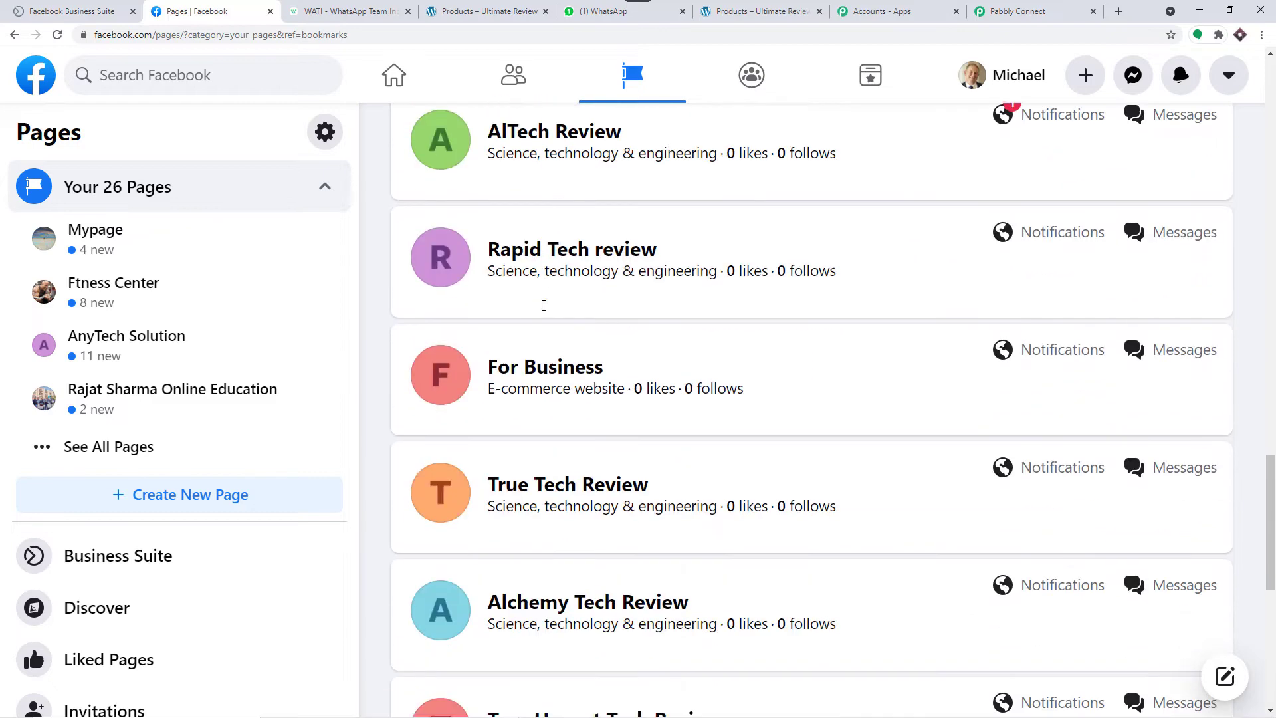
{"action": "scroll", "coordinate": [543, 306], "scroll_direction": "down", "scroll_amount": 3}
{"action": "left_click", "coordinate": [1005, 10]}
Step: Set the trigger's page to Electronics Digital shop
{"action": "left_click", "coordinate": [405, 307]}
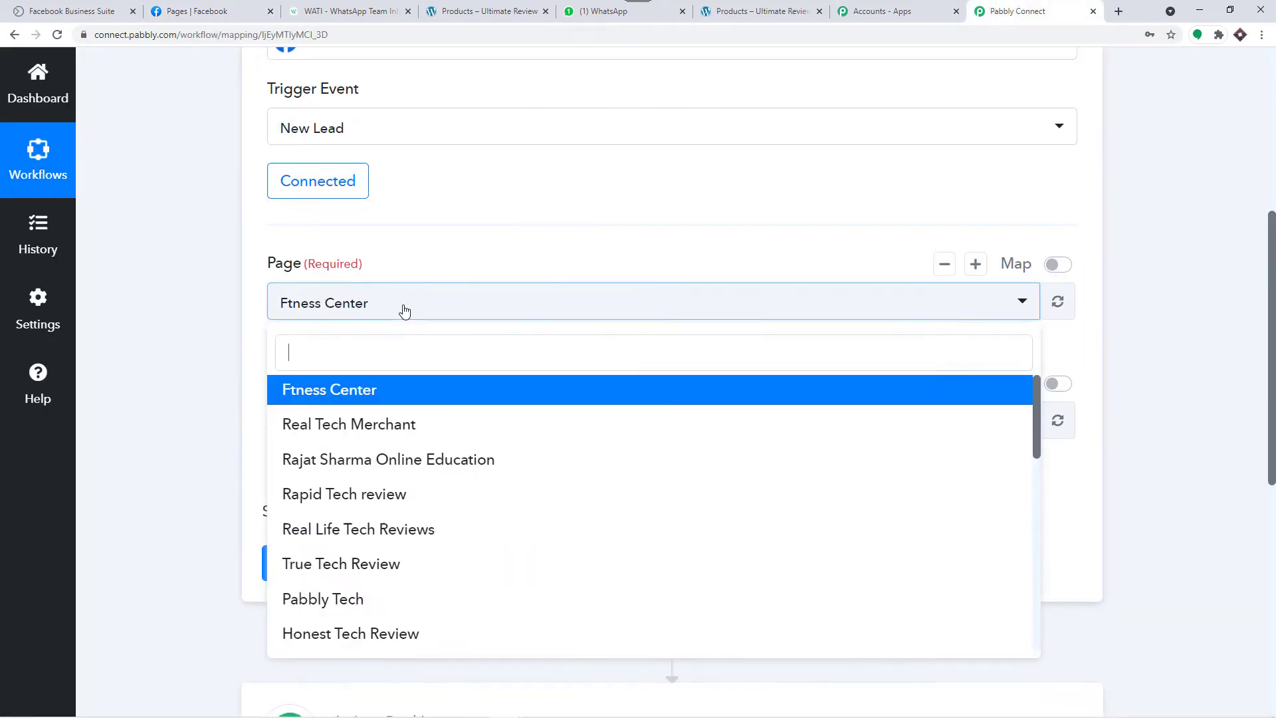
{"action": "scroll", "coordinate": [391, 456], "scroll_direction": "down", "scroll_amount": 8}
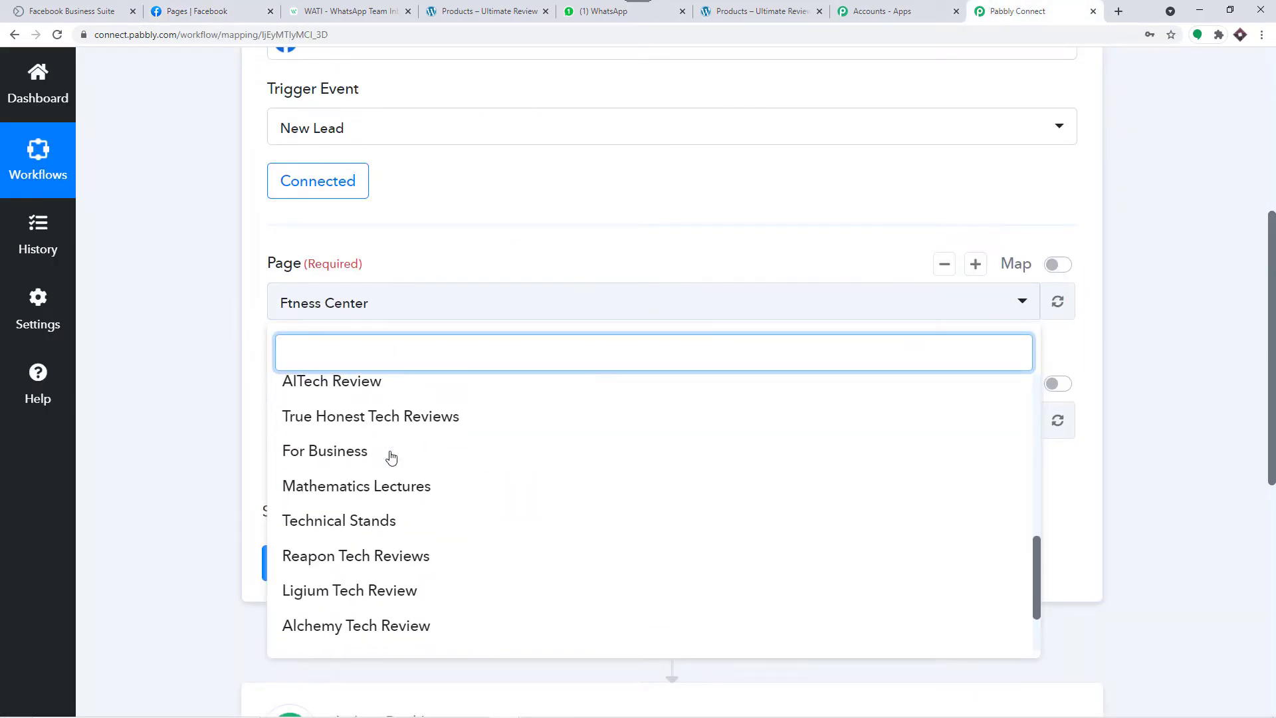
{"action": "scroll", "coordinate": [391, 455], "scroll_direction": "up", "scroll_amount": 4}
{"action": "left_click", "coordinate": [197, 11]}
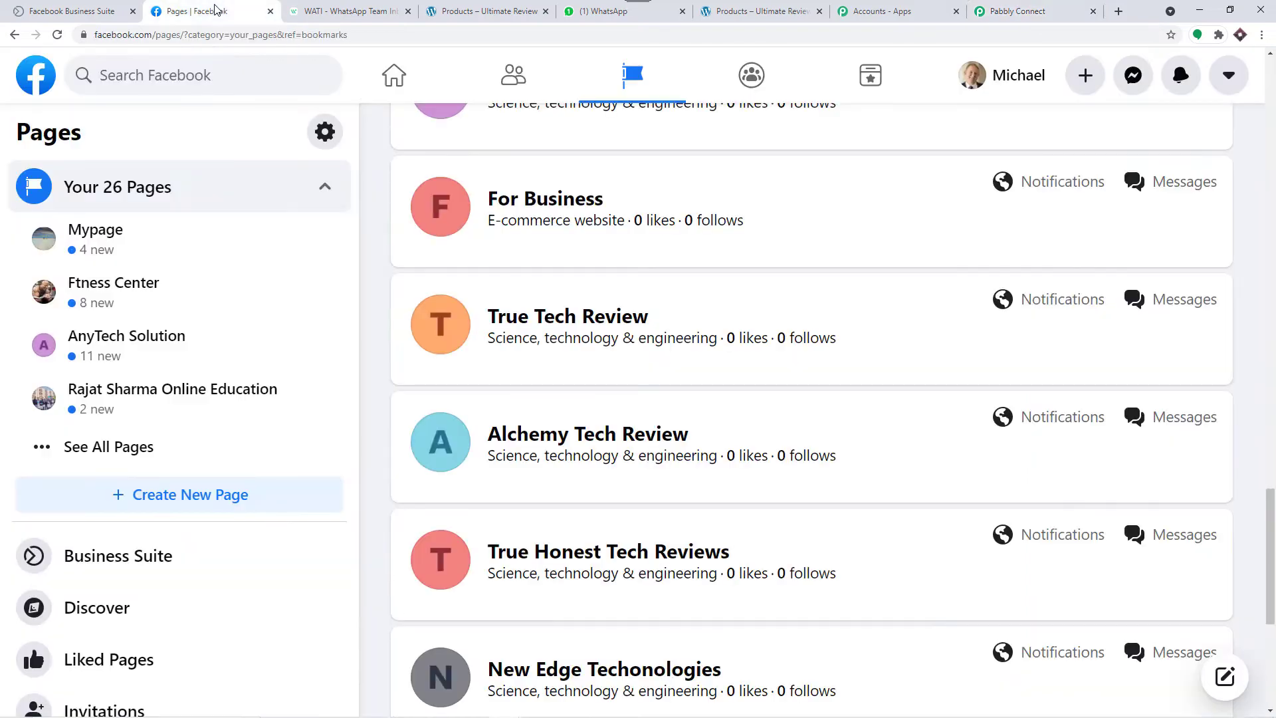
{"action": "scroll", "coordinate": [650, 319], "scroll_direction": "down", "scroll_amount": 3}
{"action": "scroll", "coordinate": [651, 330], "scroll_direction": "down", "scroll_amount": 3}
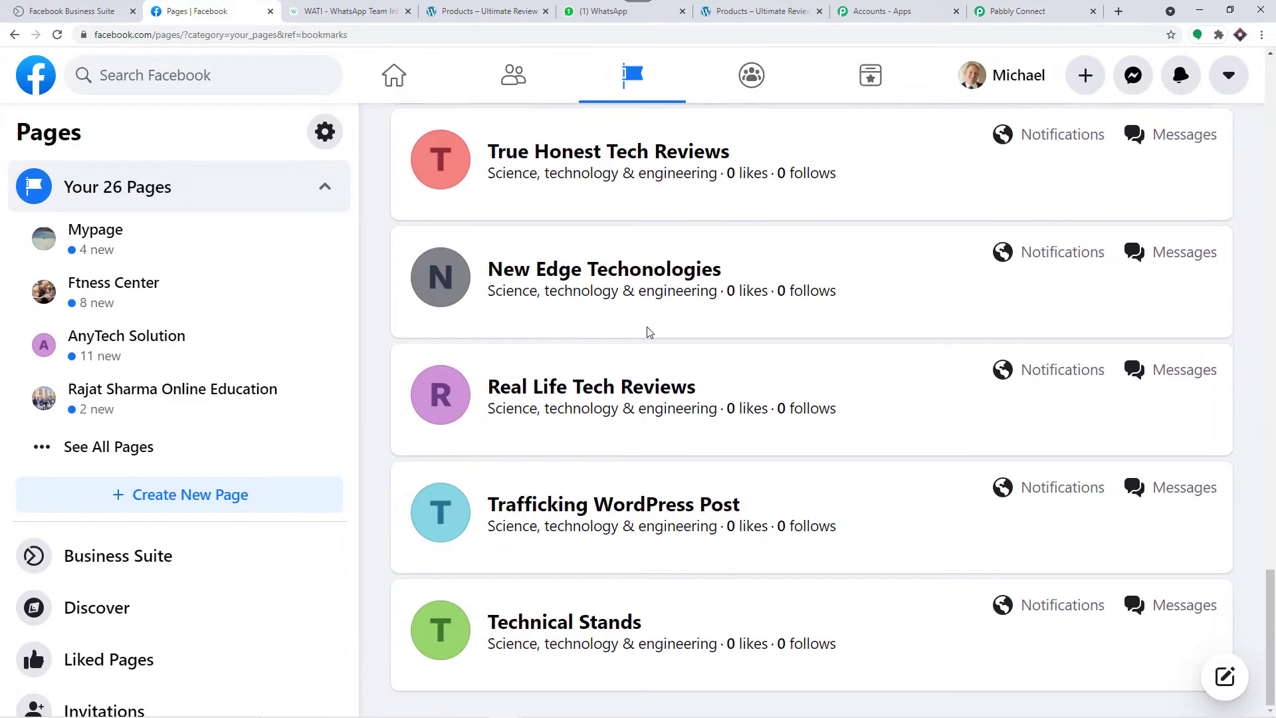
{"action": "scroll", "coordinate": [649, 331], "scroll_direction": "up", "scroll_amount": 10}
{"action": "scroll", "coordinate": [649, 331], "scroll_direction": "up", "scroll_amount": 14}
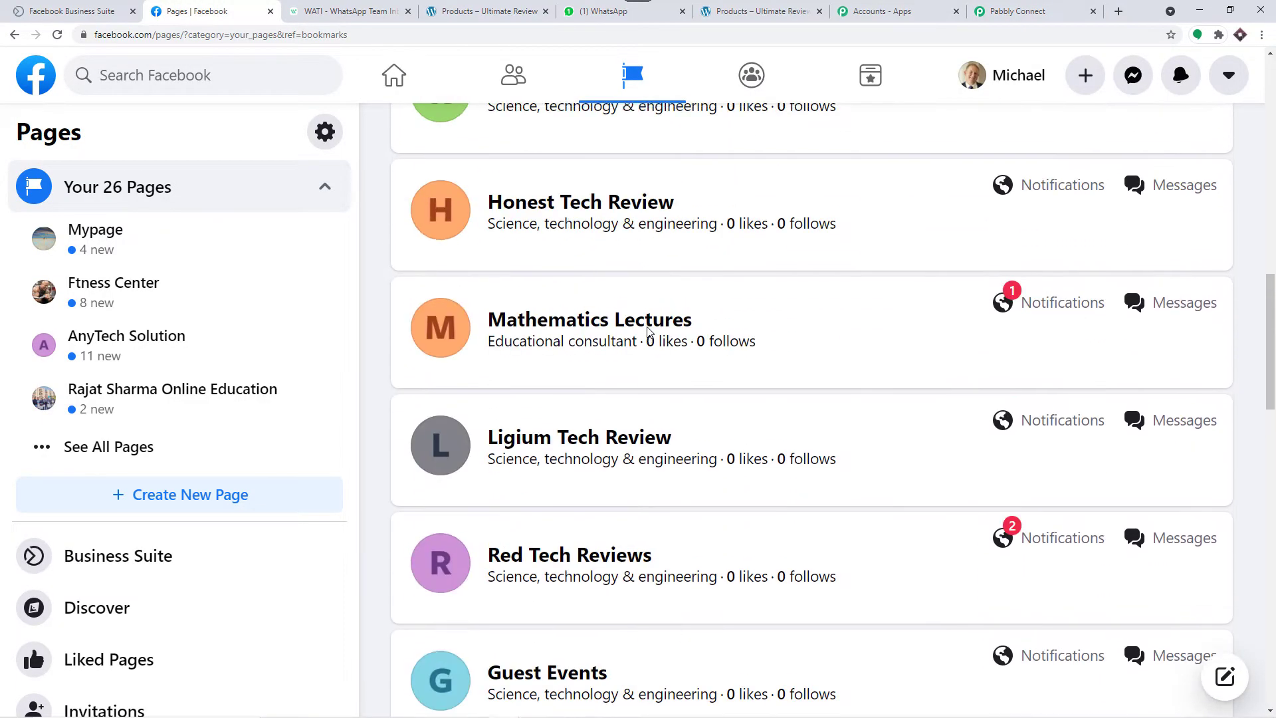
{"action": "scroll", "coordinate": [601, 324], "scroll_direction": "up", "scroll_amount": 2}
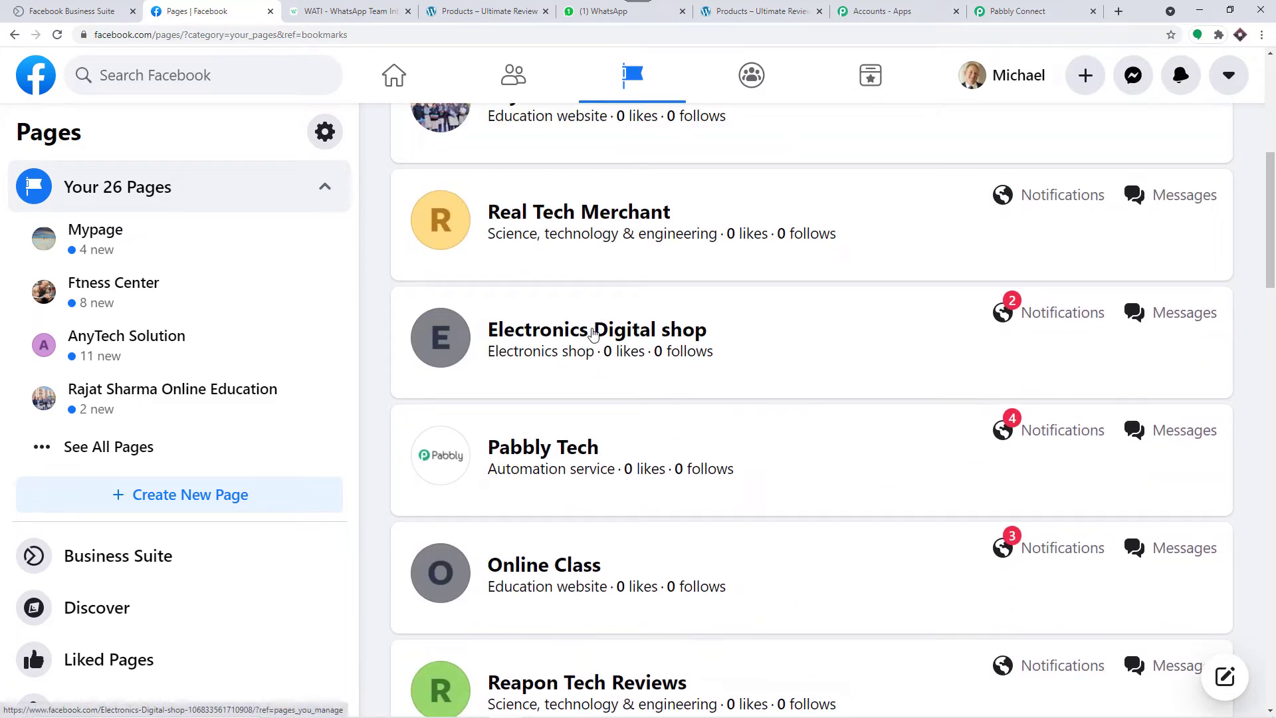
{"action": "left_click", "coordinate": [594, 334]}
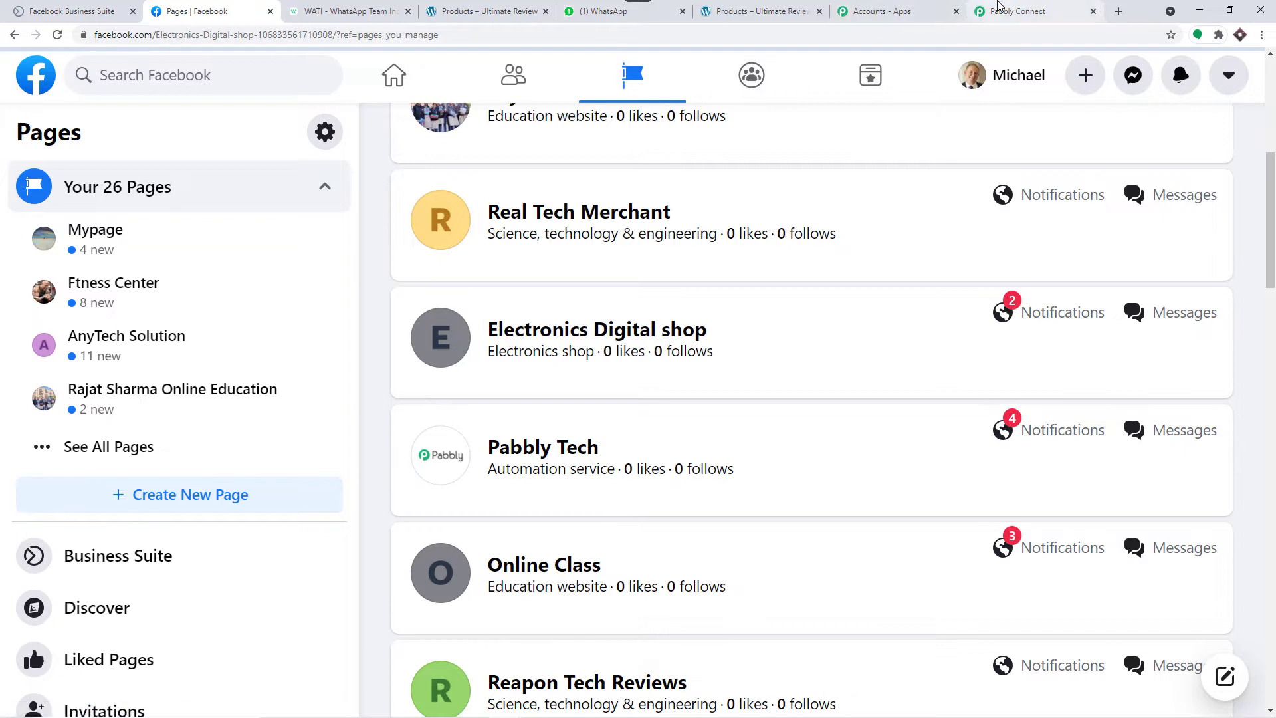
{"action": "left_click", "coordinate": [1017, 12]}
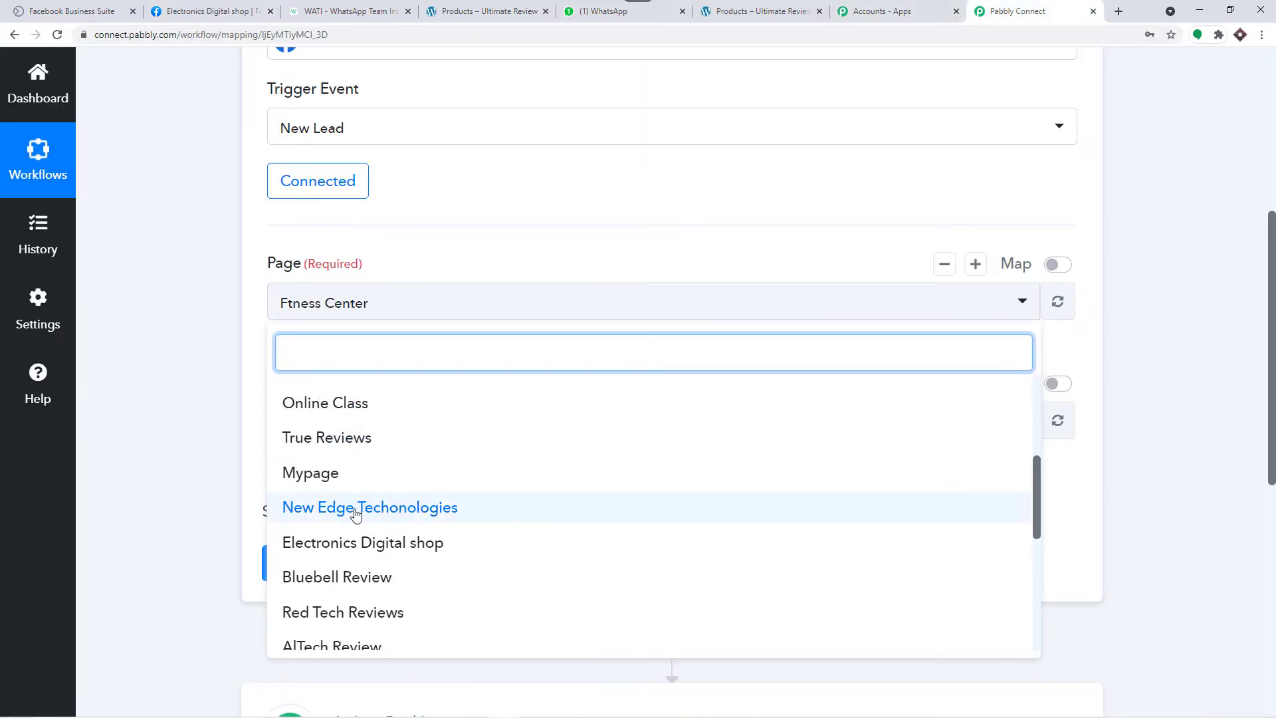
{"action": "left_click", "coordinate": [359, 541]}
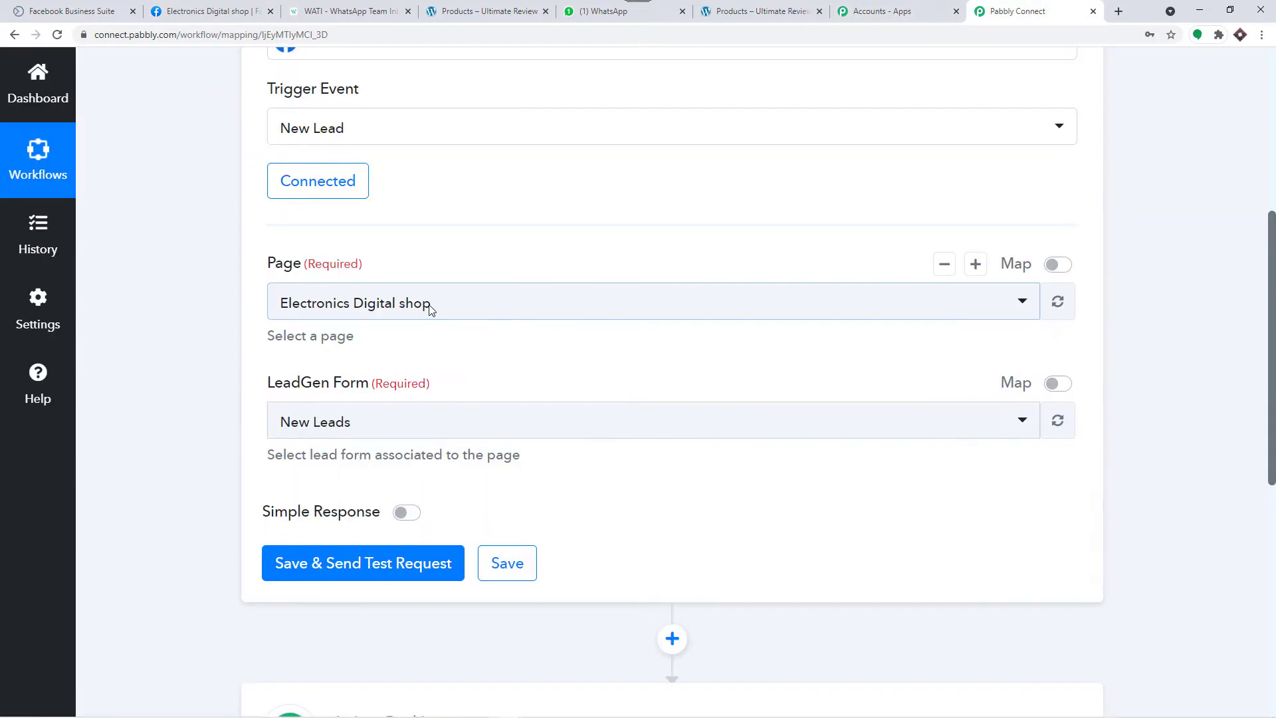
{"action": "left_click", "coordinate": [161, 5]}
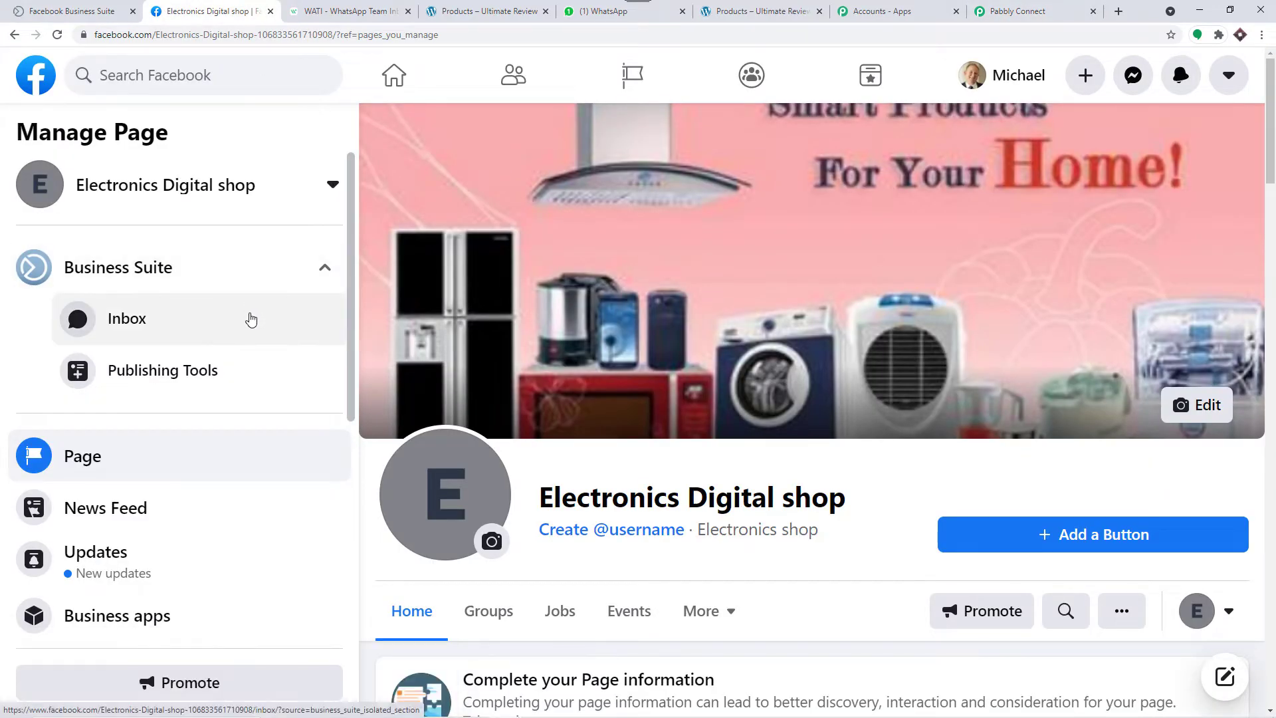
{"action": "left_click", "coordinate": [1017, 11]}
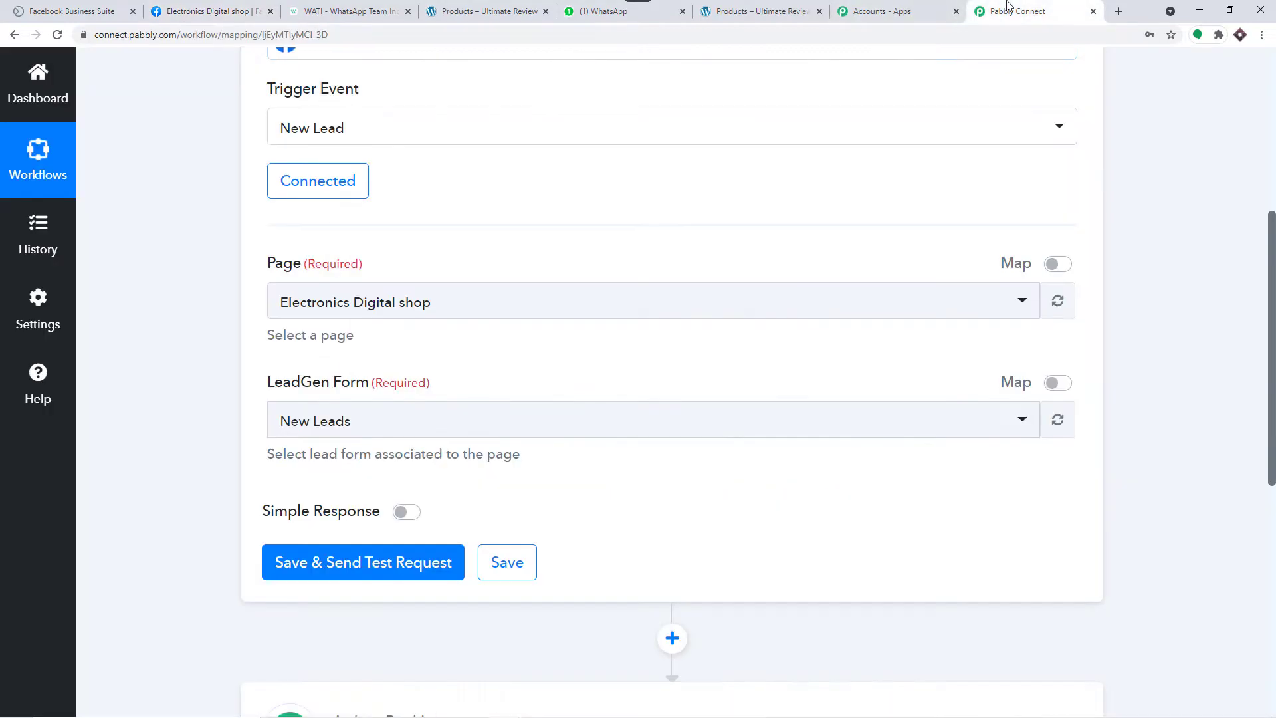
Step: Keep New Leads as the trigger's lead form
{"action": "scroll", "coordinate": [397, 362], "scroll_direction": "down", "scroll_amount": 2}
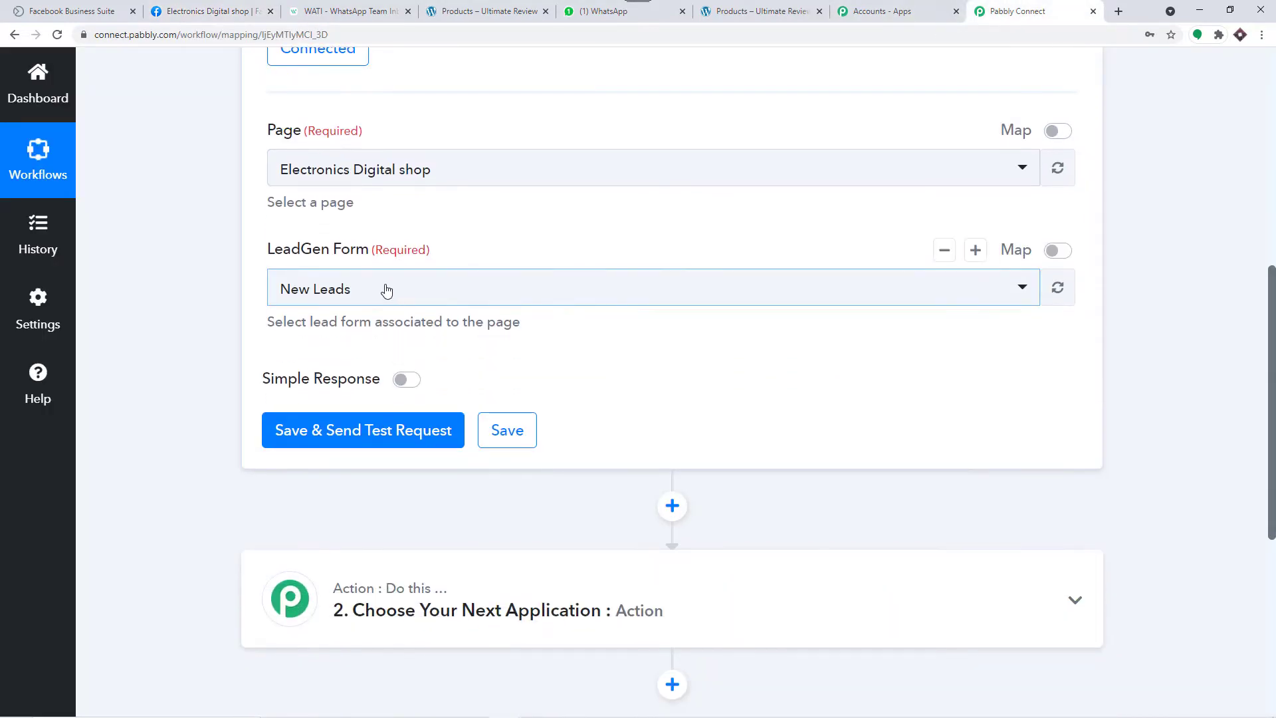
{"action": "left_click", "coordinate": [338, 302]}
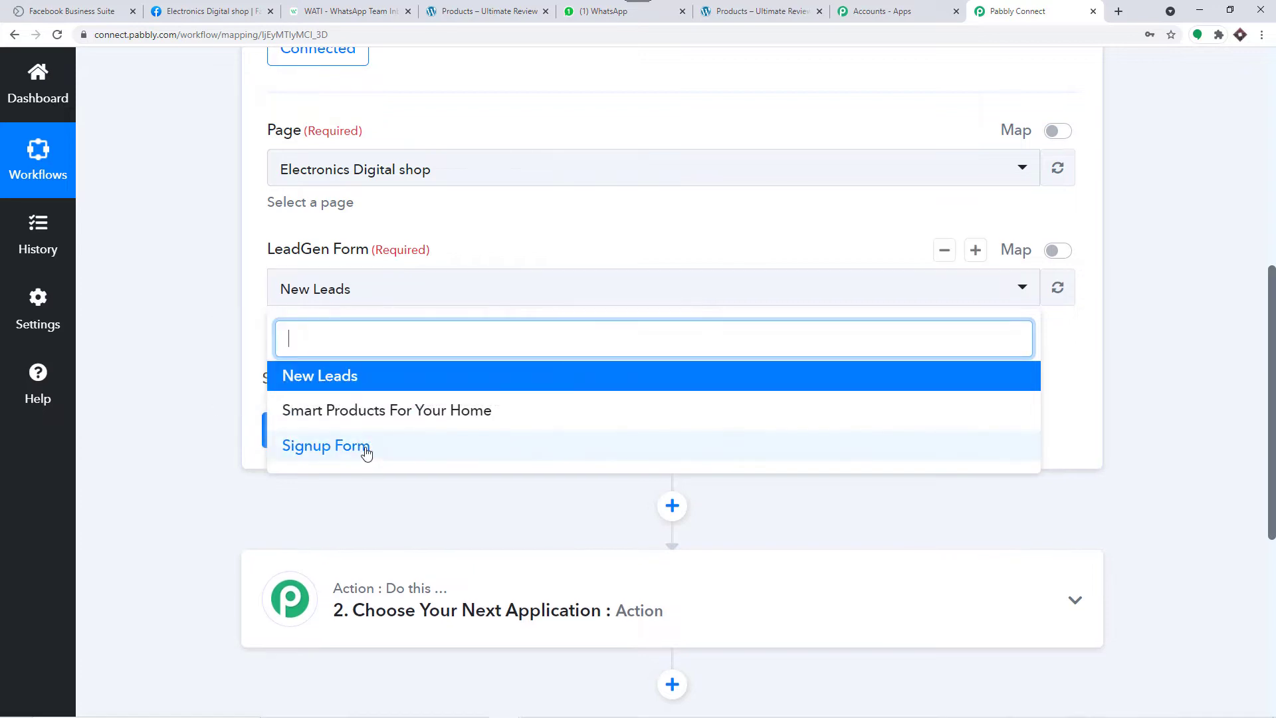
{"action": "left_click", "coordinate": [356, 376]}
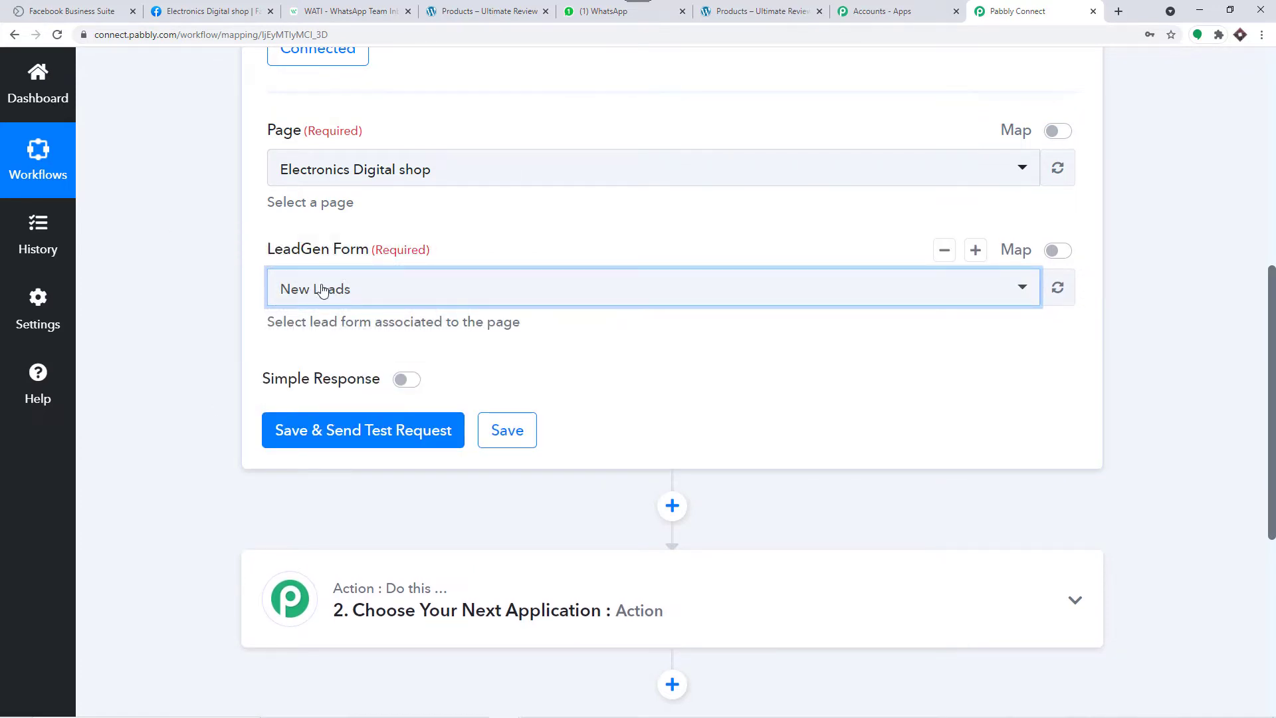
Step: Open Electronics Digital shop's Lead Ads Forms list via More tools > Instant Forms
{"action": "left_click", "coordinate": [223, 6]}
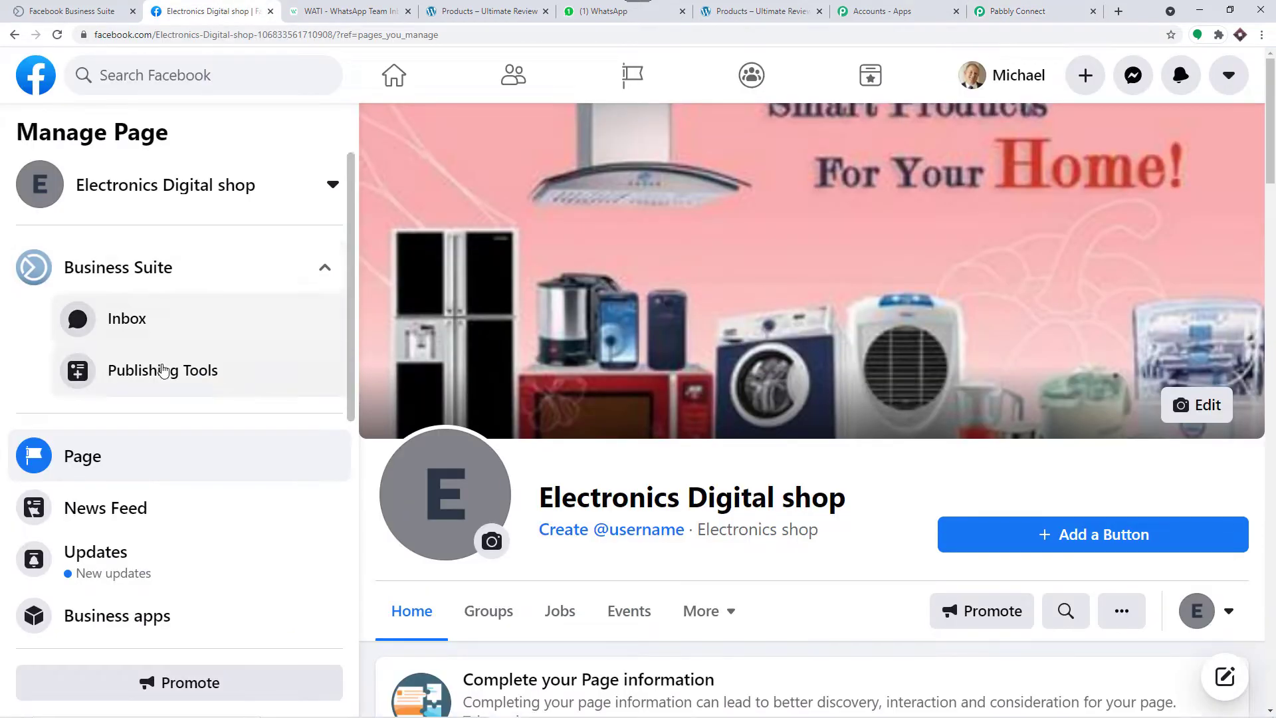
{"action": "left_click", "coordinate": [164, 371]}
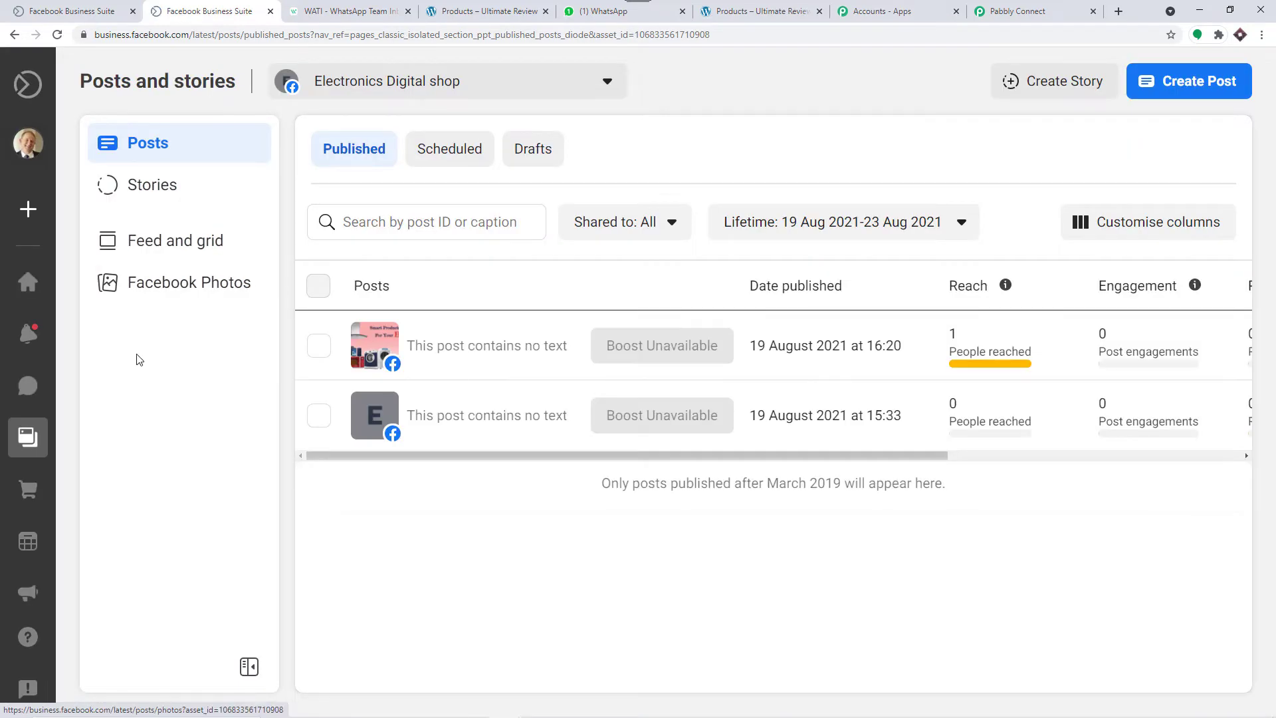
{"action": "mouse_move", "coordinate": [30, 465]}
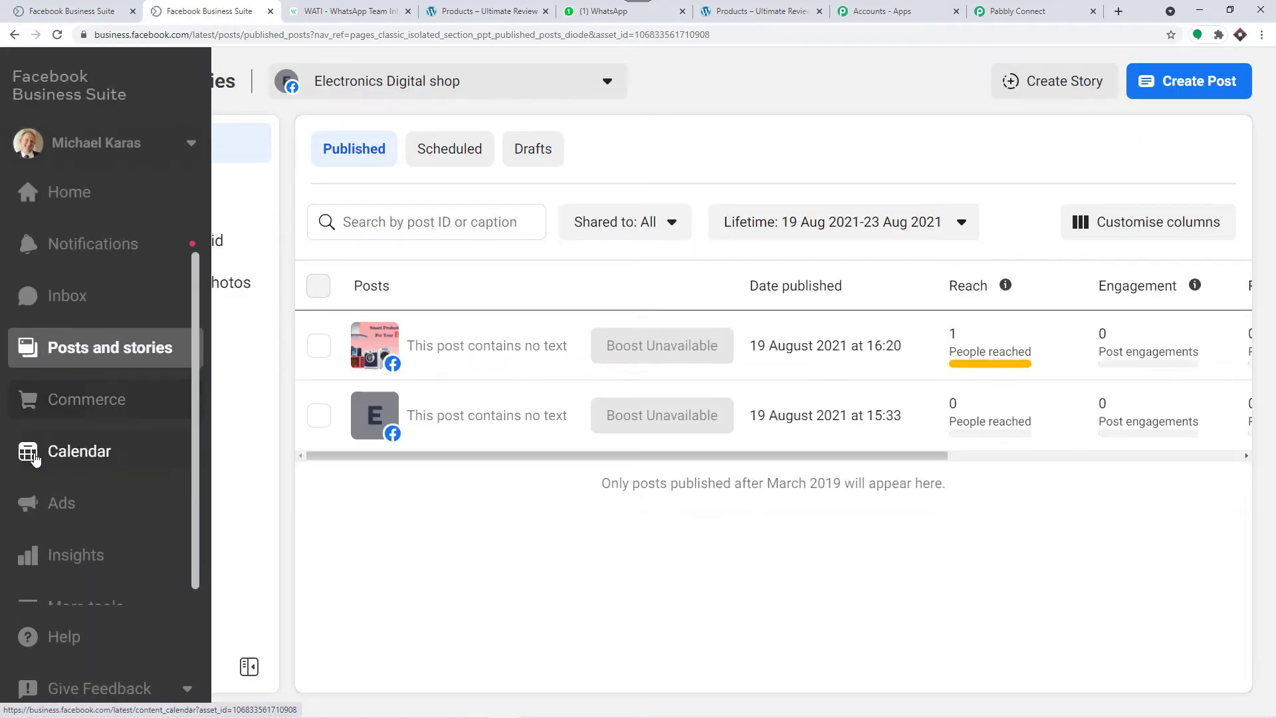
{"action": "left_click", "coordinate": [86, 588]}
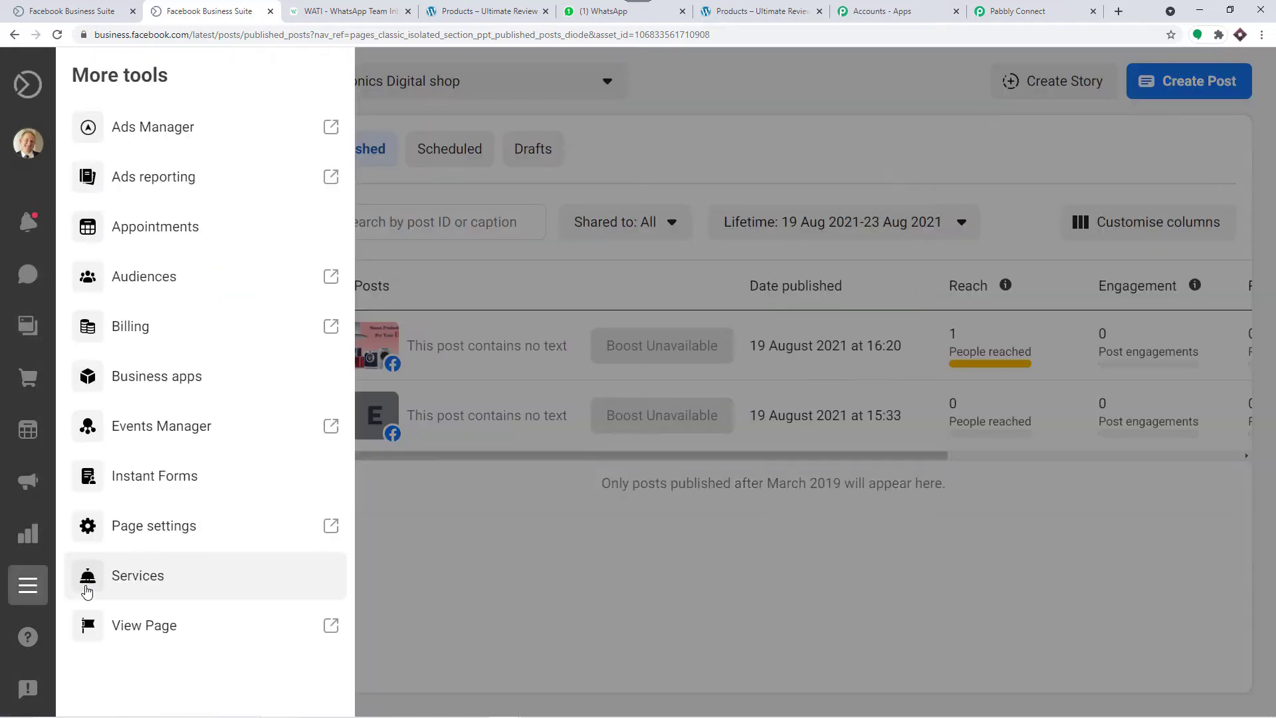
{"action": "left_click", "coordinate": [152, 478]}
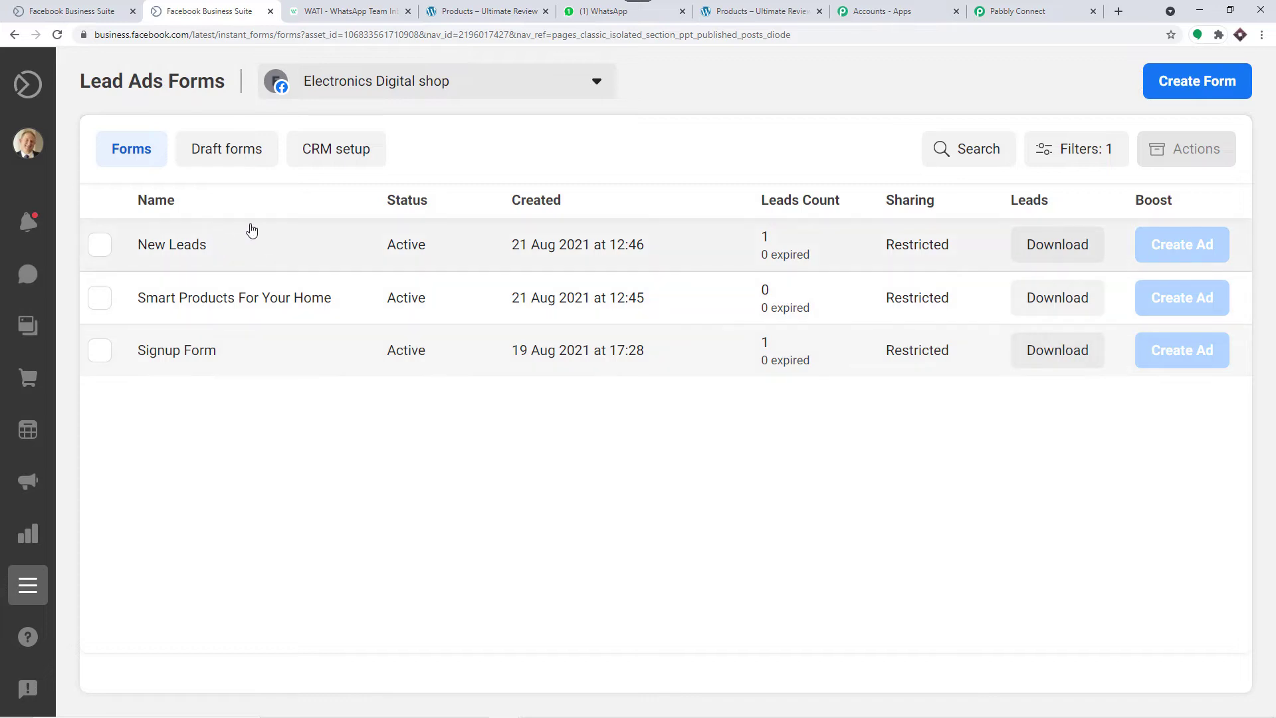
Step: Recheck that the lead form is still New Leads, then return to Facebook's forms list
{"action": "left_click", "coordinate": [1017, 12]}
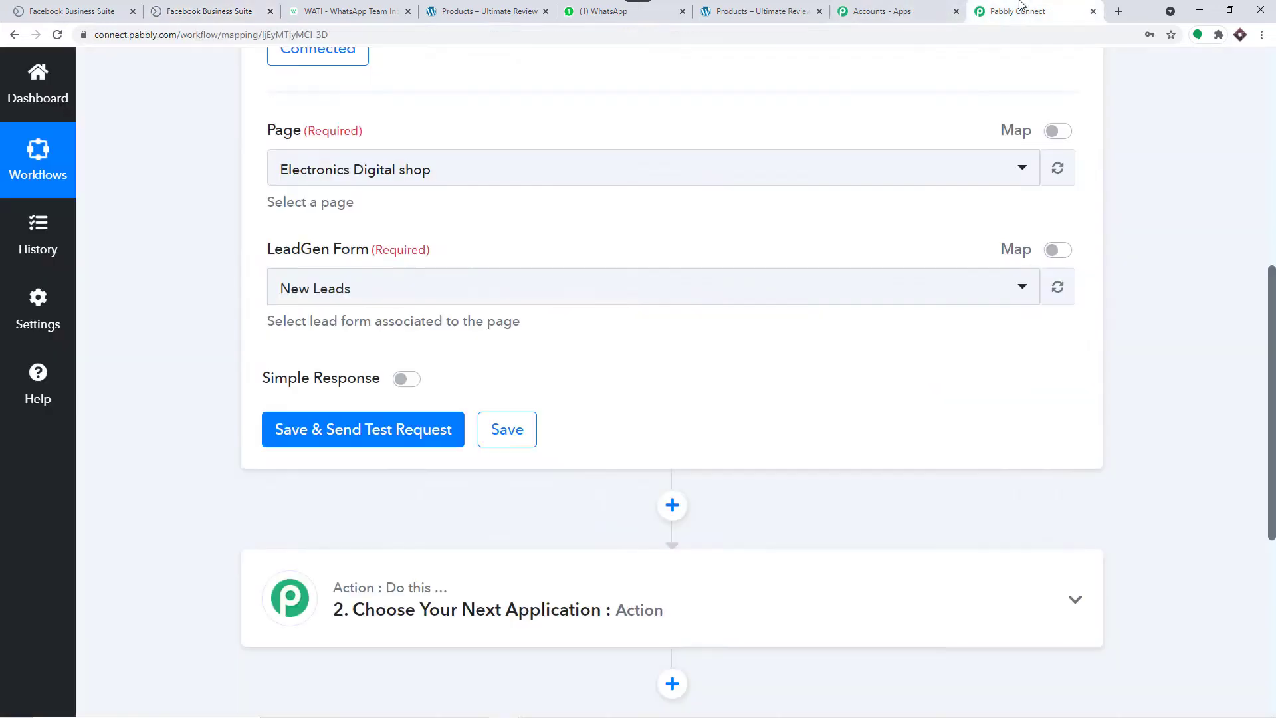
{"action": "left_click", "coordinate": [677, 288]}
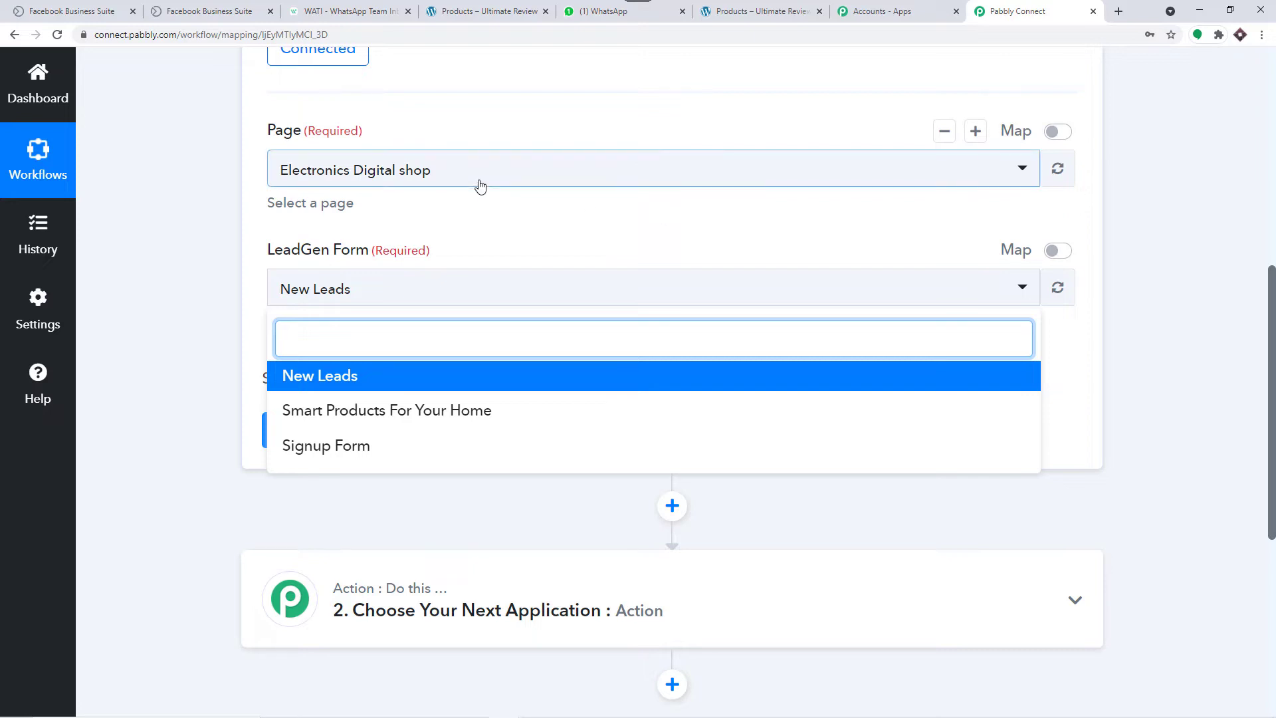
{"action": "left_click", "coordinate": [495, 238]}
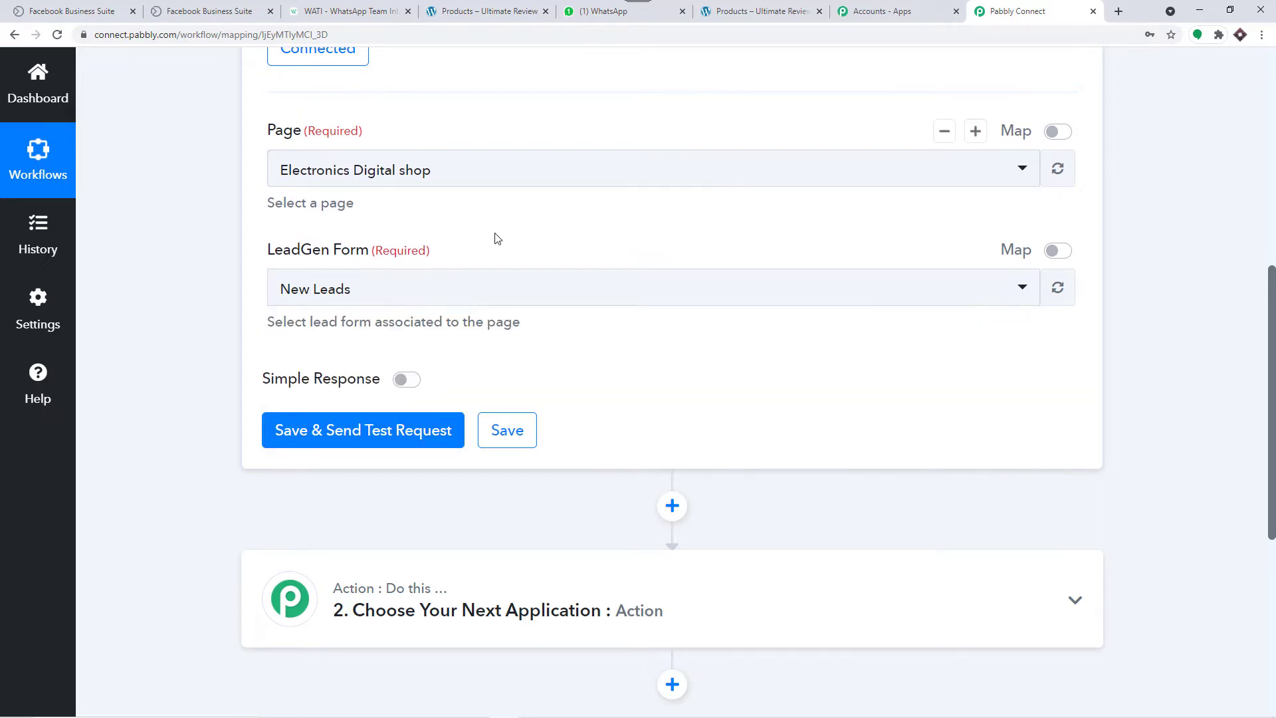
{"action": "scroll", "coordinate": [495, 238], "scroll_direction": "down", "scroll_amount": 1}
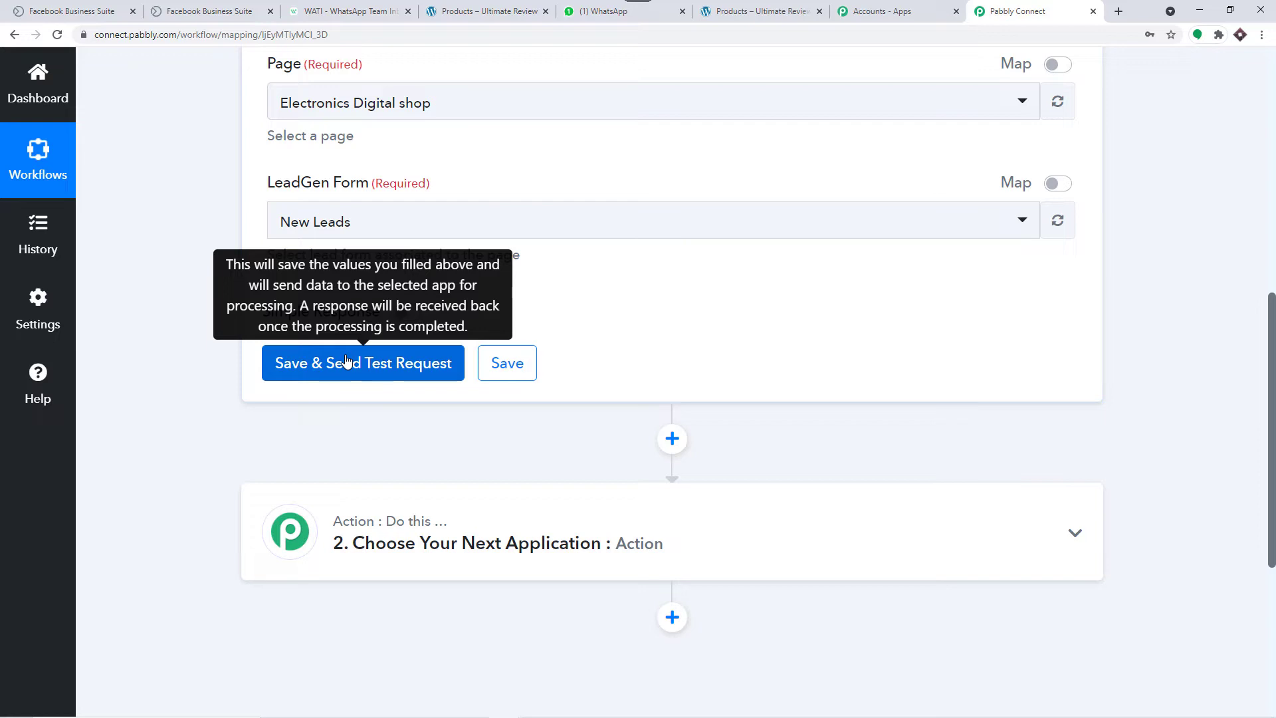
{"action": "left_click", "coordinate": [203, 11]}
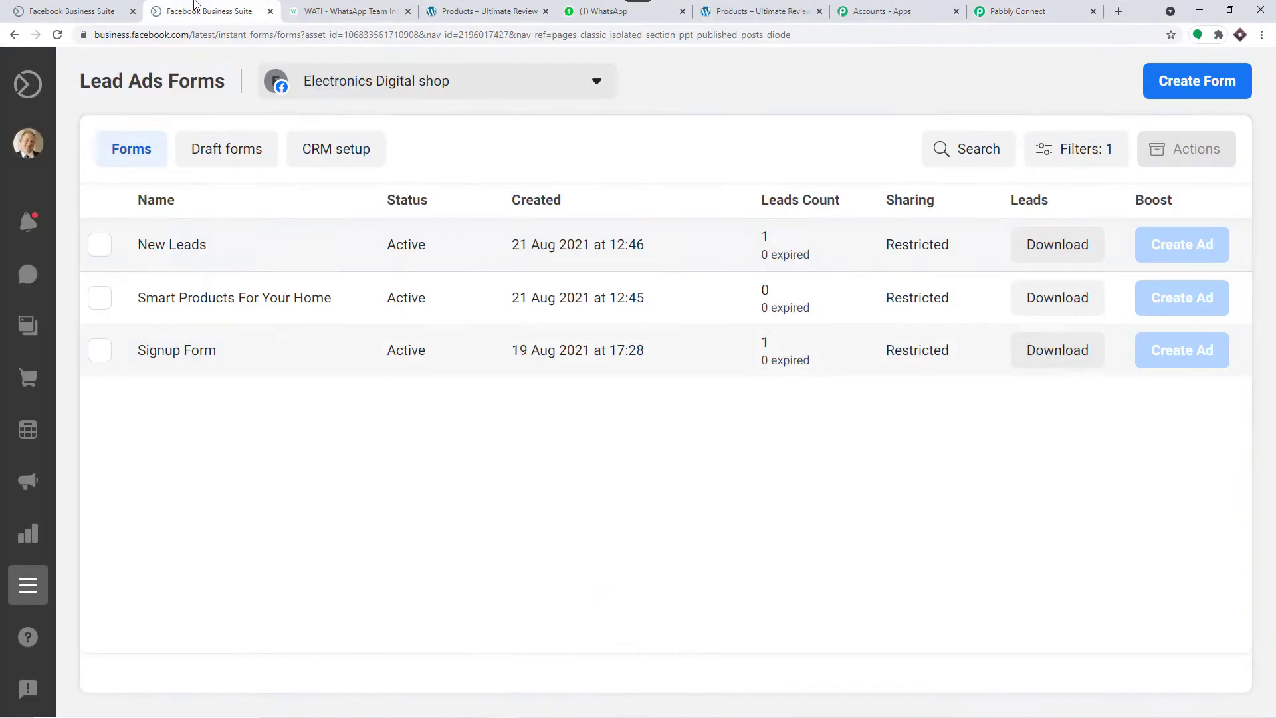
Step: Open the New Leads form's test preview and enter a full name
{"action": "left_click", "coordinate": [191, 246]}
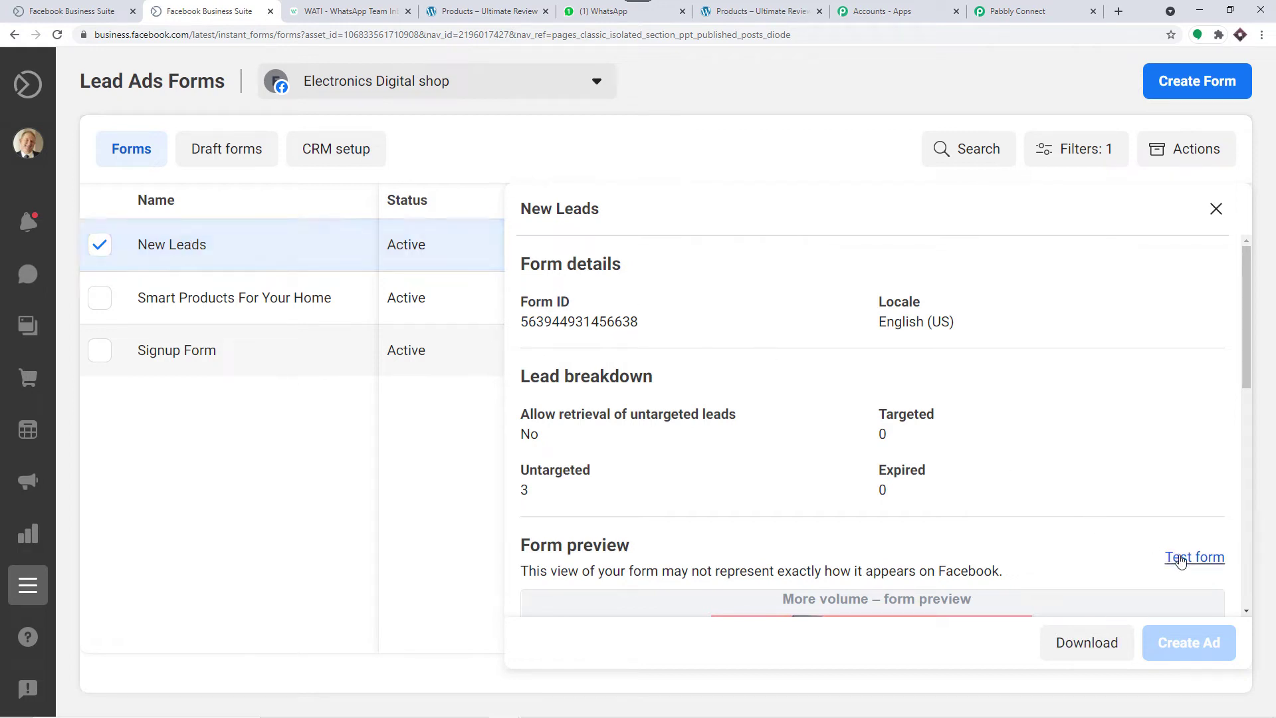
{"action": "left_click", "coordinate": [1180, 561]}
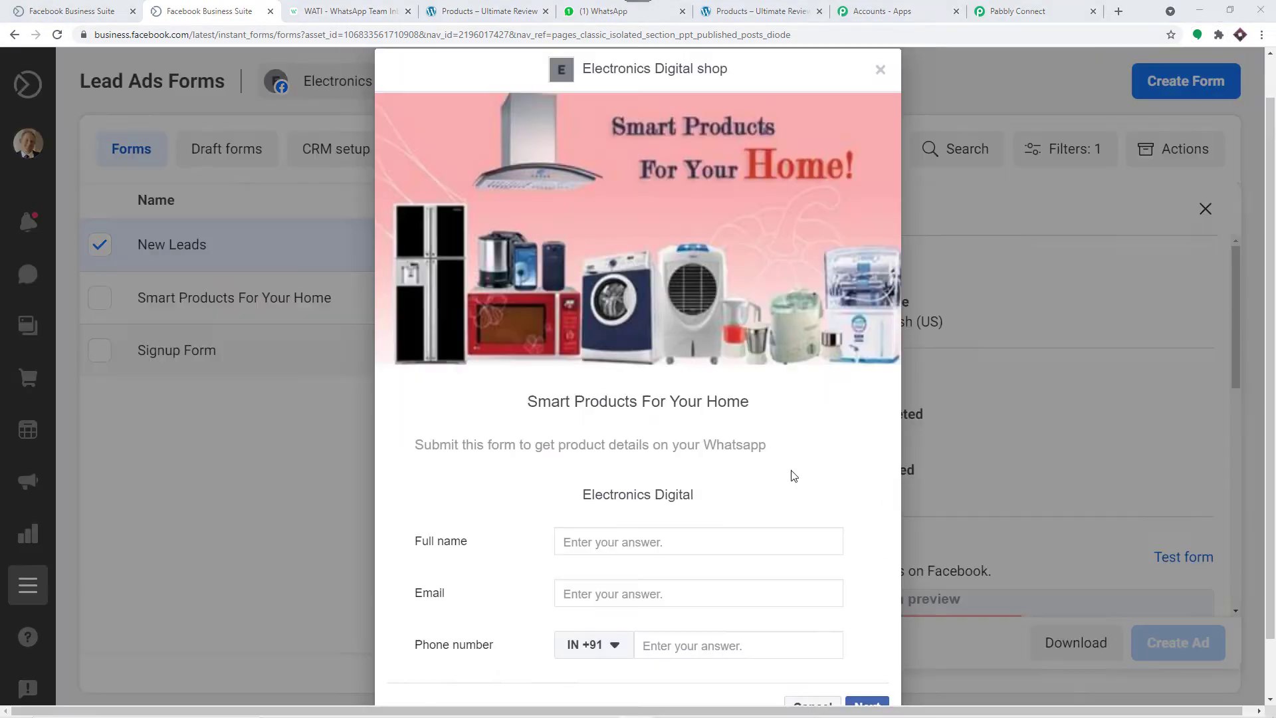
{"action": "scroll", "coordinate": [788, 468], "scroll_direction": "down", "scroll_amount": 1}
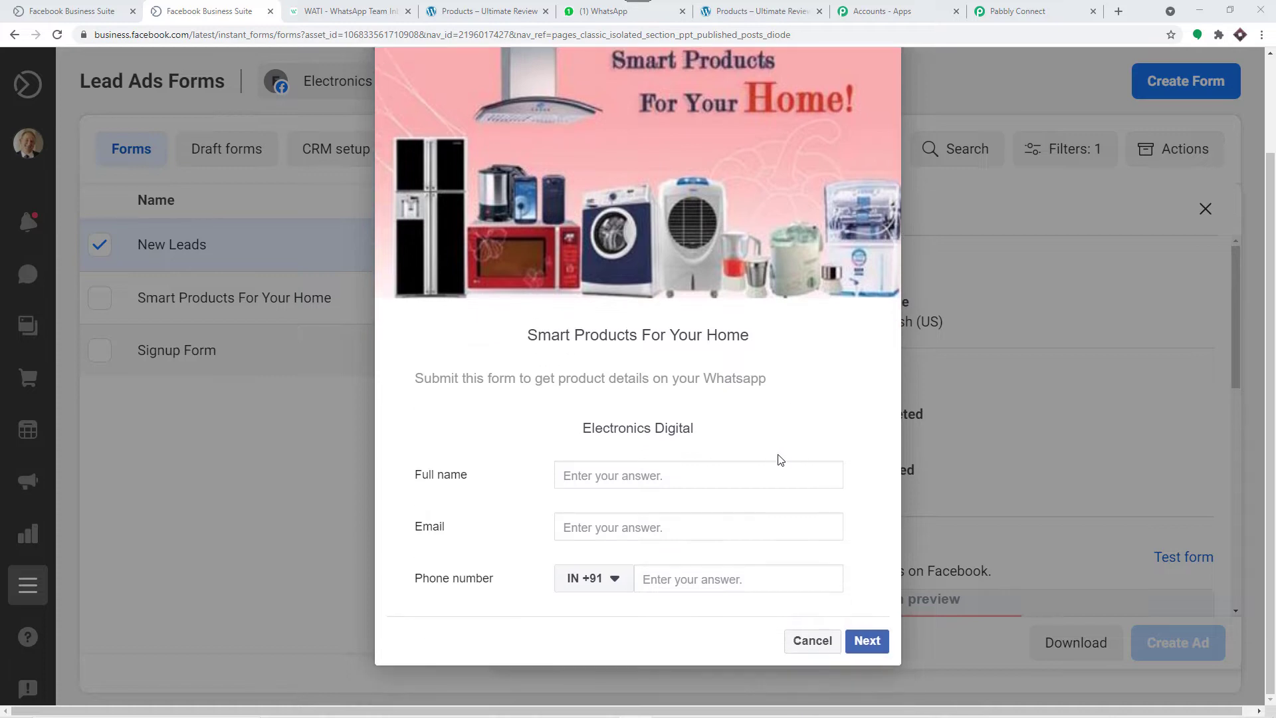
{"action": "left_click", "coordinate": [633, 475]}
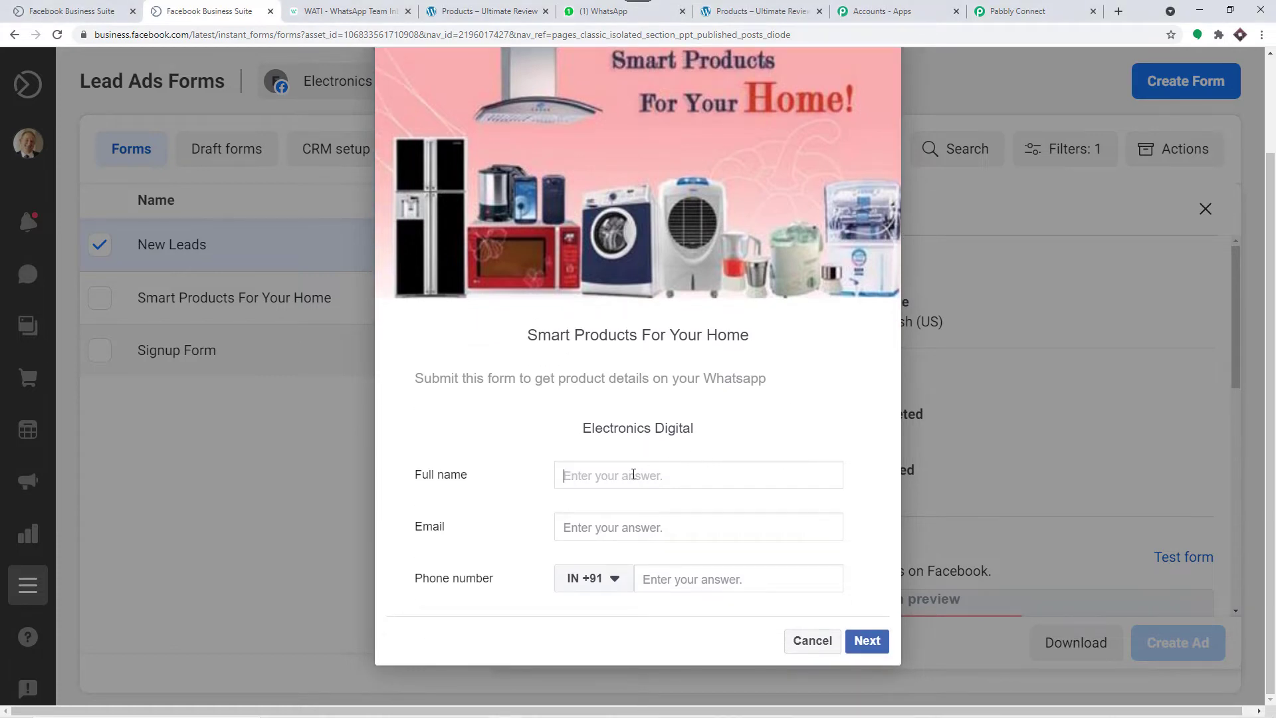
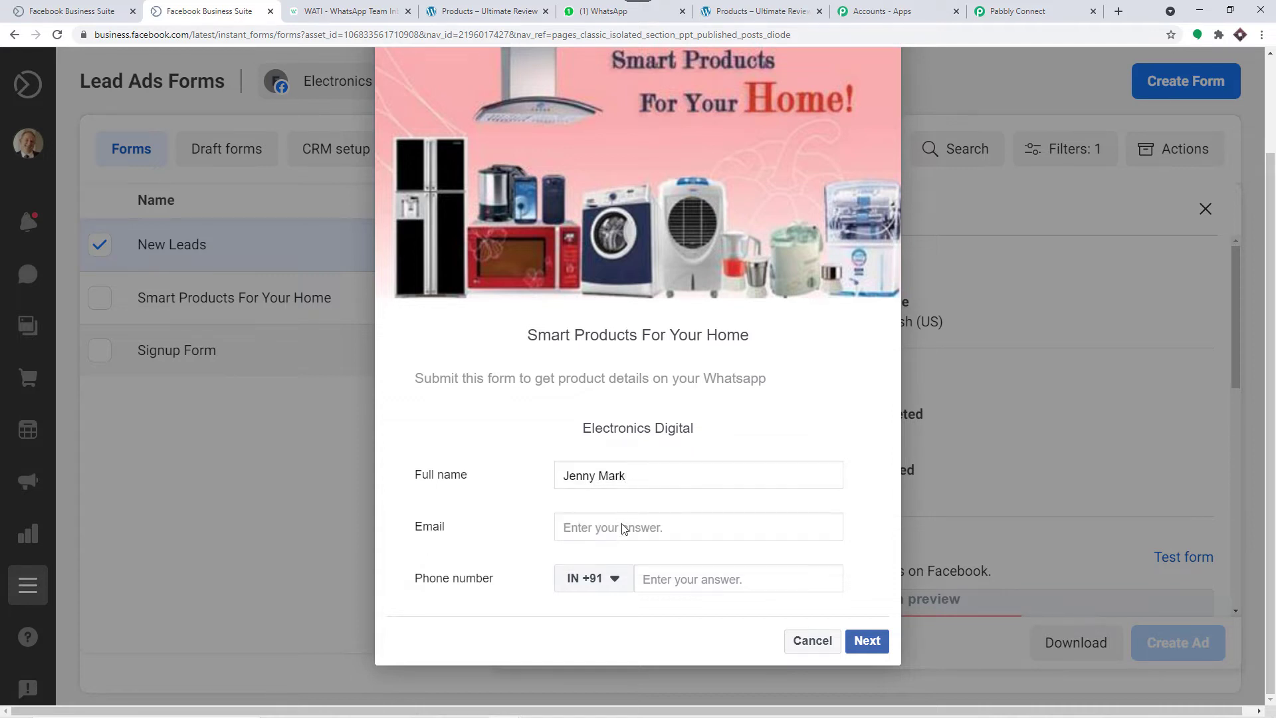
Step: Fill in a test email and phone number and submit the test lead
{"action": "left_click", "coordinate": [623, 525]}
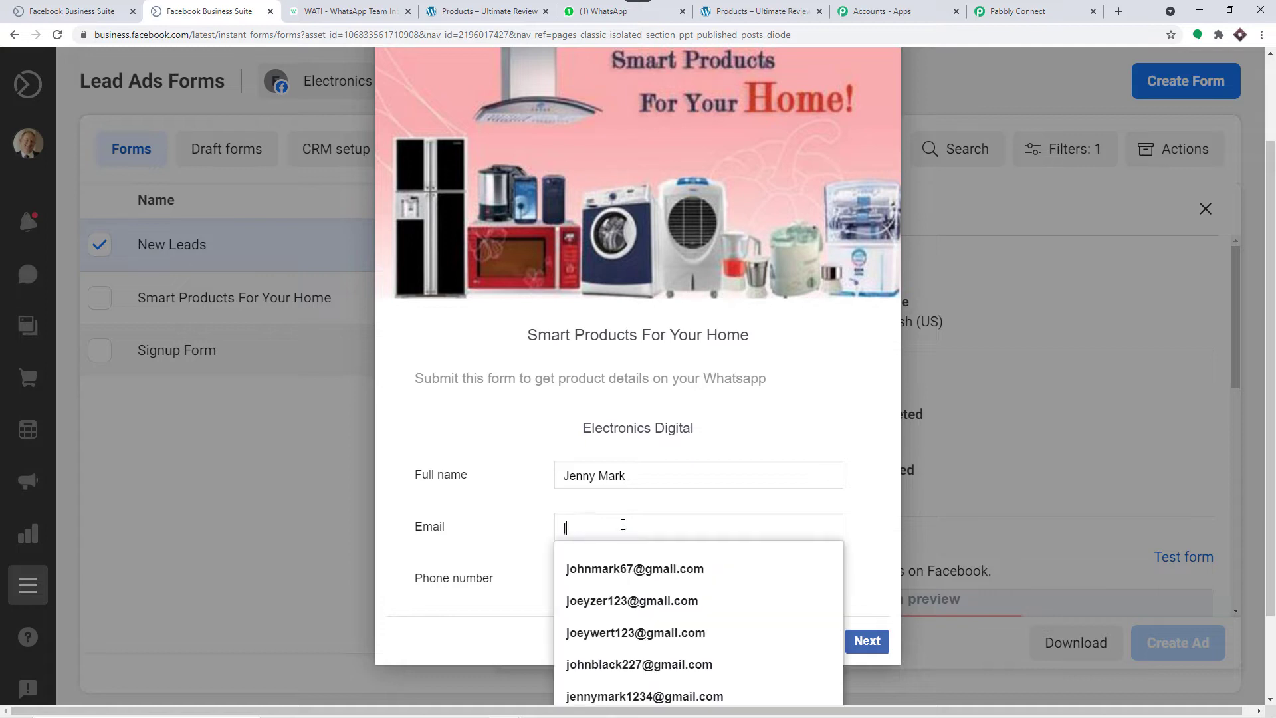
{"action": "type", "text": "jenny"}
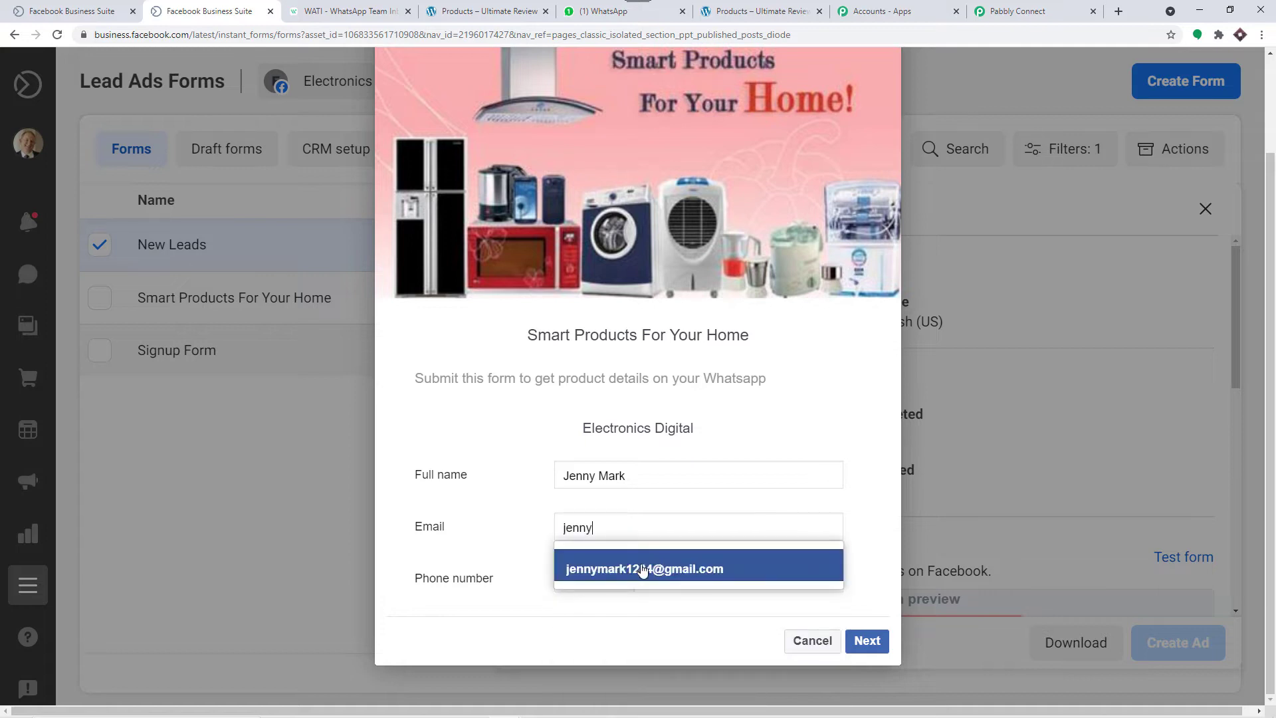
{"action": "left_click", "coordinate": [637, 567]}
{"action": "left_click", "coordinate": [699, 579]}
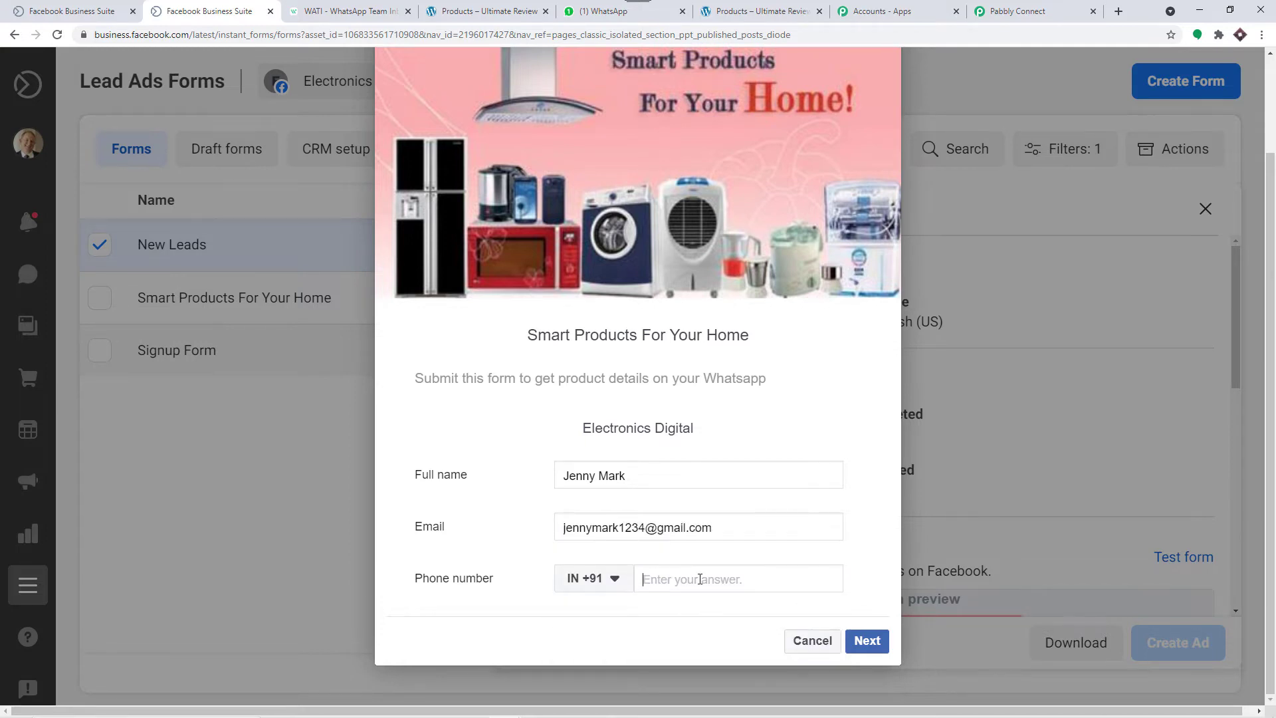
{"action": "key", "text": "ctrl+v"}
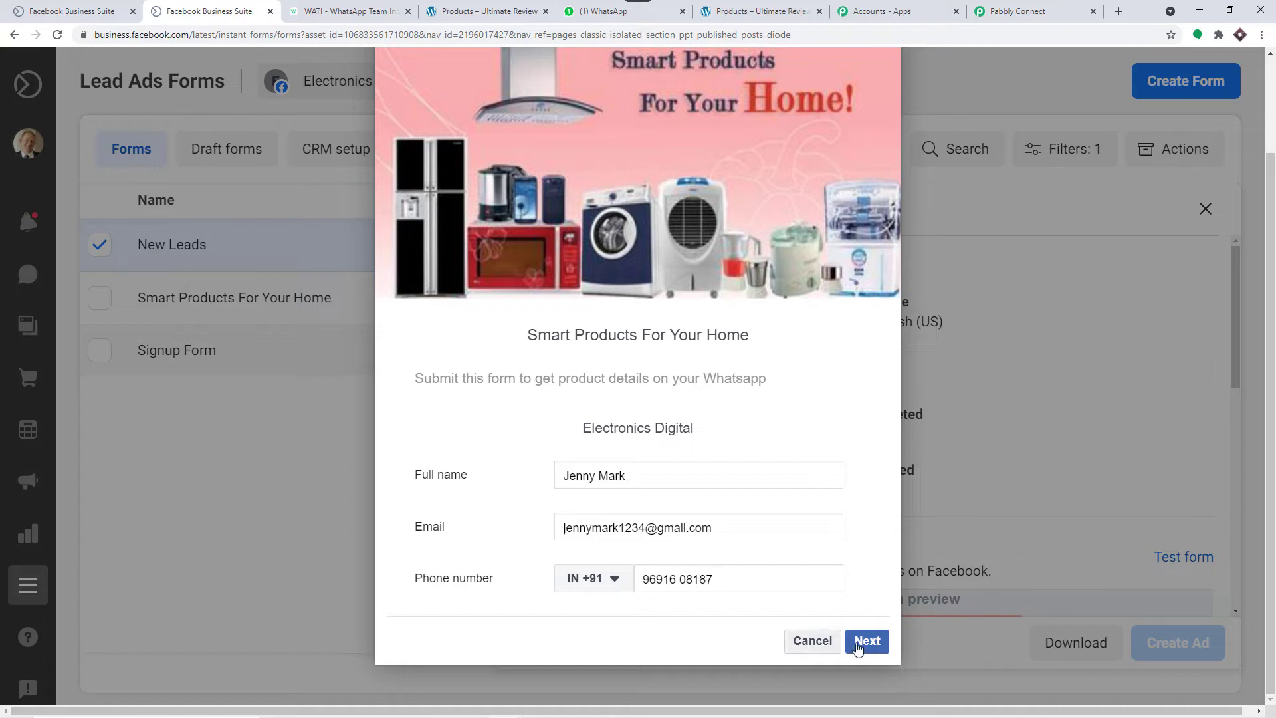
{"action": "left_click", "coordinate": [865, 642]}
{"action": "left_click", "coordinate": [866, 593]}
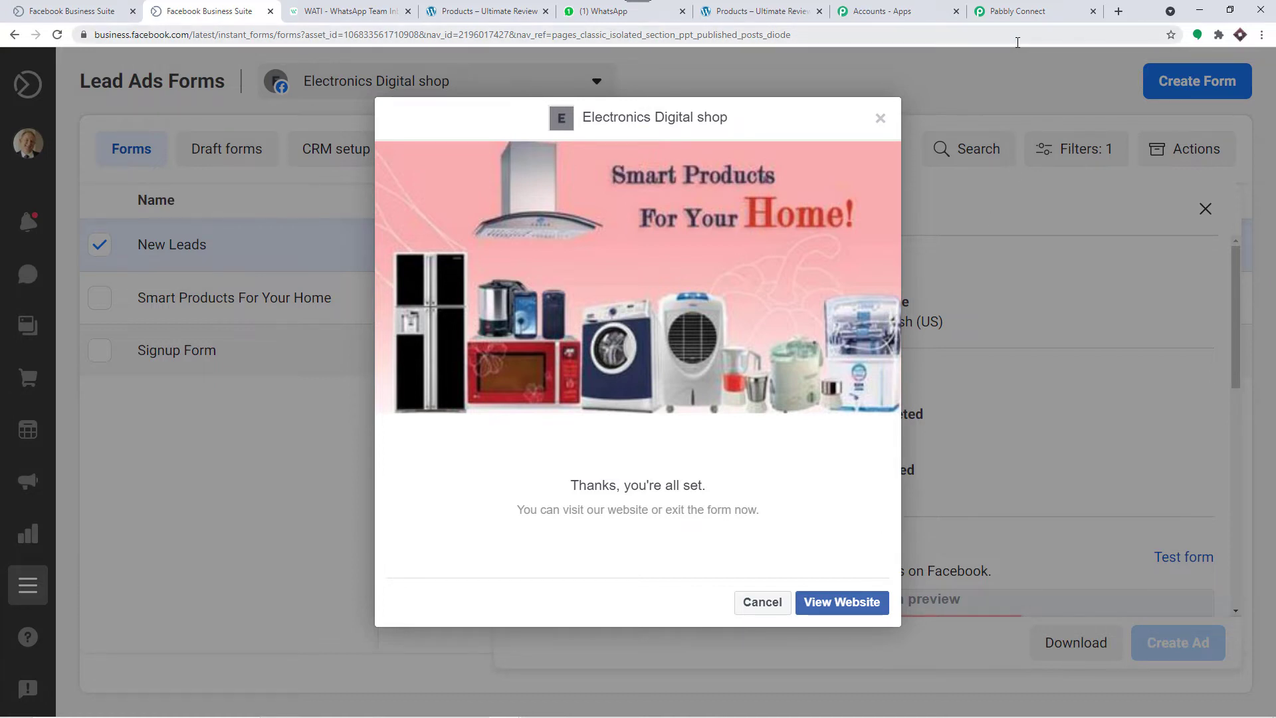
{"action": "left_click", "coordinate": [1018, 7]}
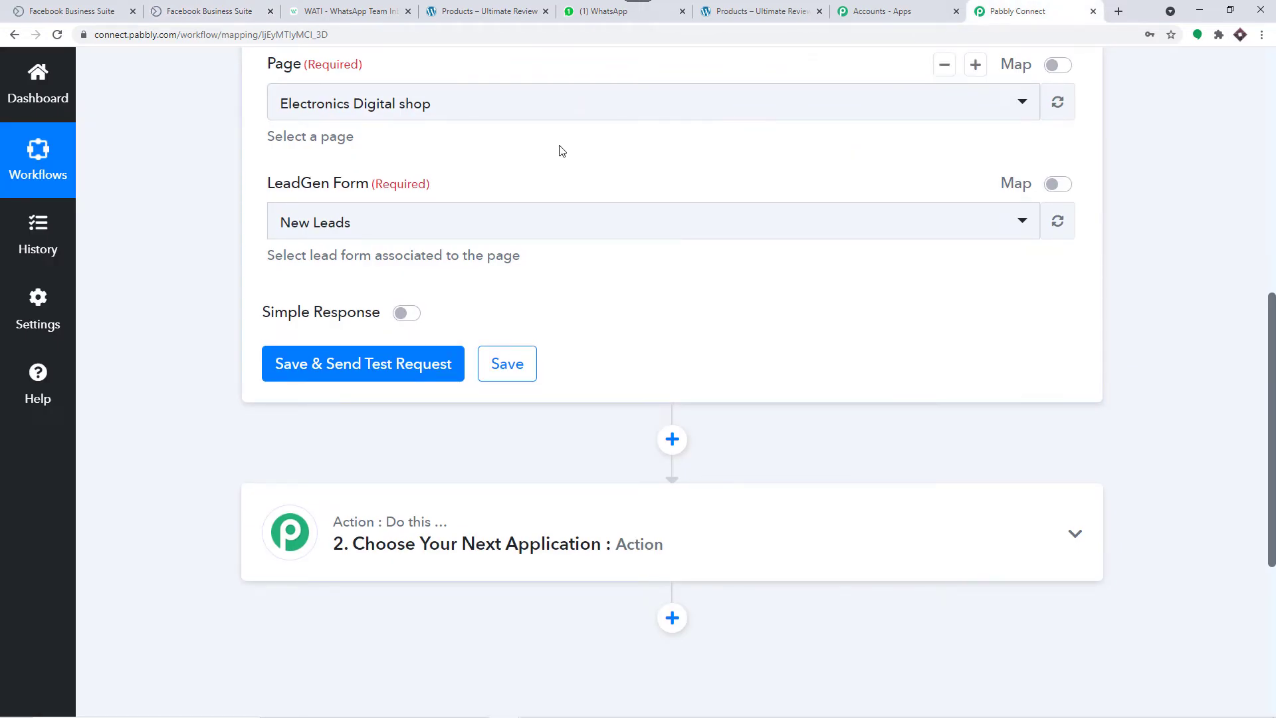
Step: Save the trigger and check the test lead's name, email and phone in the response
{"action": "left_click", "coordinate": [382, 372]}
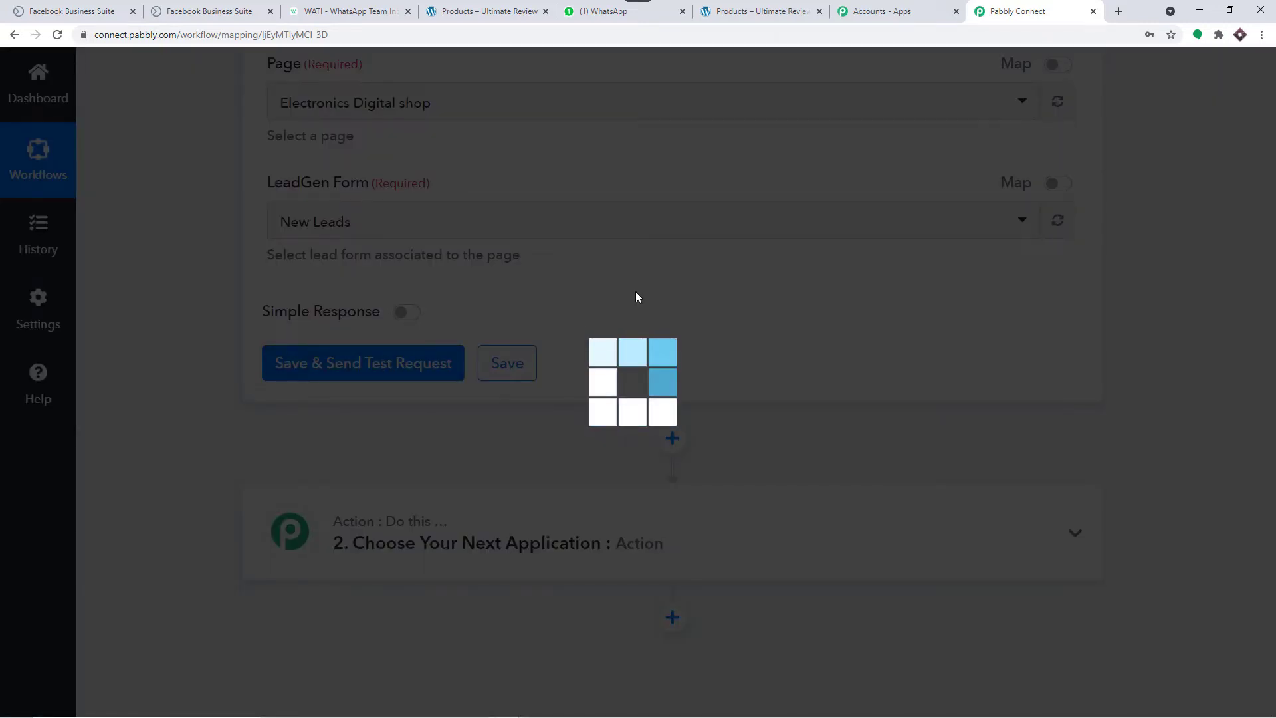
{"action": "scroll", "coordinate": [689, 364], "scroll_direction": "down", "scroll_amount": 4}
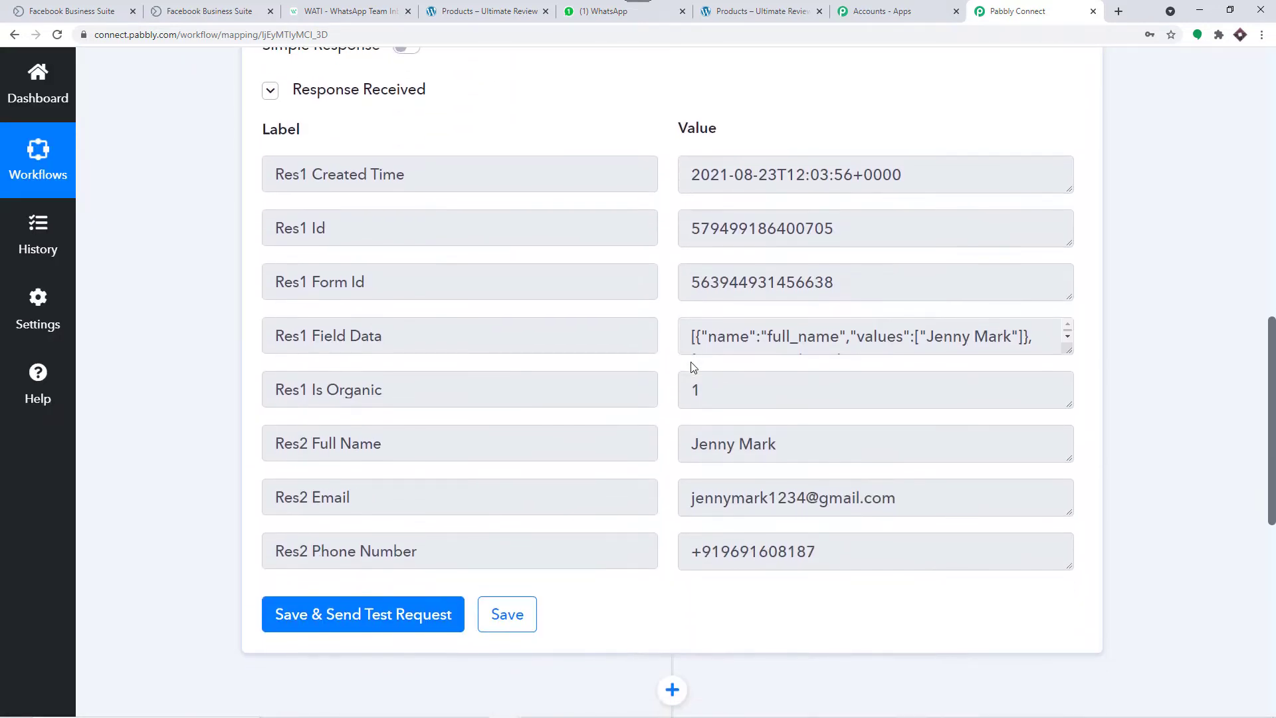
{"action": "scroll", "coordinate": [693, 367], "scroll_direction": "down", "scroll_amount": 1}
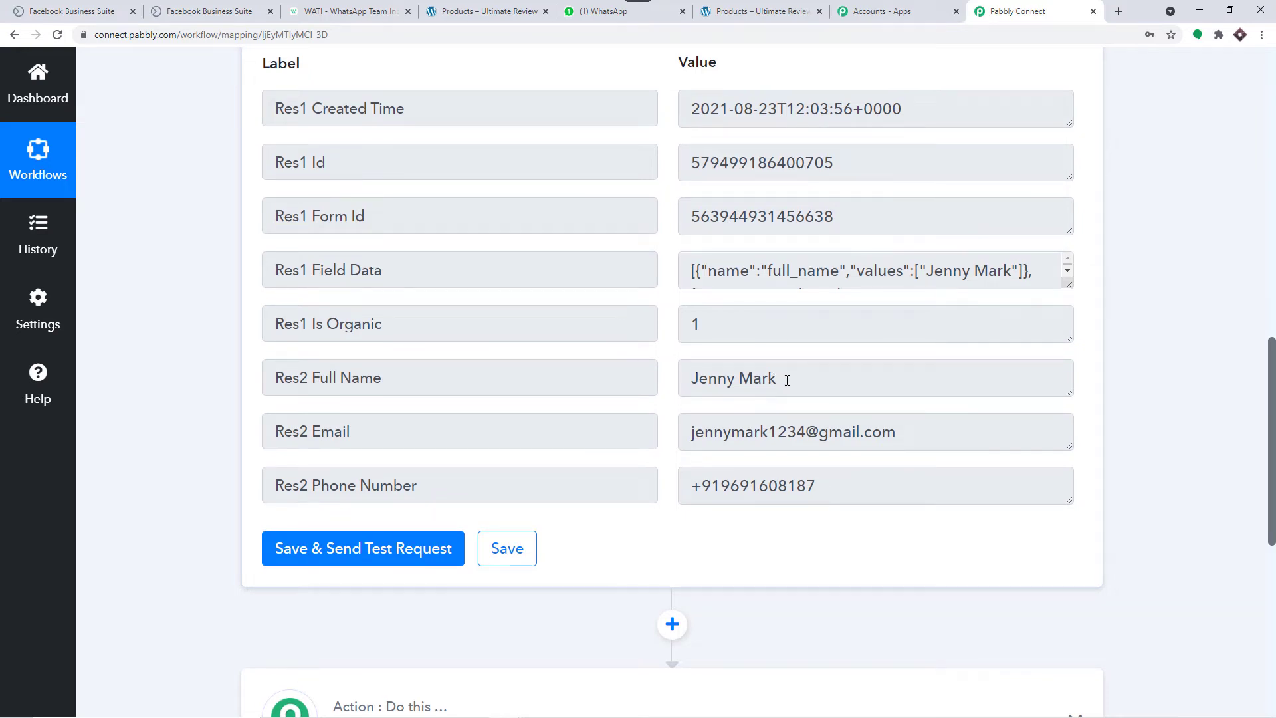
{"action": "left_click_drag", "start_coordinate": [786, 379], "coordinate": [671, 380]}
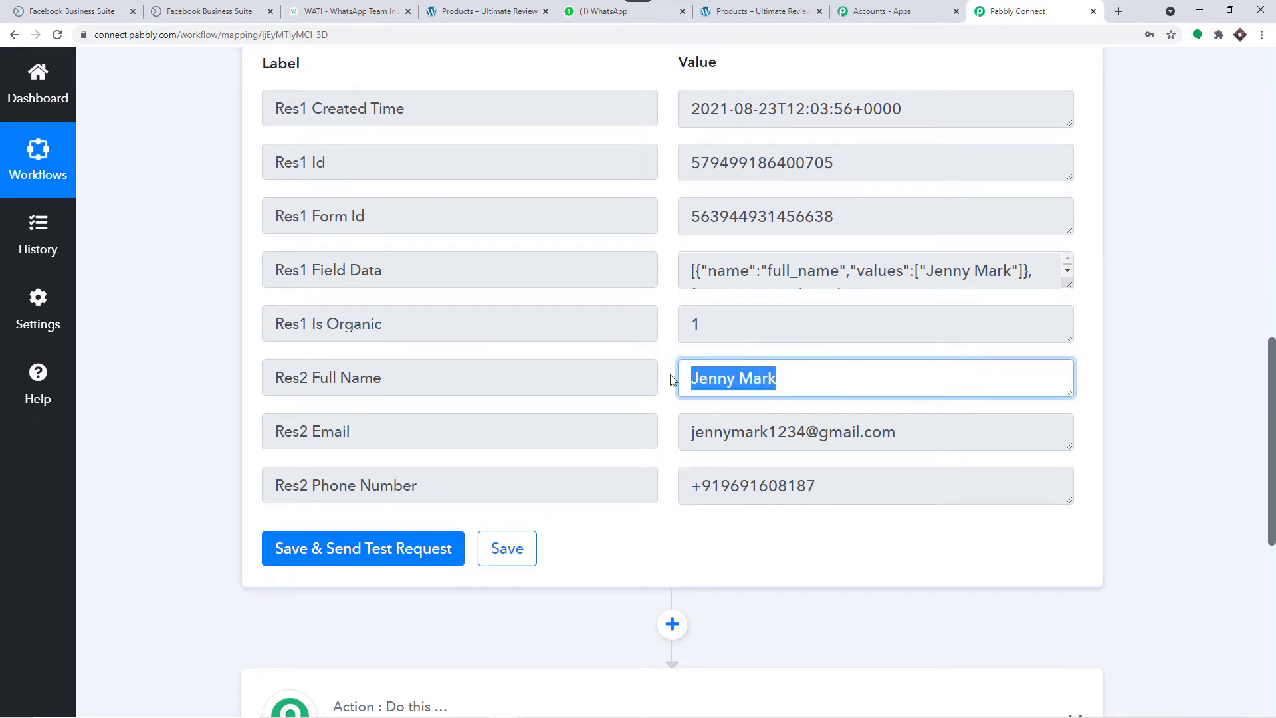
{"action": "left_click_drag", "start_coordinate": [898, 432], "coordinate": [684, 420]}
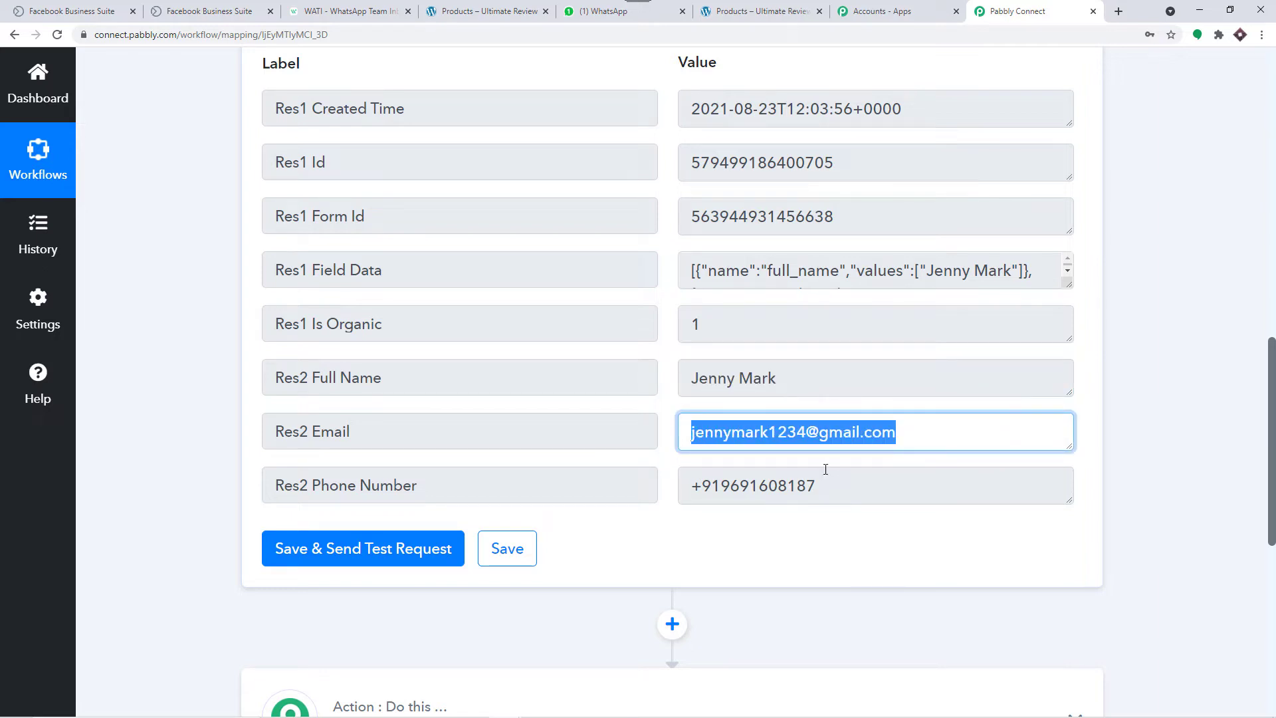
{"action": "left_click_drag", "start_coordinate": [824, 485], "coordinate": [679, 488]}
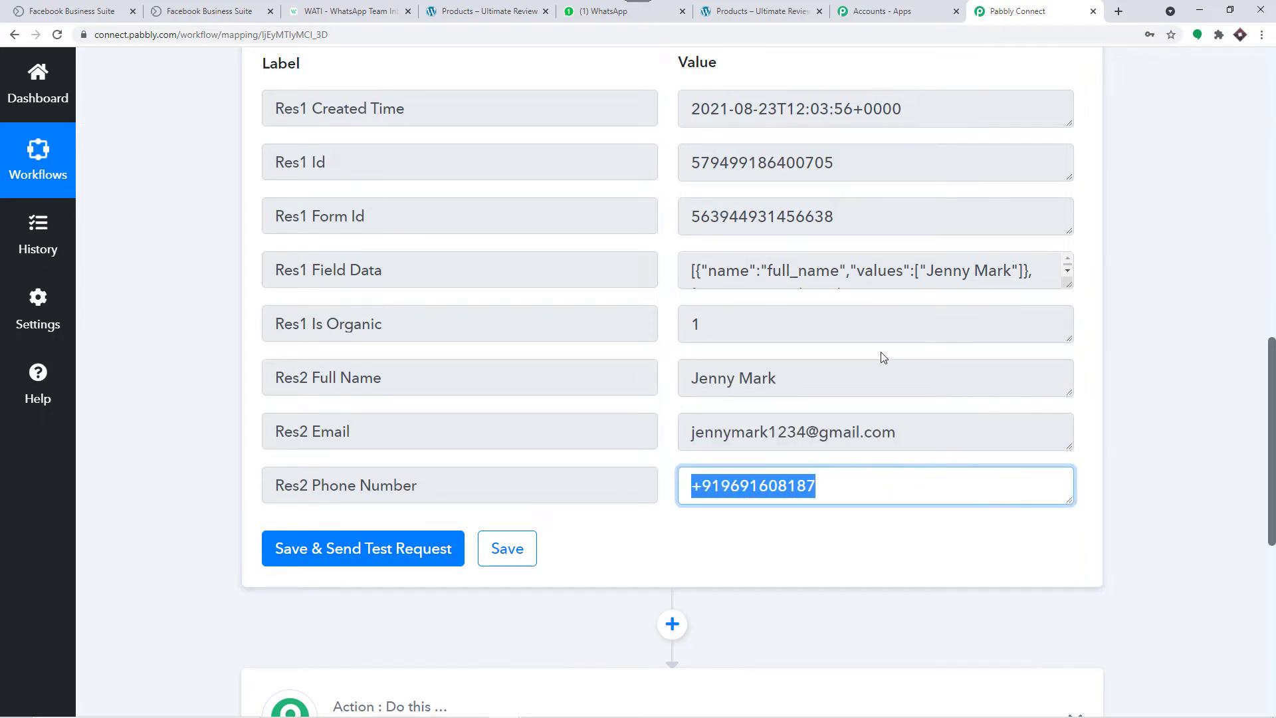
Step: Expand the '2. Choose Your Next Application' step
{"action": "scroll", "coordinate": [882, 358], "scroll_direction": "down", "scroll_amount": 2}
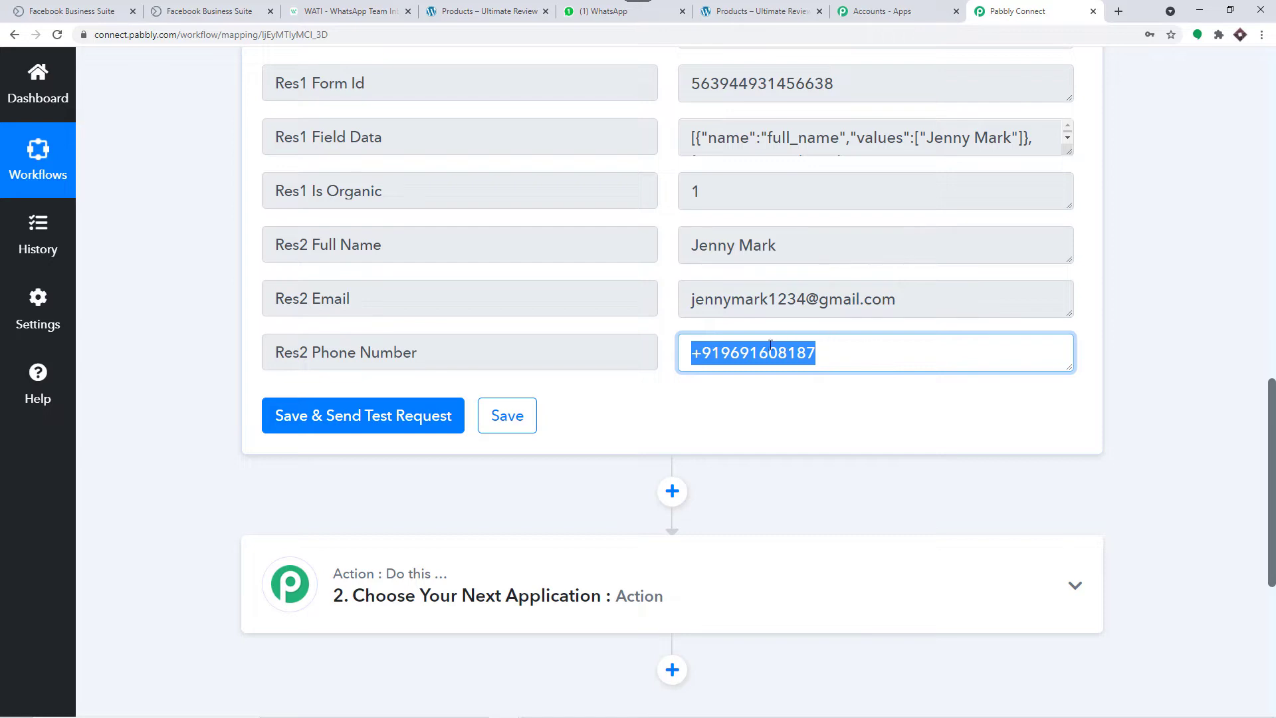
{"action": "scroll", "coordinate": [770, 344], "scroll_direction": "down", "scroll_amount": 2}
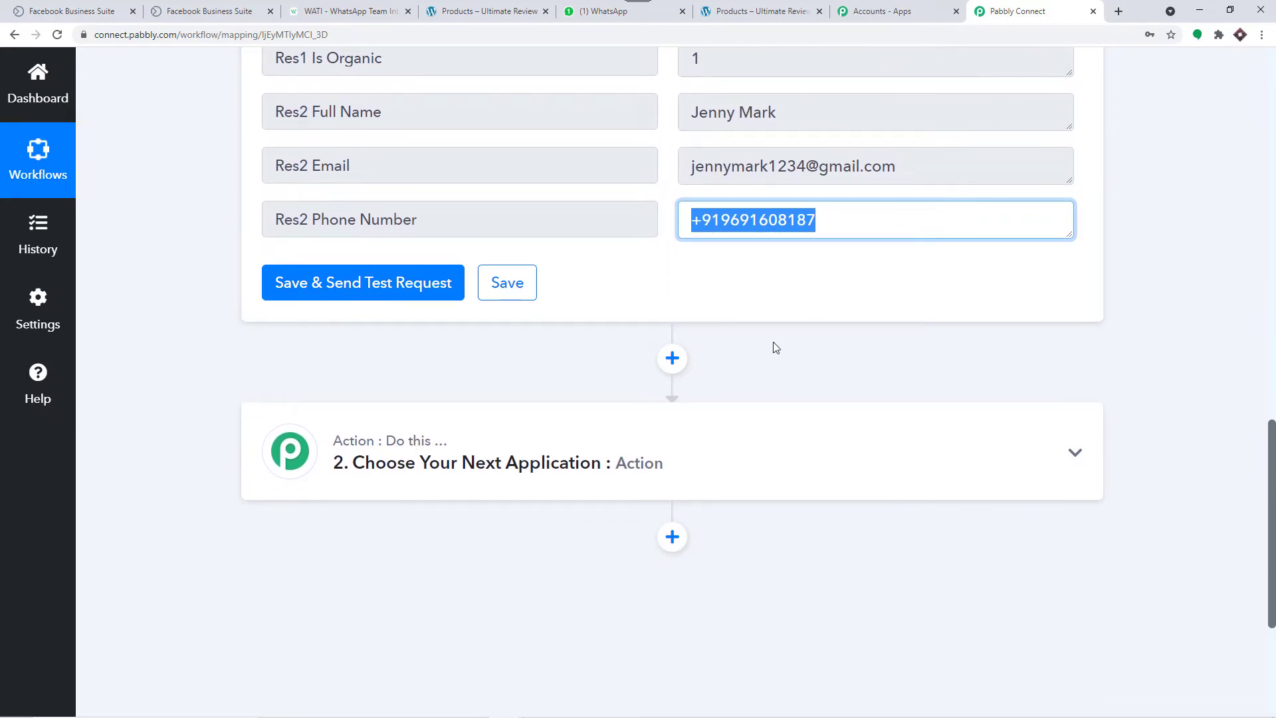
{"action": "scroll", "coordinate": [764, 332], "scroll_direction": "down", "scroll_amount": 3}
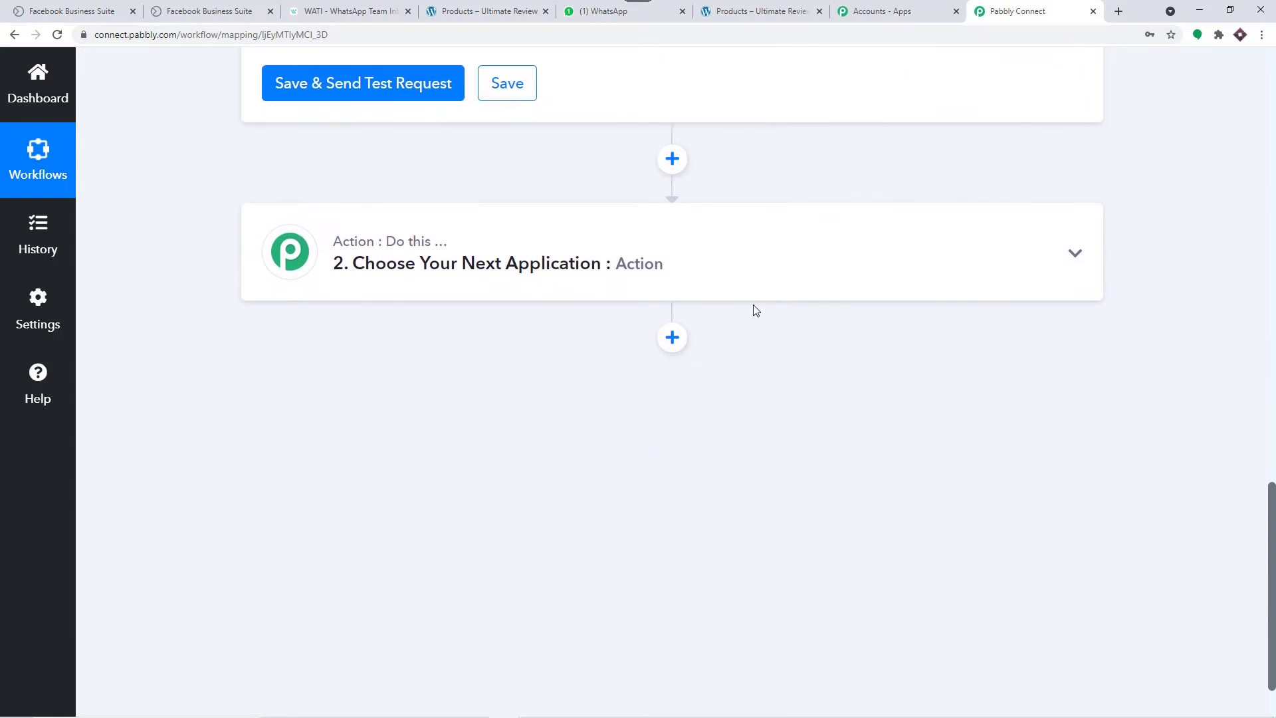
{"action": "left_click", "coordinate": [591, 259]}
Step: Make the action WATI's Send Template Message and begin connecting a WATI account
{"action": "scroll", "coordinate": [592, 257], "scroll_direction": "down", "scroll_amount": 3}
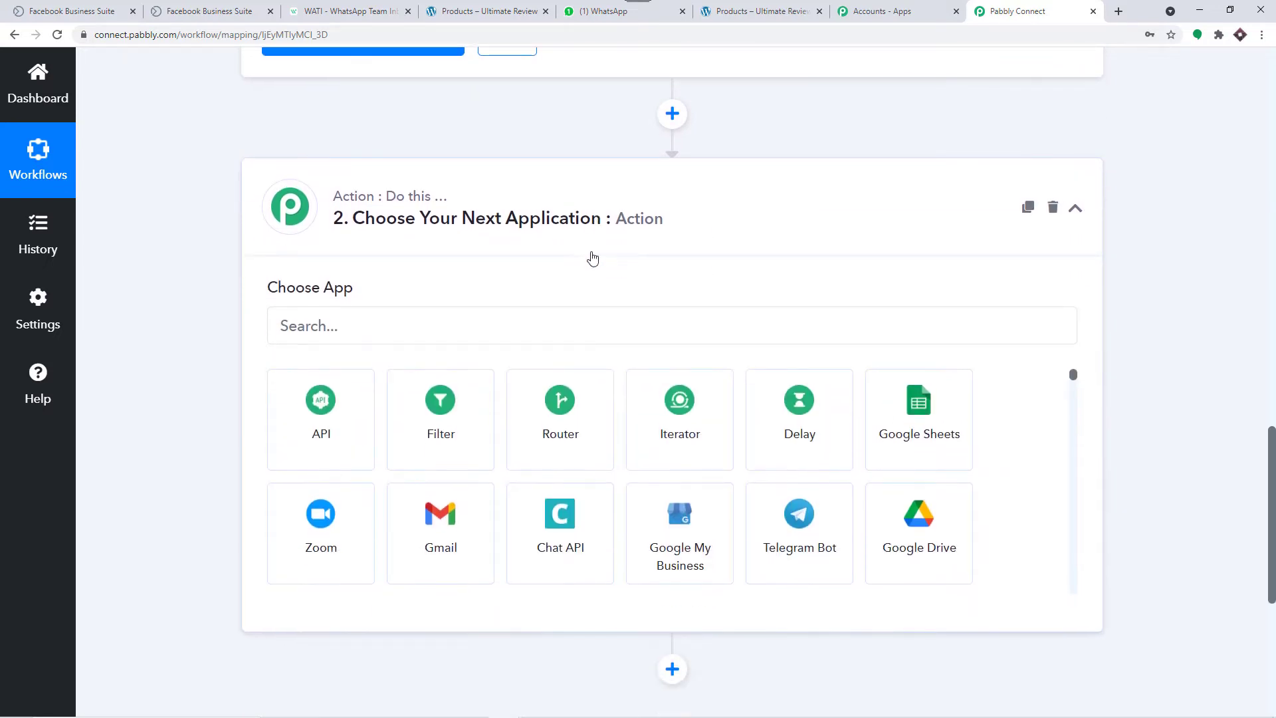
{"action": "left_click", "coordinate": [461, 174]}
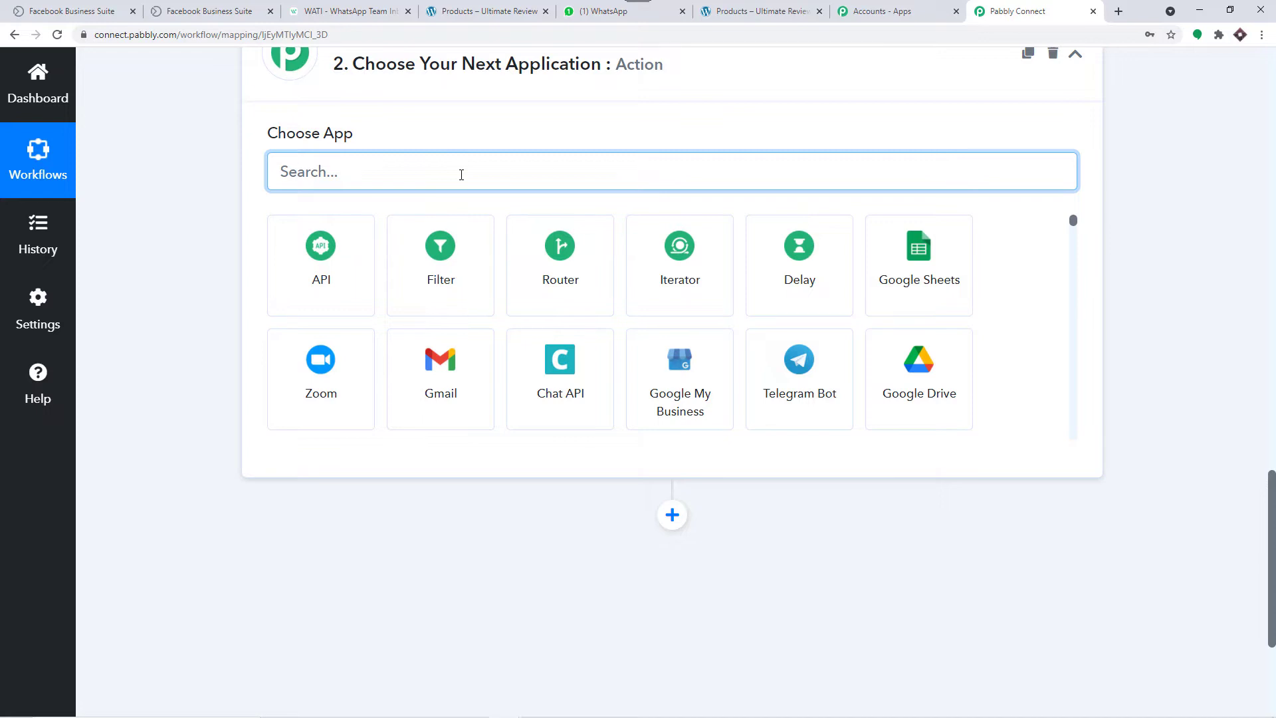
{"action": "type", "text": "wati"}
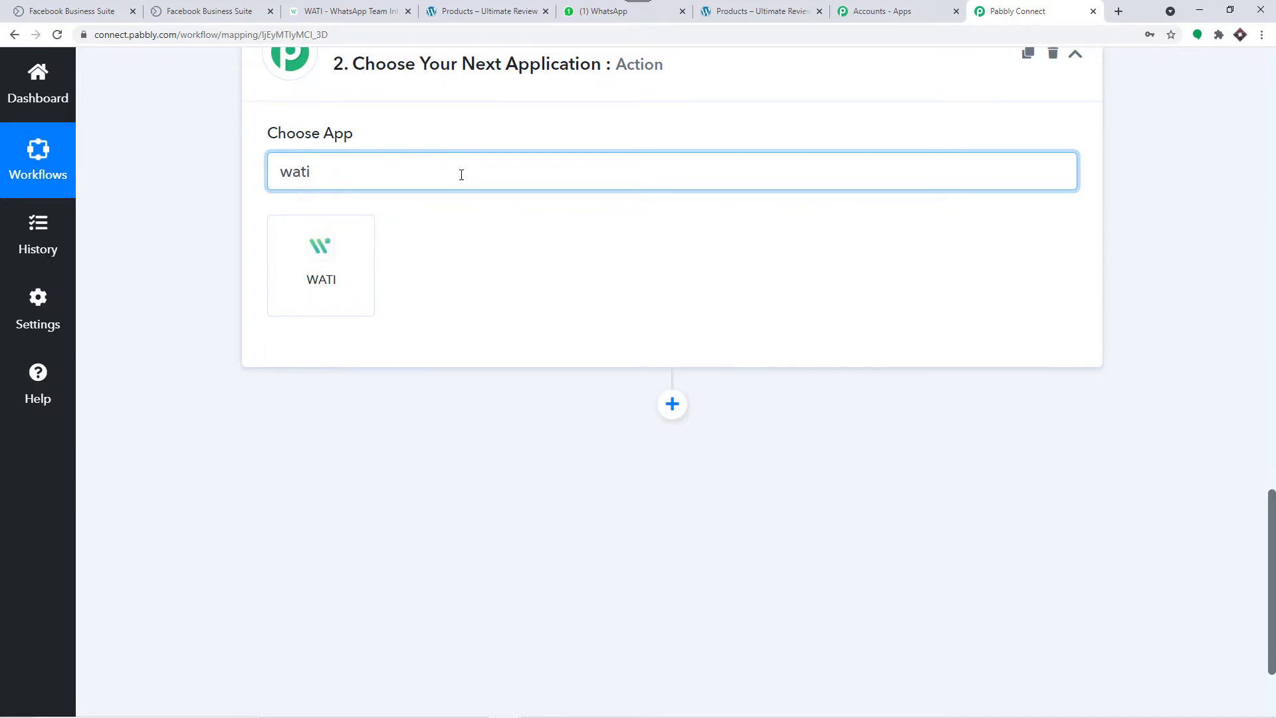
{"action": "left_click", "coordinate": [344, 273]}
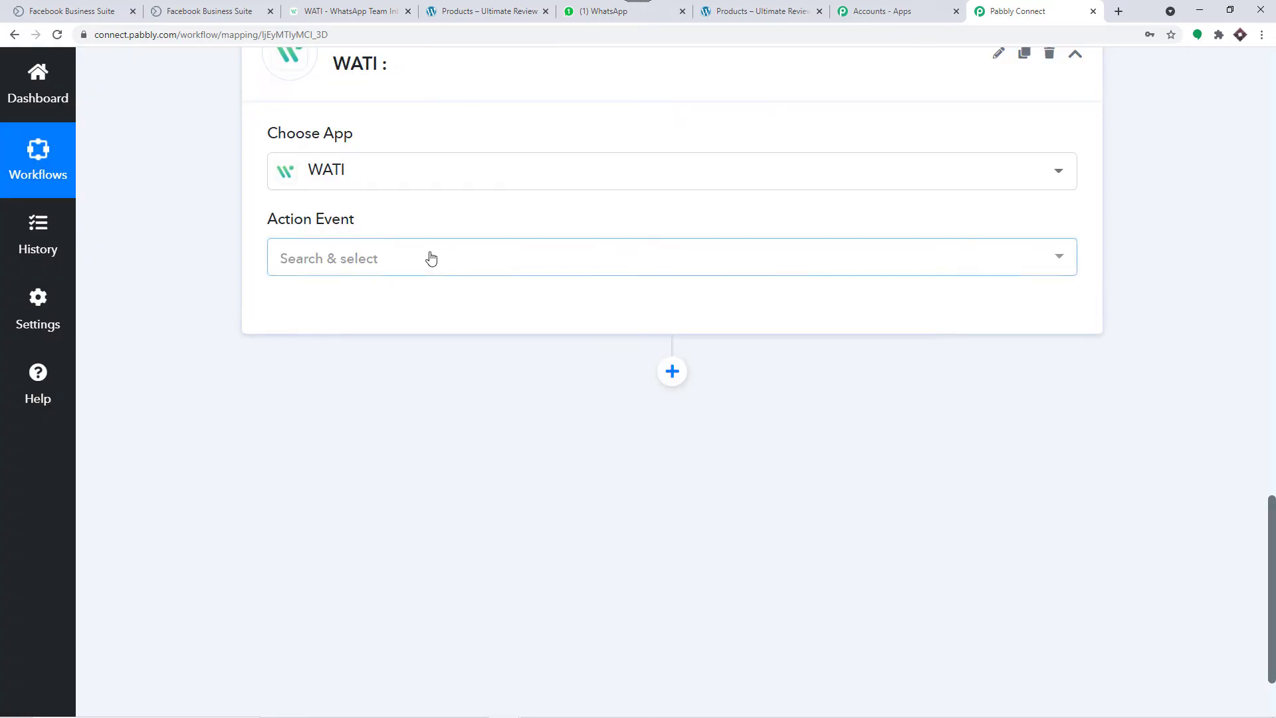
{"action": "left_click", "coordinate": [430, 258]}
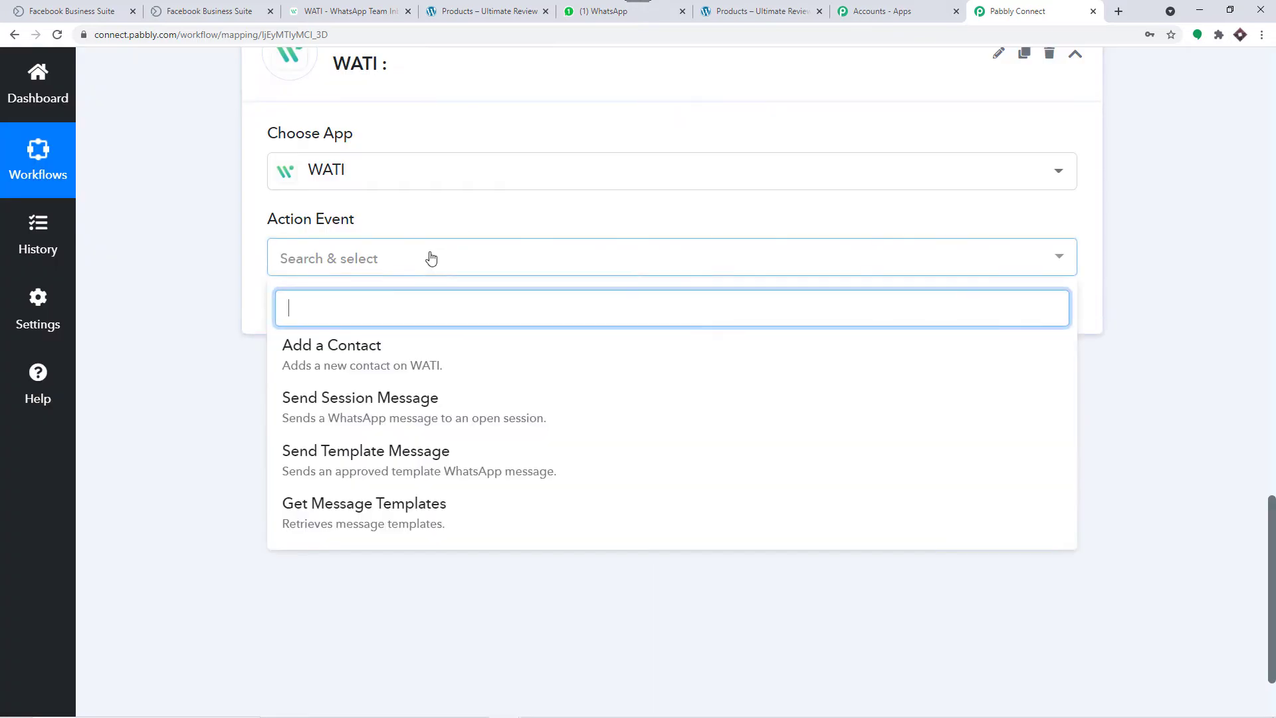
{"action": "left_click", "coordinate": [375, 451]}
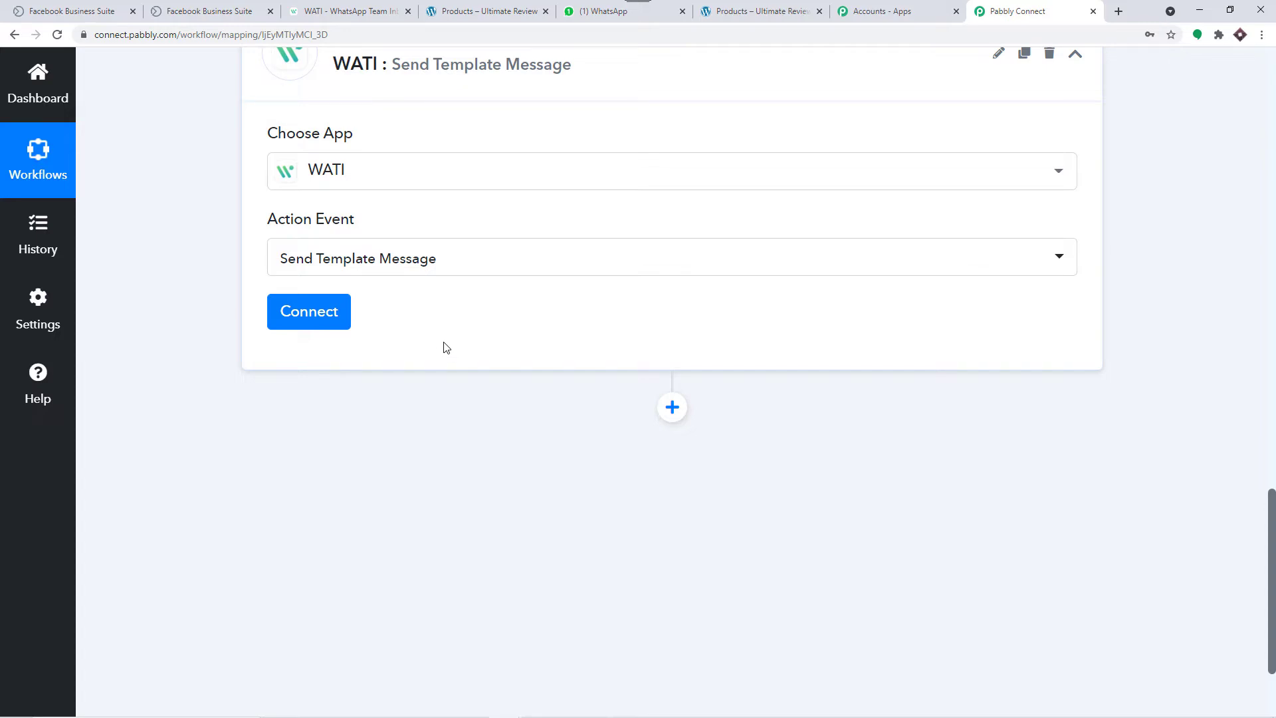
{"action": "left_click", "coordinate": [325, 316]}
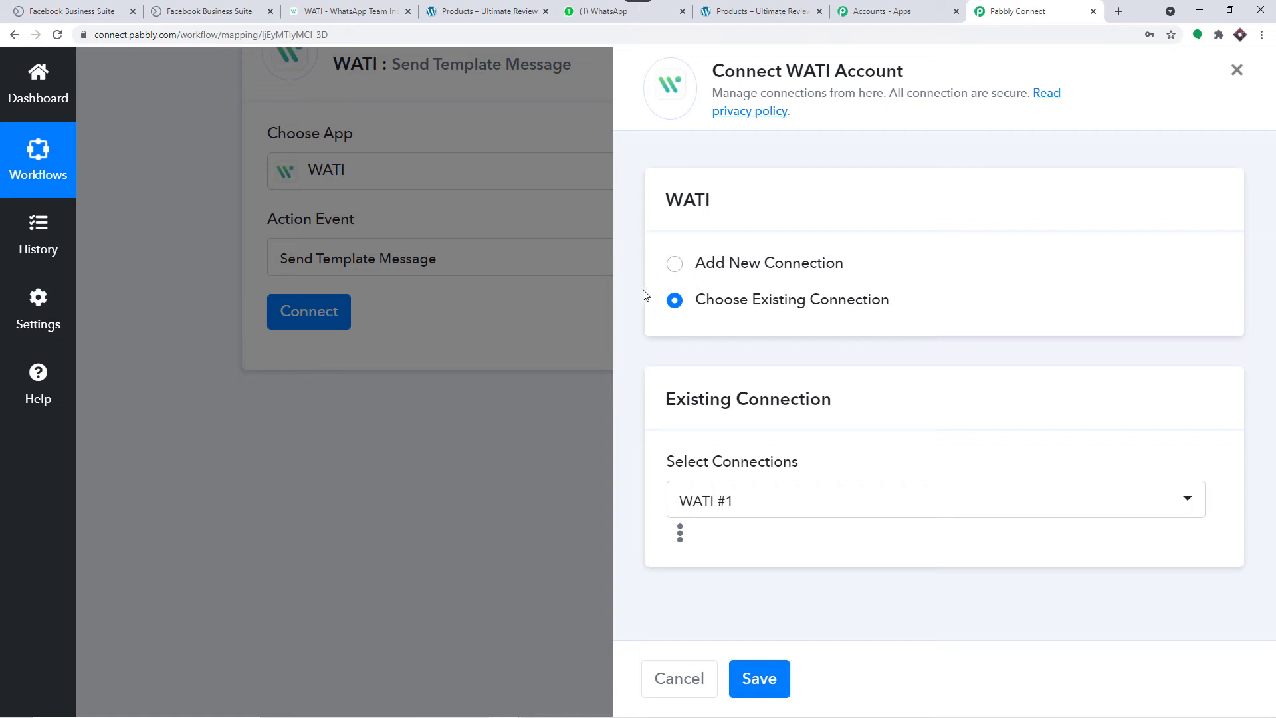
Step: Add a new WATI connection named WATI #17, then go to the WATI dashboard
{"action": "left_click", "coordinate": [744, 264]}
{"action": "scroll", "coordinate": [748, 303], "scroll_direction": "down", "scroll_amount": 2}
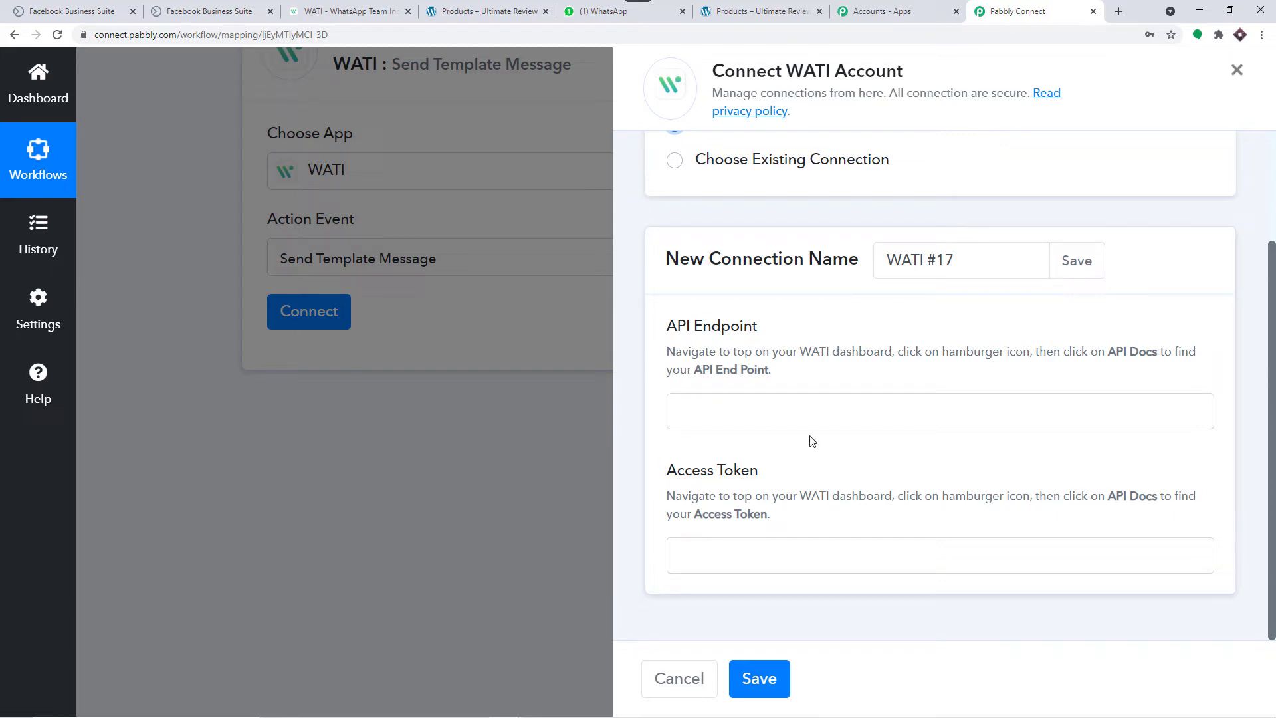
{"action": "left_click", "coordinate": [358, 11]}
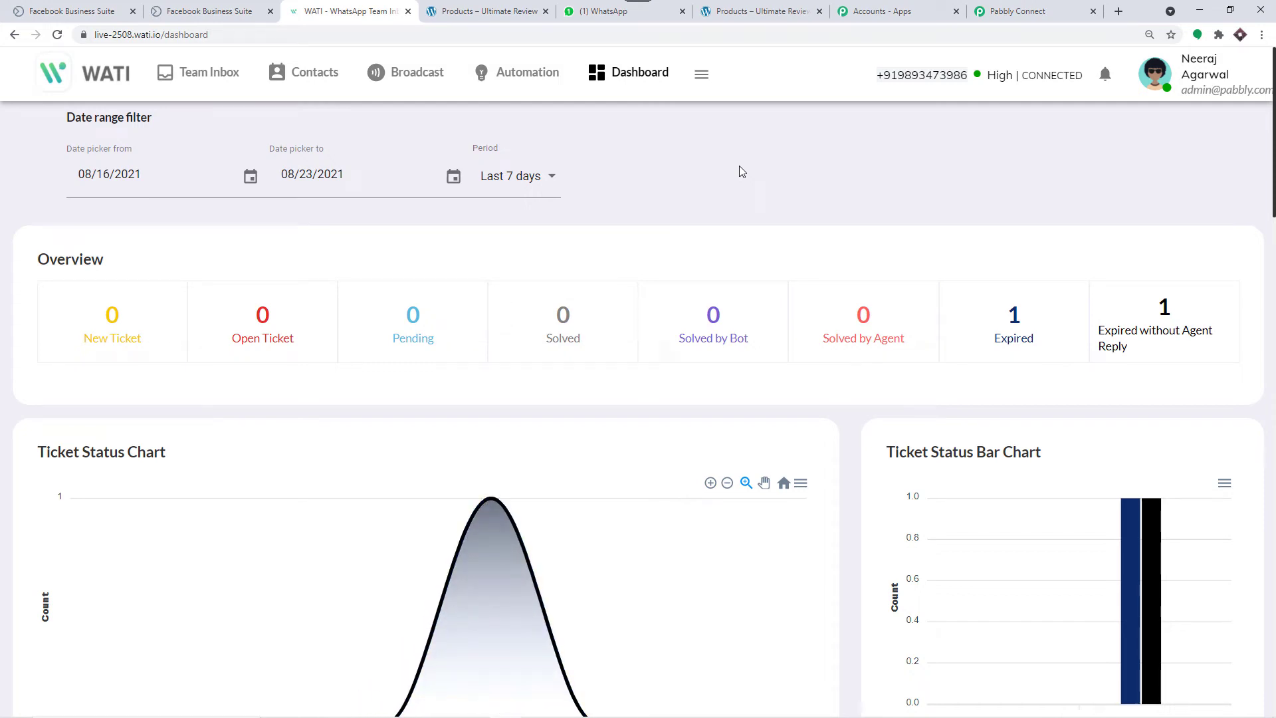
Step: Open WATI's API Docs page and copy the API Endpoint
{"action": "left_click", "coordinate": [702, 81]}
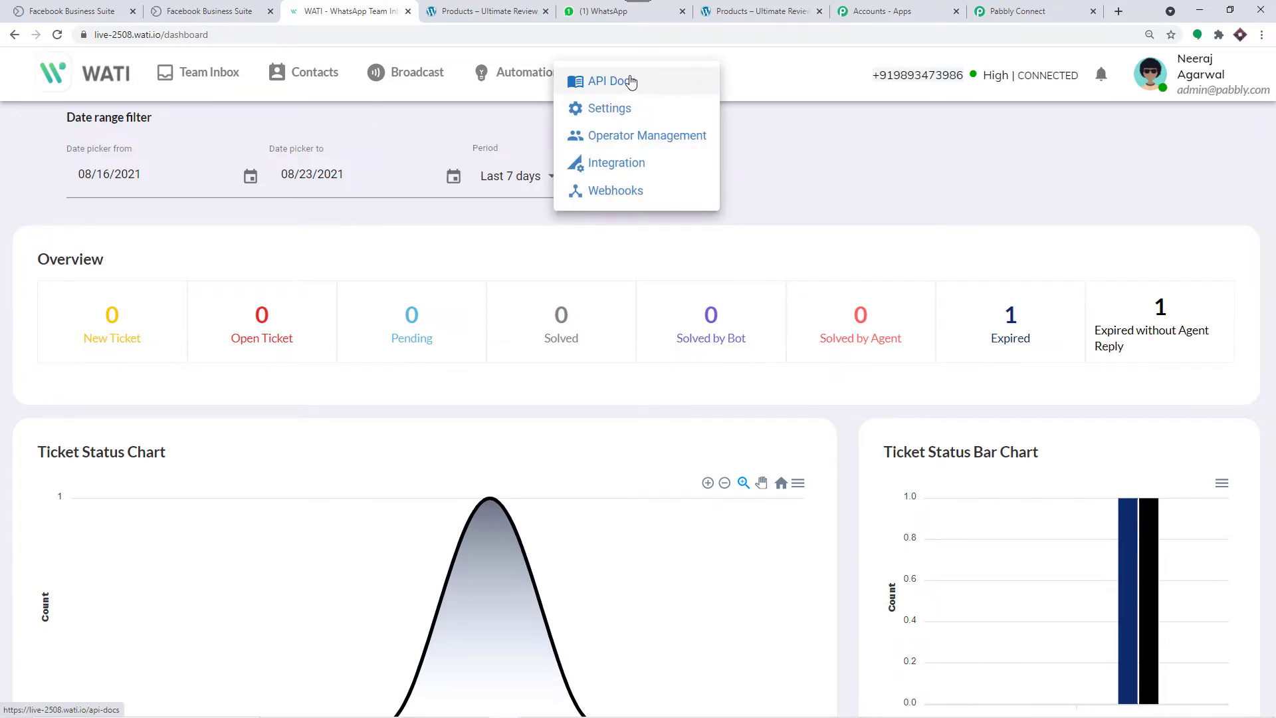
{"action": "left_click", "coordinate": [631, 82]}
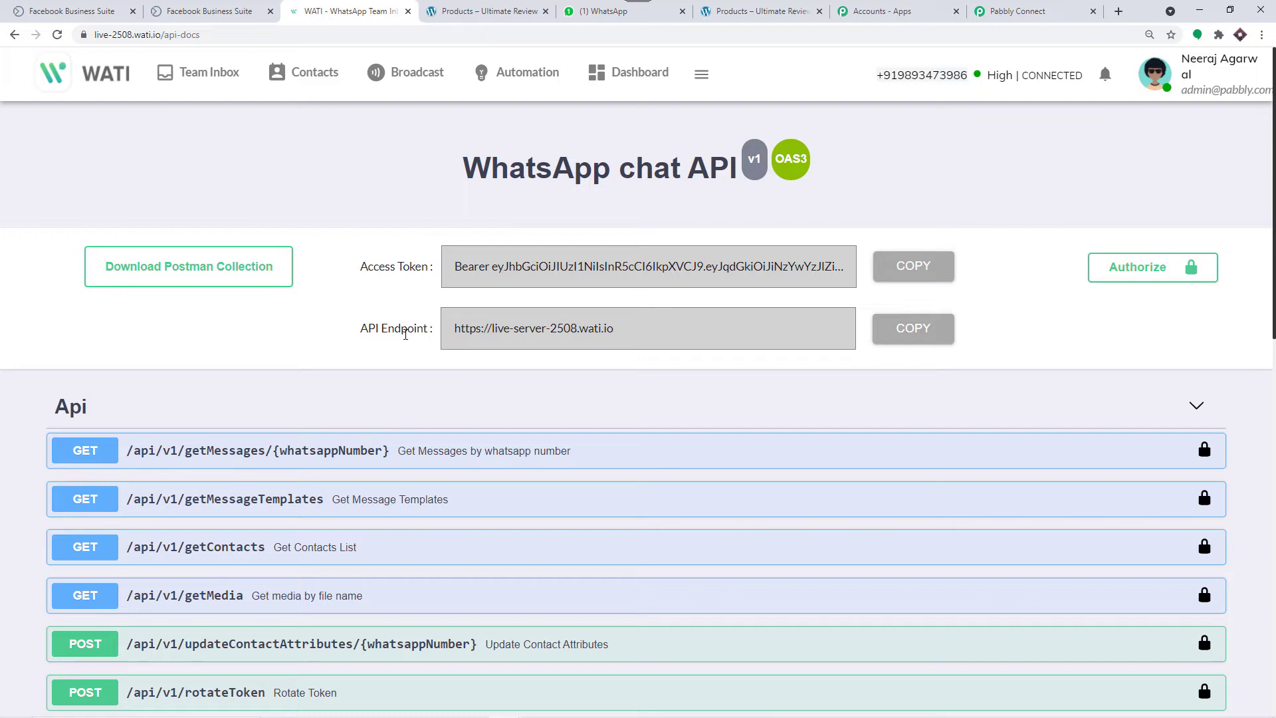
{"action": "left_click", "coordinate": [903, 342]}
Step: Paste the copied WATI API endpoint into the connection's API Endpoint field
{"action": "left_click", "coordinate": [1004, 12]}
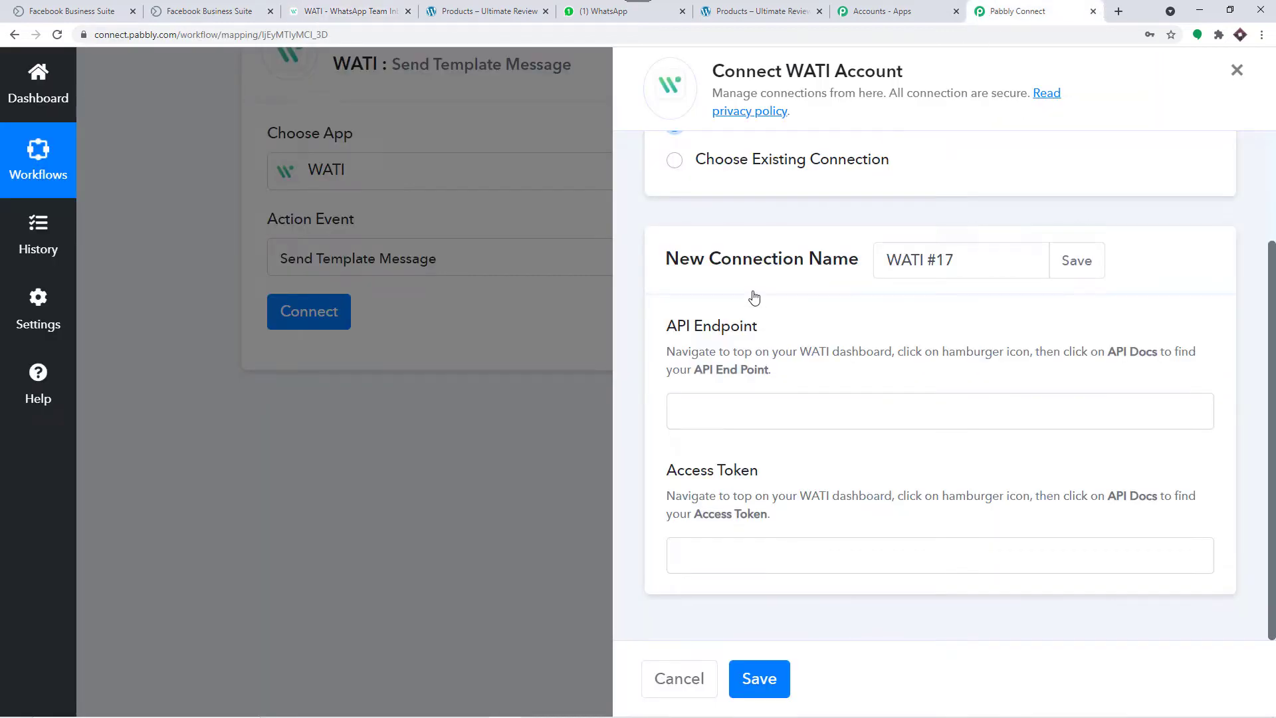
{"action": "left_click", "coordinate": [709, 401]}
{"action": "right_click", "coordinate": [709, 402]}
{"action": "left_click", "coordinate": [751, 513]}
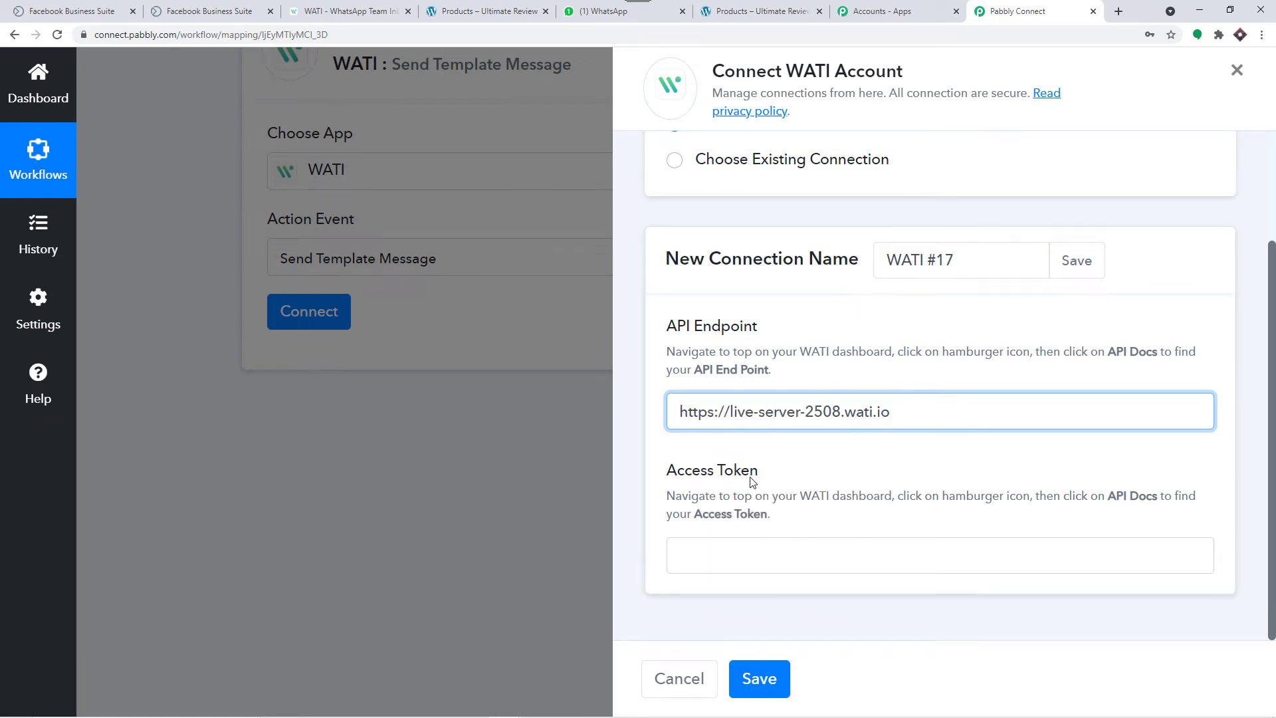
Step: Copy the WATI access token into the Access Token field and save the connection
{"action": "left_click", "coordinate": [396, 11]}
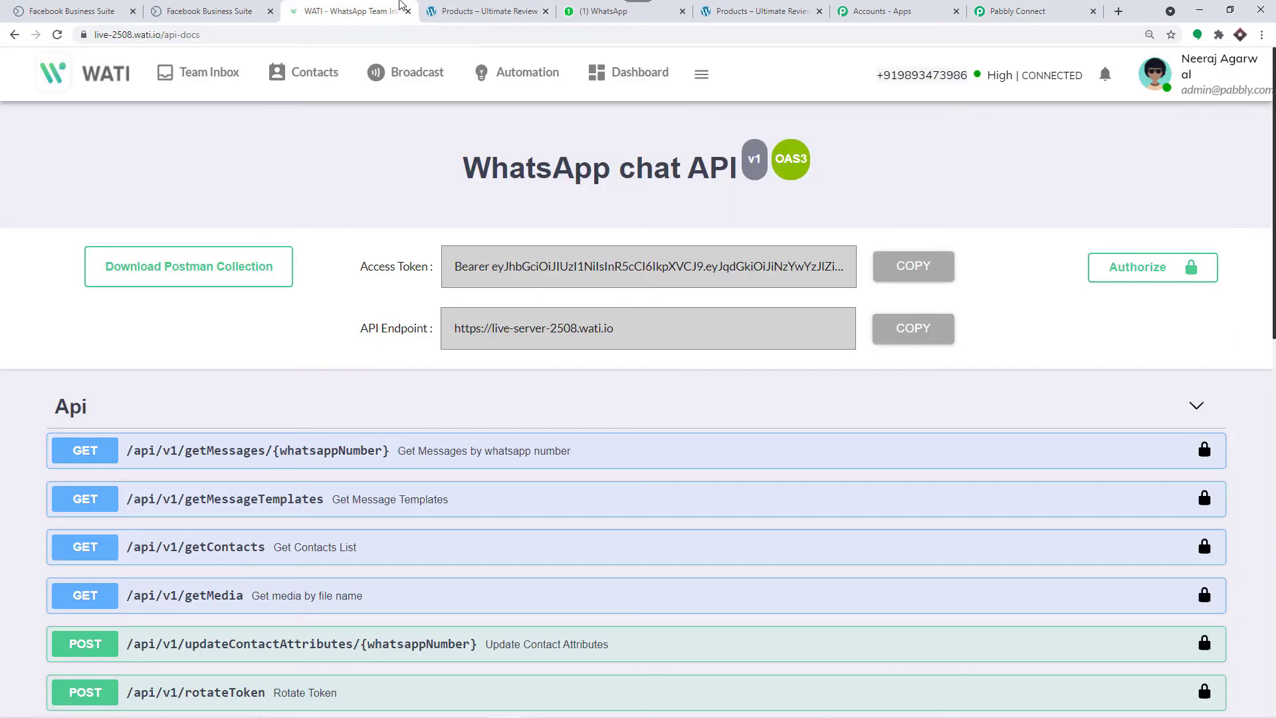
{"action": "left_click", "coordinate": [910, 276]}
{"action": "left_click", "coordinate": [1017, 11]}
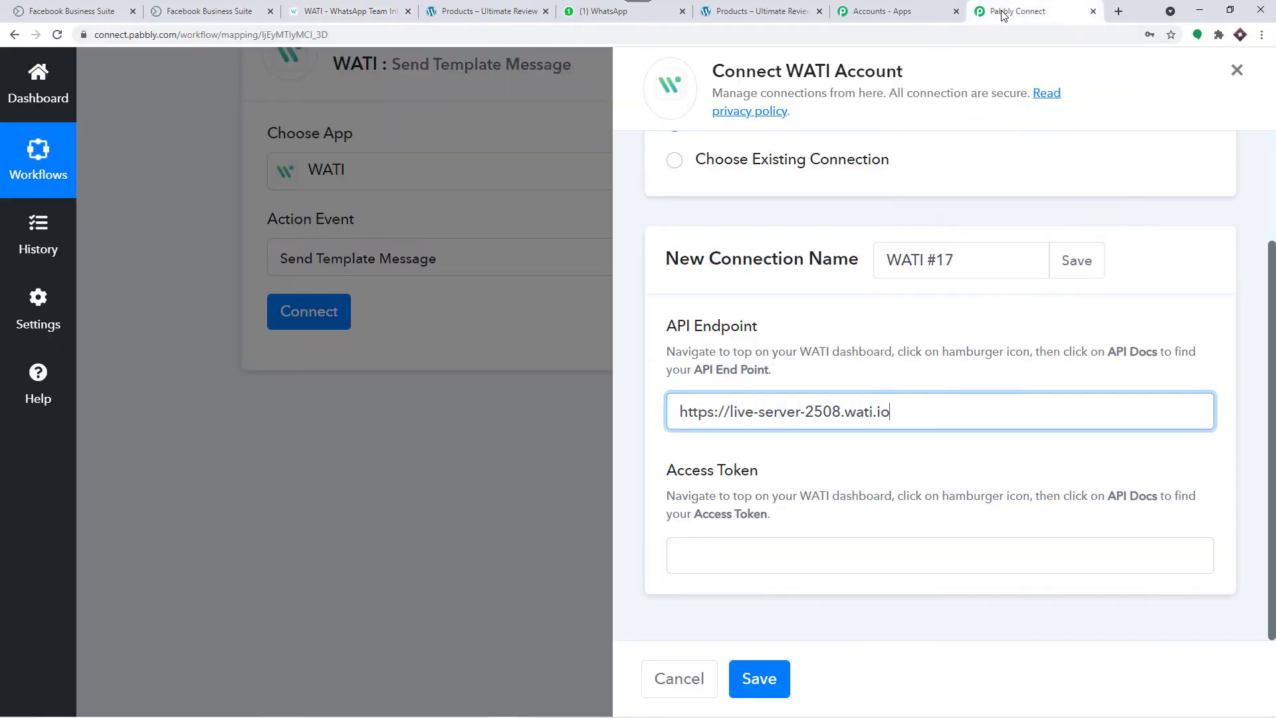
{"action": "left_click", "coordinate": [706, 563]}
{"action": "right_click", "coordinate": [705, 563]}
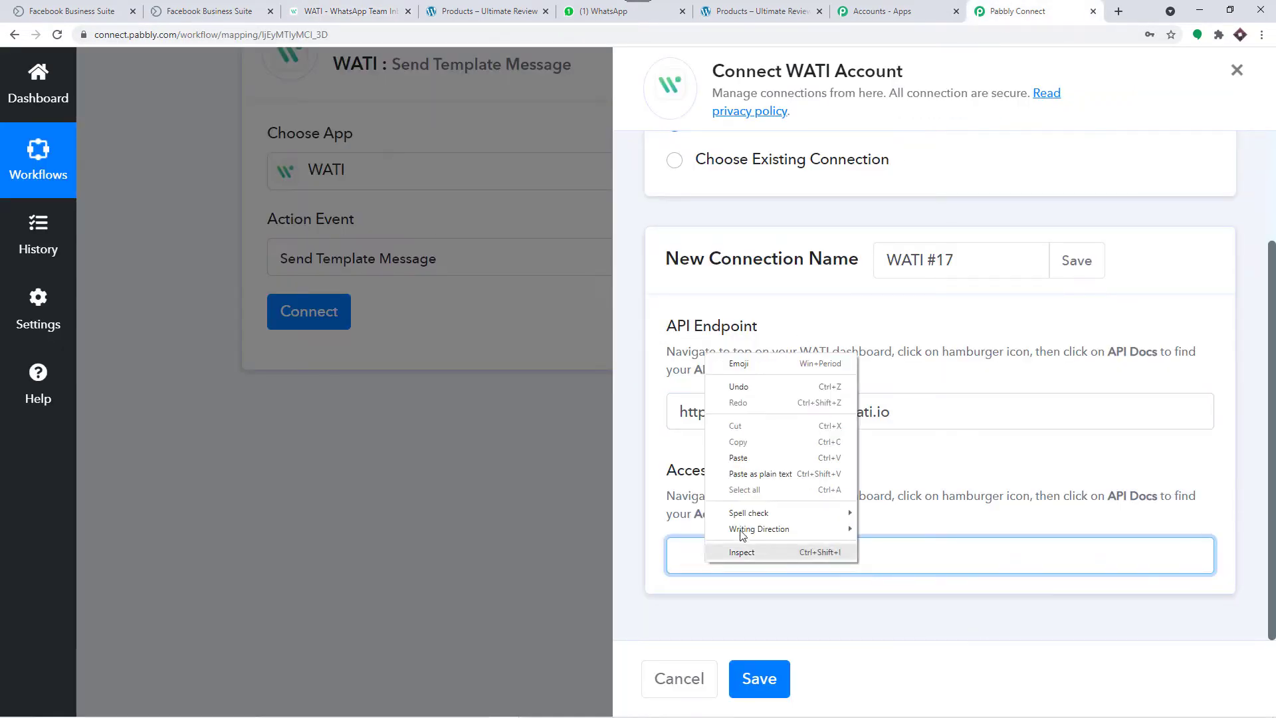
{"action": "left_click", "coordinate": [753, 459]}
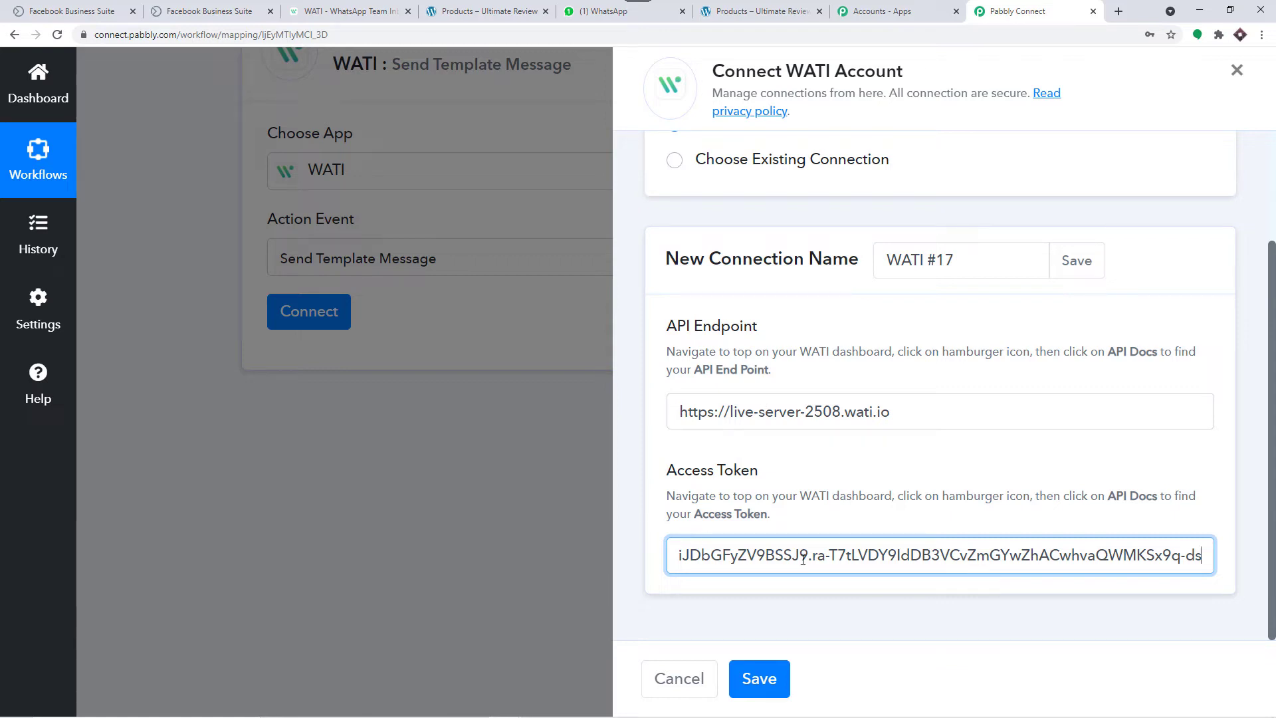
{"action": "left_click", "coordinate": [774, 676]}
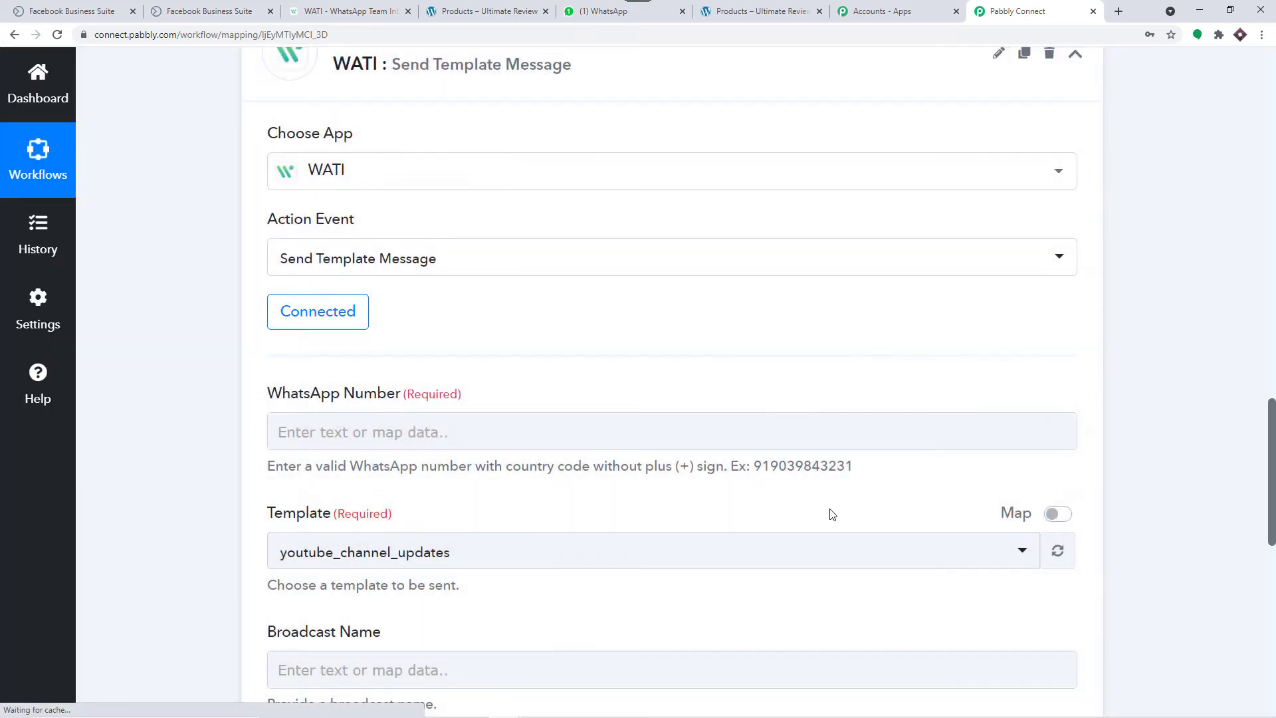
{"action": "scroll", "coordinate": [644, 311], "scroll_direction": "down", "scroll_amount": 2}
{"action": "scroll", "coordinate": [480, 241], "scroll_direction": "down", "scroll_amount": 1}
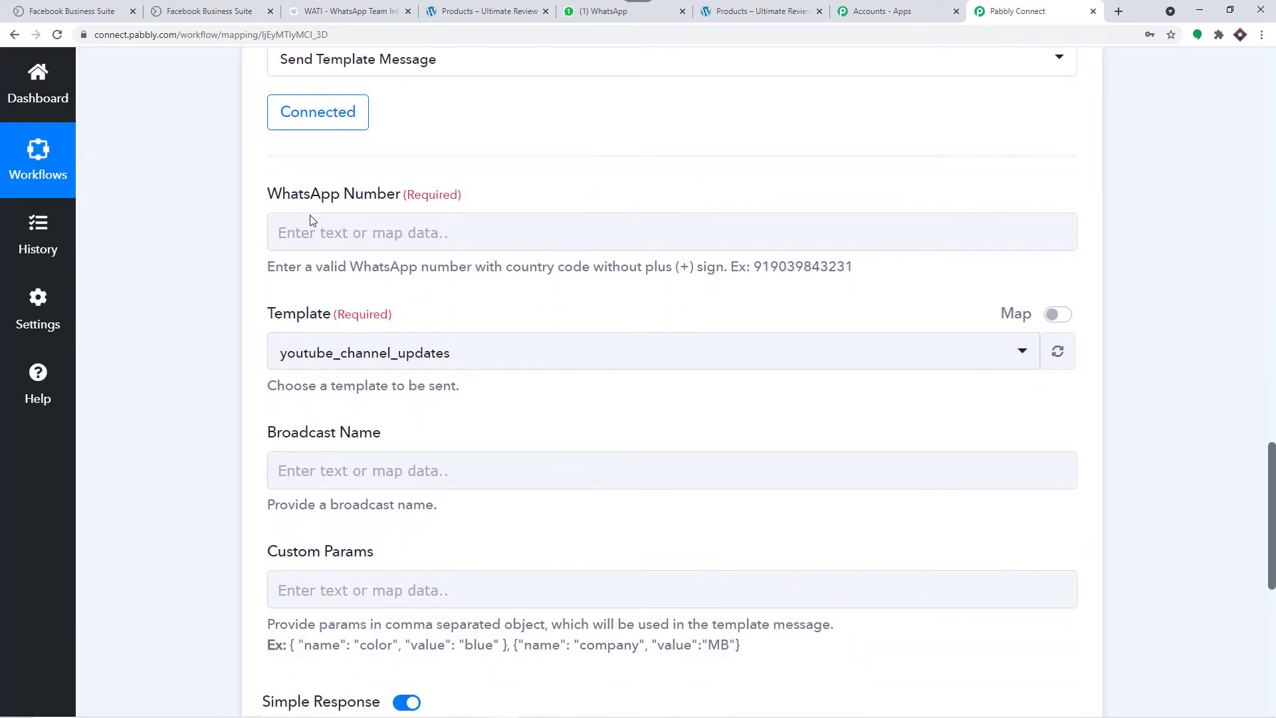
{"action": "scroll", "coordinate": [295, 321], "scroll_direction": "down", "scroll_amount": 2}
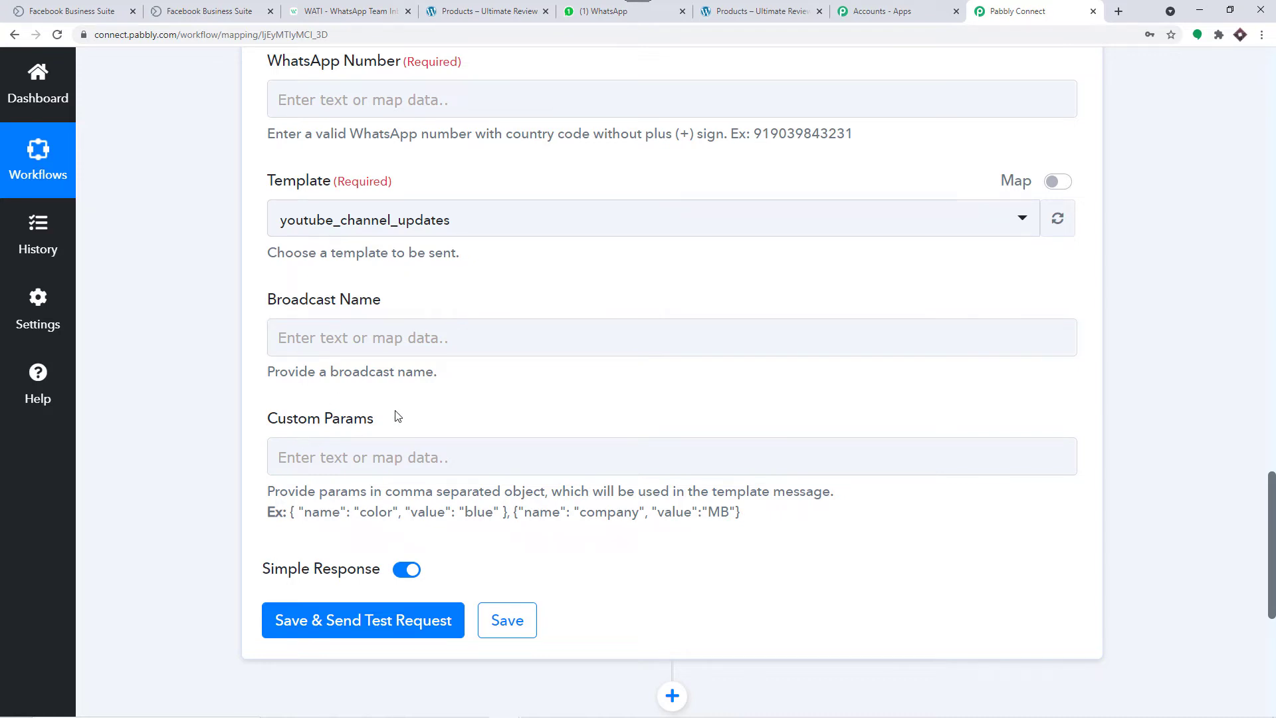
{"action": "scroll", "coordinate": [398, 416], "scroll_direction": "up", "scroll_amount": 4}
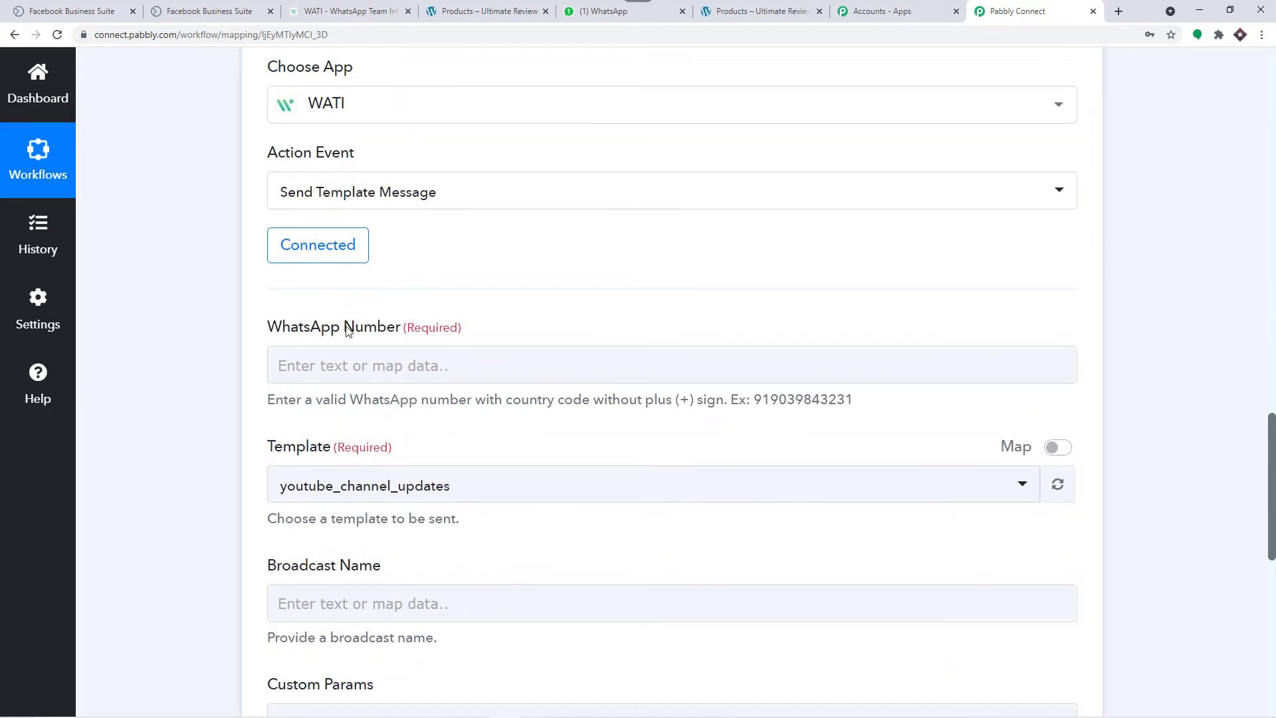
{"action": "scroll", "coordinate": [387, 331], "scroll_direction": "up", "scroll_amount": 3}
{"action": "scroll", "coordinate": [384, 324], "scroll_direction": "up", "scroll_amount": 5}
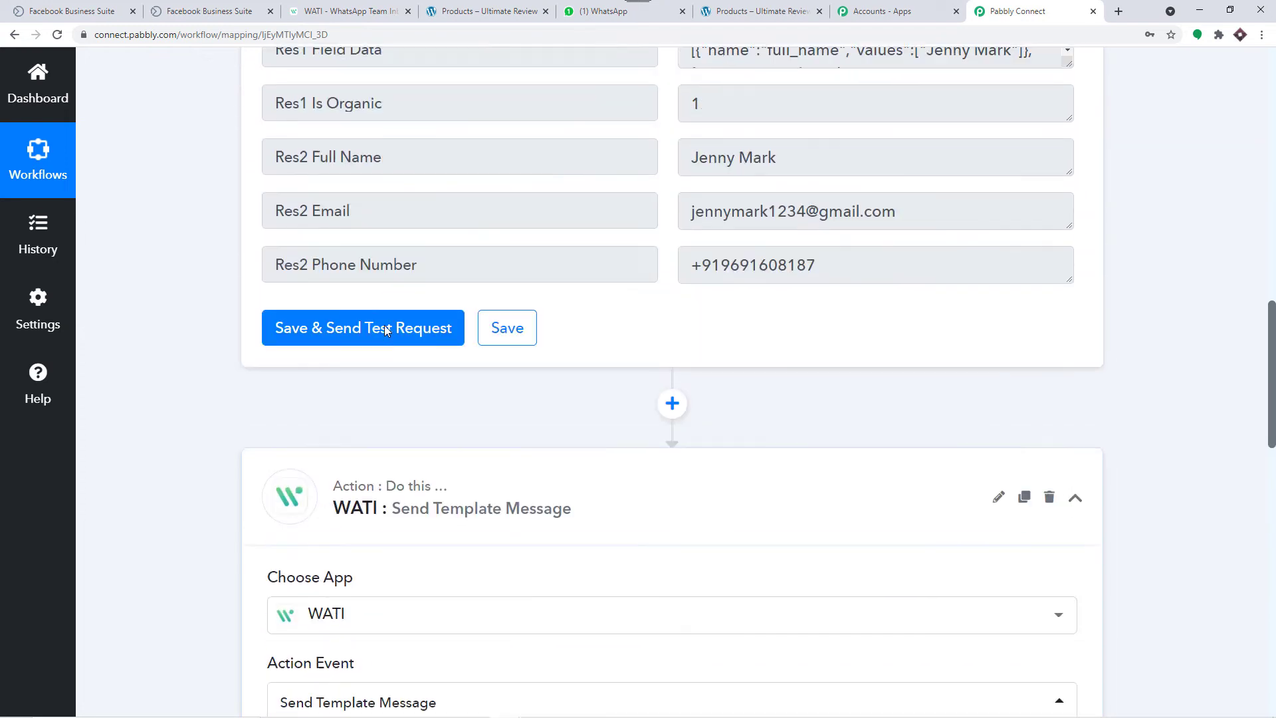
{"action": "left_click_drag", "start_coordinate": [817, 286], "coordinate": [688, 289]}
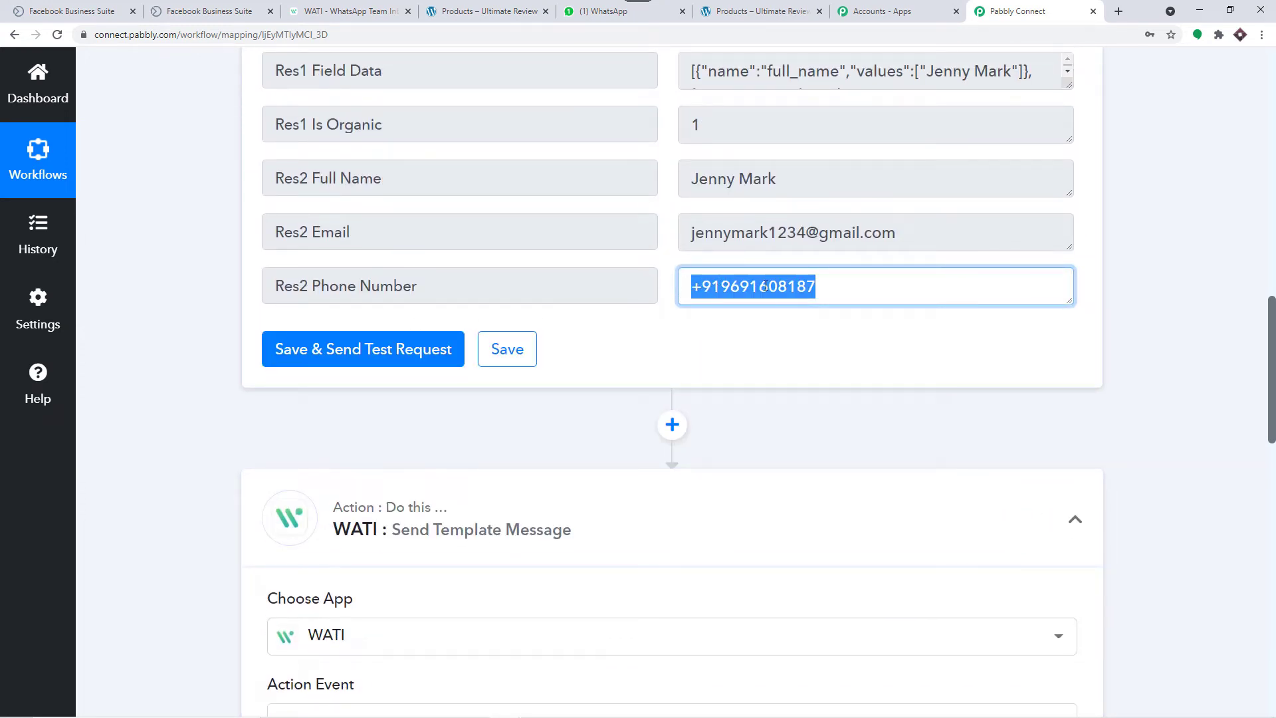
Step: Map the Facebook Lead Ads trigger's Res2 Phone Number into WATI's WhatsApp Number field
{"action": "scroll", "coordinate": [765, 285], "scroll_direction": "down", "scroll_amount": 10}
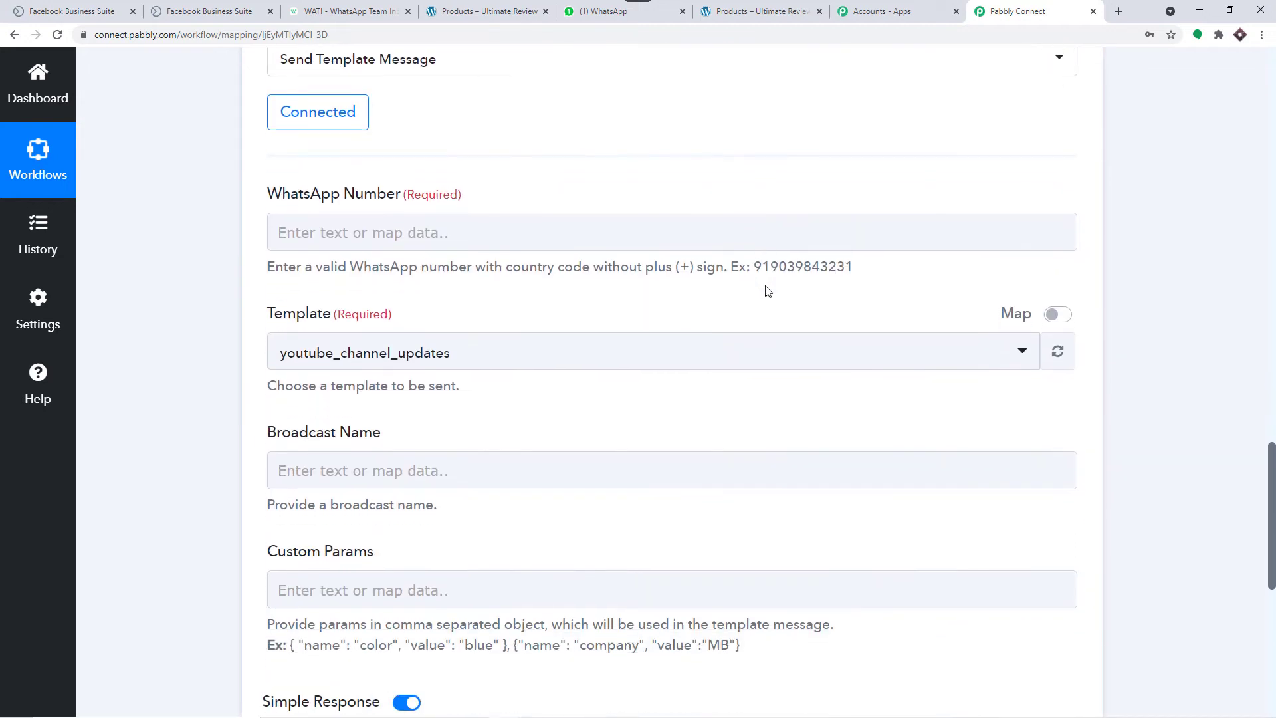
{"action": "left_click", "coordinate": [410, 231]}
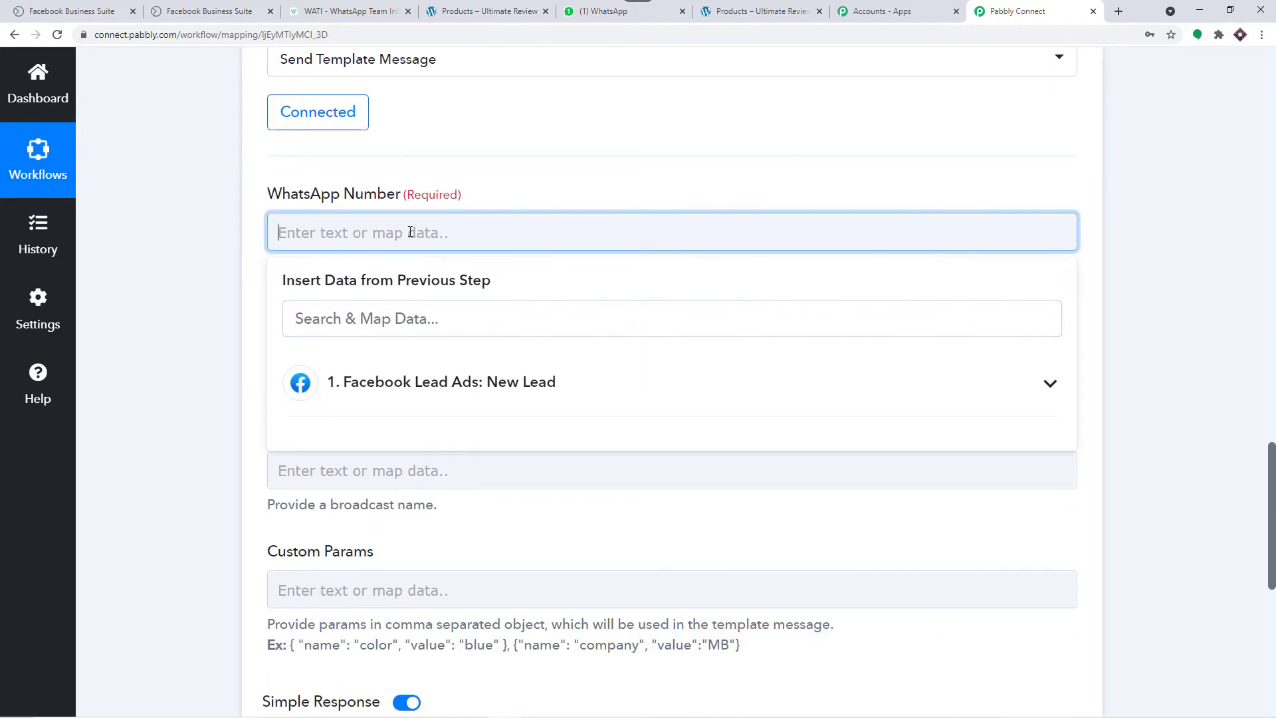
{"action": "left_click", "coordinate": [408, 373]}
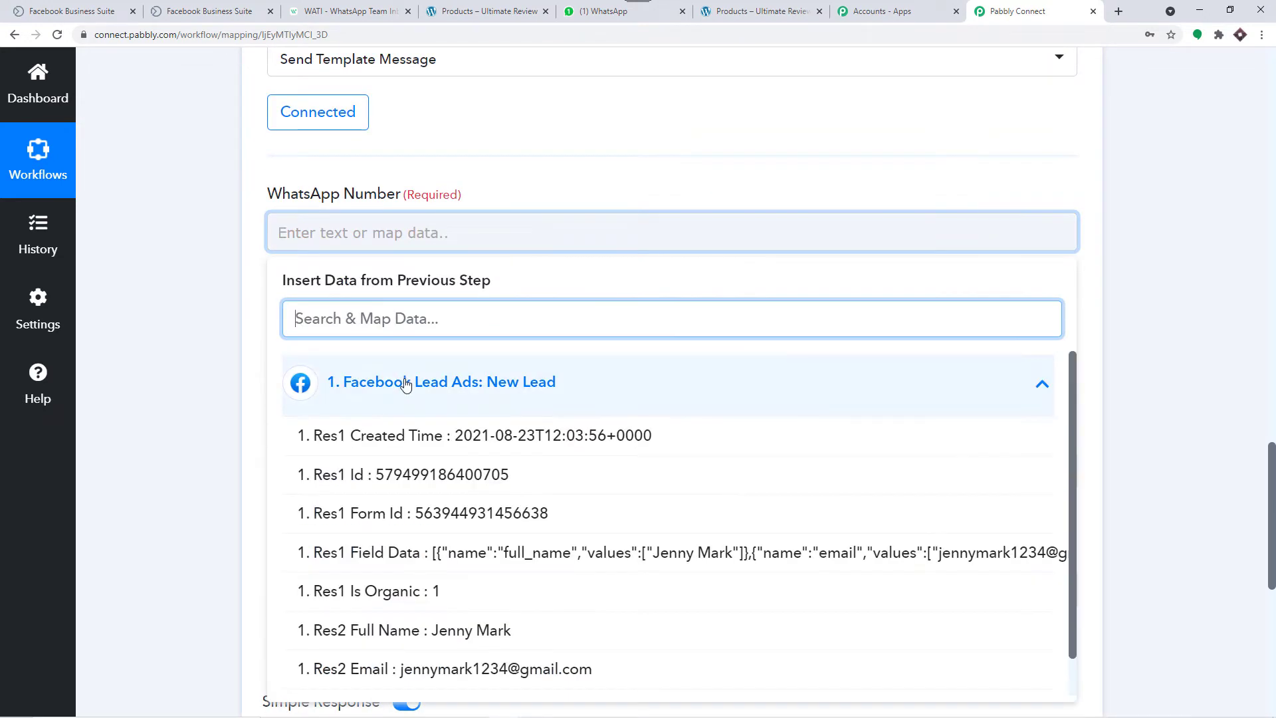
{"action": "scroll", "coordinate": [492, 553], "scroll_direction": "down", "scroll_amount": 1}
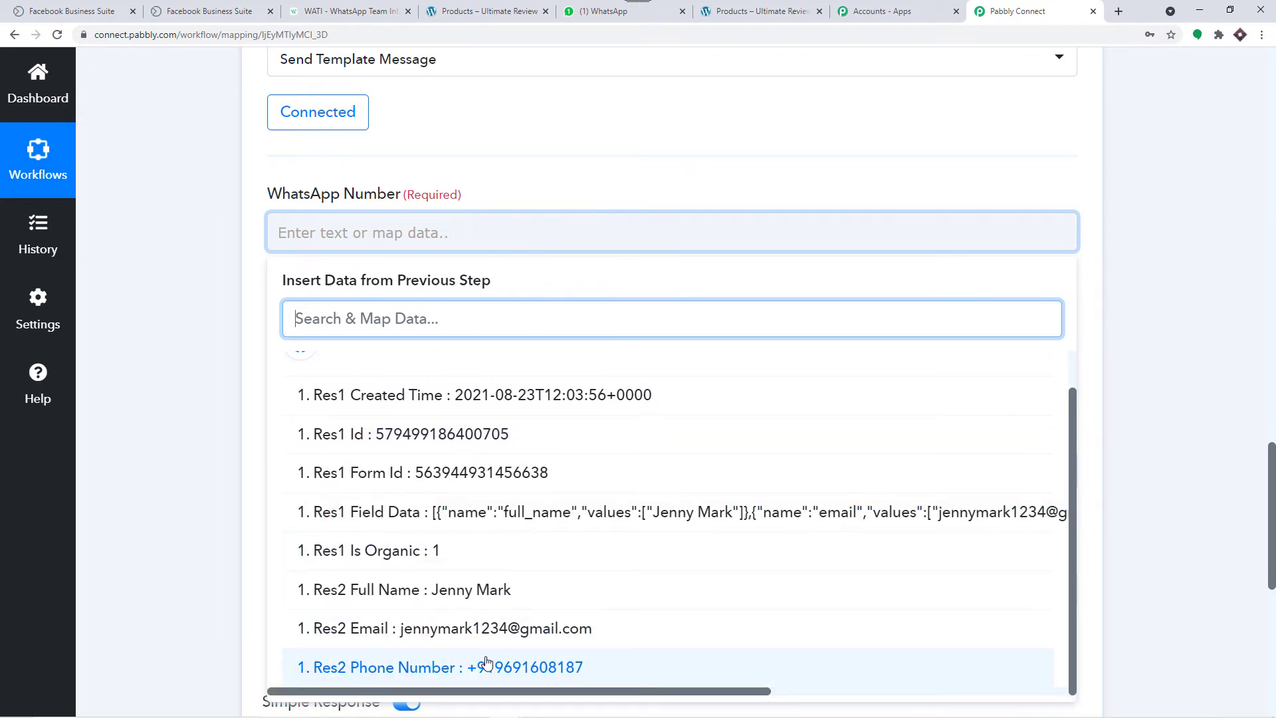
{"action": "left_click", "coordinate": [486, 666]}
{"action": "left_click", "coordinate": [710, 188]}
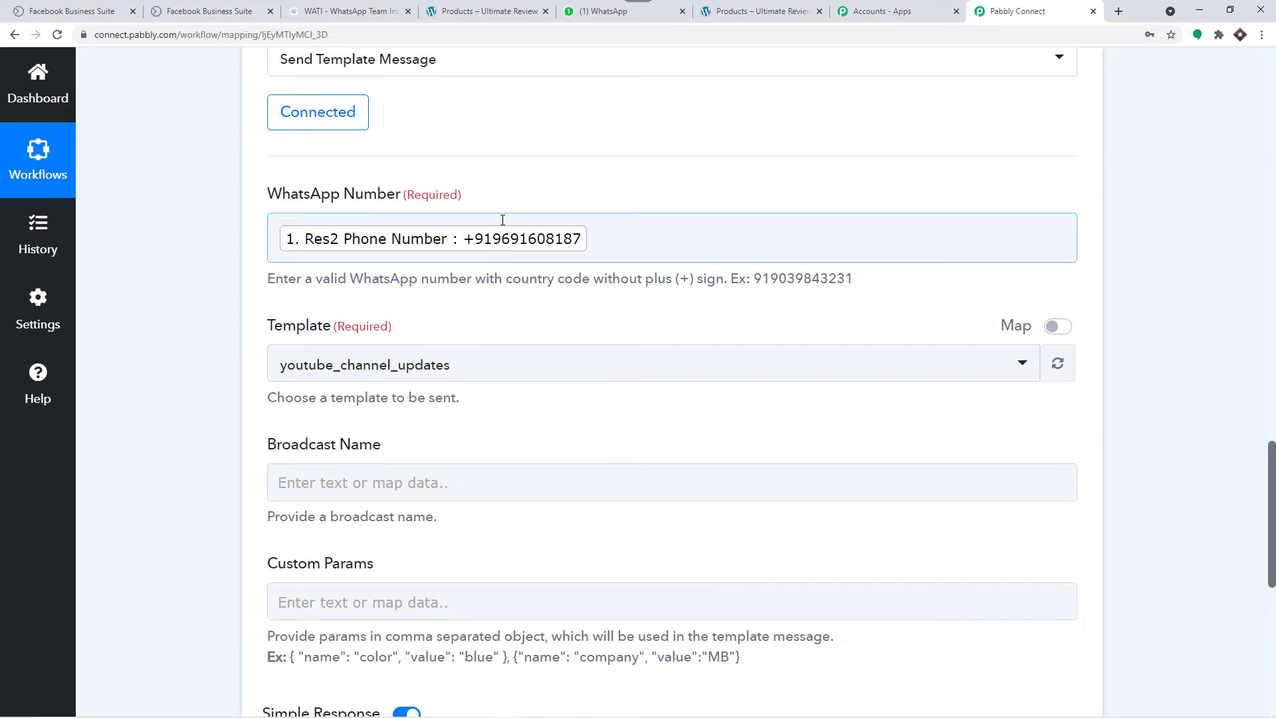
{"action": "scroll", "coordinate": [504, 222], "scroll_direction": "up", "scroll_amount": 5}
{"action": "scroll", "coordinate": [504, 222], "scroll_direction": "up", "scroll_amount": 4}
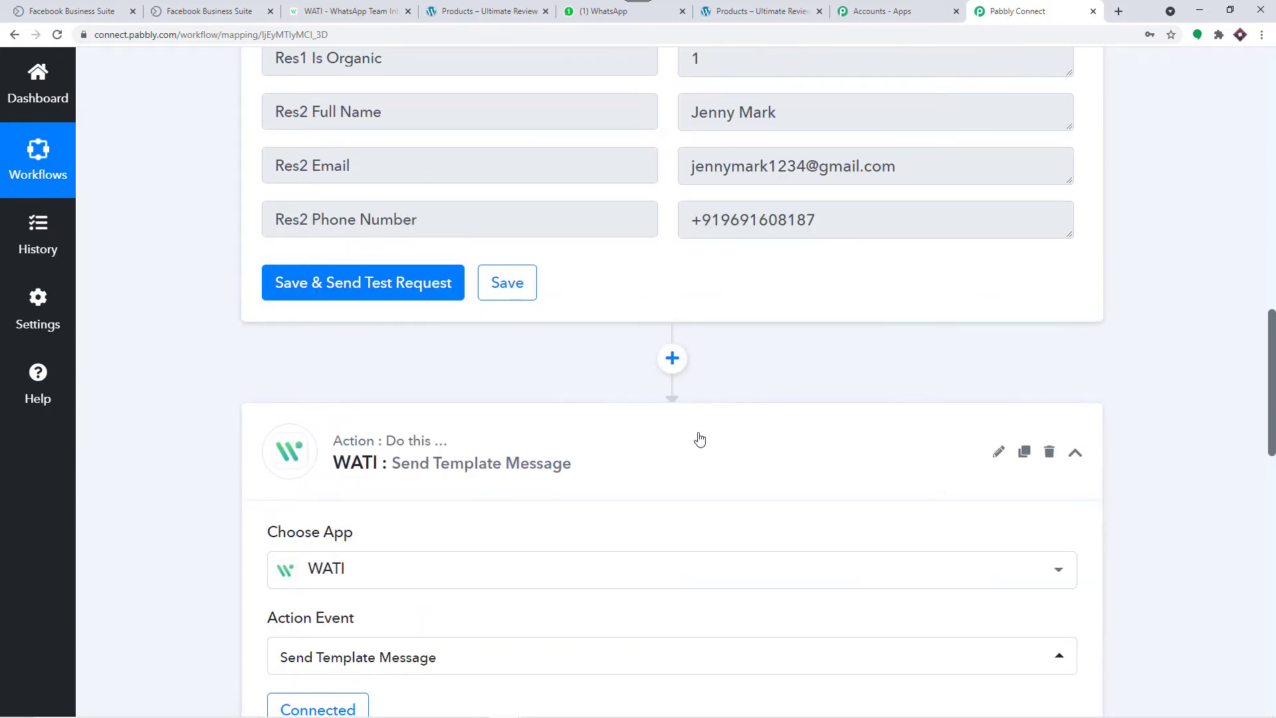
{"action": "scroll", "coordinate": [687, 241], "scroll_direction": "down", "scroll_amount": 2}
Step: Insert a new step before WATI and pick Number Formatter by searching 'num'
{"action": "left_click", "coordinate": [674, 229]}
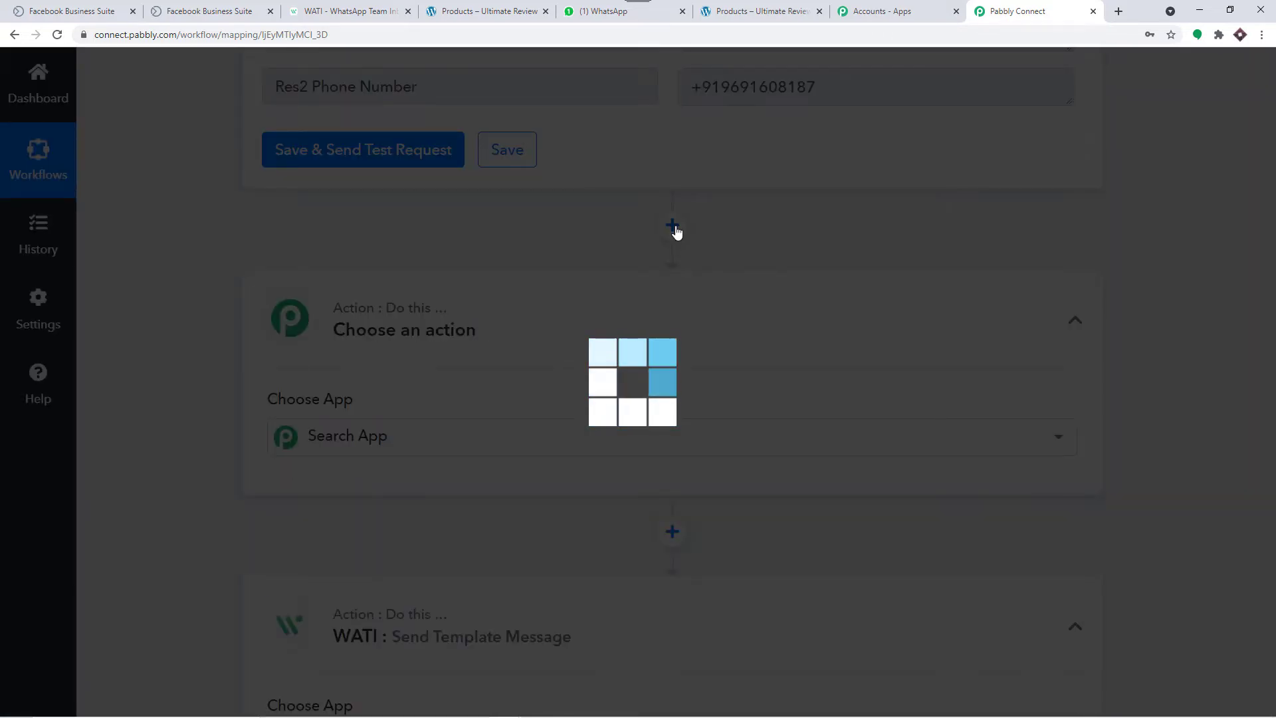
{"action": "scroll", "coordinate": [664, 226], "scroll_direction": "down", "scroll_amount": 4}
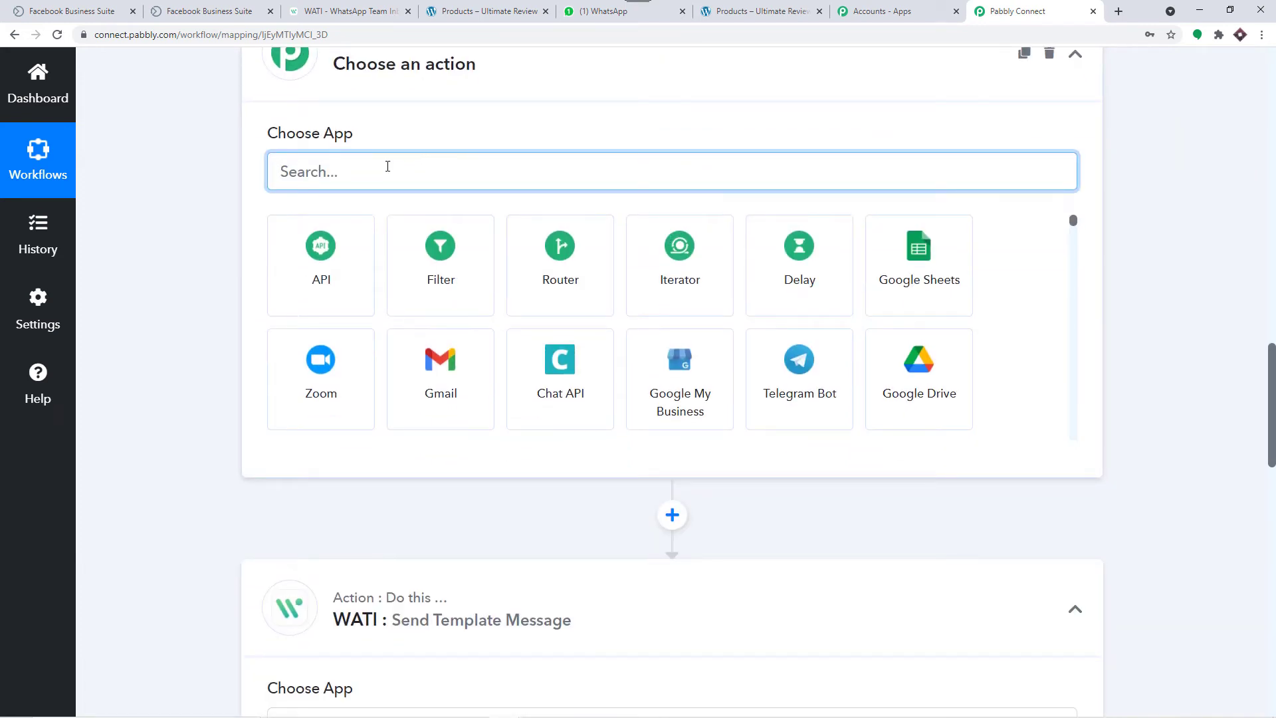
{"action": "type", "text": "num"}
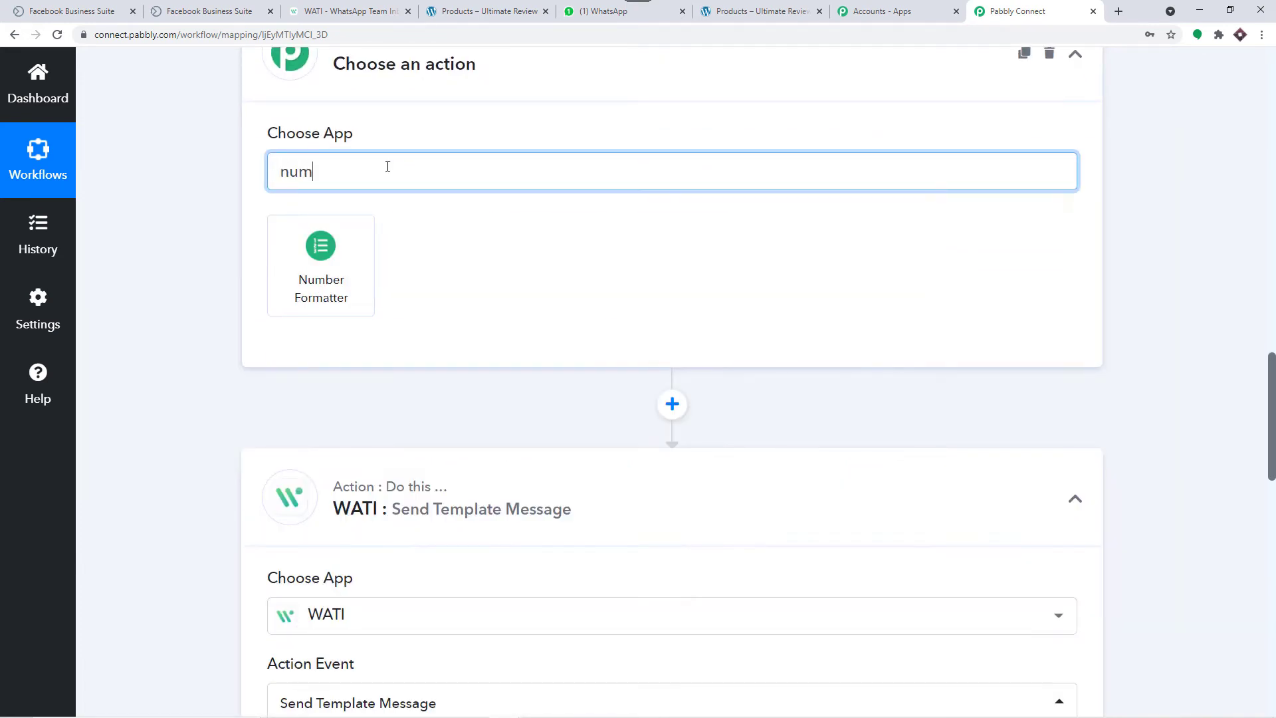
{"action": "scroll", "coordinate": [419, 220], "scroll_direction": "down", "scroll_amount": 8}
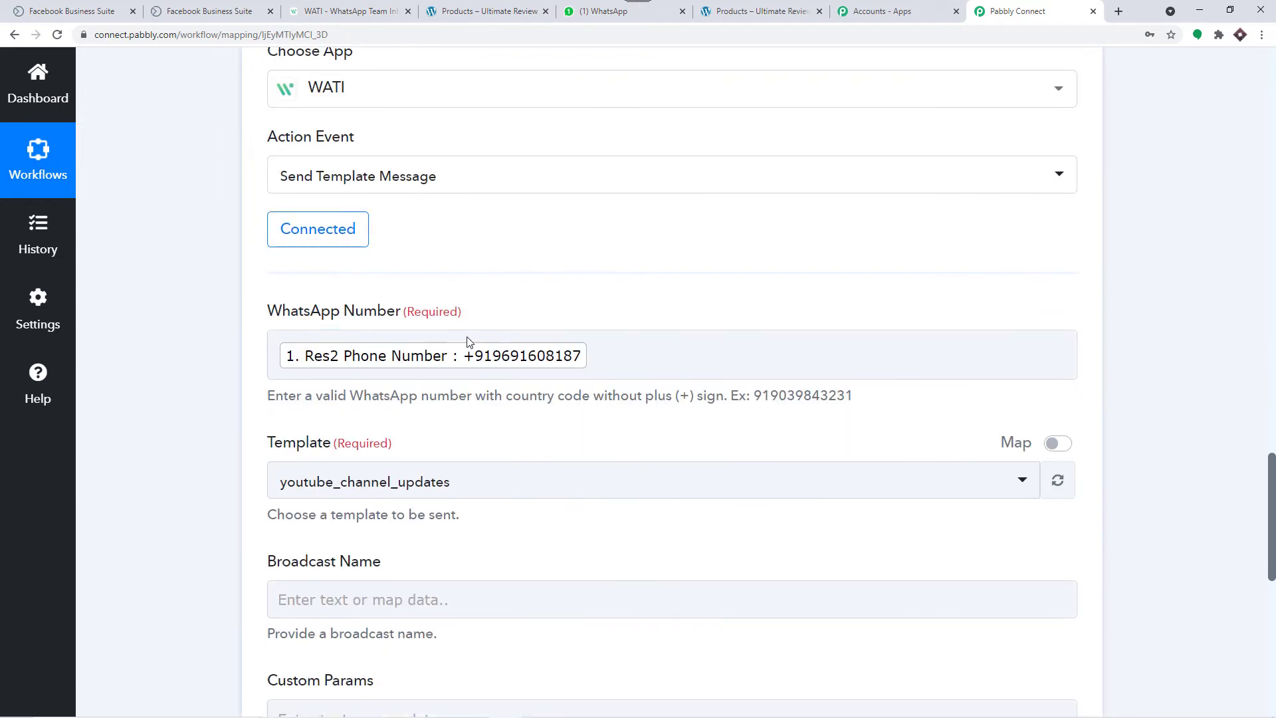
{"action": "scroll", "coordinate": [528, 342], "scroll_direction": "up", "scroll_amount": 6}
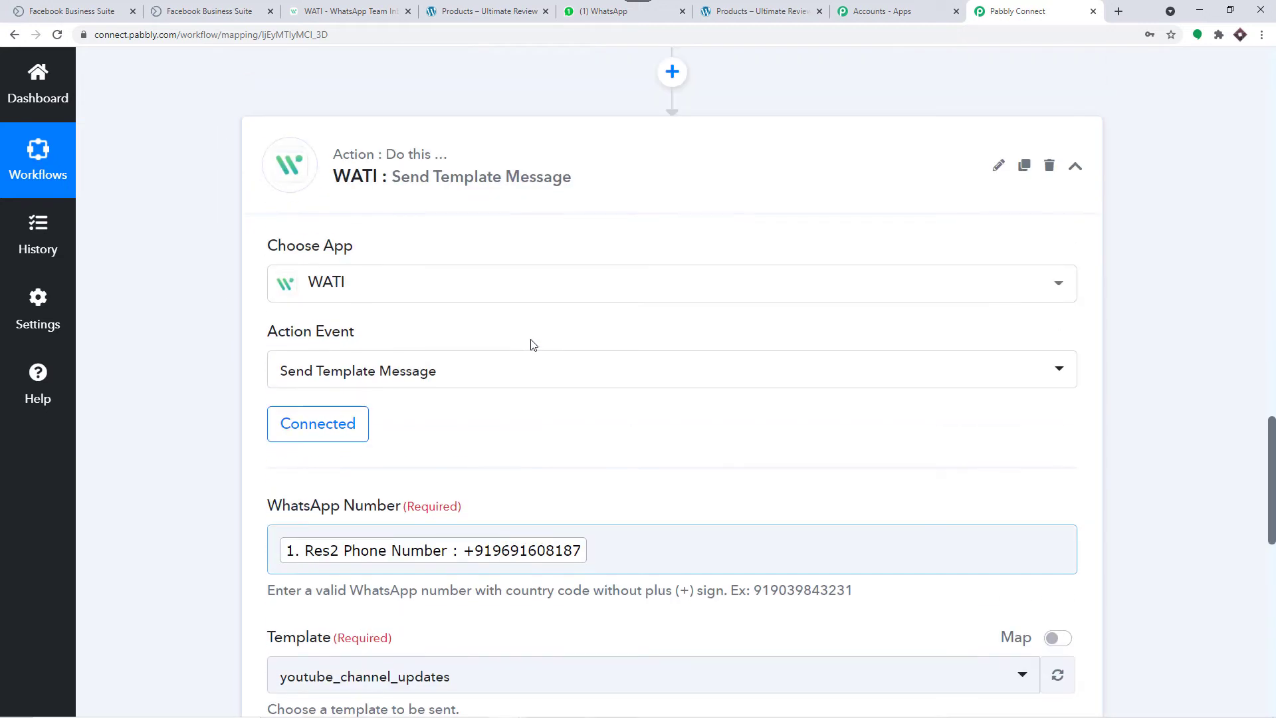
{"action": "scroll", "coordinate": [527, 341], "scroll_direction": "up", "scroll_amount": 1}
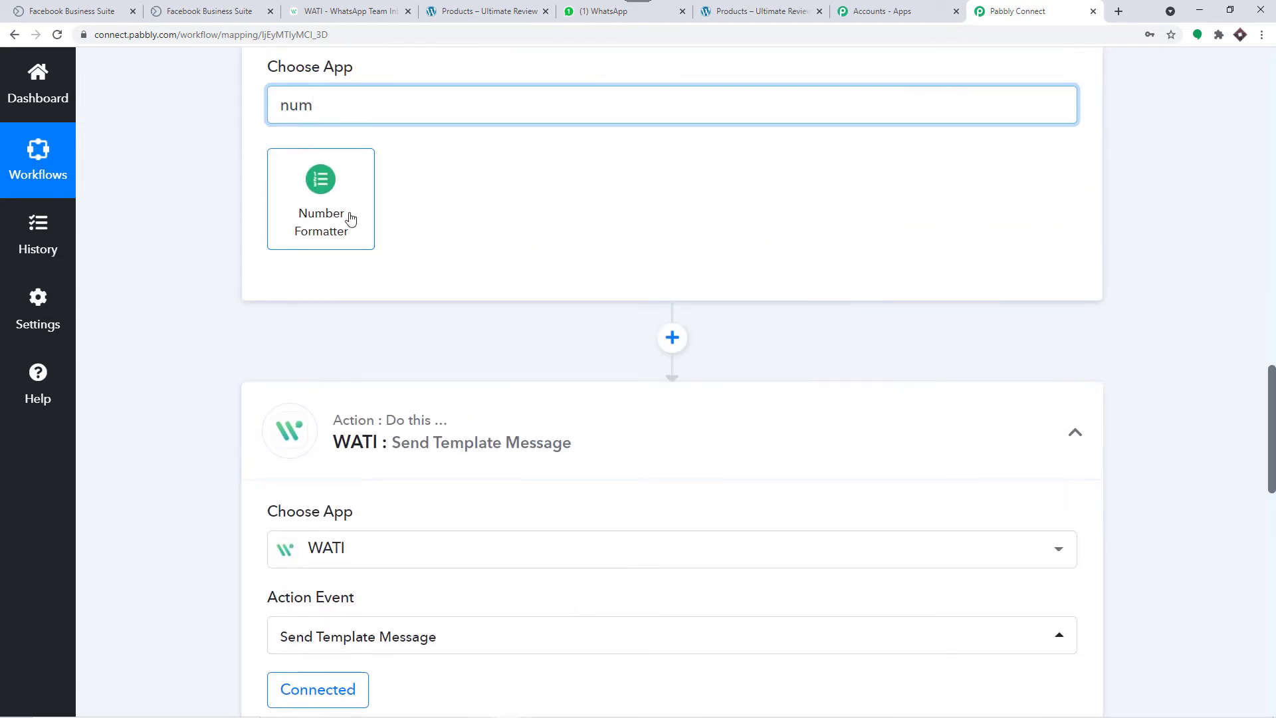
{"action": "left_click", "coordinate": [350, 219]}
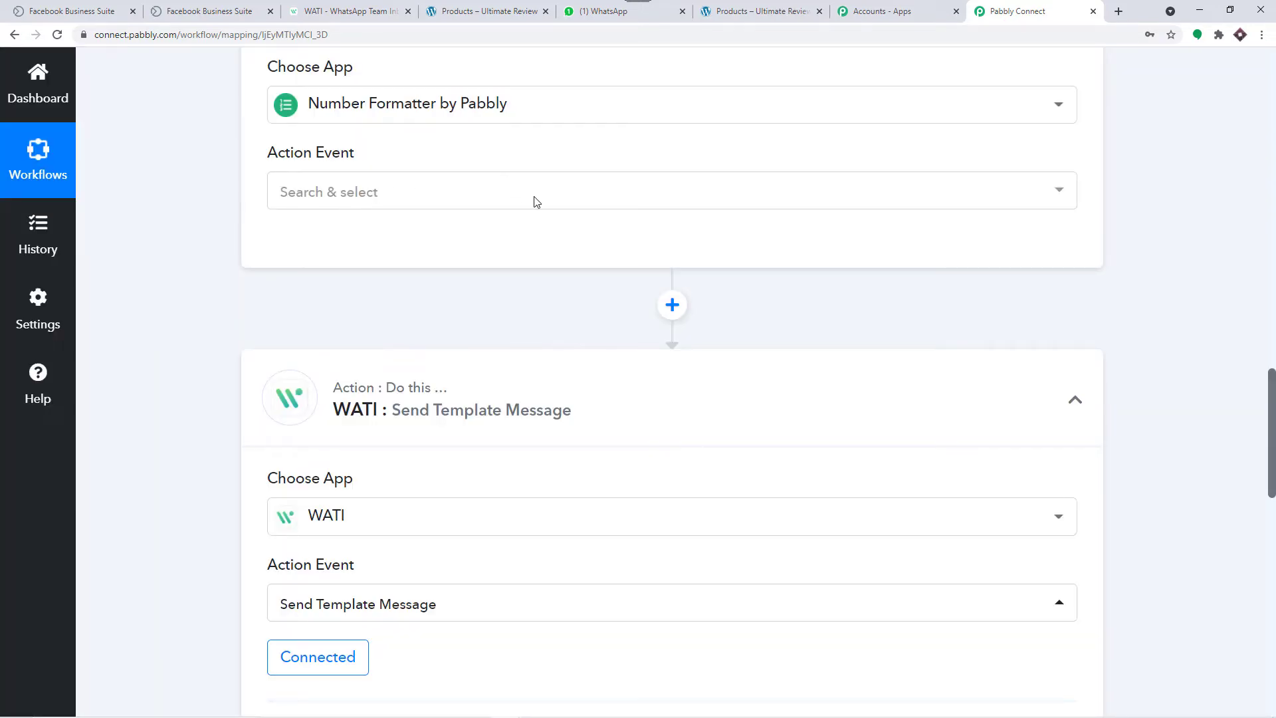
Step: Set the Number Formatter action event to Spreadsheet Formulas and connect it
{"action": "left_click", "coordinate": [1060, 193]}
{"action": "left_click", "coordinate": [881, 194]}
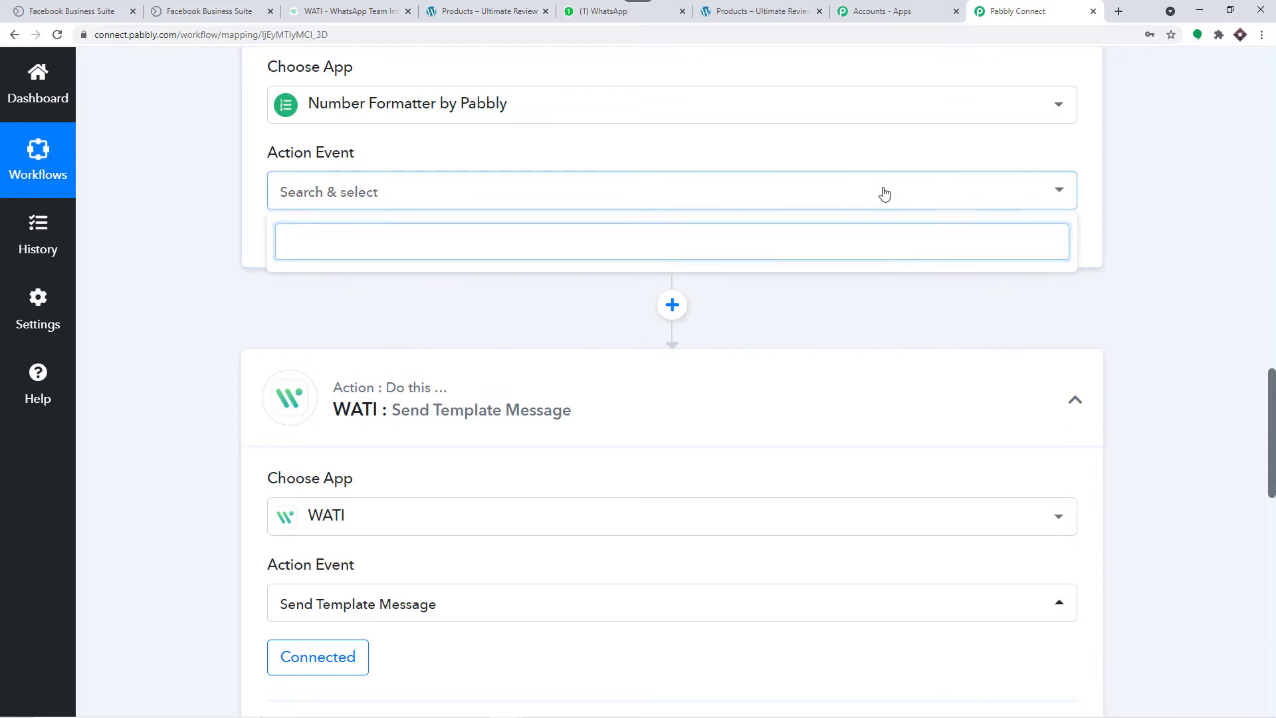
{"action": "left_click", "coordinate": [882, 194]}
{"action": "scroll", "coordinate": [490, 362], "scroll_direction": "down", "scroll_amount": 1}
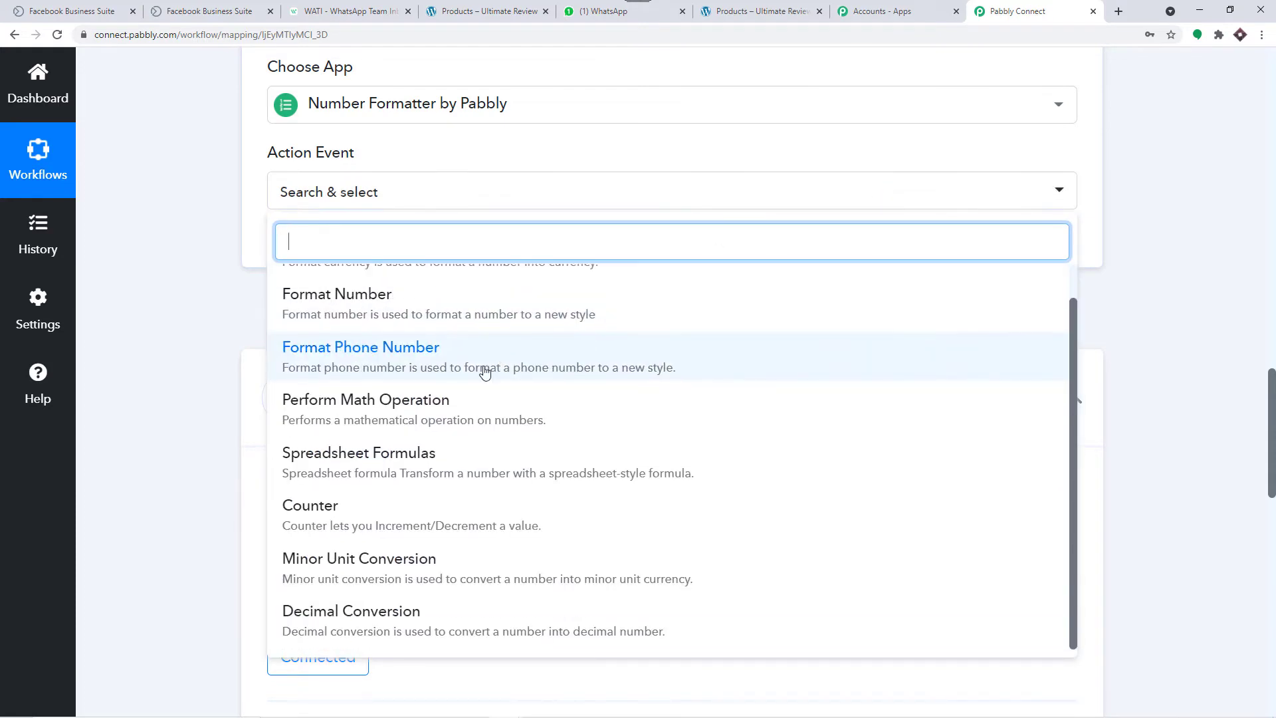
{"action": "left_click", "coordinate": [432, 453]}
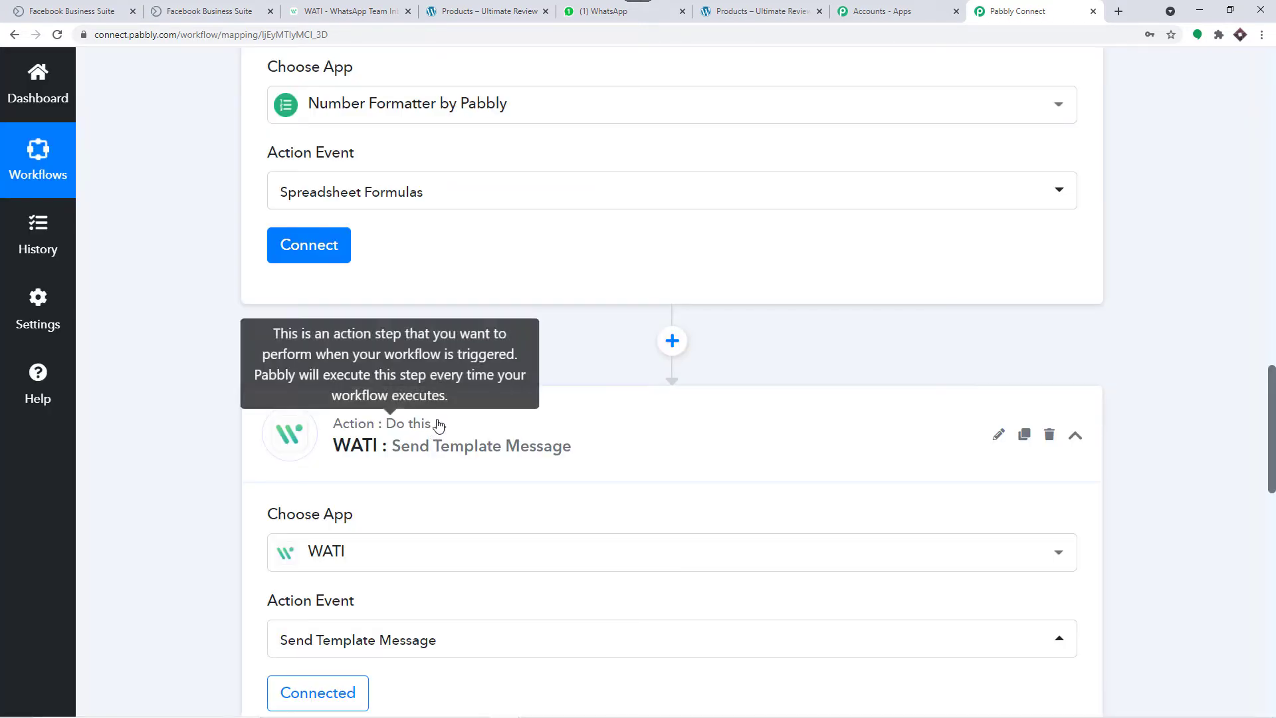
{"action": "left_click", "coordinate": [313, 246]}
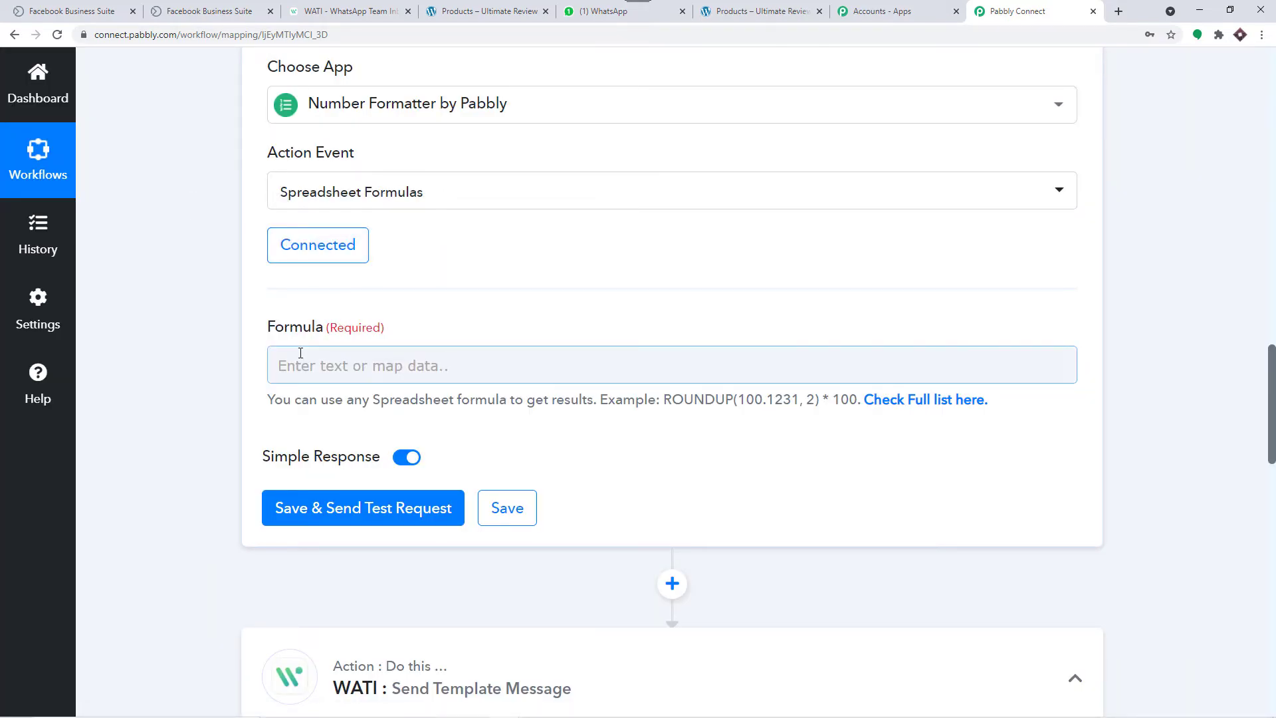
Step: Note the leading + in the lead's phone number and open the full formula list
{"action": "scroll", "coordinate": [561, 285], "scroll_direction": "up", "scroll_amount": 7}
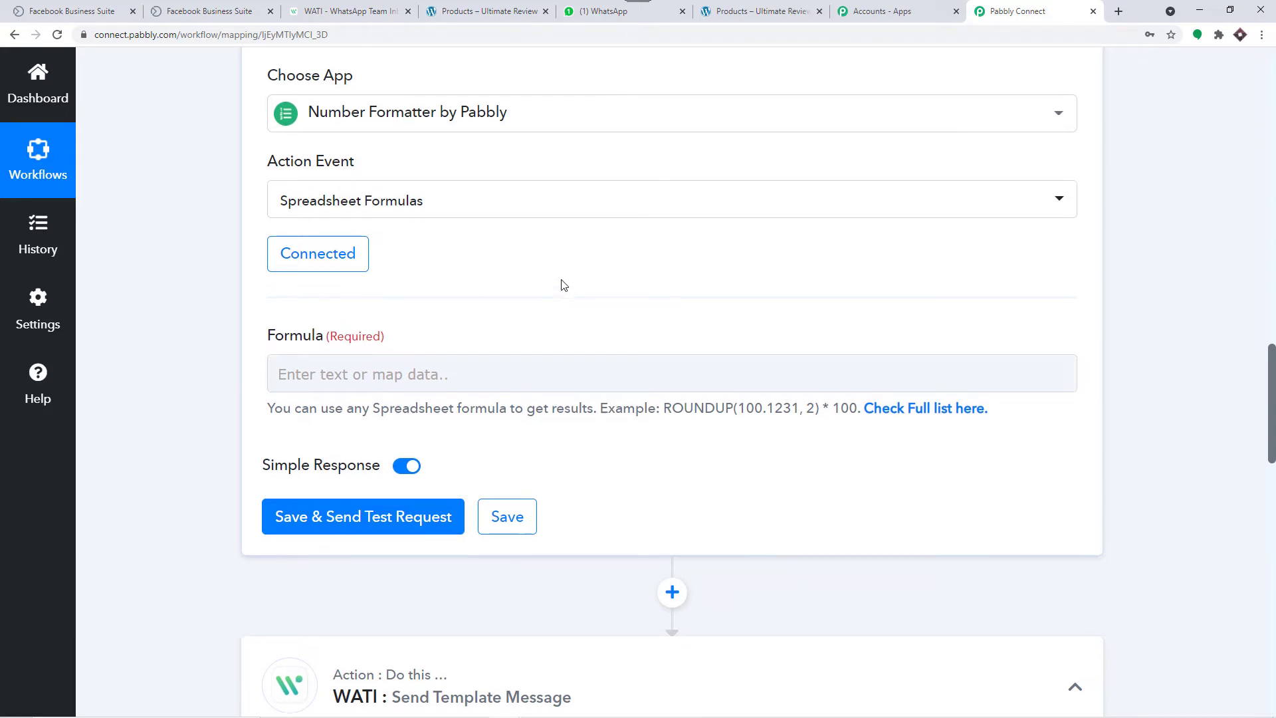
{"action": "left_click_drag", "start_coordinate": [696, 219], "coordinate": [688, 222]}
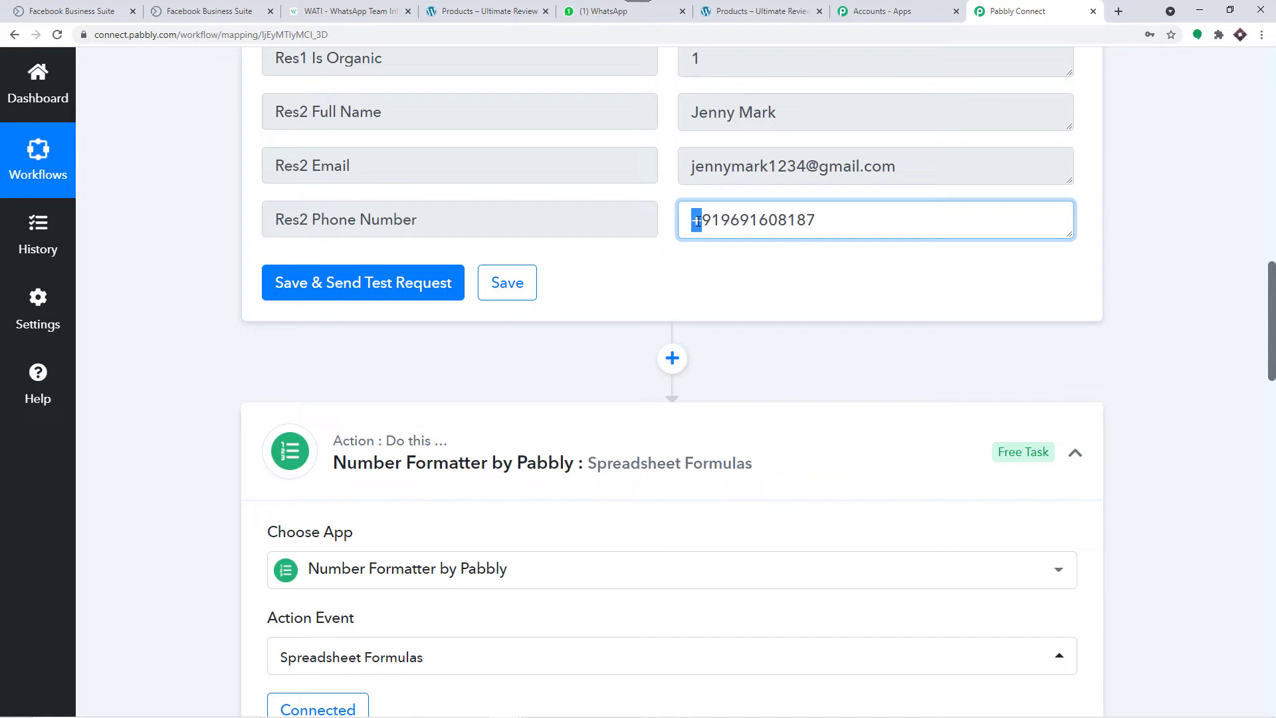
{"action": "scroll", "coordinate": [697, 220], "scroll_direction": "down", "scroll_amount": 2}
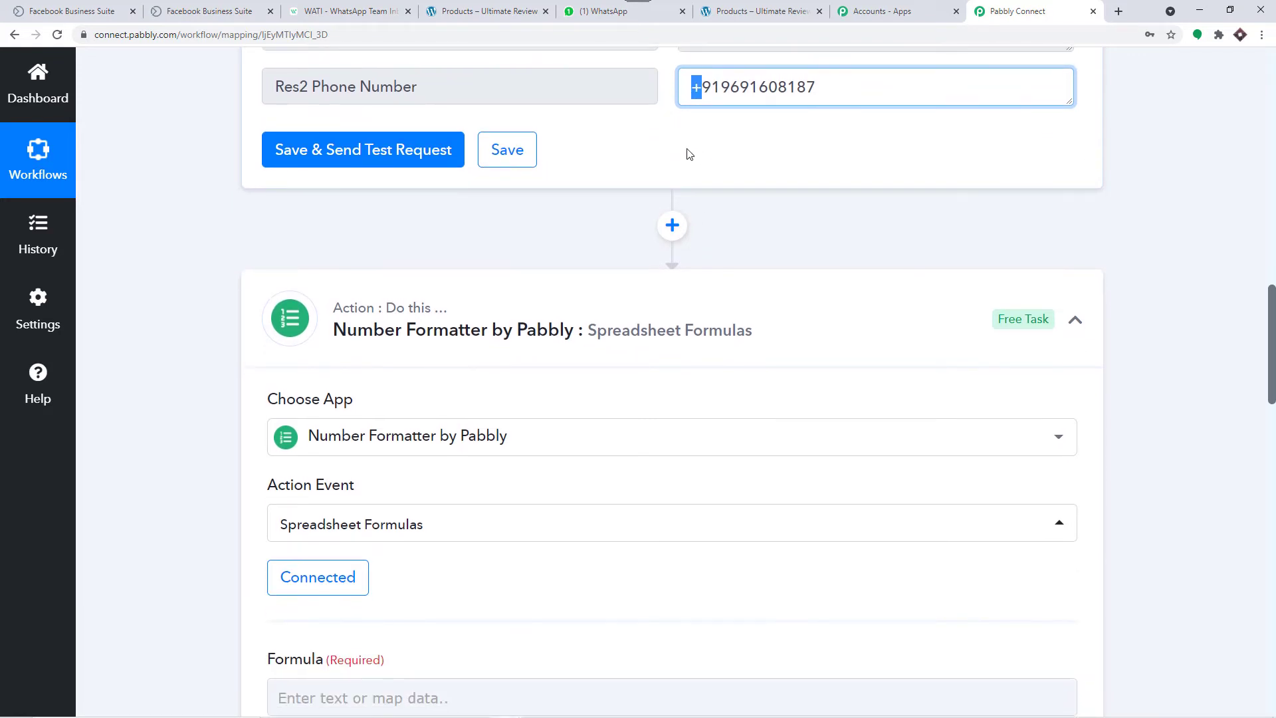
{"action": "scroll", "coordinate": [689, 154], "scroll_direction": "down", "scroll_amount": 8}
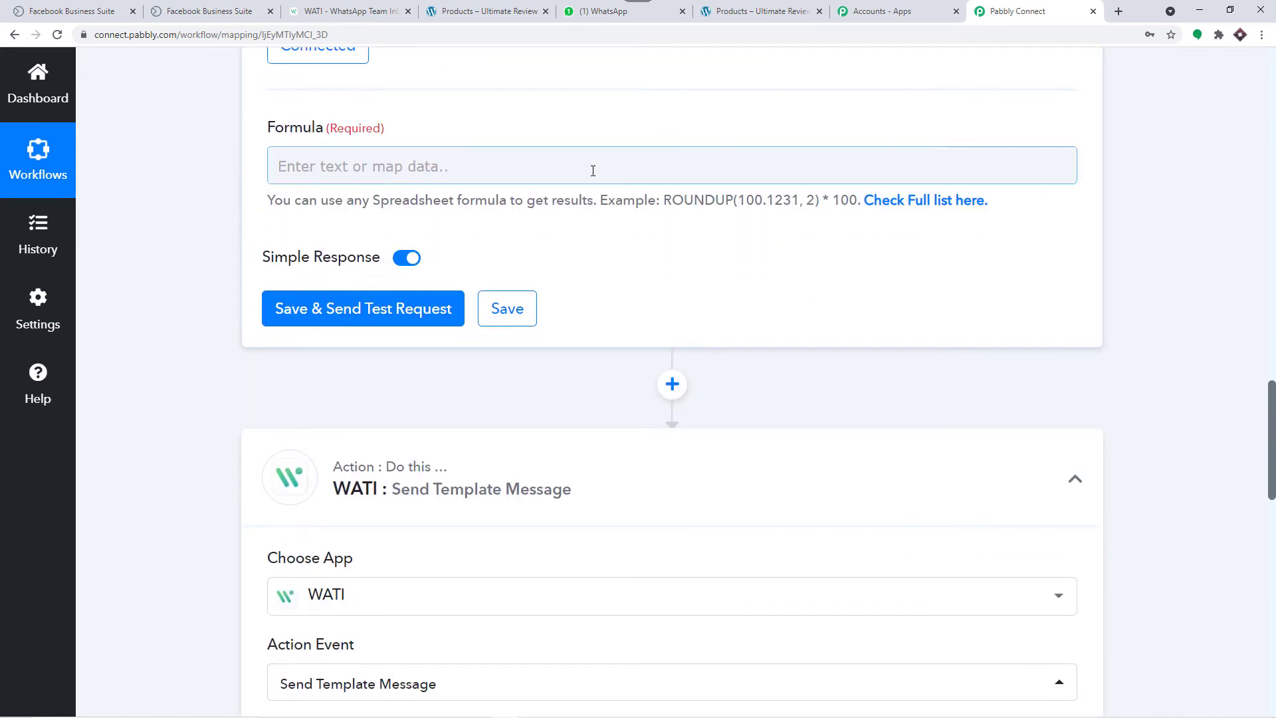
{"action": "left_click", "coordinate": [892, 203]}
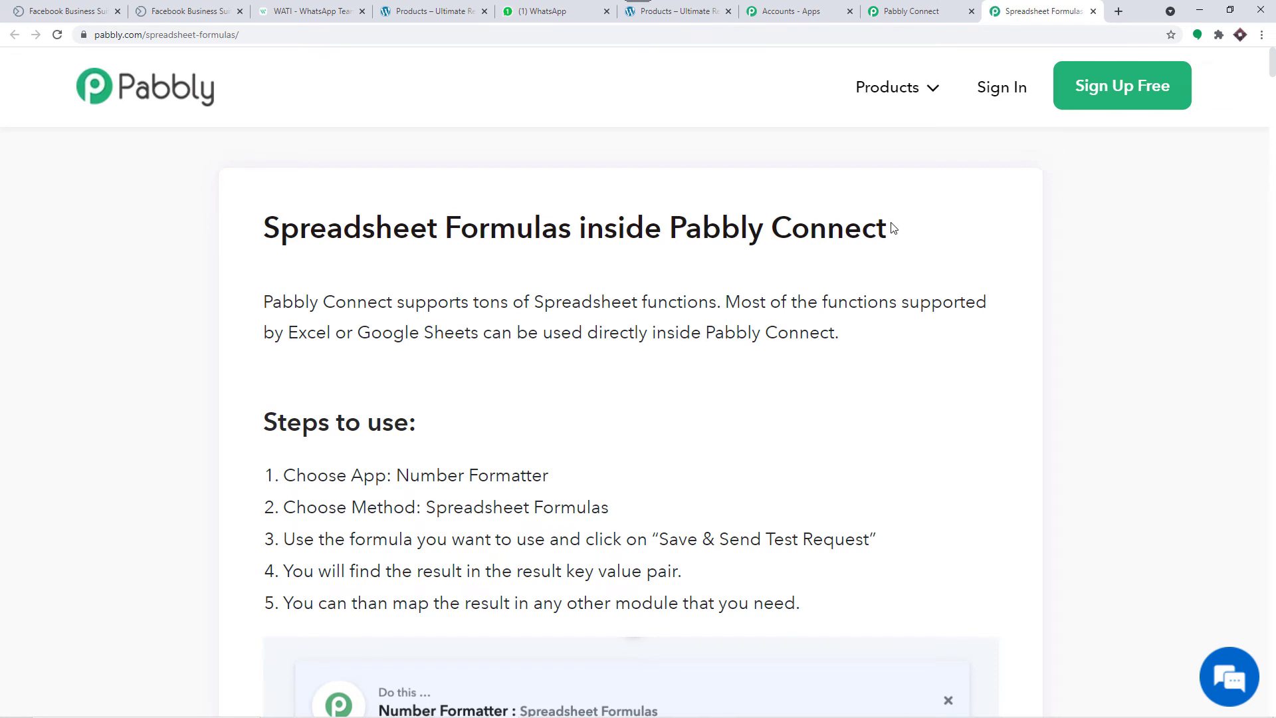
Step: Find SUBSTITUTE in the formula guide via search 'subs', copy it, and return to Pabbly Connect
{"action": "key", "text": "ctrl+f"}
{"action": "type", "text": "subs"}
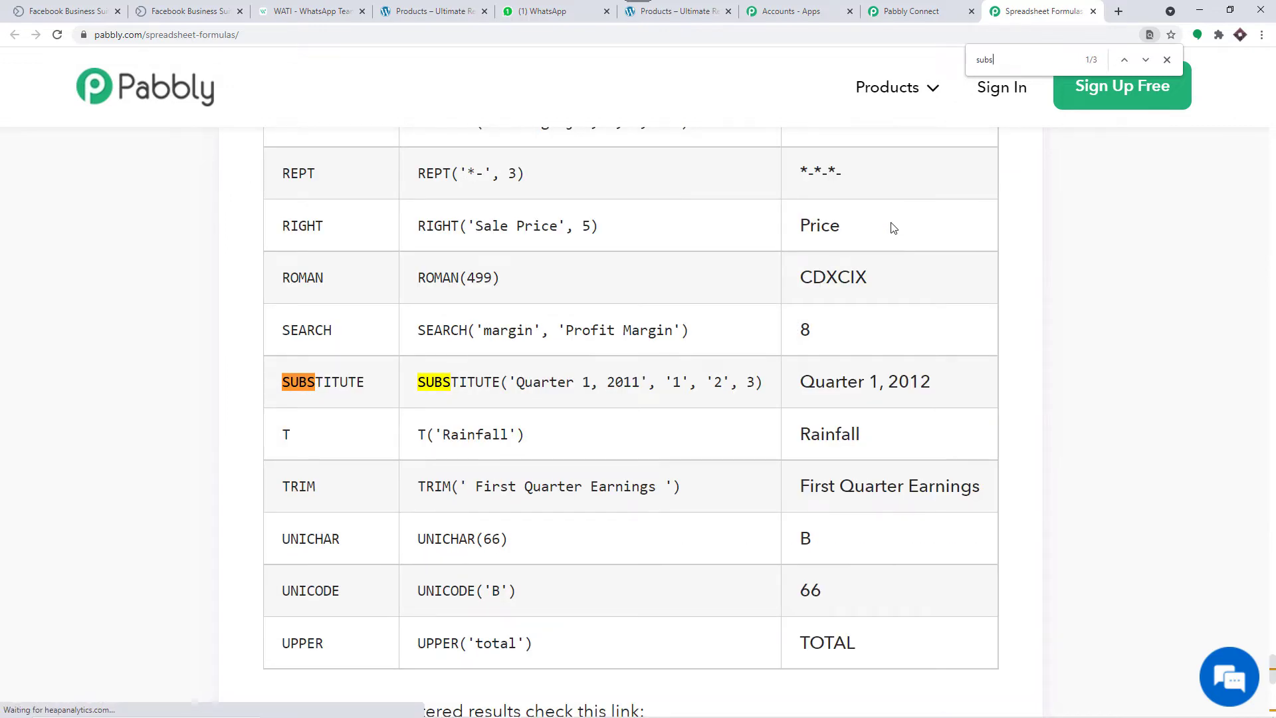
{"action": "scroll", "coordinate": [489, 302], "scroll_direction": "up", "scroll_amount": 3}
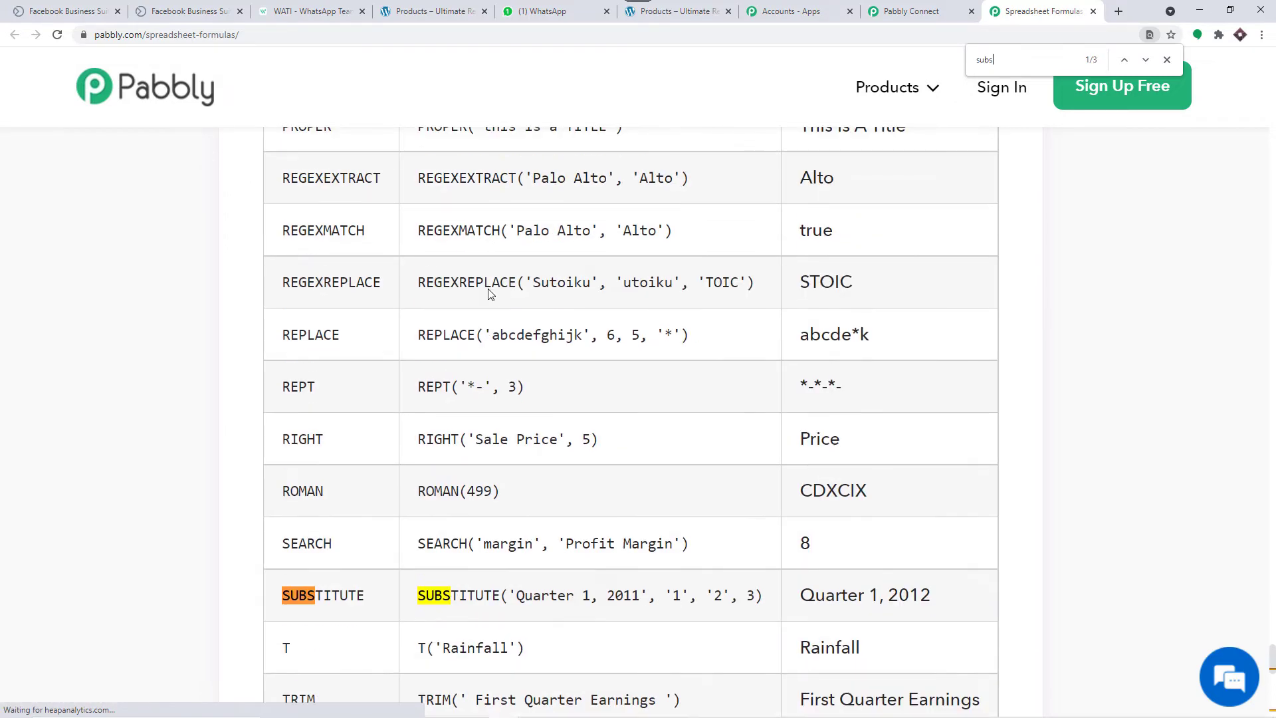
{"action": "scroll", "coordinate": [493, 289], "scroll_direction": "down", "scroll_amount": 4}
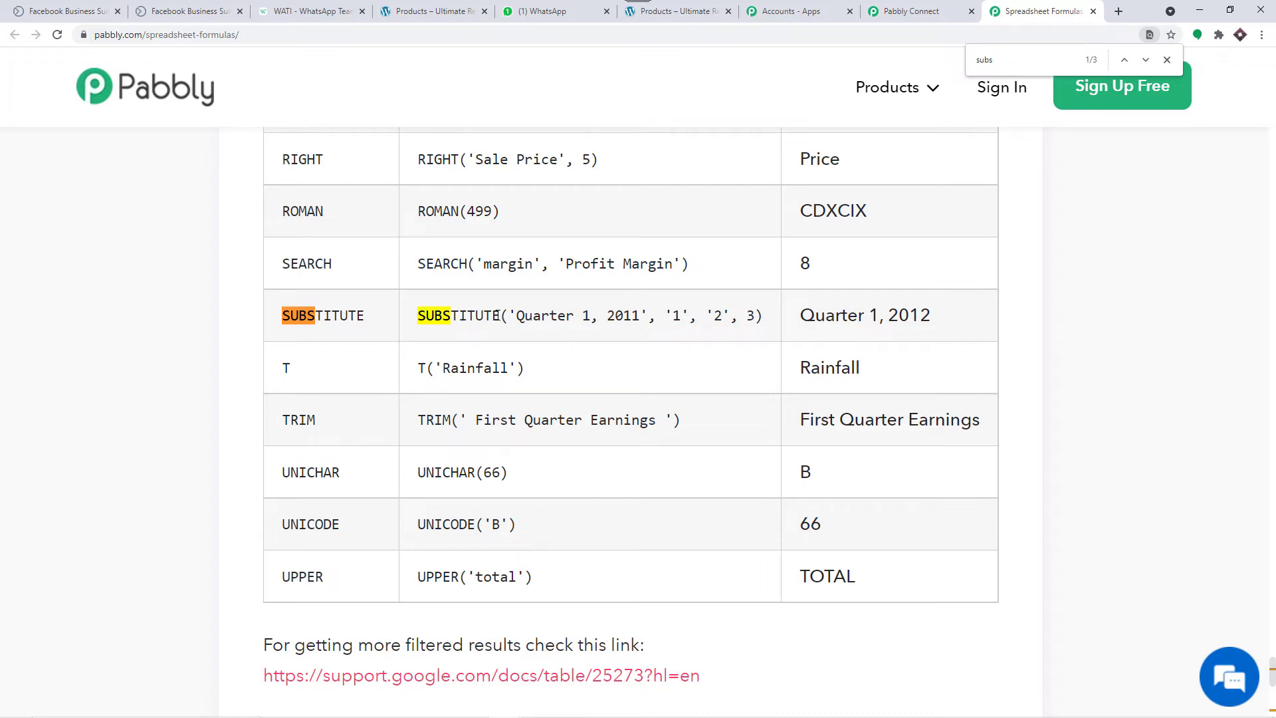
{"action": "left_click_drag", "start_coordinate": [500, 315], "coordinate": [420, 321]}
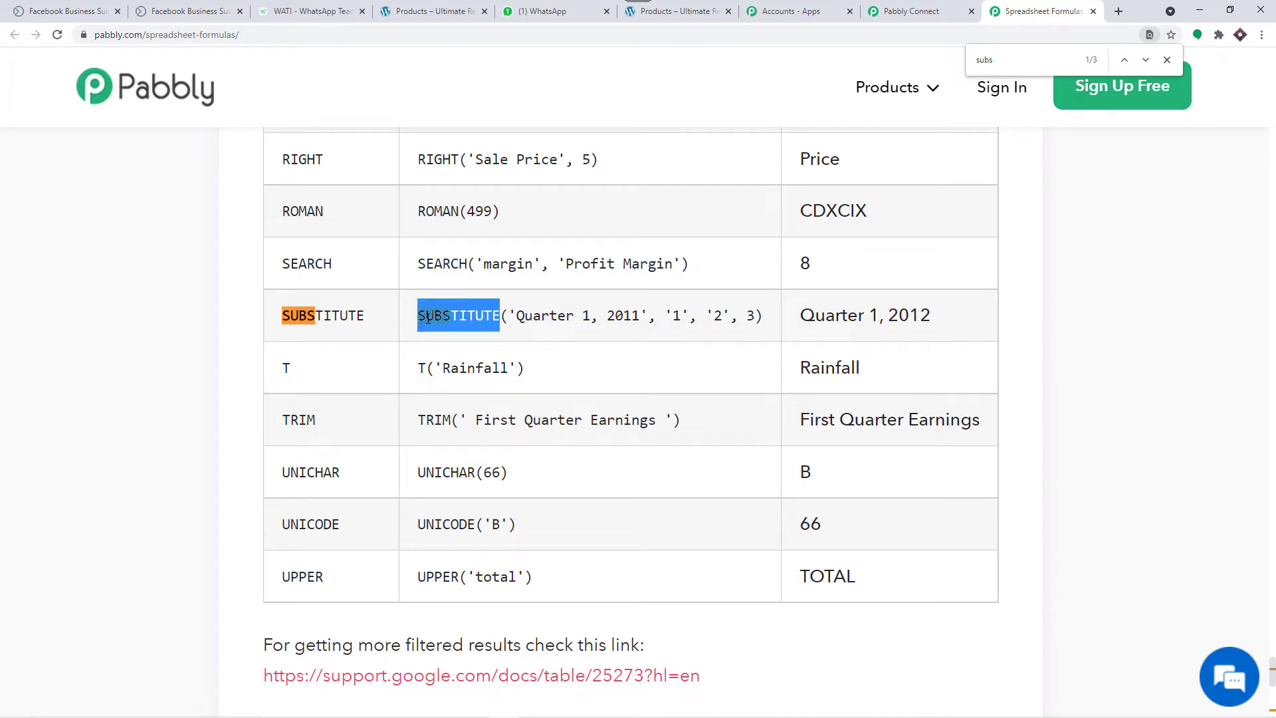
{"action": "right_click", "coordinate": [429, 317]}
{"action": "left_click", "coordinate": [448, 327]}
{"action": "left_click", "coordinate": [890, 15]}
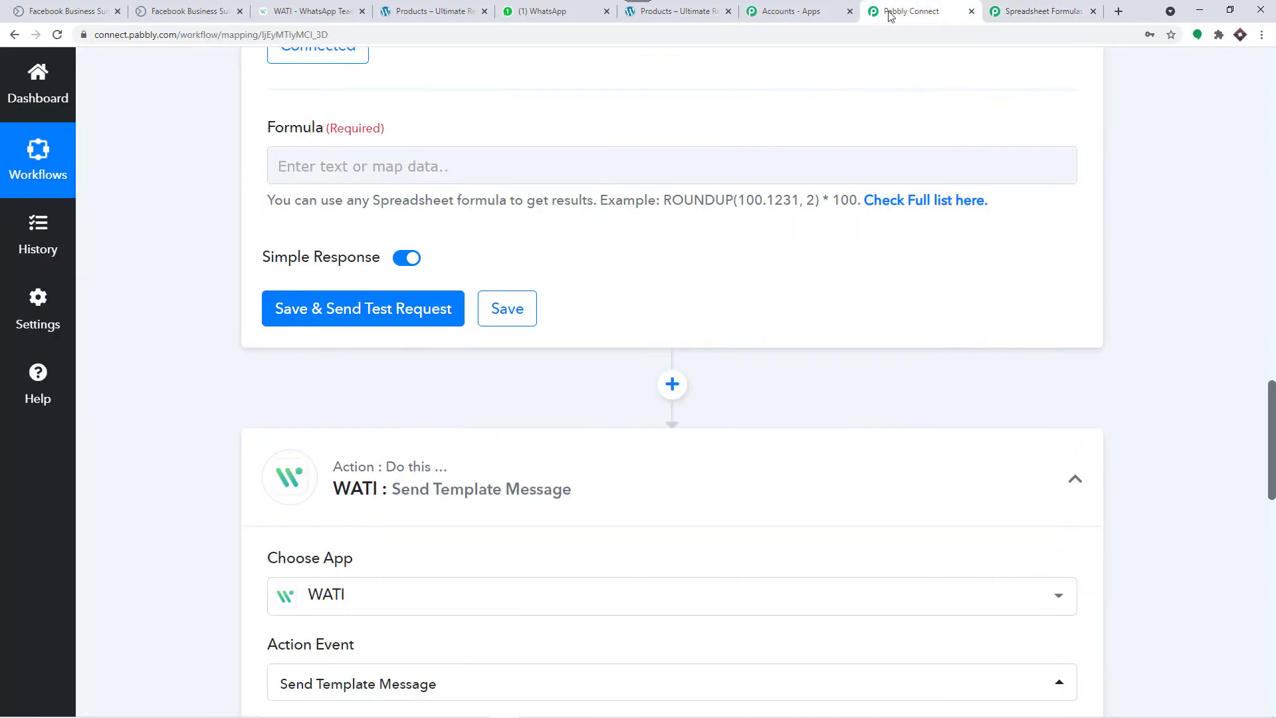
Step: Enter the formula SUBSTITUTE(Res2 Phone Number,"+","") in the Formula field
{"action": "left_click", "coordinate": [452, 172]}
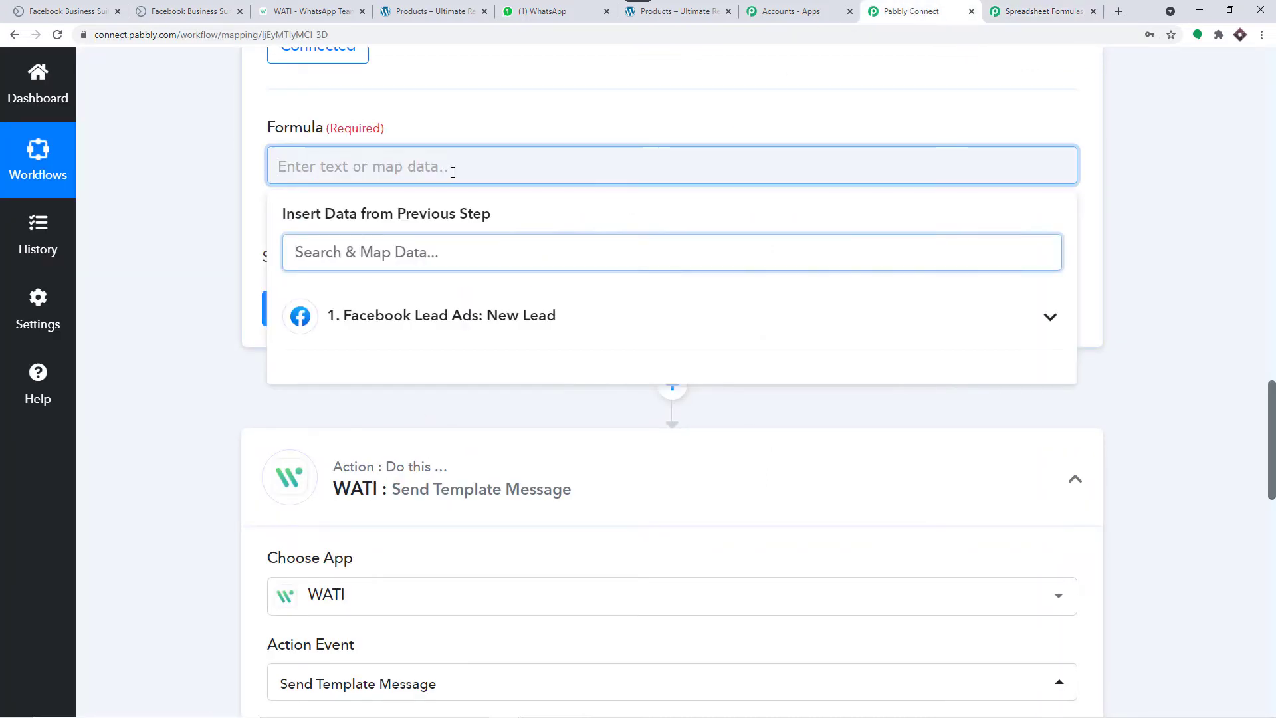
{"action": "key", "text": "ctrl+v"}
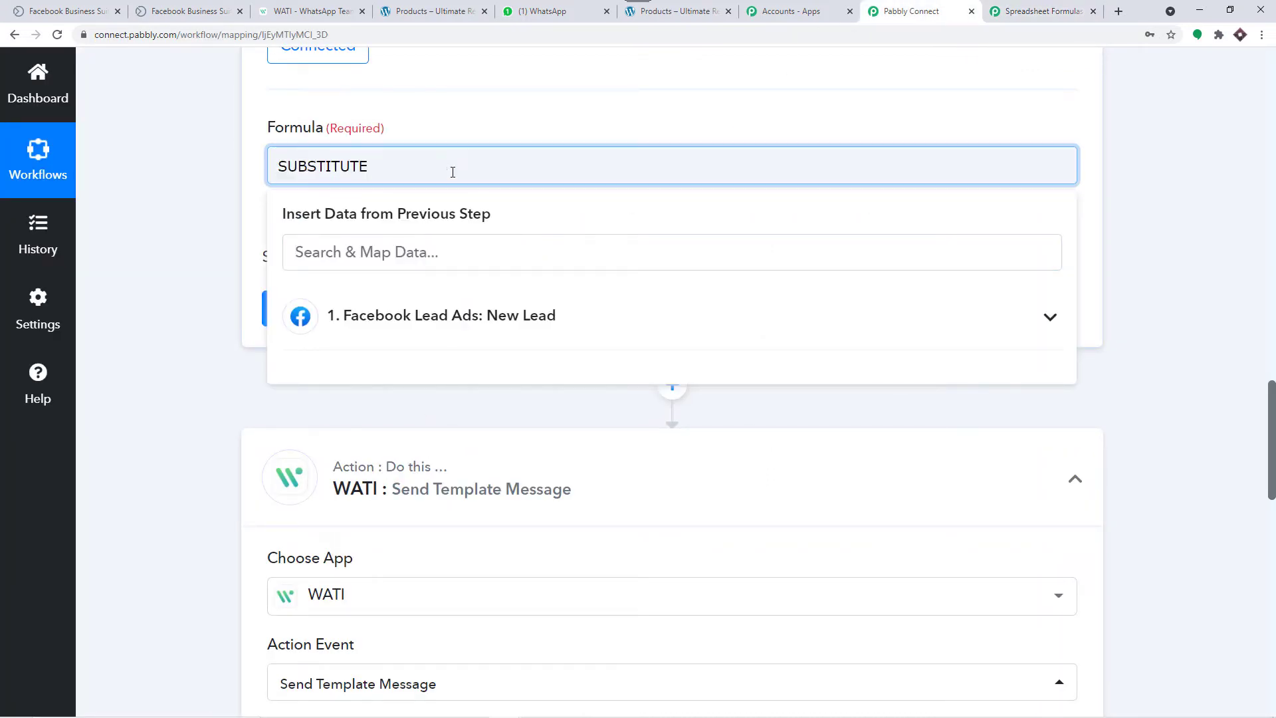
{"action": "type", "text": "("}
{"action": "left_click", "coordinate": [484, 317]}
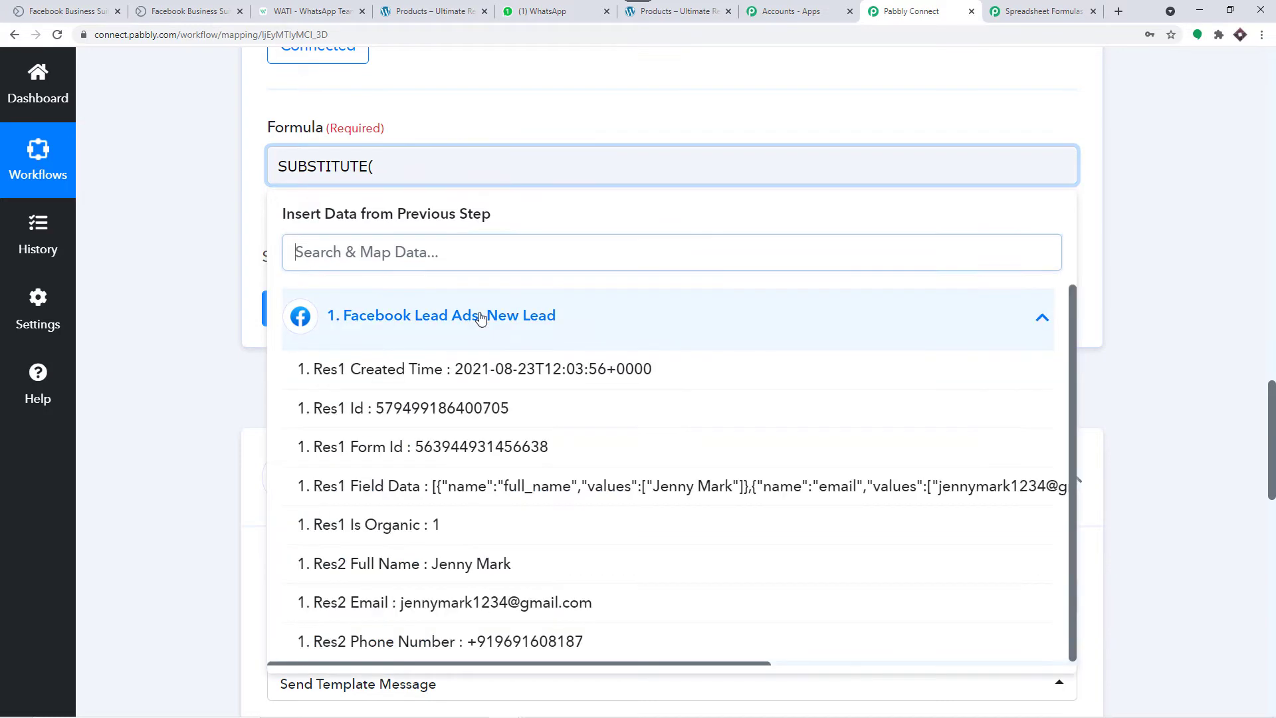
{"action": "left_click", "coordinate": [491, 642]}
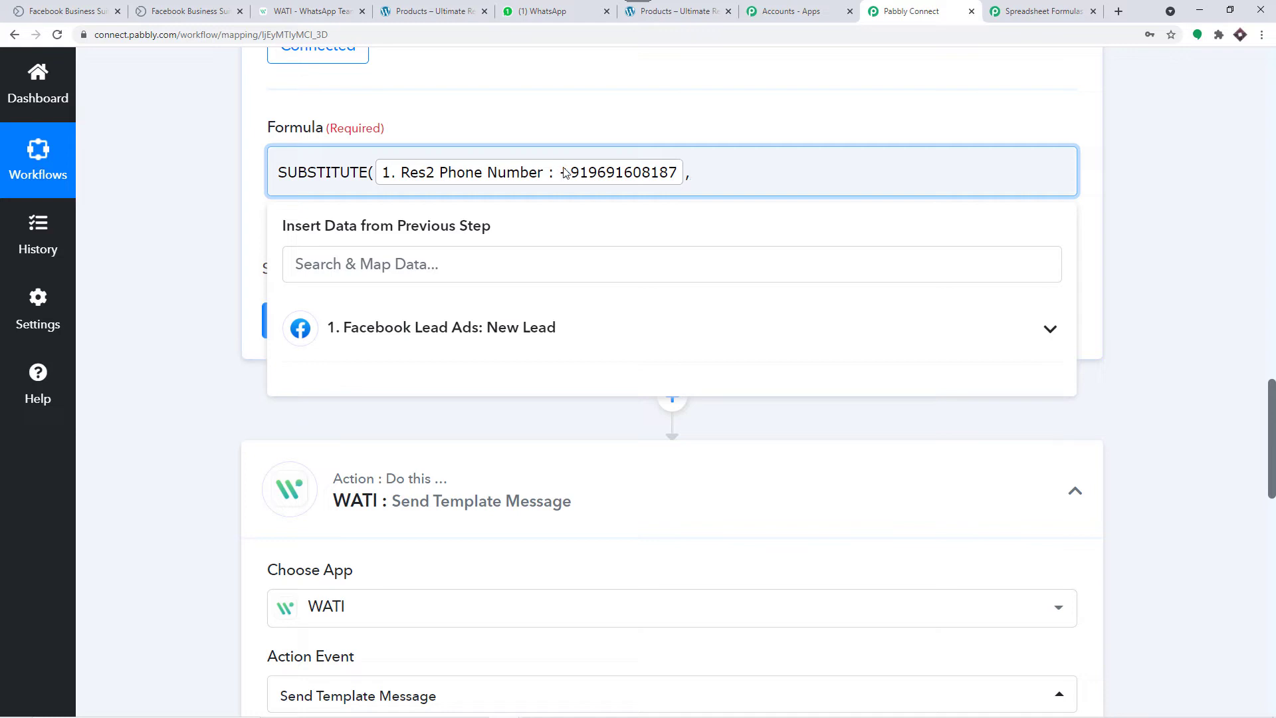
{"action": "type", "text": "\"\""}
{"action": "type", "text": "+"}
{"action": "type", "text": "\""}
{"action": "type", "text": ")"}
{"action": "left_click", "coordinate": [878, 114]}
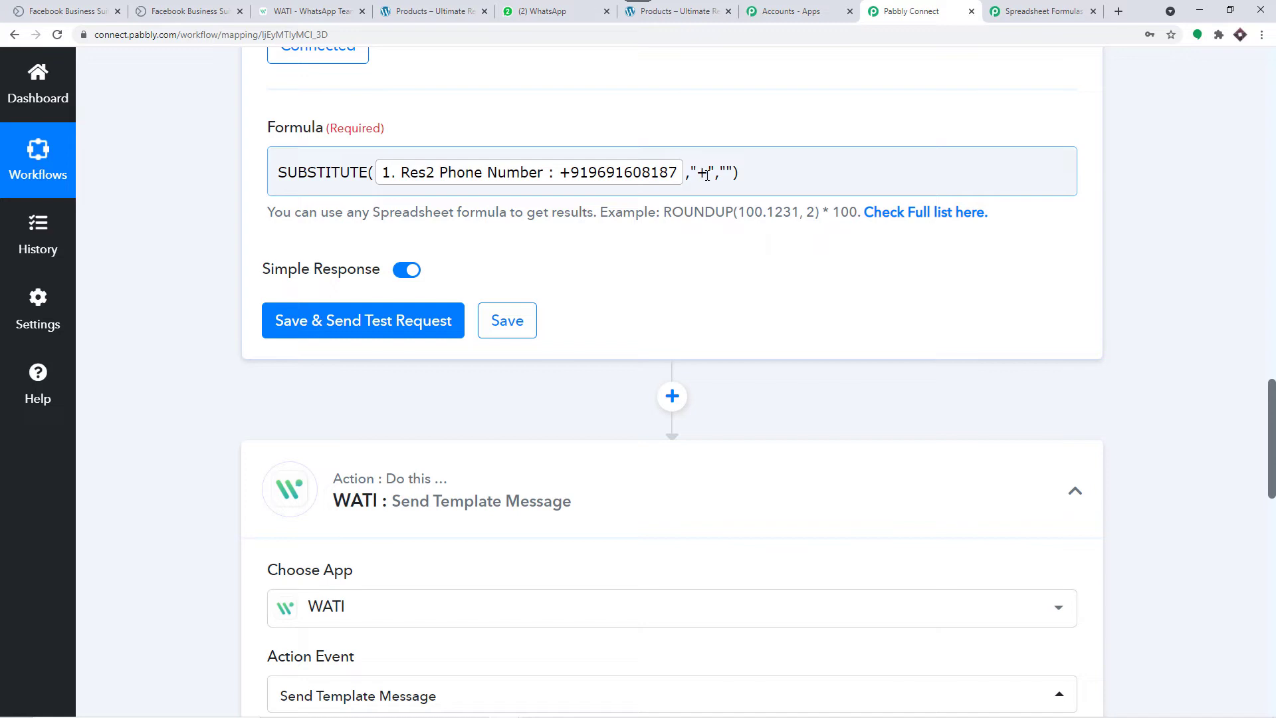
Step: Verify the plus sign in the formula, then save and send a test request
{"action": "left_click_drag", "start_coordinate": [707, 174], "coordinate": [701, 176]}
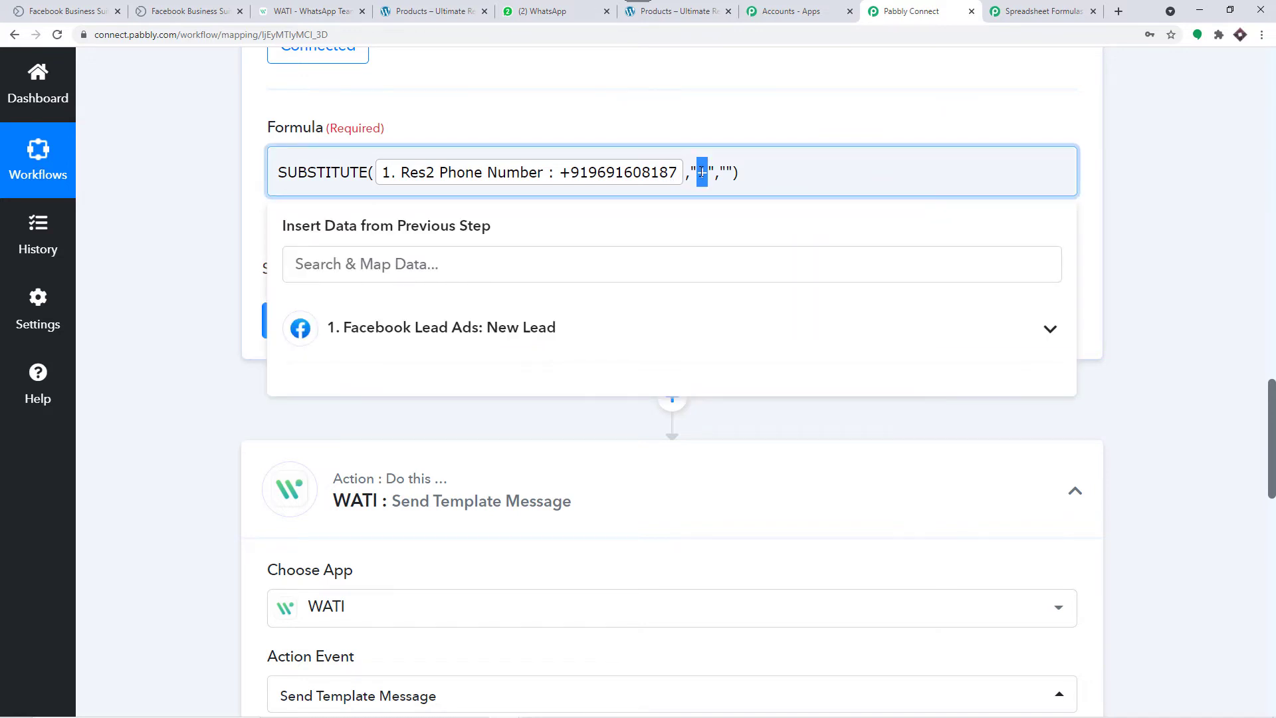
{"action": "left_click", "coordinate": [781, 121]}
{"action": "left_click", "coordinate": [727, 170]}
{"action": "left_click", "coordinate": [805, 119]}
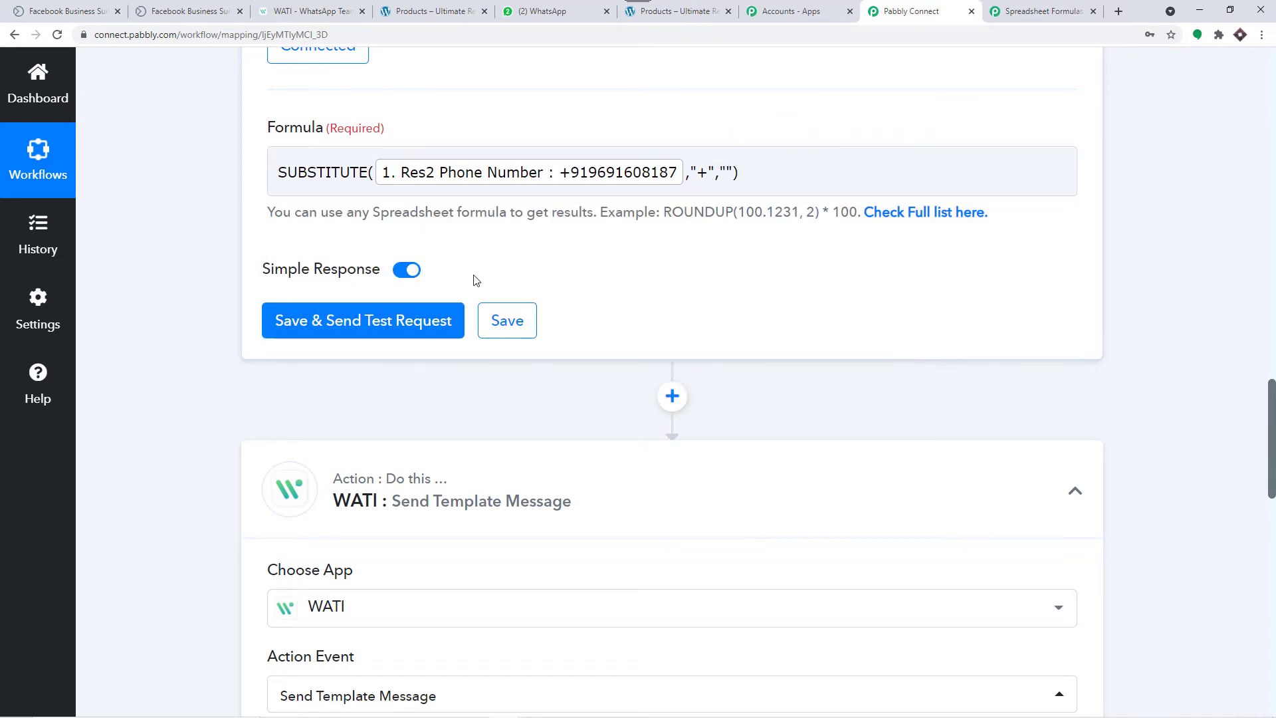
{"action": "left_click", "coordinate": [414, 326]}
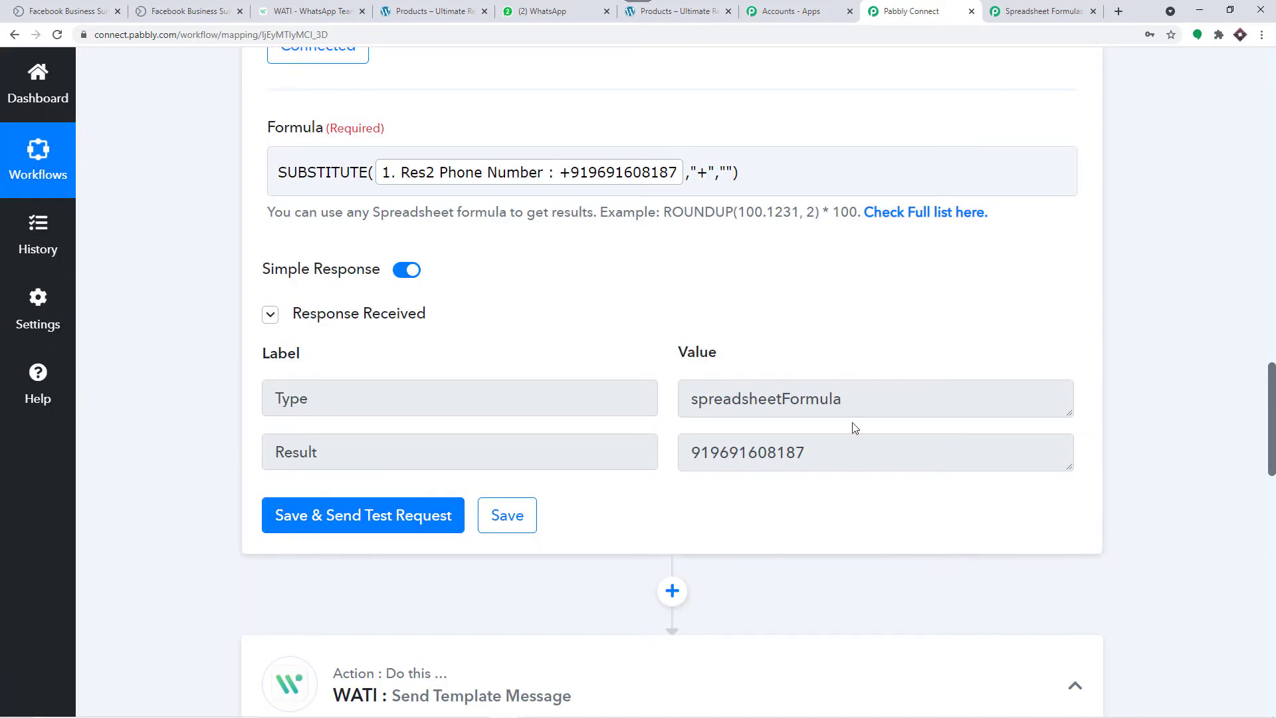
Step: Confirm the test result has no +, then connect the WATI step to WATI #17
{"action": "left_click_drag", "start_coordinate": [854, 452], "coordinate": [686, 444]}
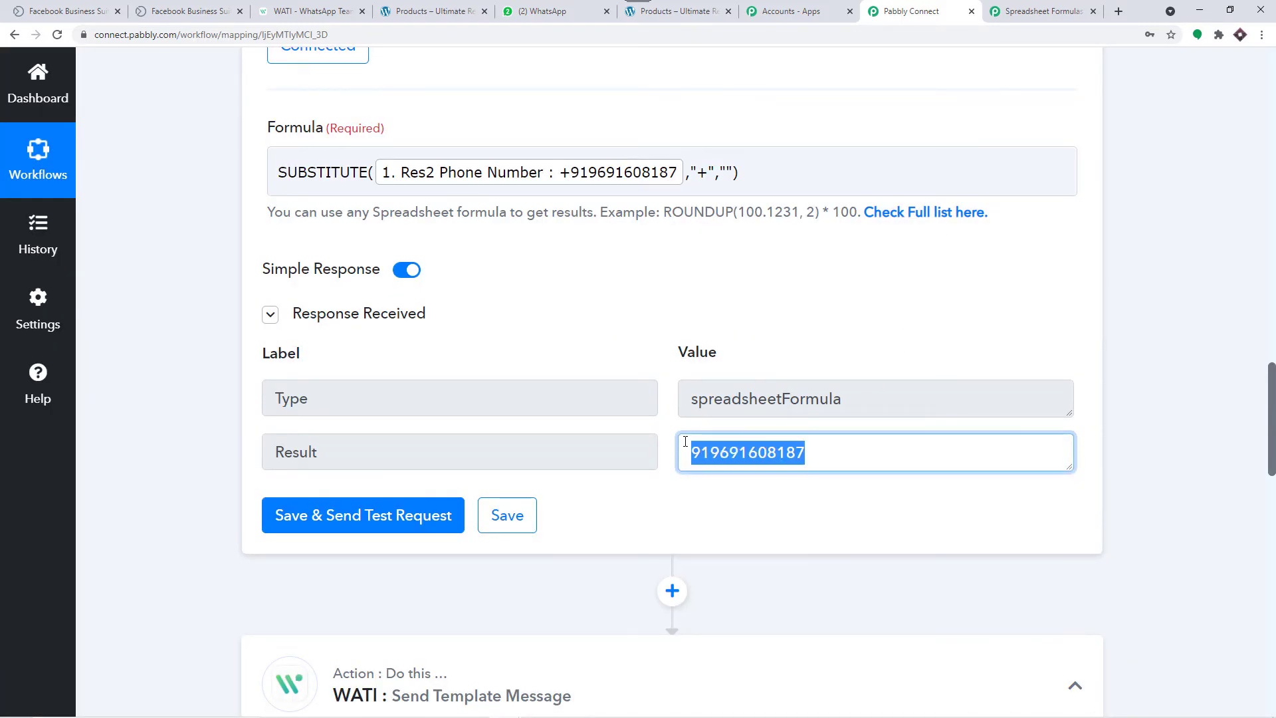
{"action": "scroll", "coordinate": [730, 392], "scroll_direction": "down", "scroll_amount": 10}
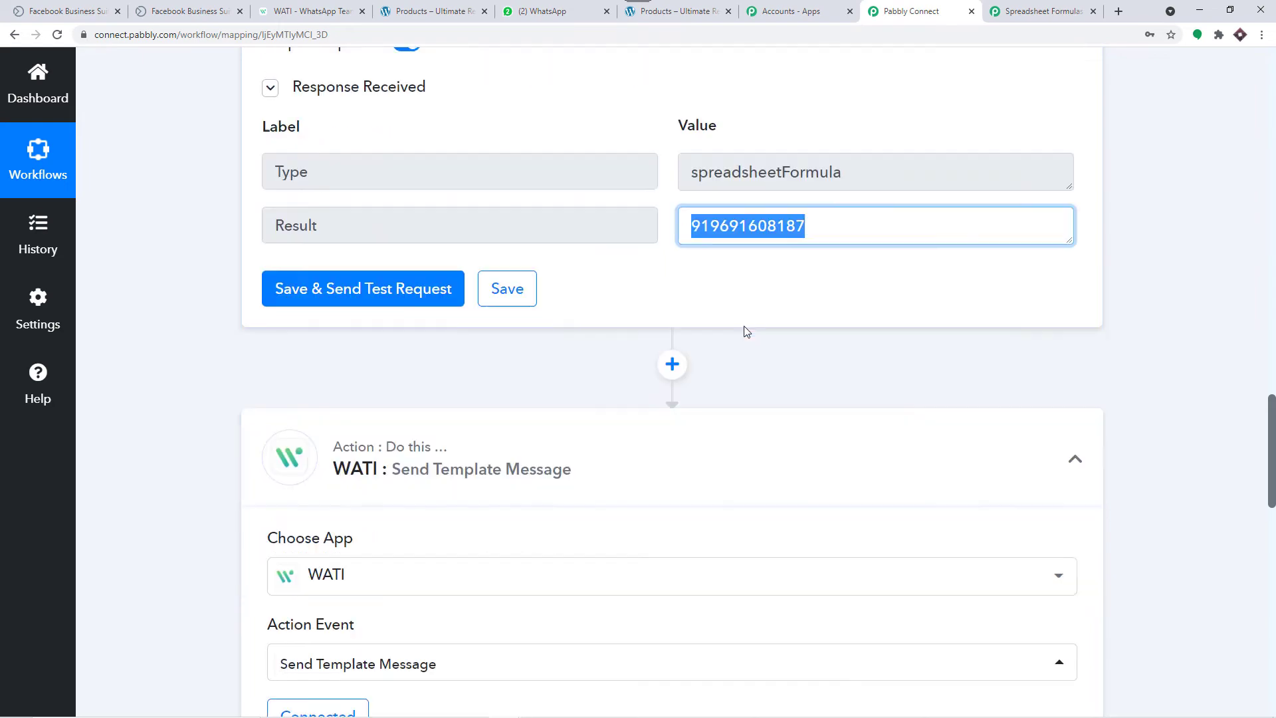
{"action": "scroll", "coordinate": [745, 333], "scroll_direction": "down", "scroll_amount": 5}
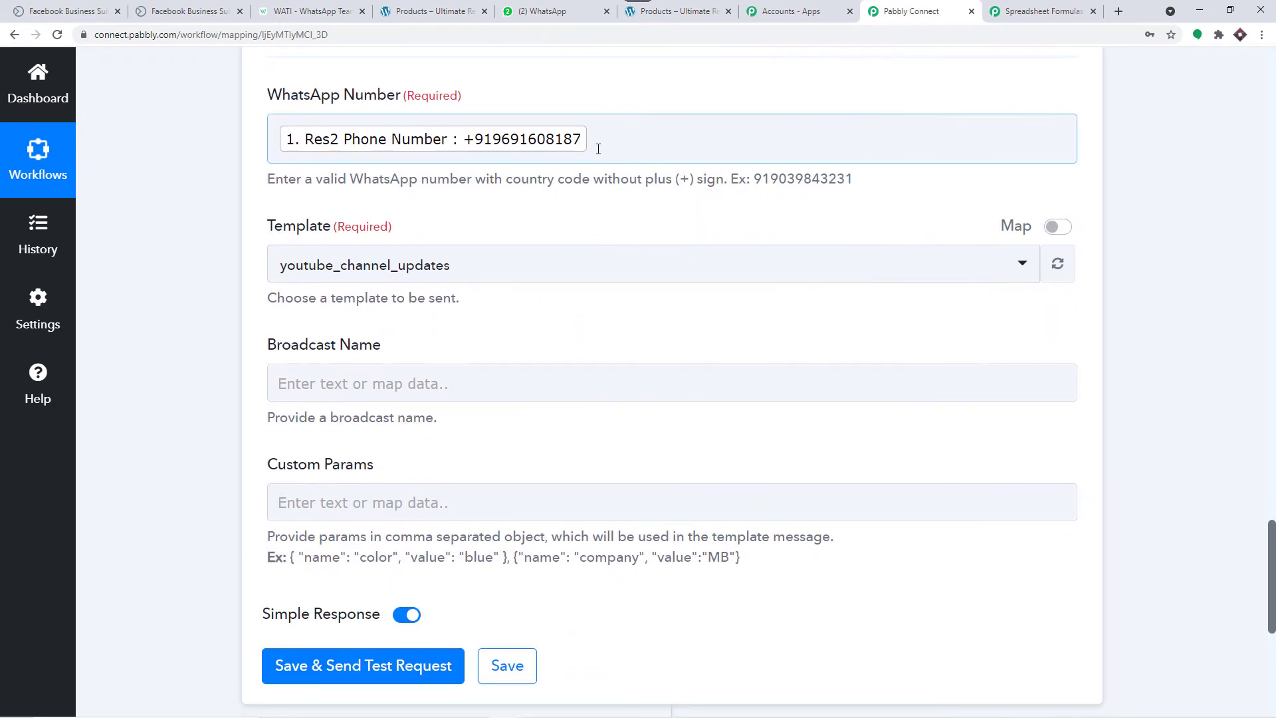
{"action": "left_click", "coordinate": [598, 149]}
{"action": "scroll", "coordinate": [598, 149], "scroll_direction": "up", "scroll_amount": 4}
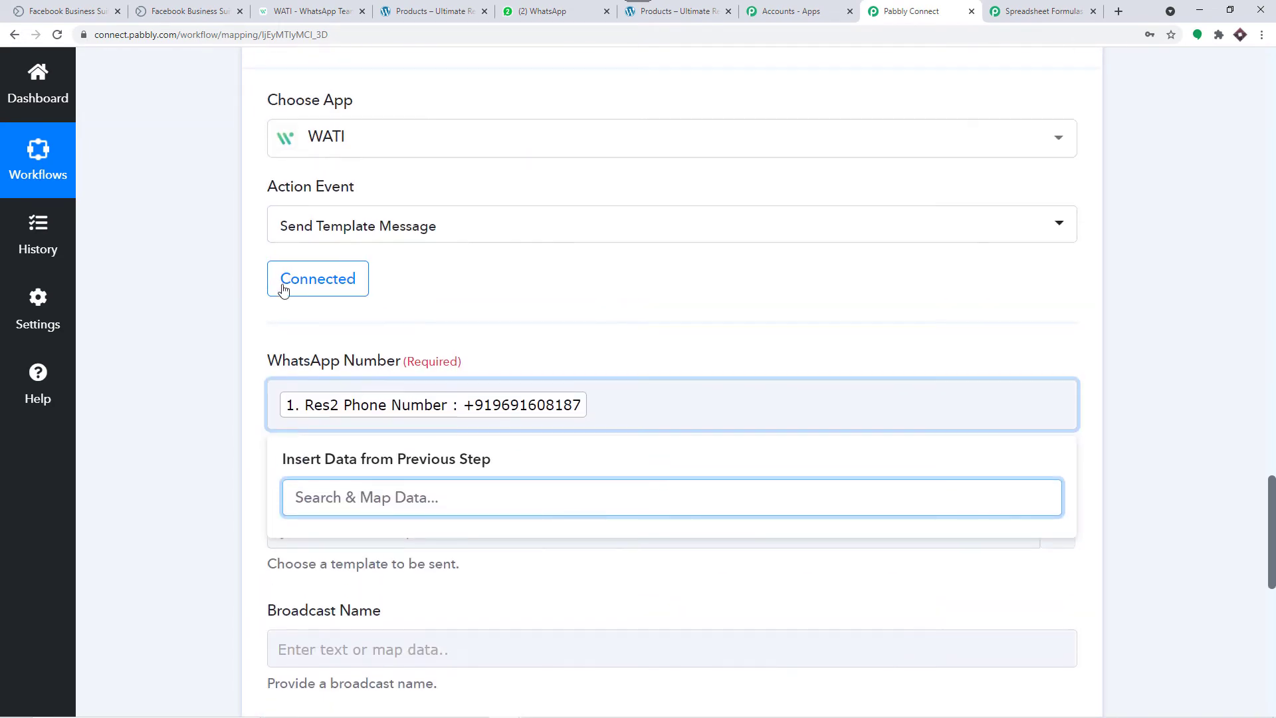
{"action": "left_click", "coordinate": [332, 283]}
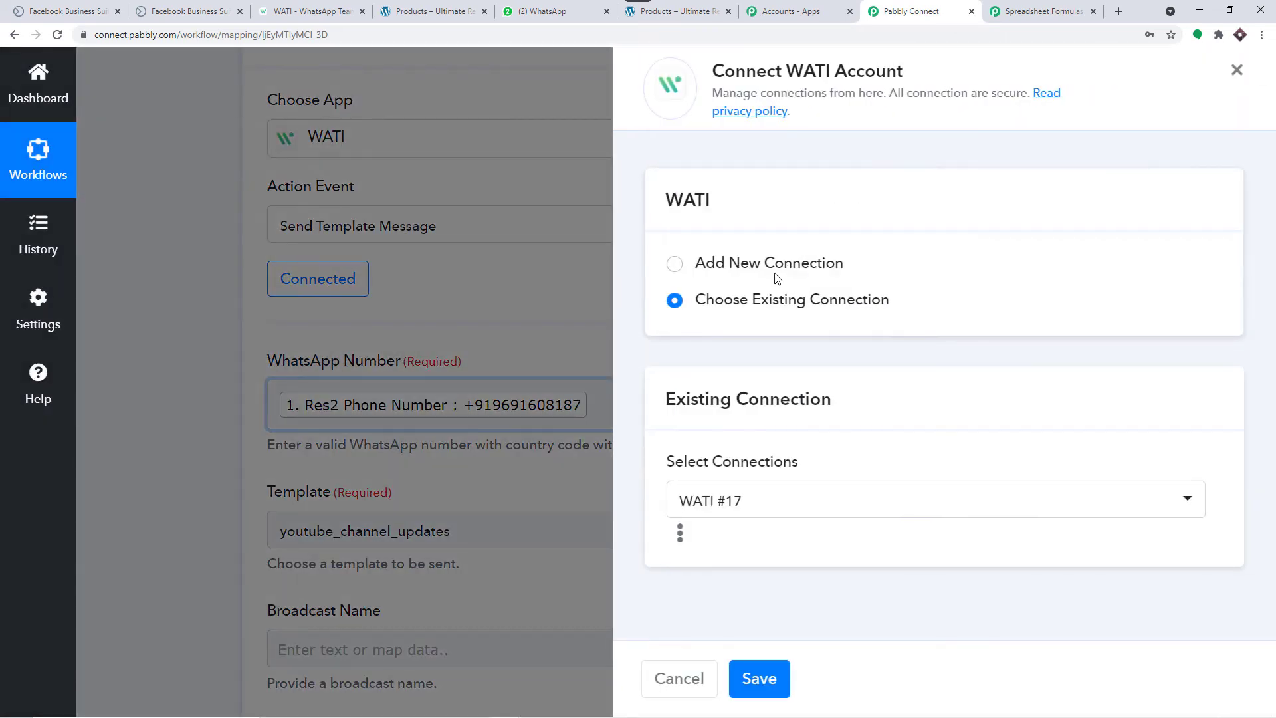
{"action": "left_click", "coordinate": [753, 501]}
{"action": "scroll", "coordinate": [835, 524], "scroll_direction": "down", "scroll_amount": 4}
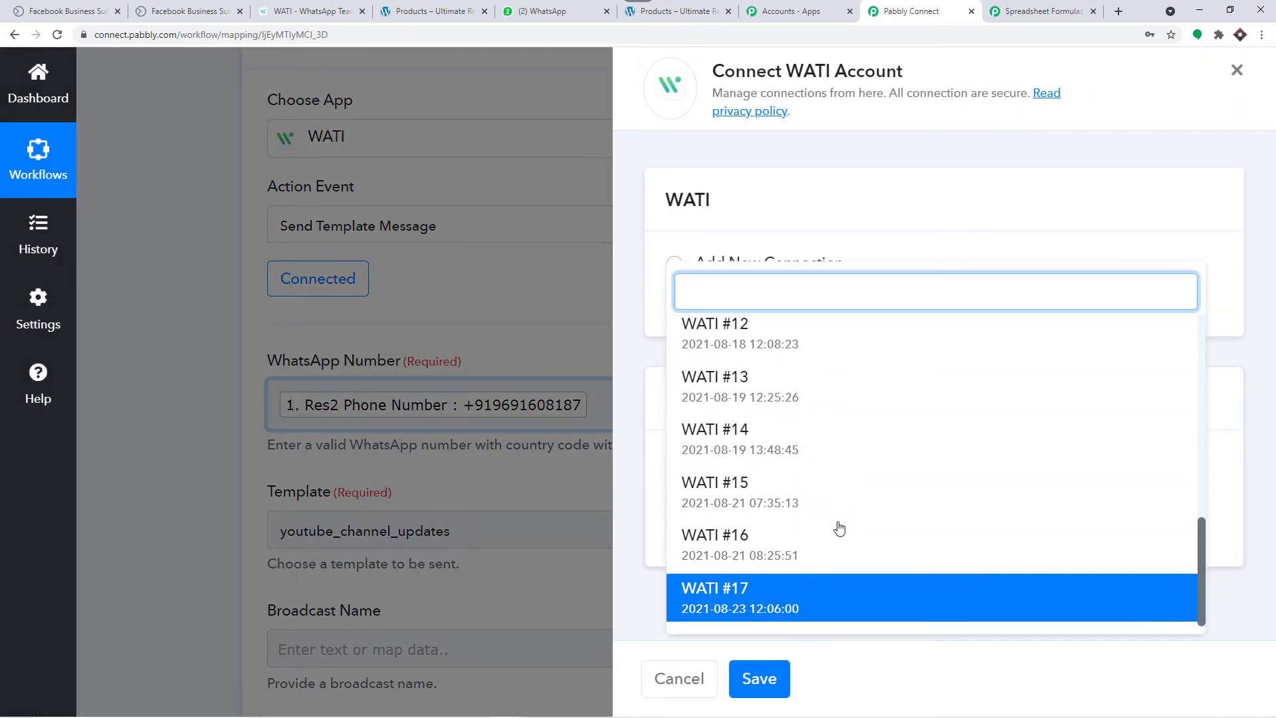
{"action": "left_click", "coordinate": [772, 601]}
{"action": "left_click", "coordinate": [761, 679]}
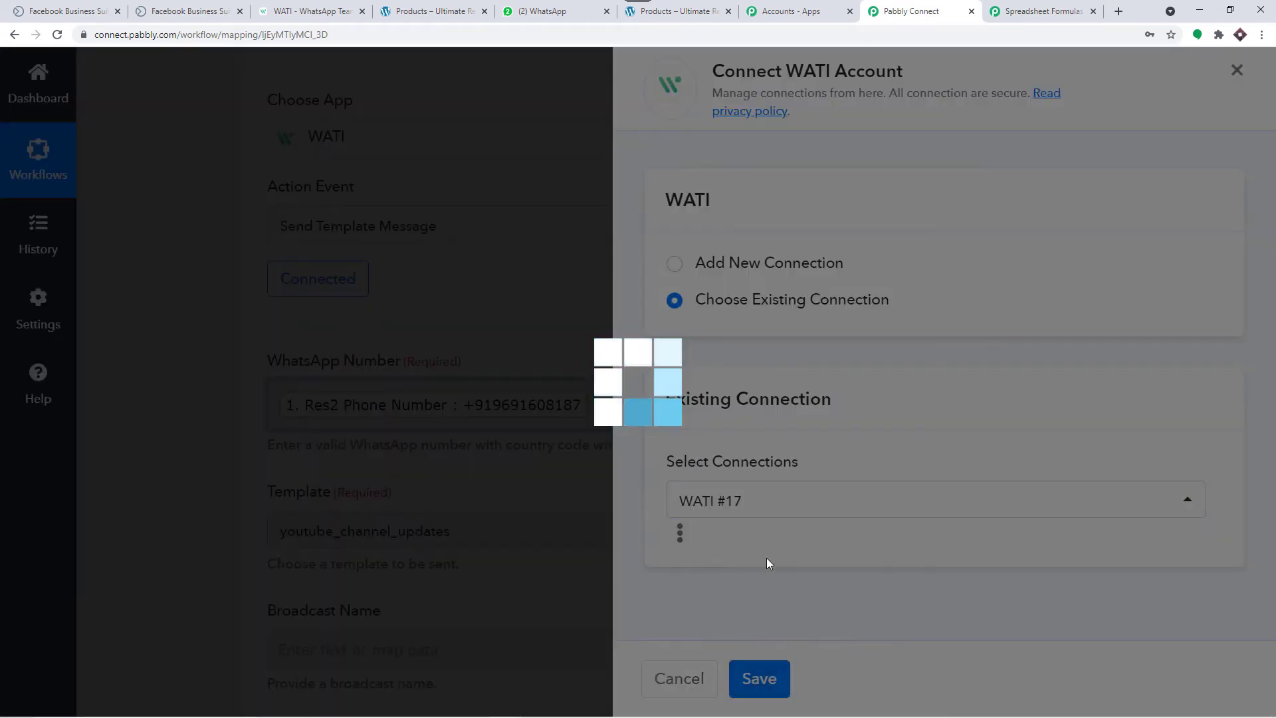
Step: Replace the WhatsApp Number mapping with the Number Formatter's Result
{"action": "scroll", "coordinate": [715, 402], "scroll_direction": "up", "scroll_amount": 8}
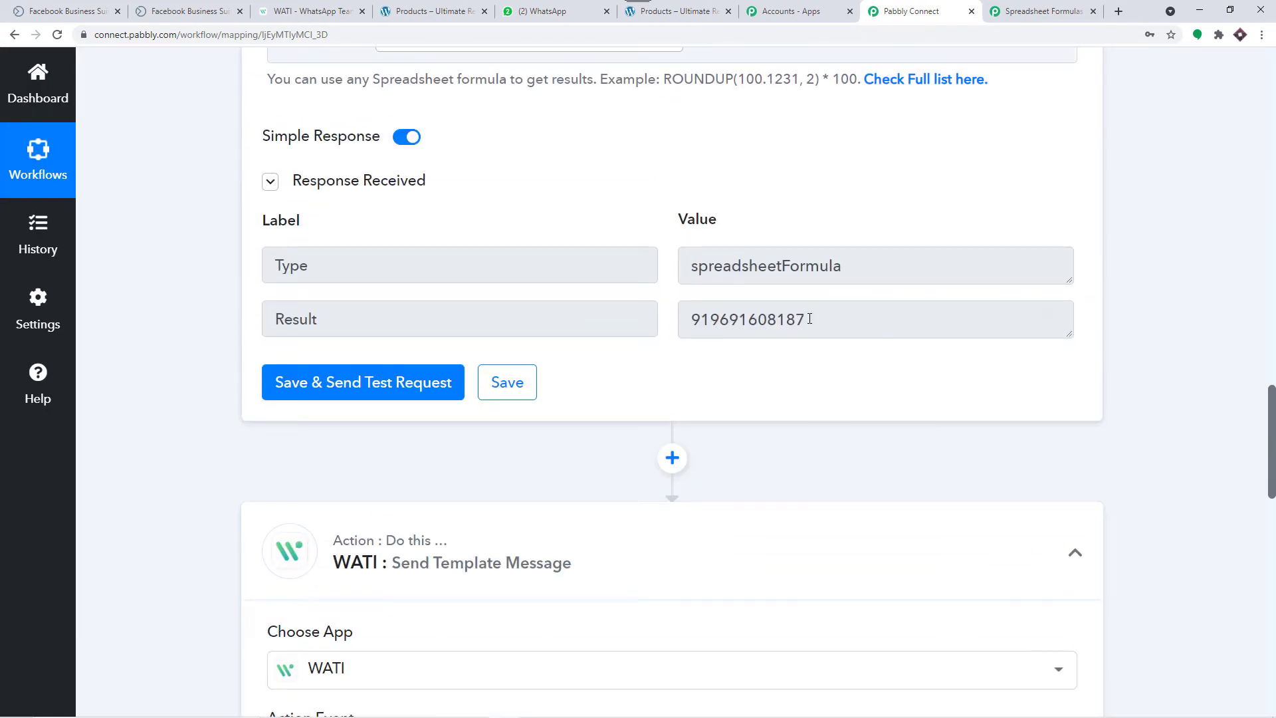
{"action": "left_click_drag", "start_coordinate": [809, 319], "coordinate": [642, 305]}
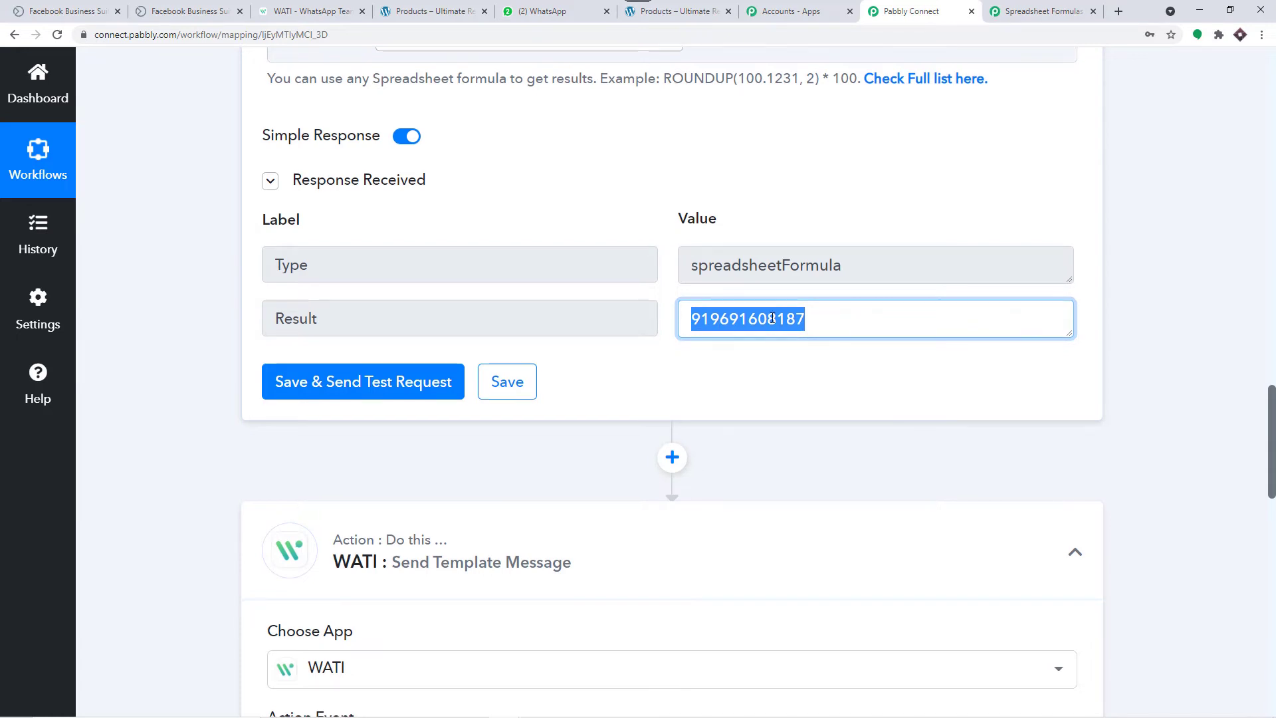
{"action": "scroll", "coordinate": [441, 392], "scroll_direction": "down", "scroll_amount": 7}
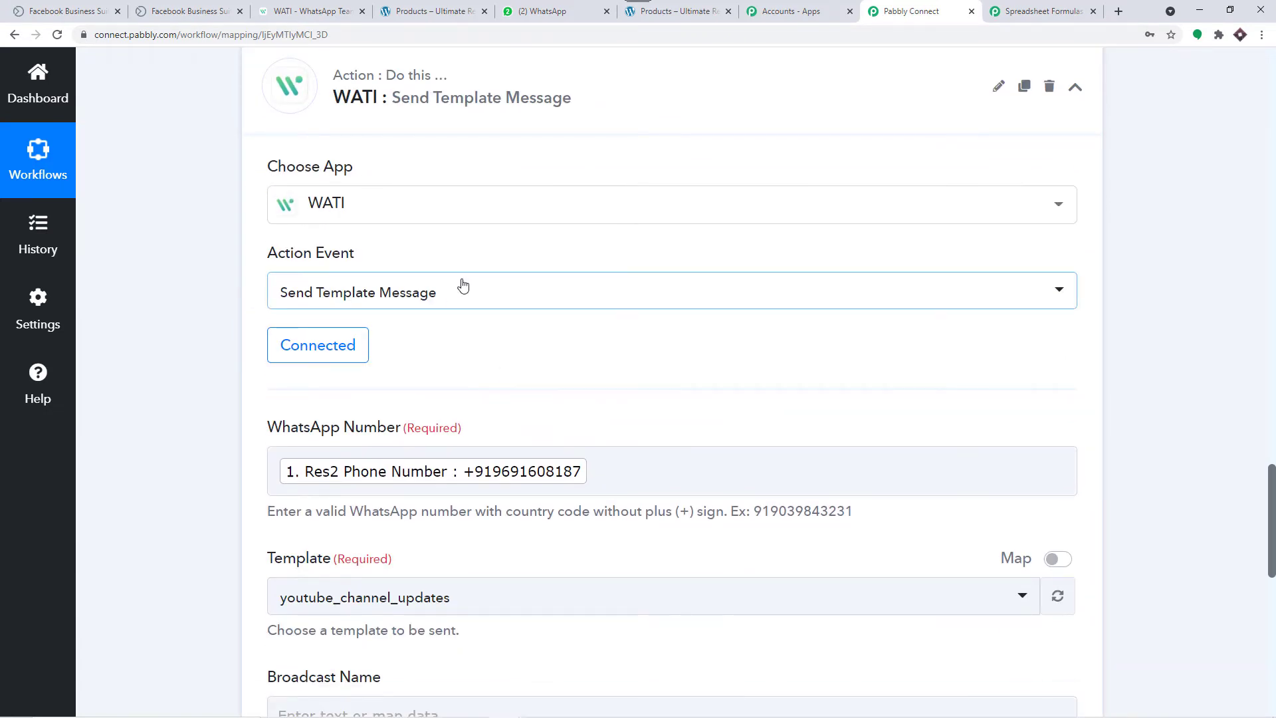
{"action": "scroll", "coordinate": [461, 284], "scroll_direction": "down", "scroll_amount": 4}
{"action": "left_click", "coordinate": [603, 207]}
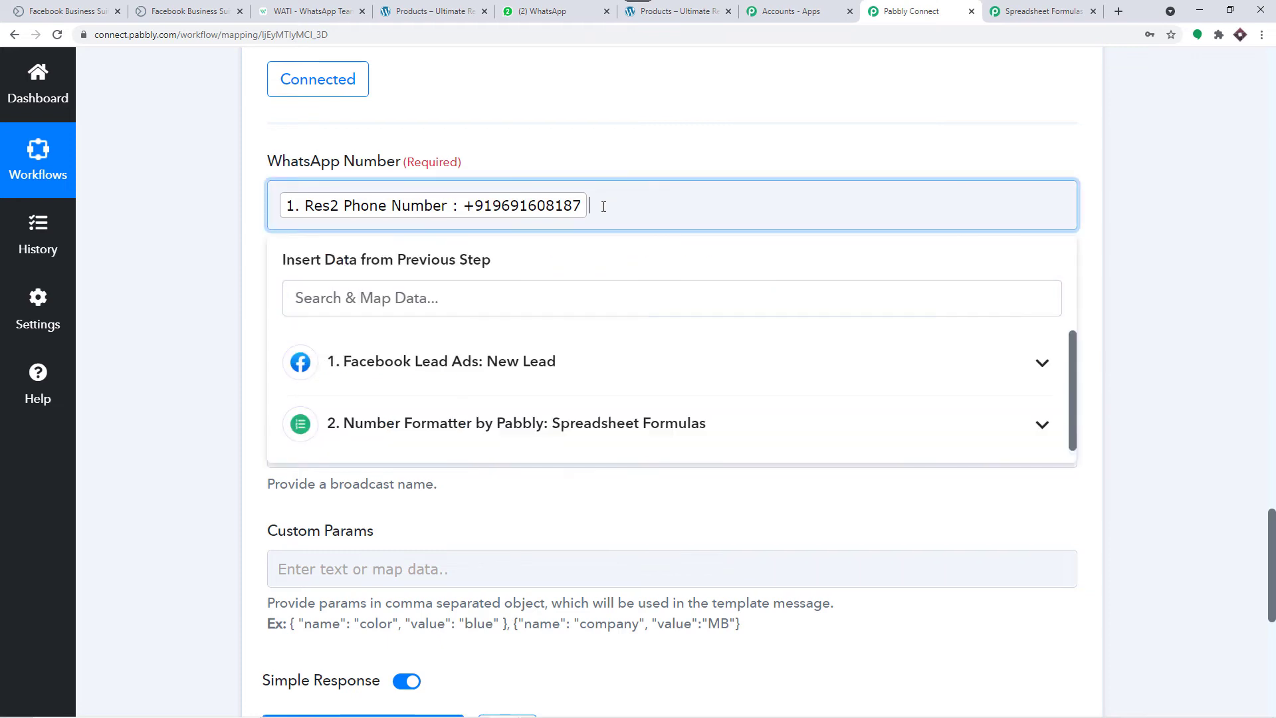
{"action": "key", "text": "BackSpace"}
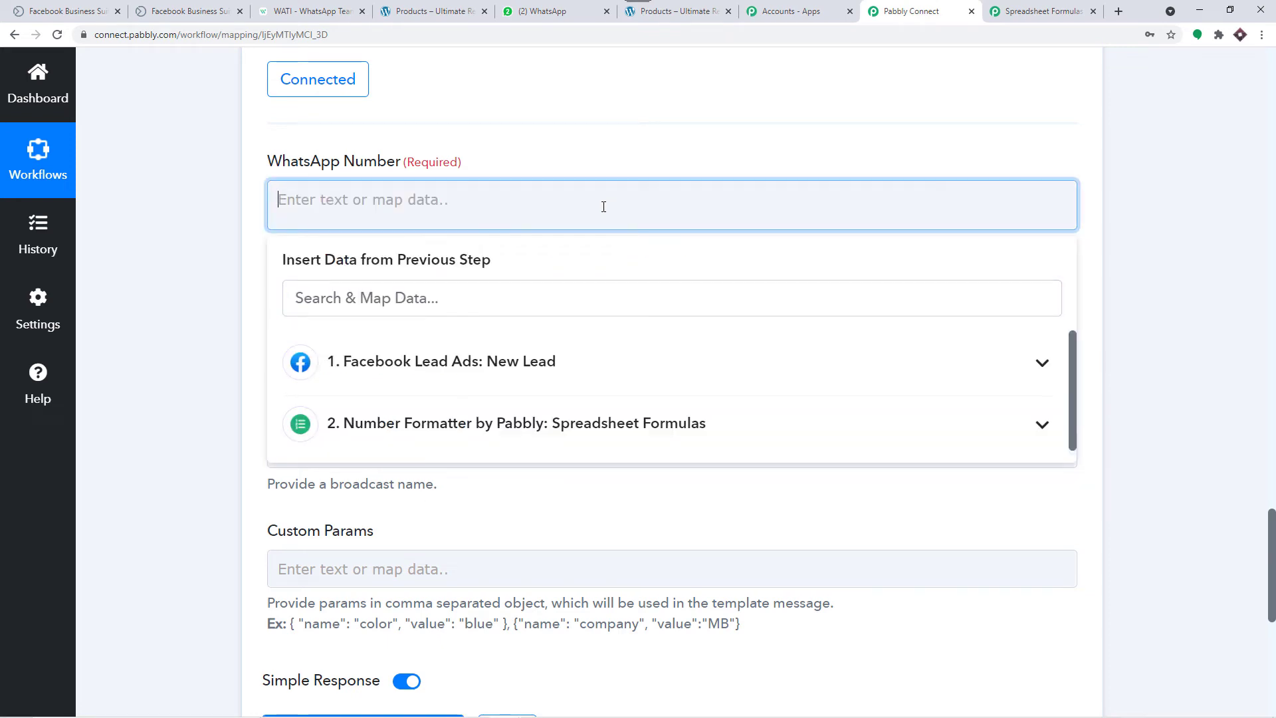
{"action": "left_click", "coordinate": [511, 423]}
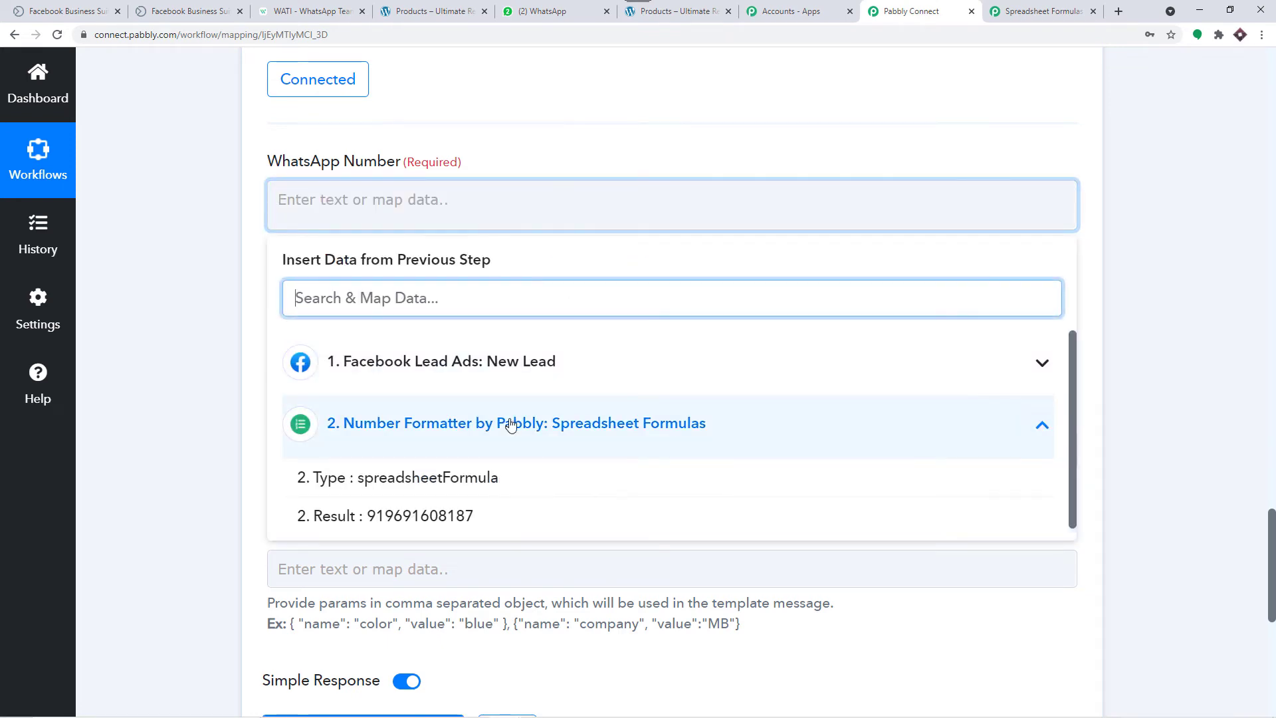
{"action": "left_click", "coordinate": [447, 516]}
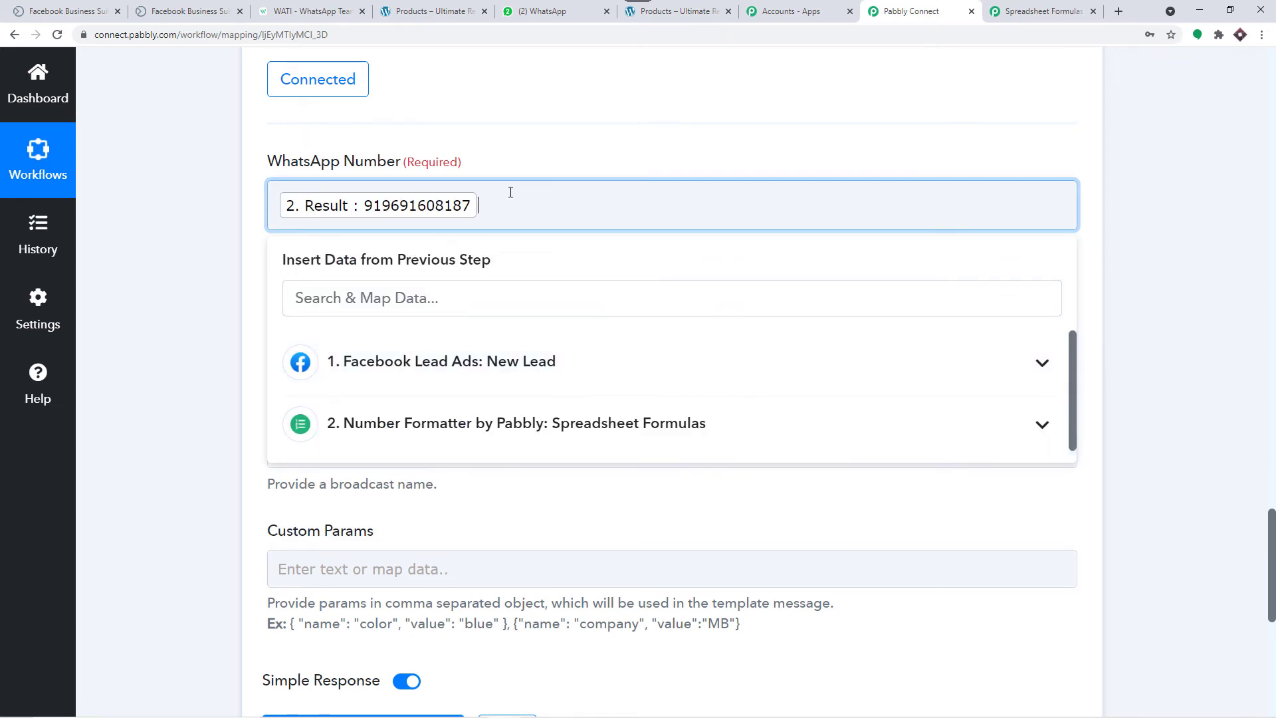
{"action": "left_click", "coordinate": [569, 154]}
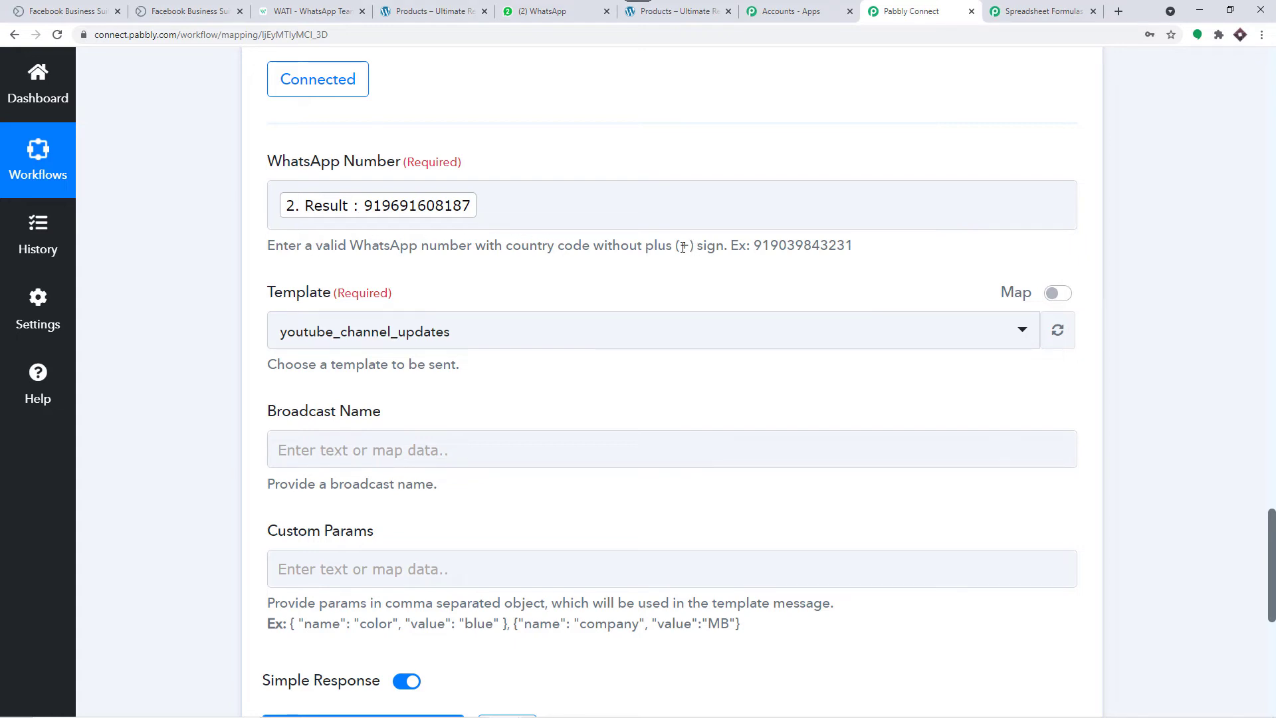
Step: Keep youtube_channel_updates as the WATI template and switch to the WATI dashboard
{"action": "scroll", "coordinate": [666, 245], "scroll_direction": "down", "scroll_amount": 1}
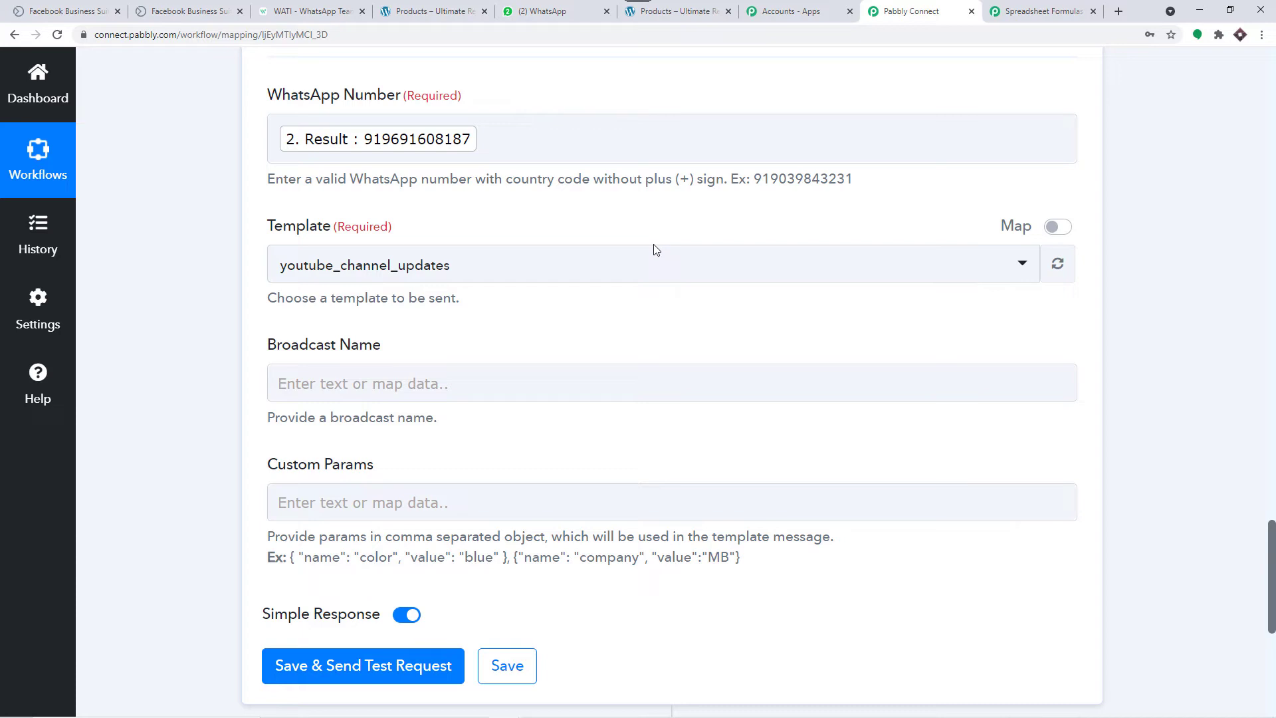
{"action": "left_click", "coordinate": [584, 264]}
{"action": "scroll", "coordinate": [545, 363], "scroll_direction": "down", "scroll_amount": 3}
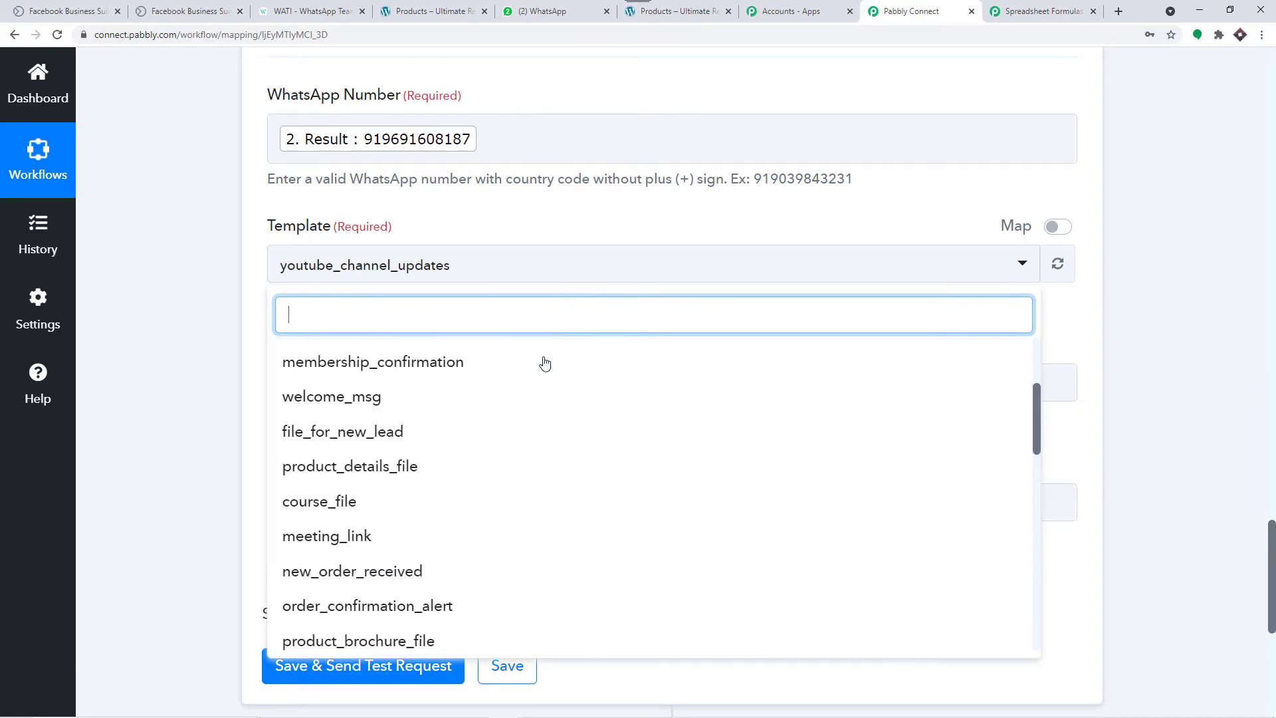
{"action": "scroll", "coordinate": [544, 363], "scroll_direction": "down", "scroll_amount": 9}
{"action": "left_click", "coordinate": [583, 228]}
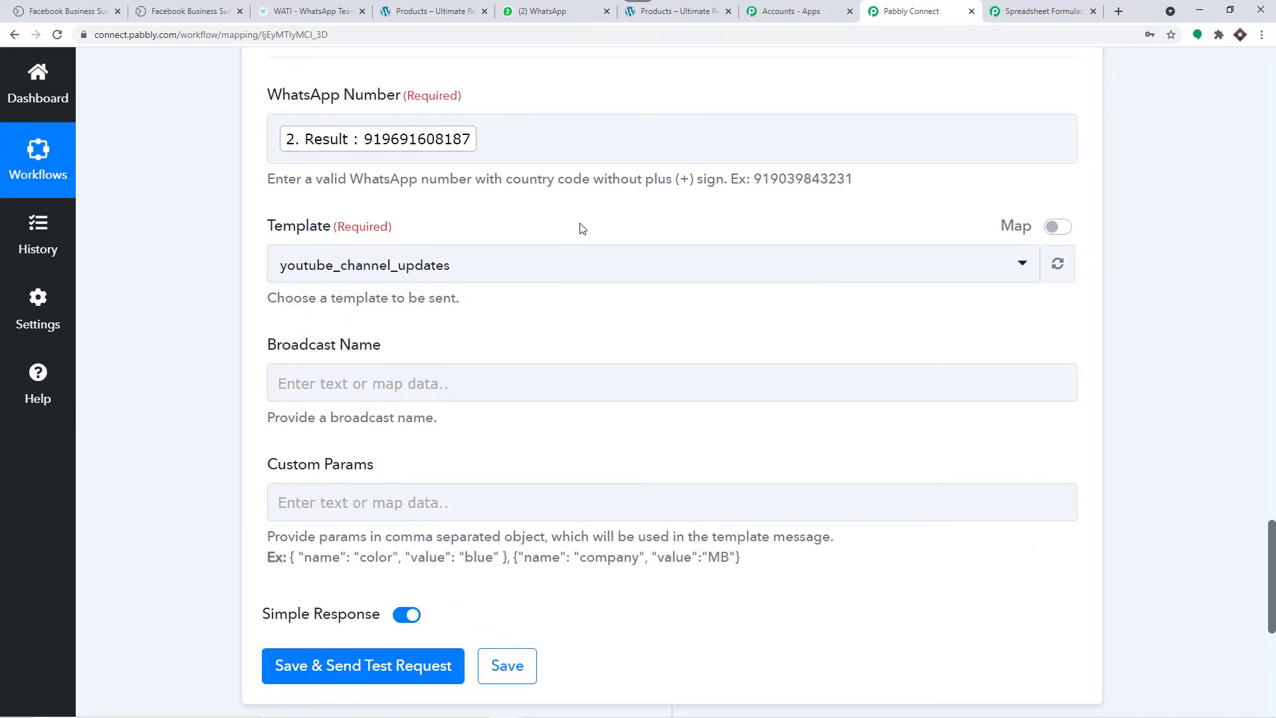
{"action": "left_click", "coordinate": [334, 6]}
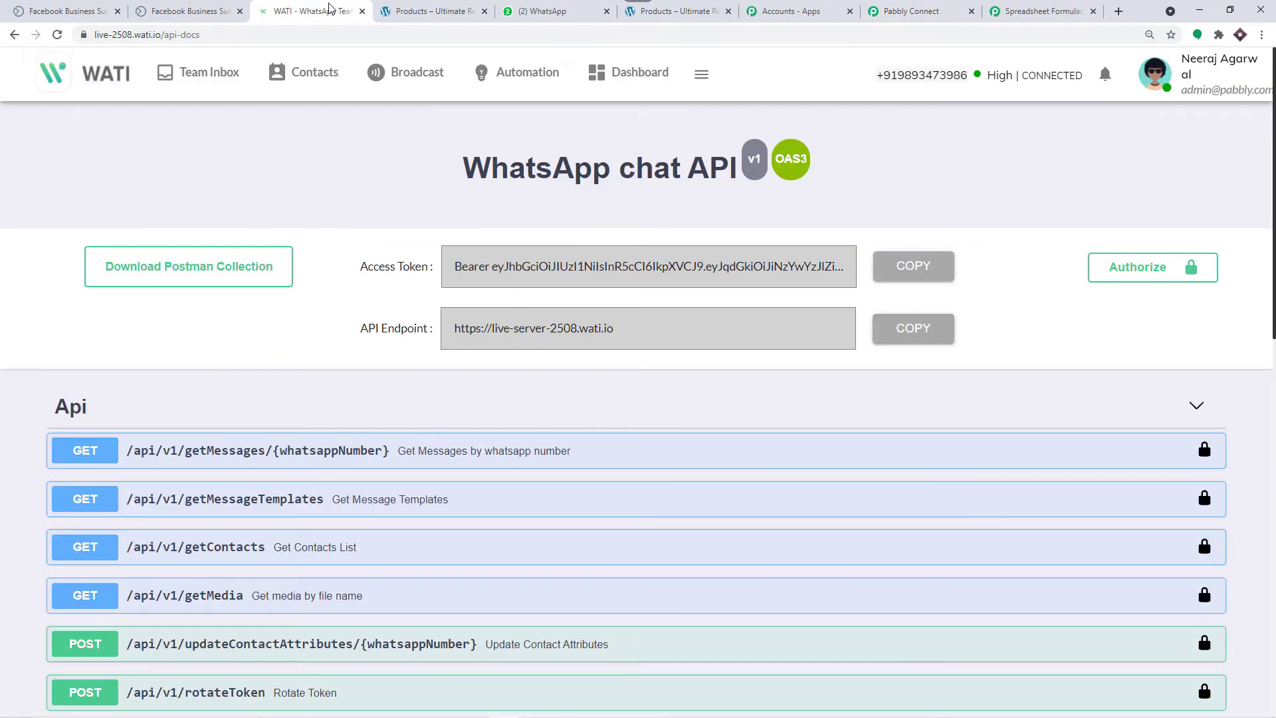
Step: Open the file_for_new_lead template from WATI's Broadcast template messages and view its body
{"action": "left_click", "coordinate": [427, 79]}
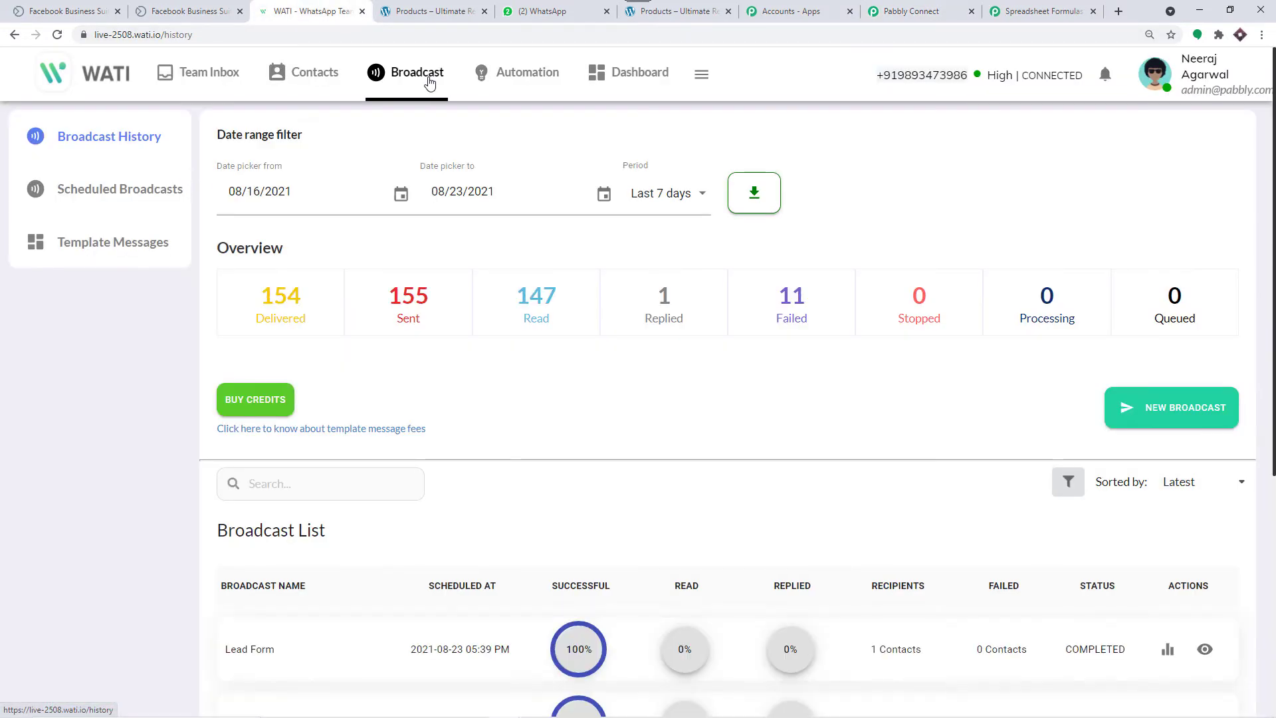
{"action": "left_click", "coordinate": [80, 243]}
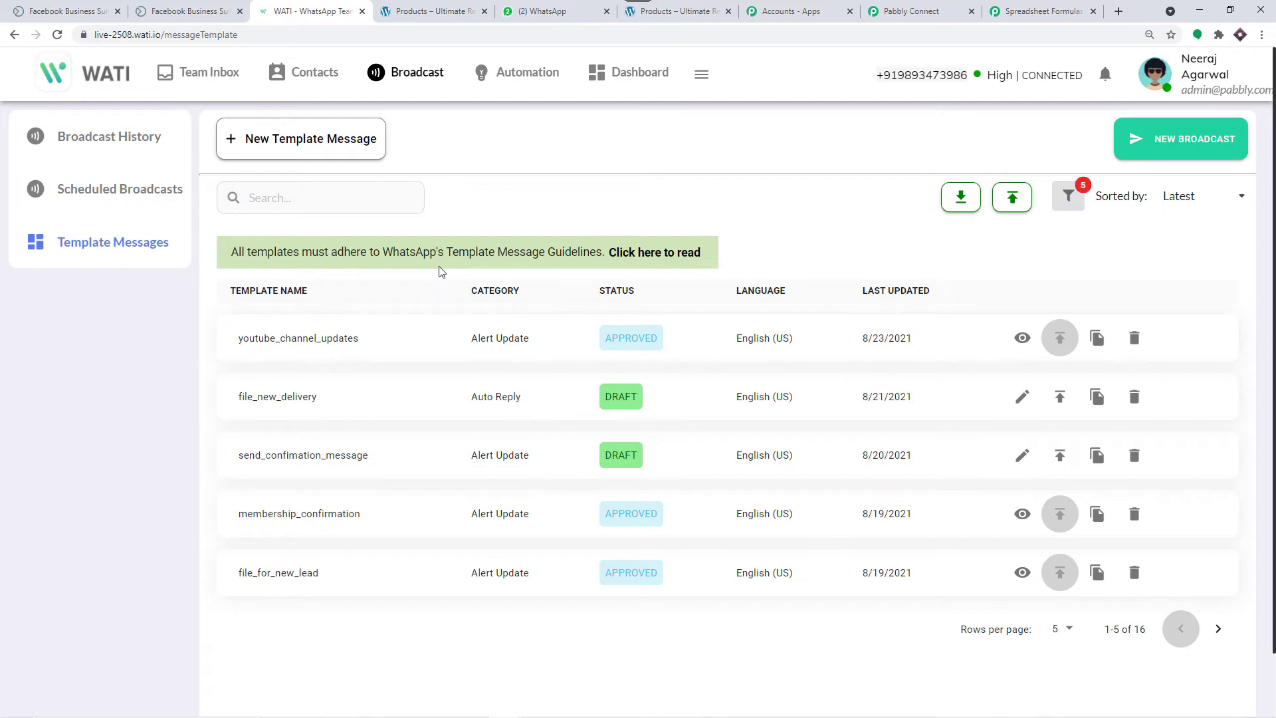
{"action": "scroll", "coordinate": [435, 276], "scroll_direction": "down", "scroll_amount": 1}
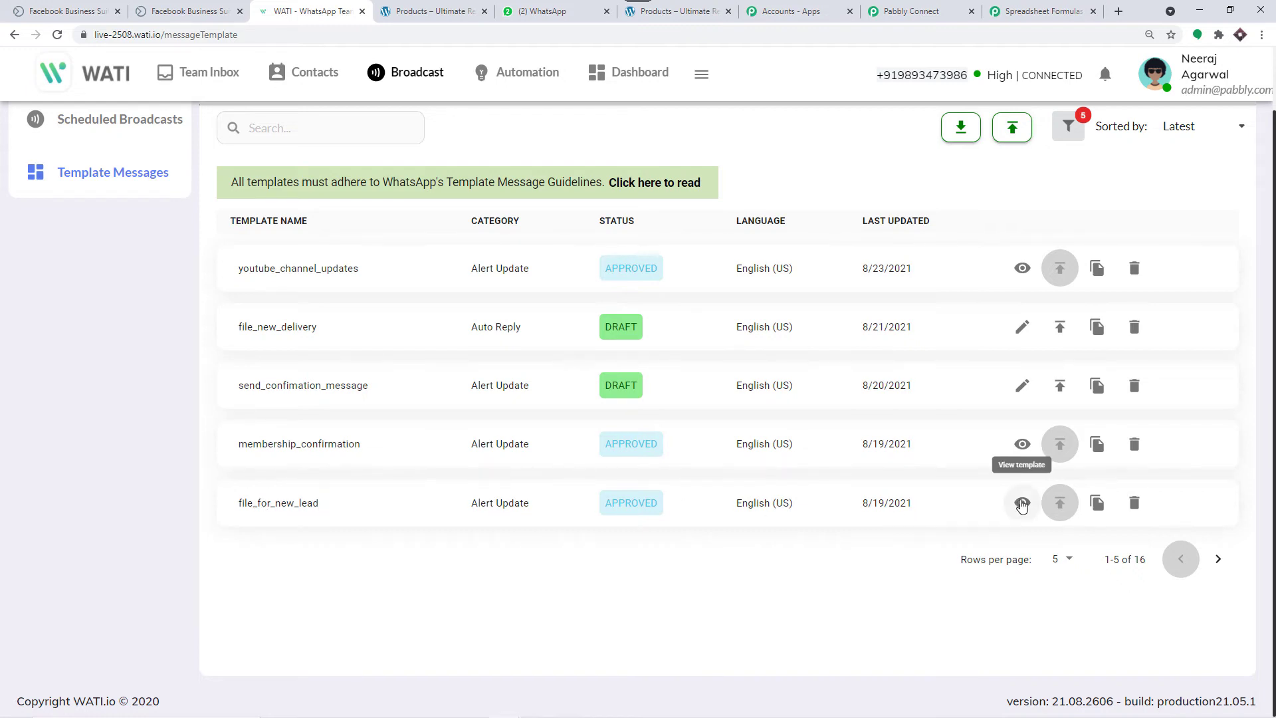
{"action": "left_click", "coordinate": [1022, 503]}
{"action": "scroll", "coordinate": [672, 322], "scroll_direction": "down", "scroll_amount": 5}
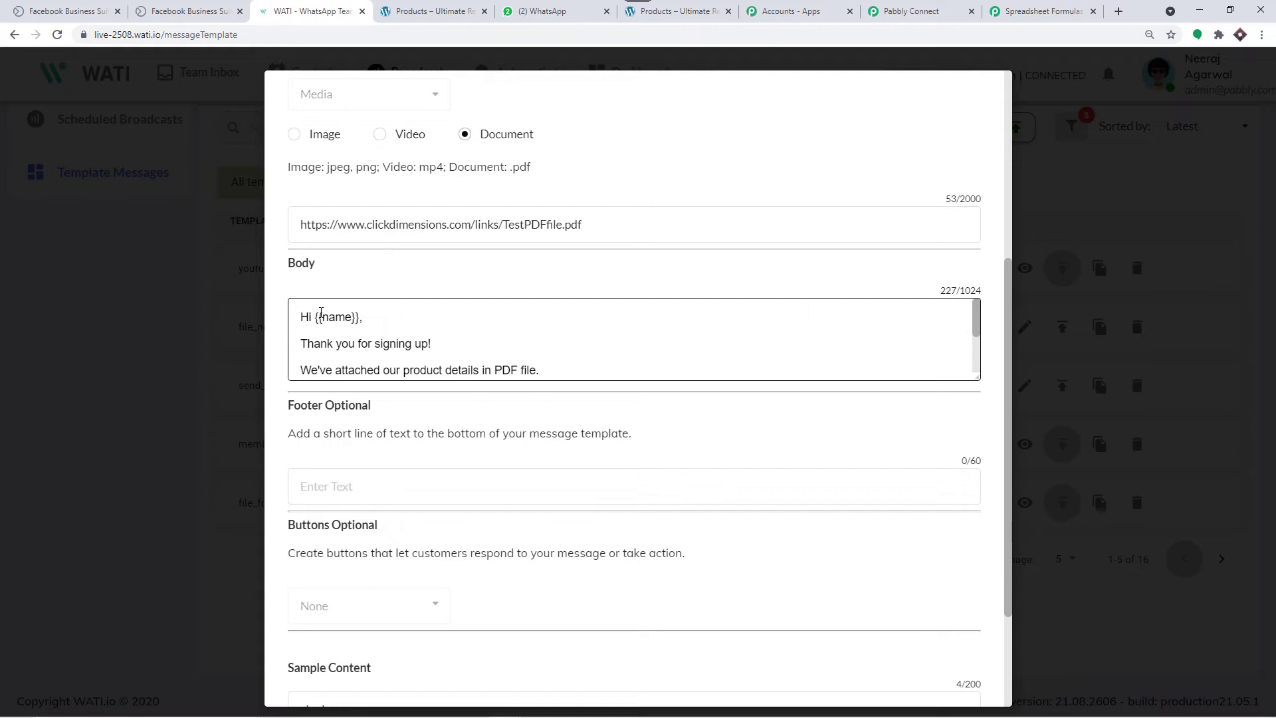
Step: Compare the template's {{name}} parameter with the lead's full name in Pabbly trigger data
{"action": "left_click_drag", "start_coordinate": [353, 317], "coordinate": [323, 318]}
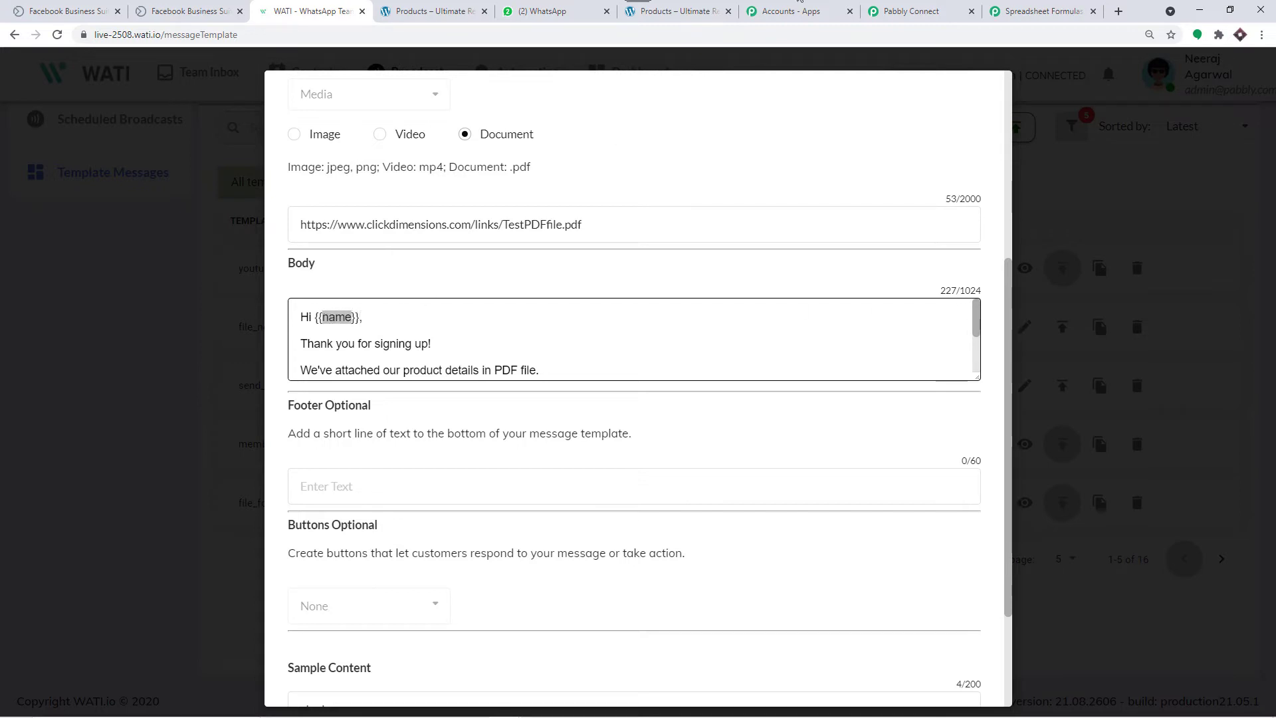
{"action": "left_click", "coordinate": [917, 11]}
{"action": "scroll", "coordinate": [790, 193], "scroll_direction": "up", "scroll_amount": 12}
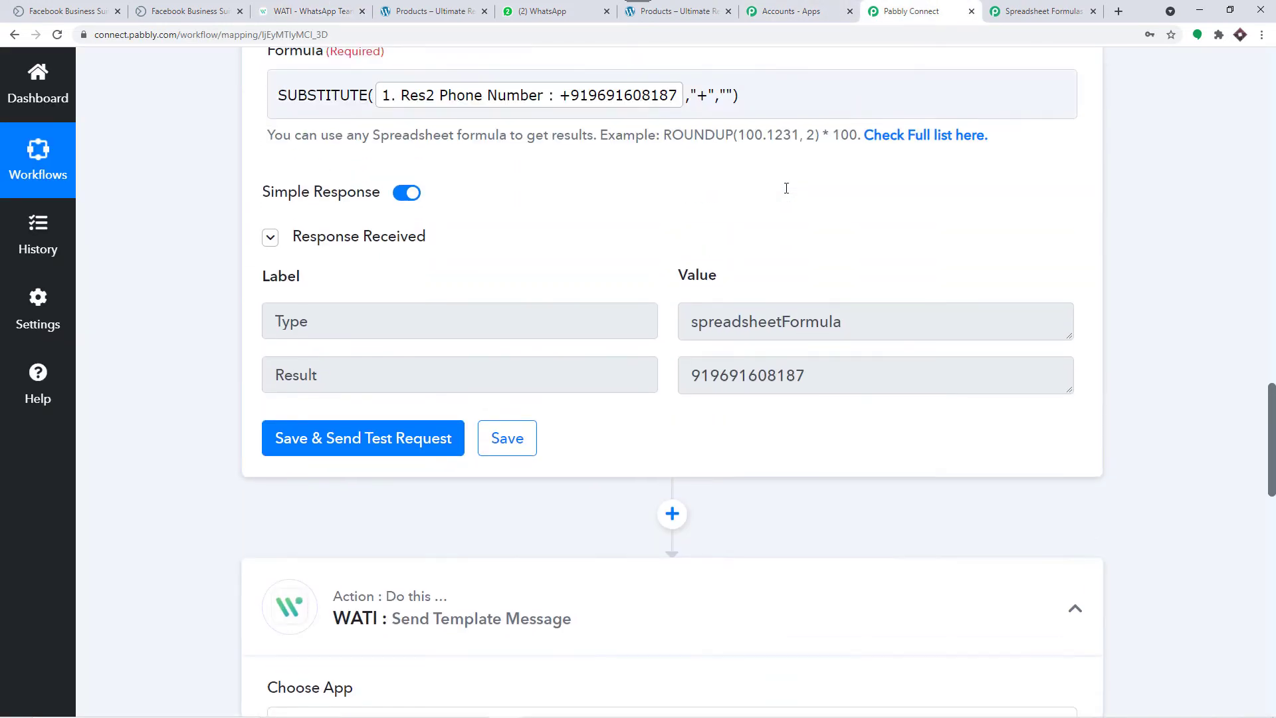
{"action": "scroll", "coordinate": [786, 188], "scroll_direction": "up", "scroll_amount": 10}
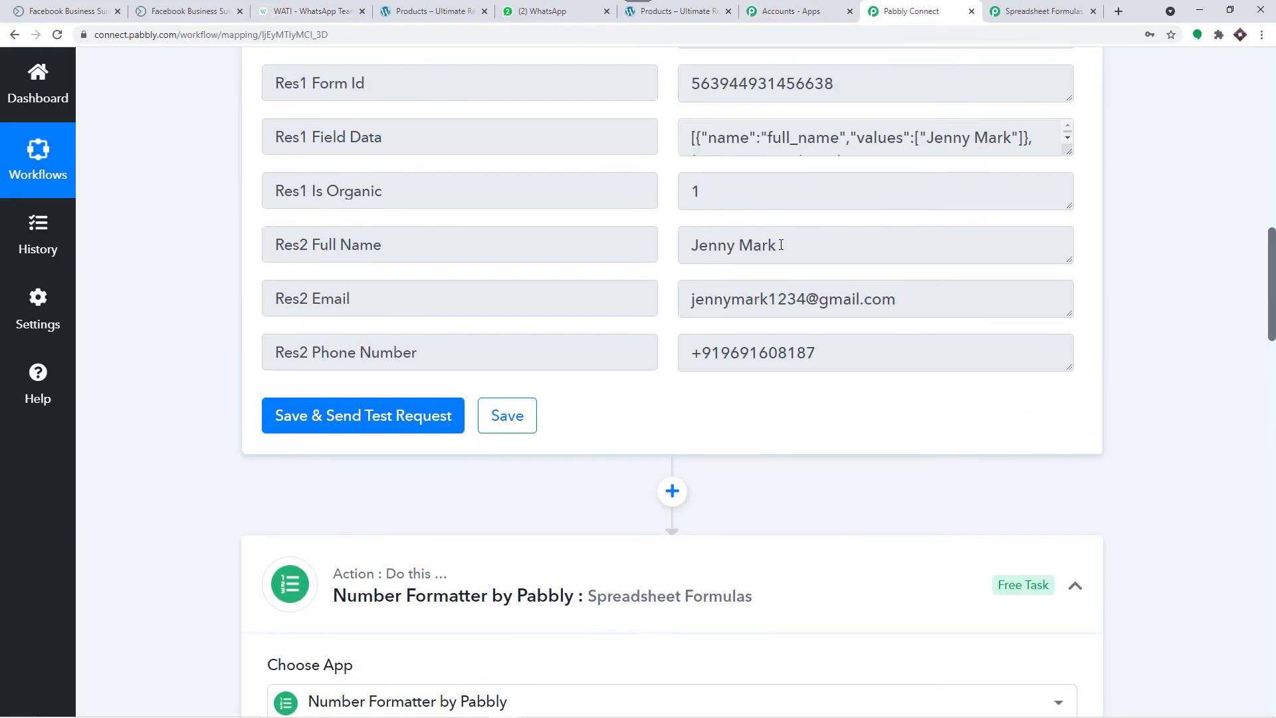
{"action": "left_click_drag", "start_coordinate": [780, 245], "coordinate": [684, 243]}
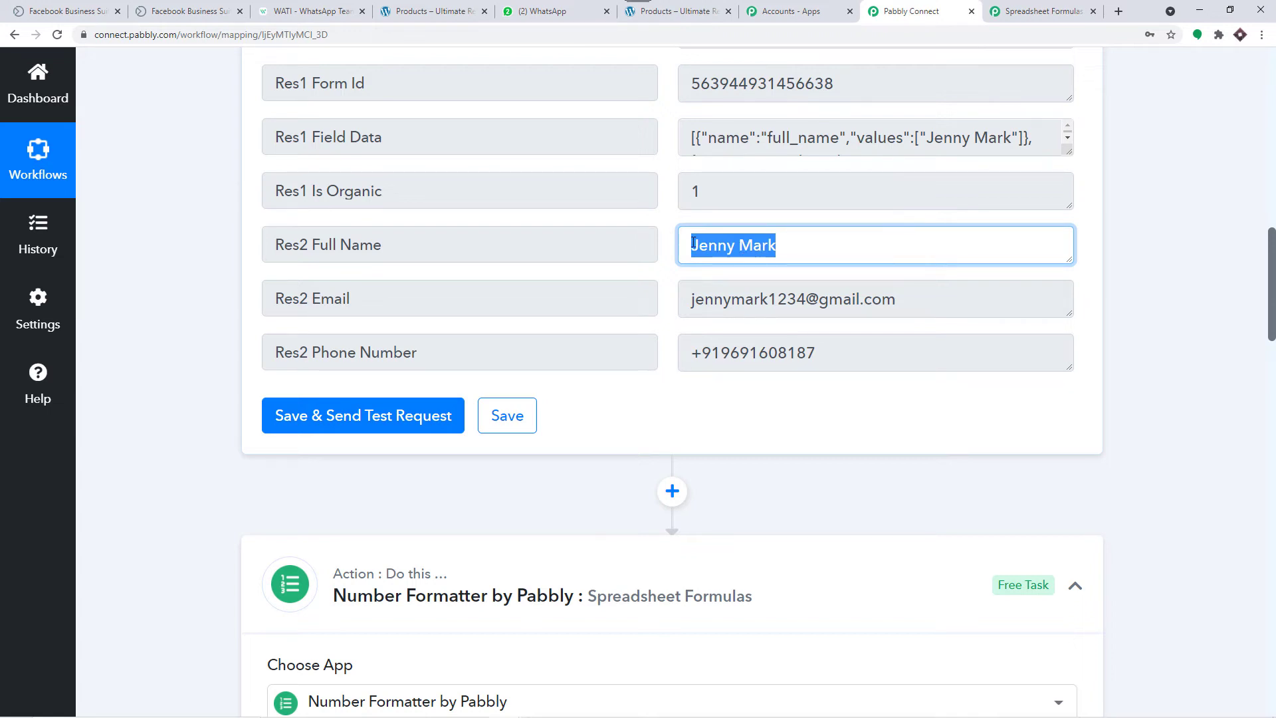
{"action": "left_click", "coordinate": [336, 10]}
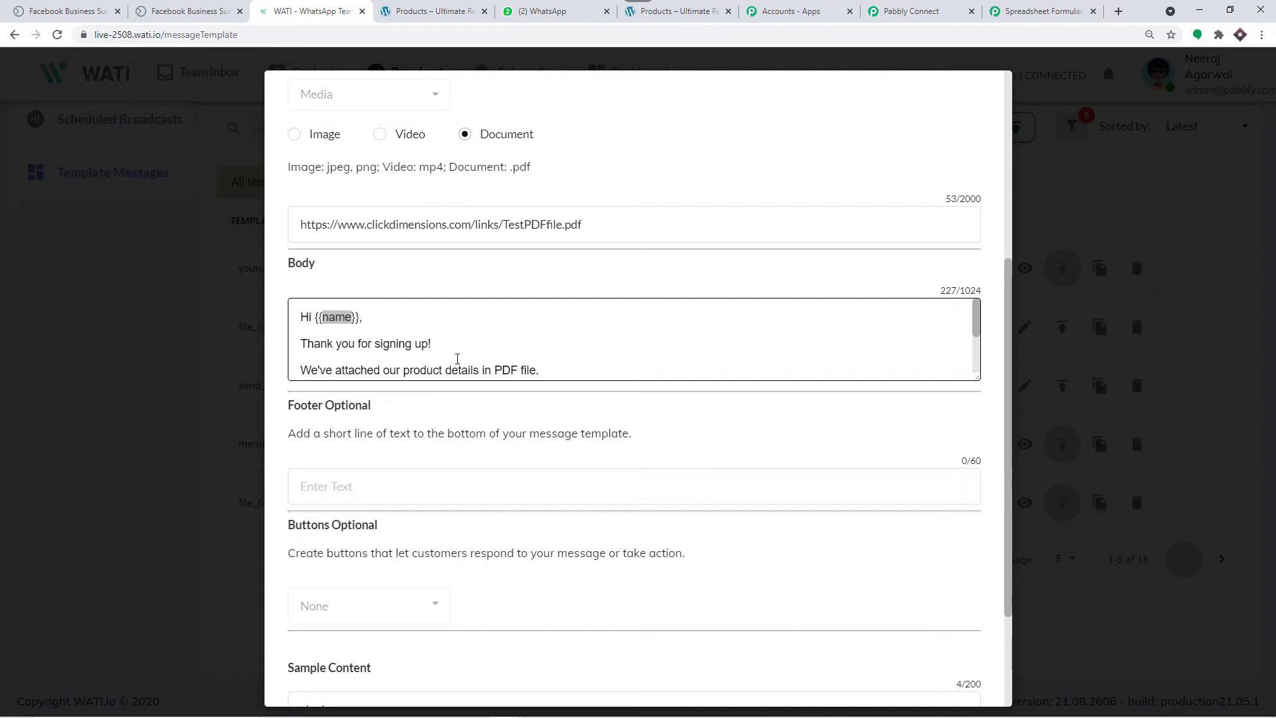
Step: Check the {{website_link}} variable against the product shop website
{"action": "scroll", "coordinate": [433, 327], "scroll_direction": "down", "scroll_amount": 1}
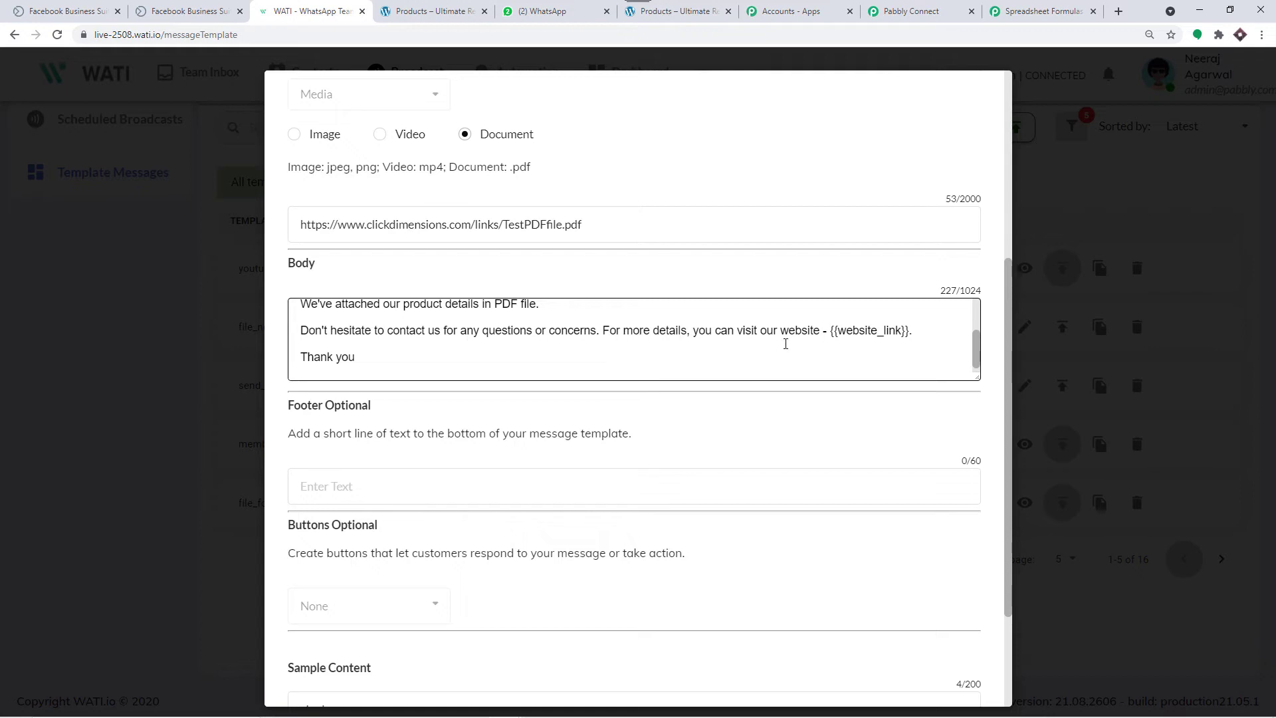
{"action": "left_click_drag", "start_coordinate": [837, 334], "coordinate": [900, 334]}
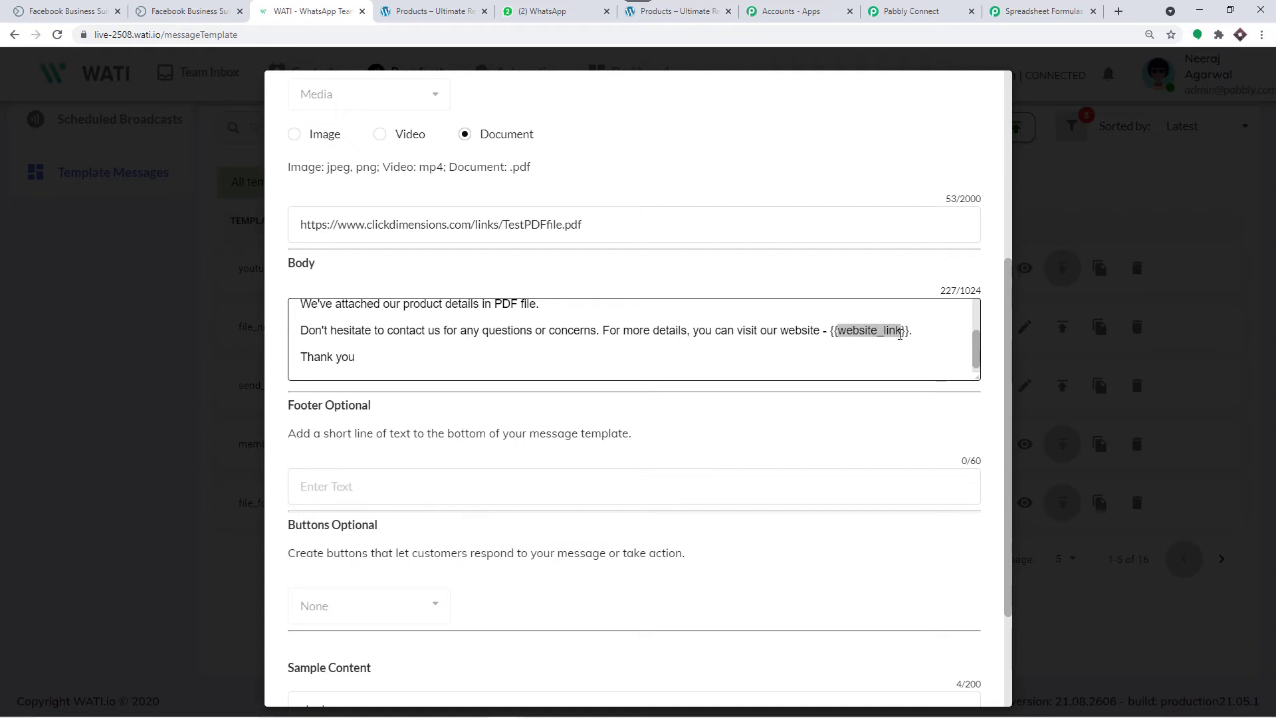
{"action": "left_click", "coordinate": [716, 6]}
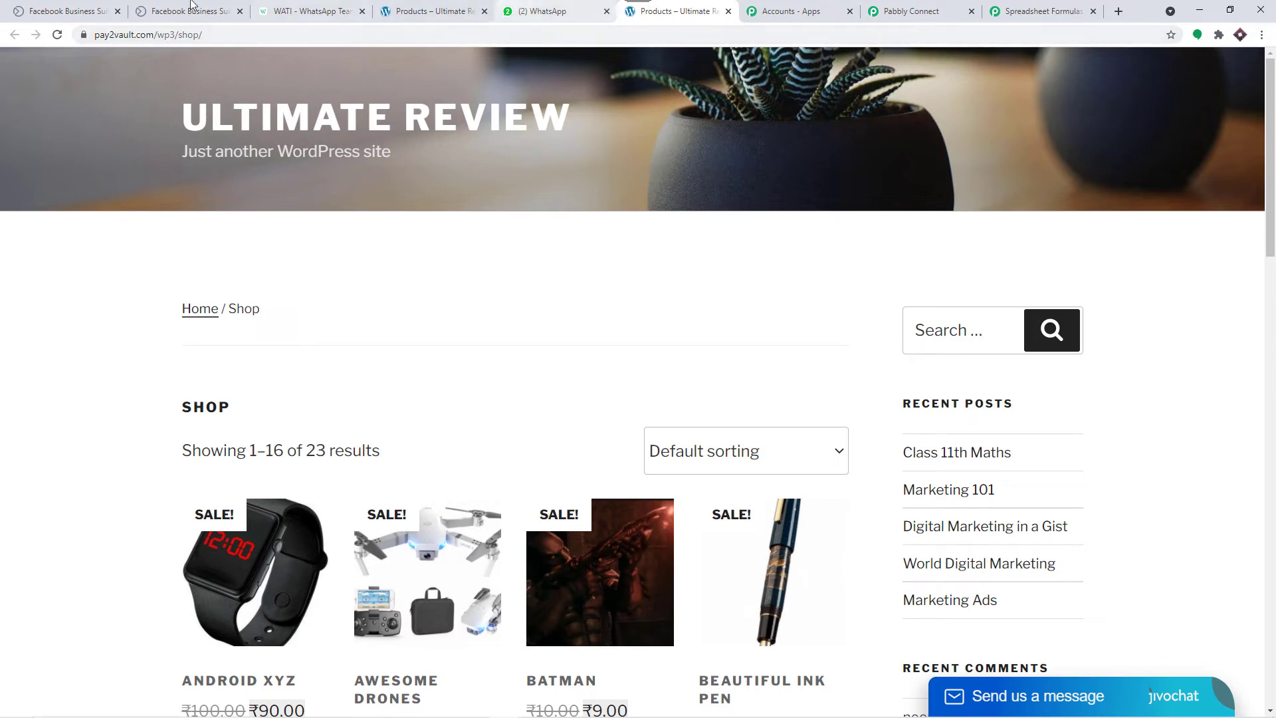
{"action": "left_click", "coordinate": [307, 11]}
Step: Re-check the {{name}} greeting and close the template viewer
{"action": "scroll", "coordinate": [445, 306], "scroll_direction": "up", "scroll_amount": 2}
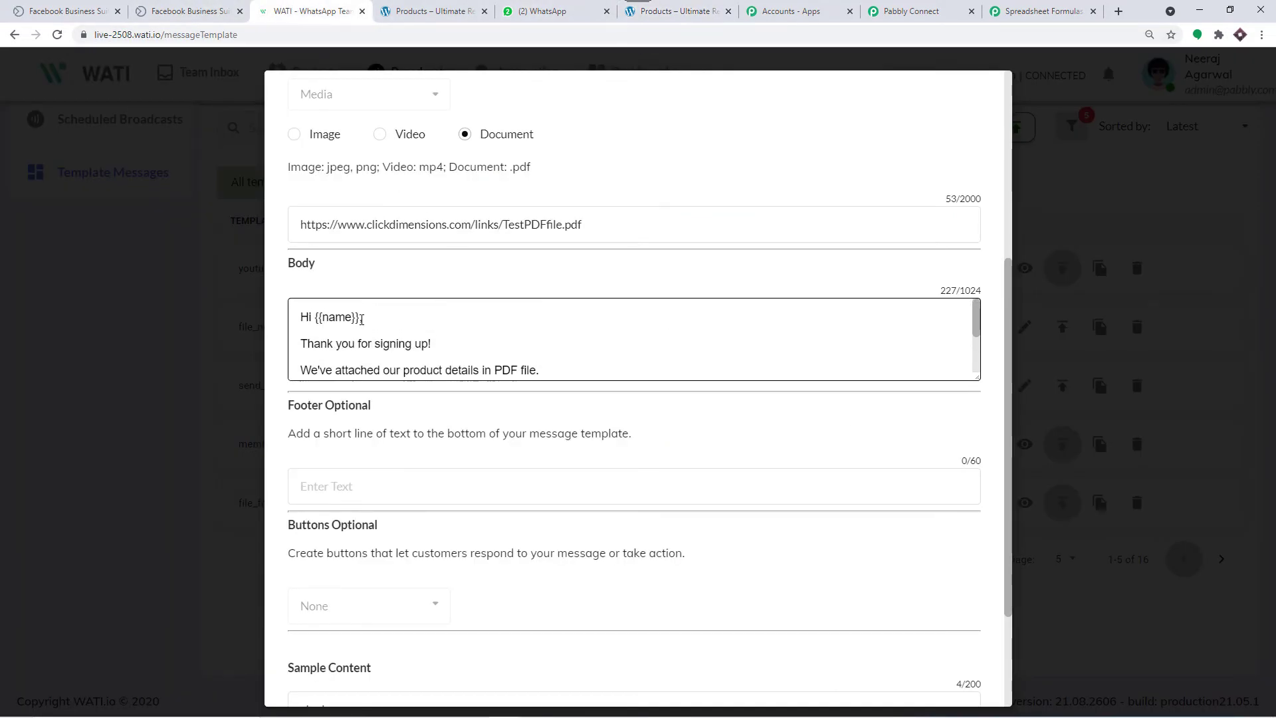
{"action": "double_click", "coordinate": [324, 322]}
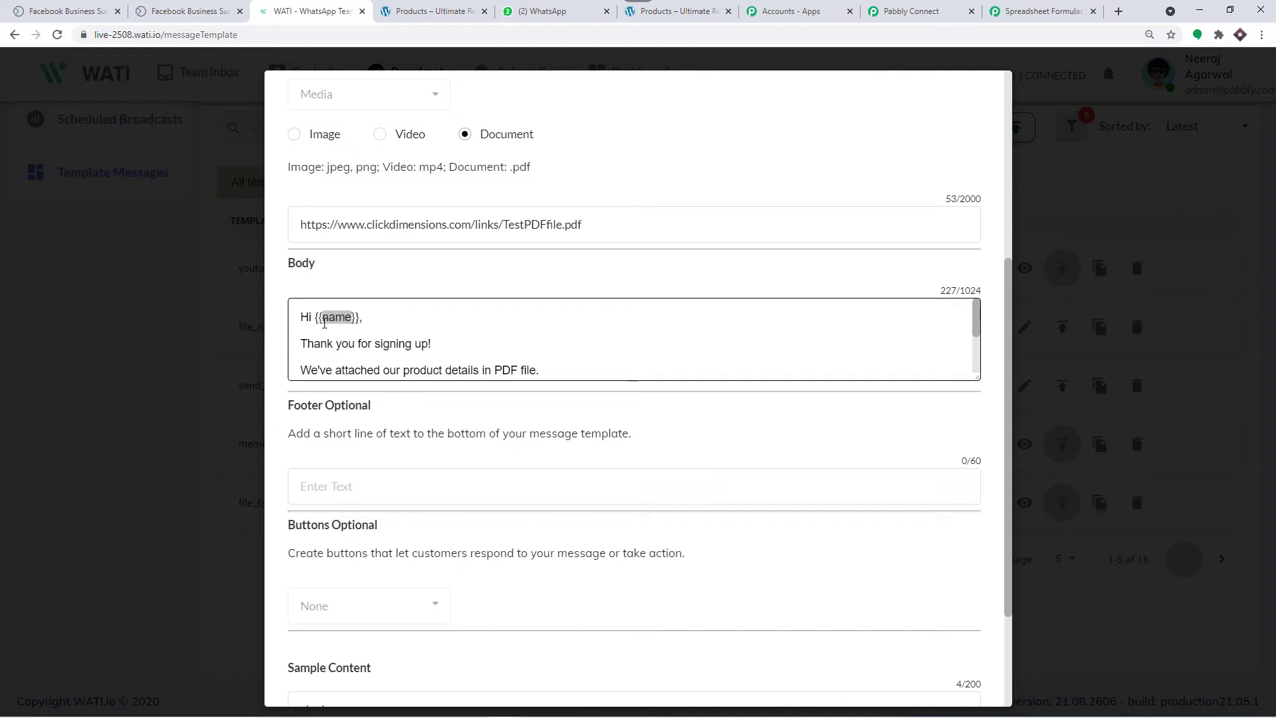
{"action": "scroll", "coordinate": [398, 322], "scroll_direction": "down", "scroll_amount": 3}
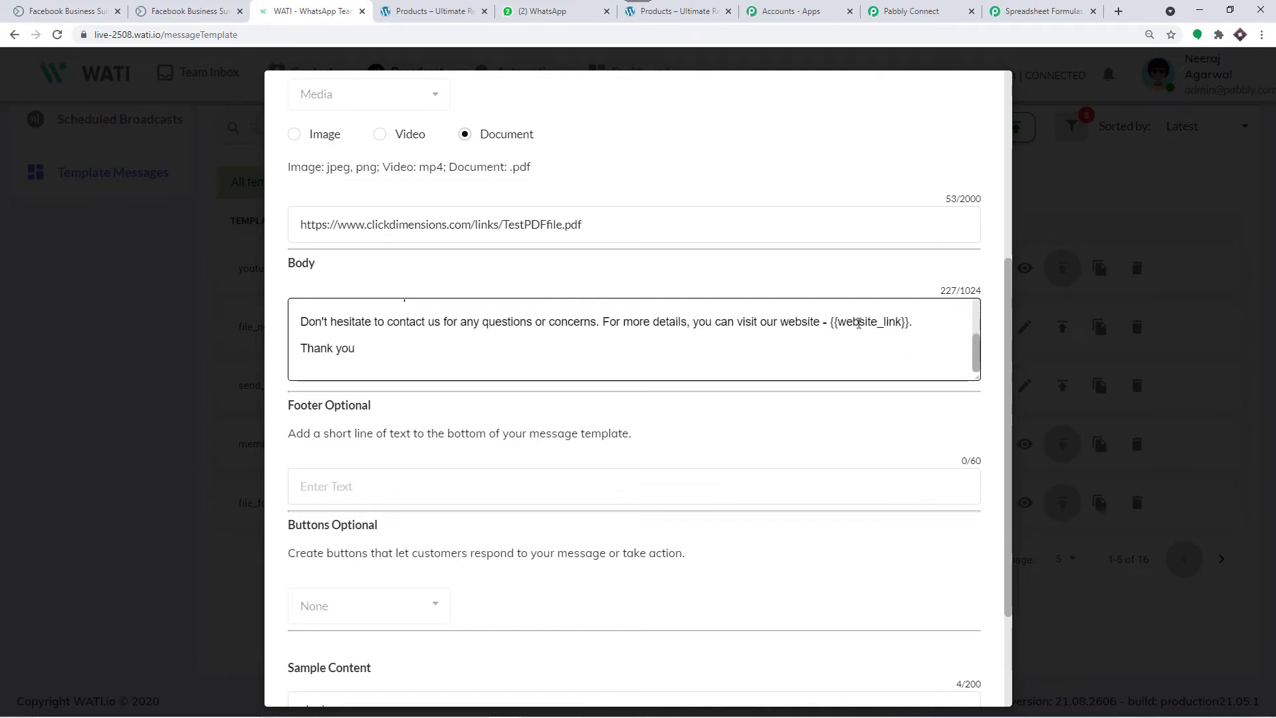
{"action": "scroll", "coordinate": [631, 319], "scroll_direction": "up", "scroll_amount": 3}
{"action": "scroll", "coordinate": [612, 227], "scroll_direction": "up", "scroll_amount": 1}
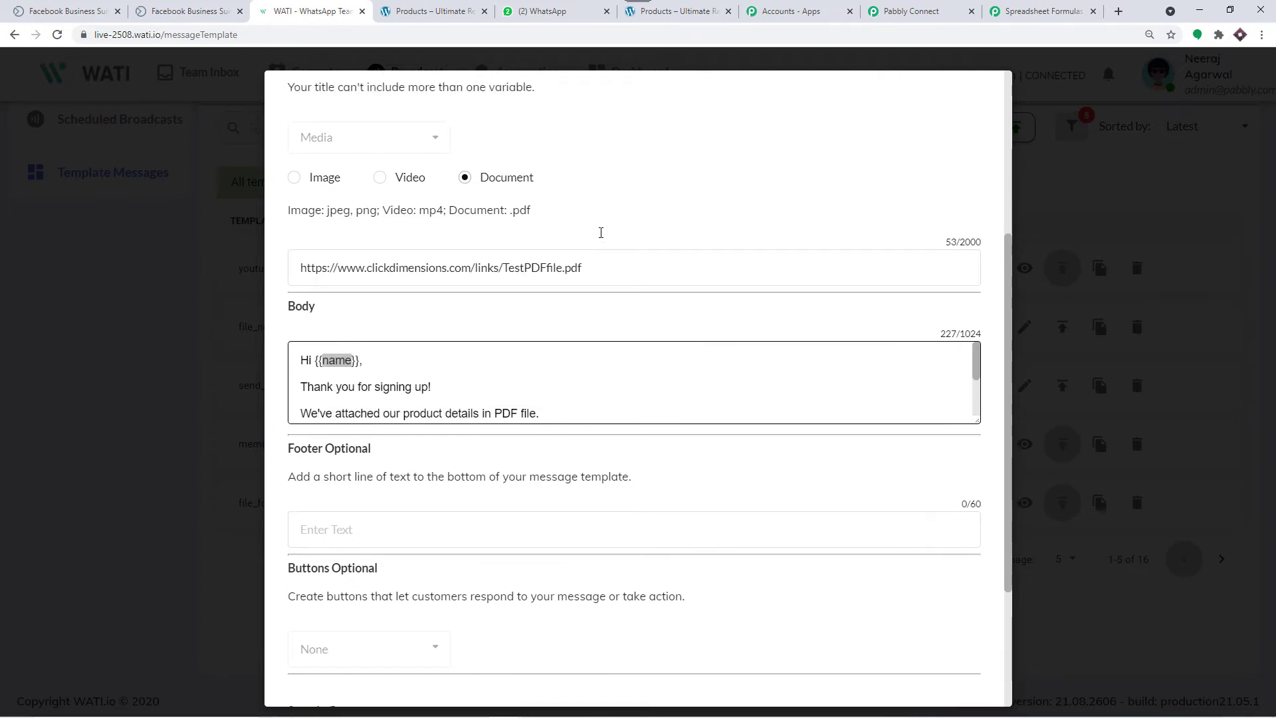
{"action": "left_click_drag", "start_coordinate": [602, 291], "coordinate": [297, 273]}
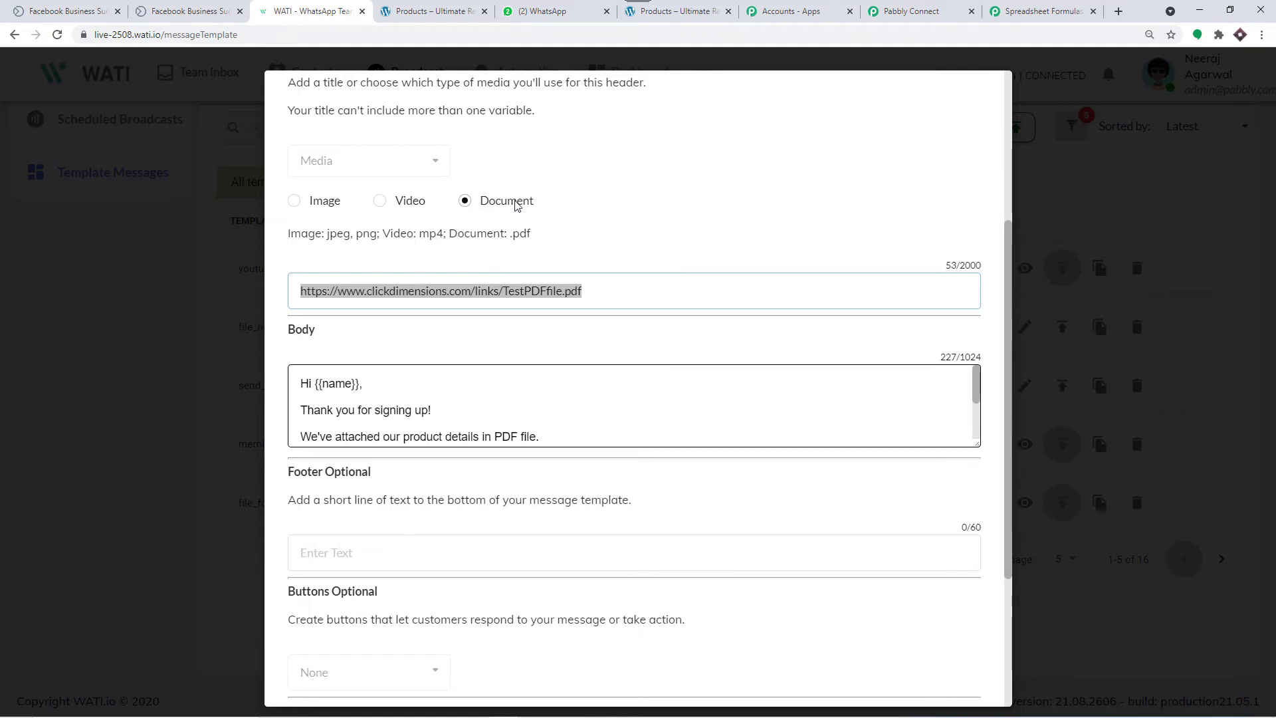
{"action": "left_click", "coordinate": [1086, 169]}
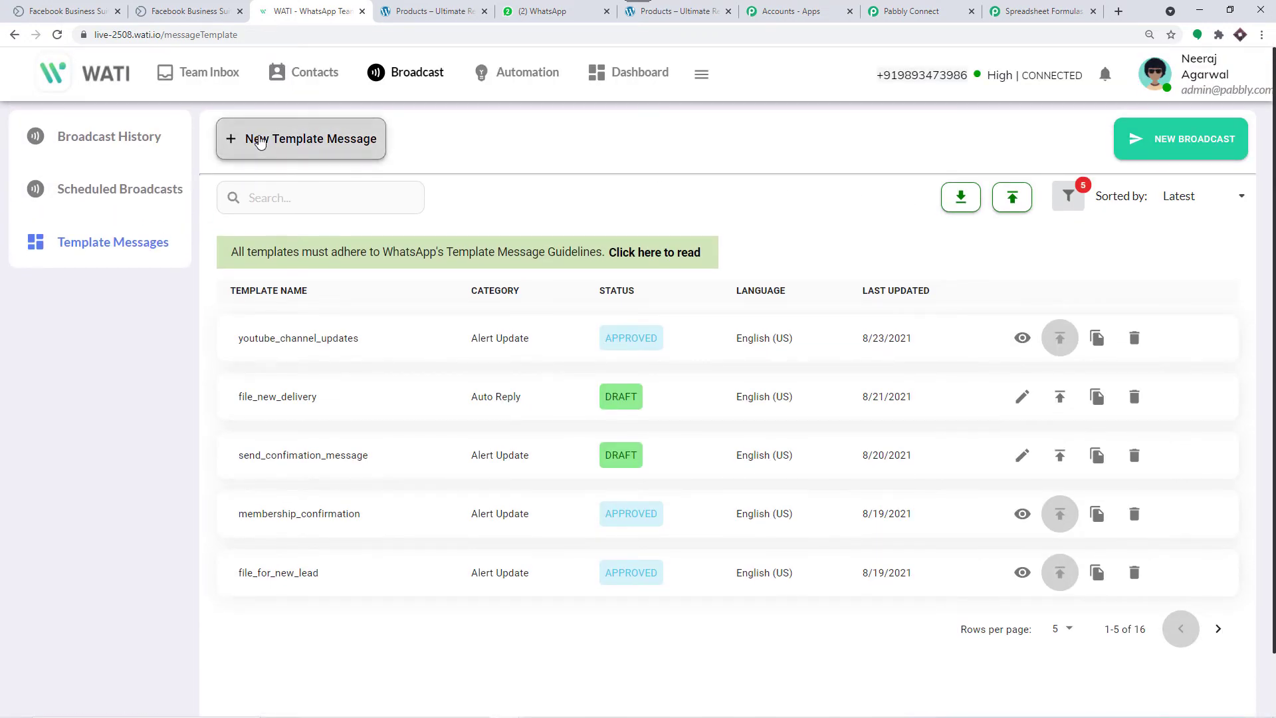
Step: Start a new WATI template message and browse its Category and Language options
{"action": "left_click", "coordinate": [259, 142]}
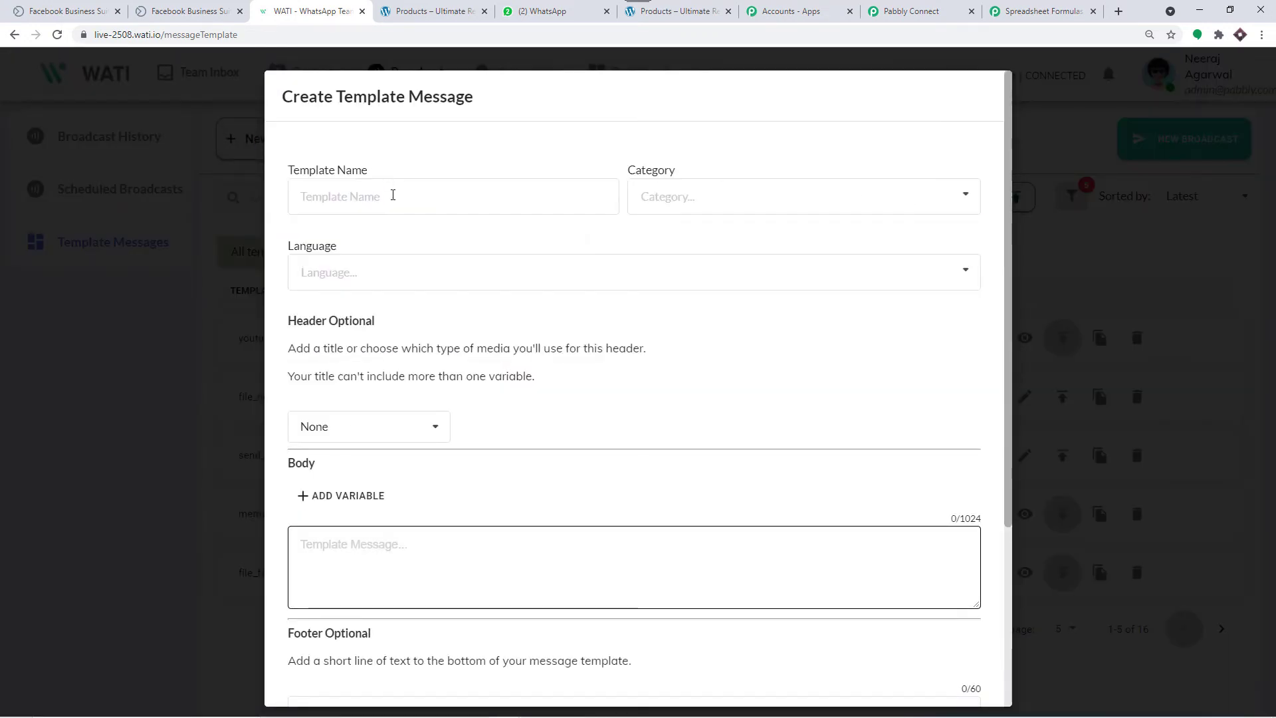
{"action": "left_click", "coordinate": [392, 195]}
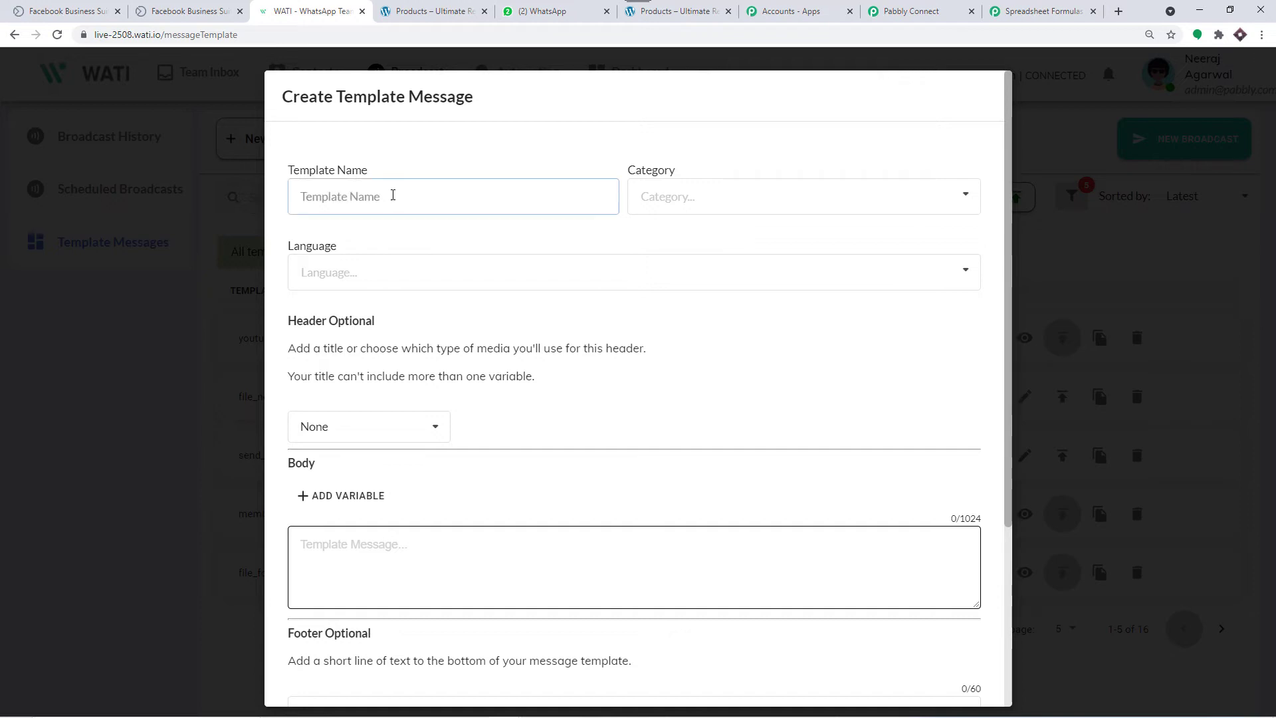
{"action": "left_click", "coordinate": [685, 199]}
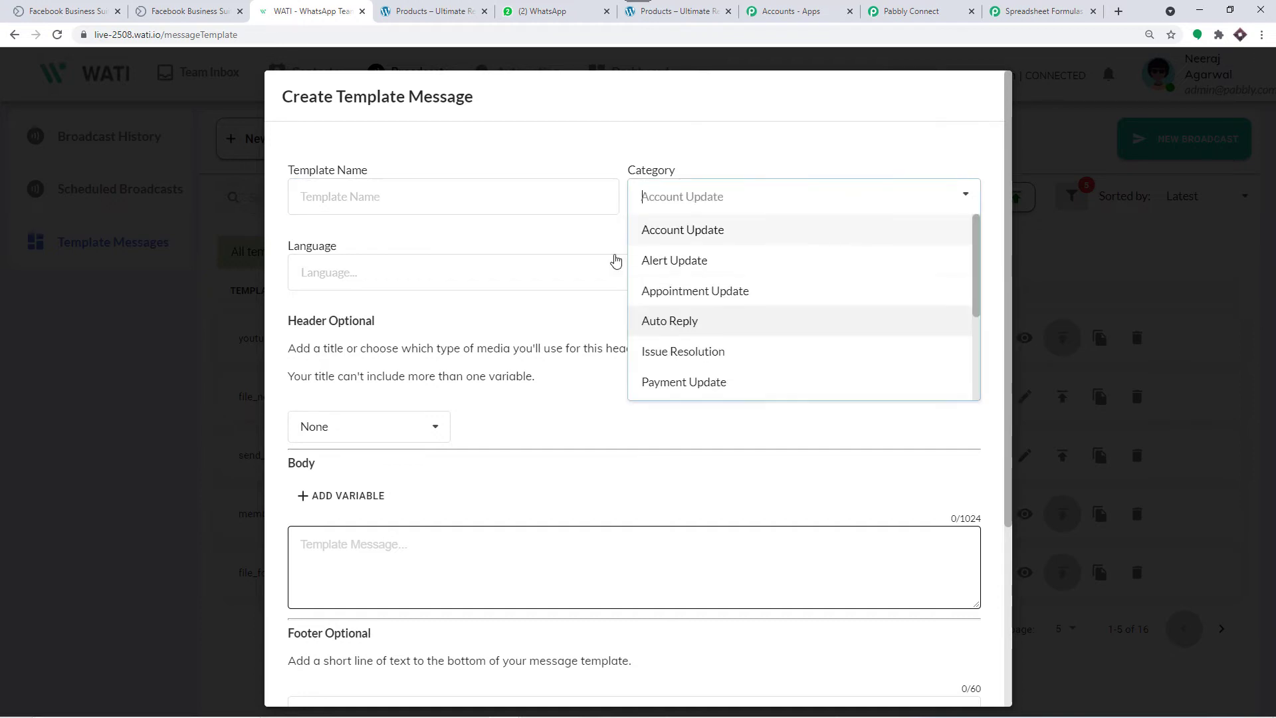
{"action": "left_click", "coordinate": [402, 228]}
{"action": "left_click", "coordinate": [378, 265]}
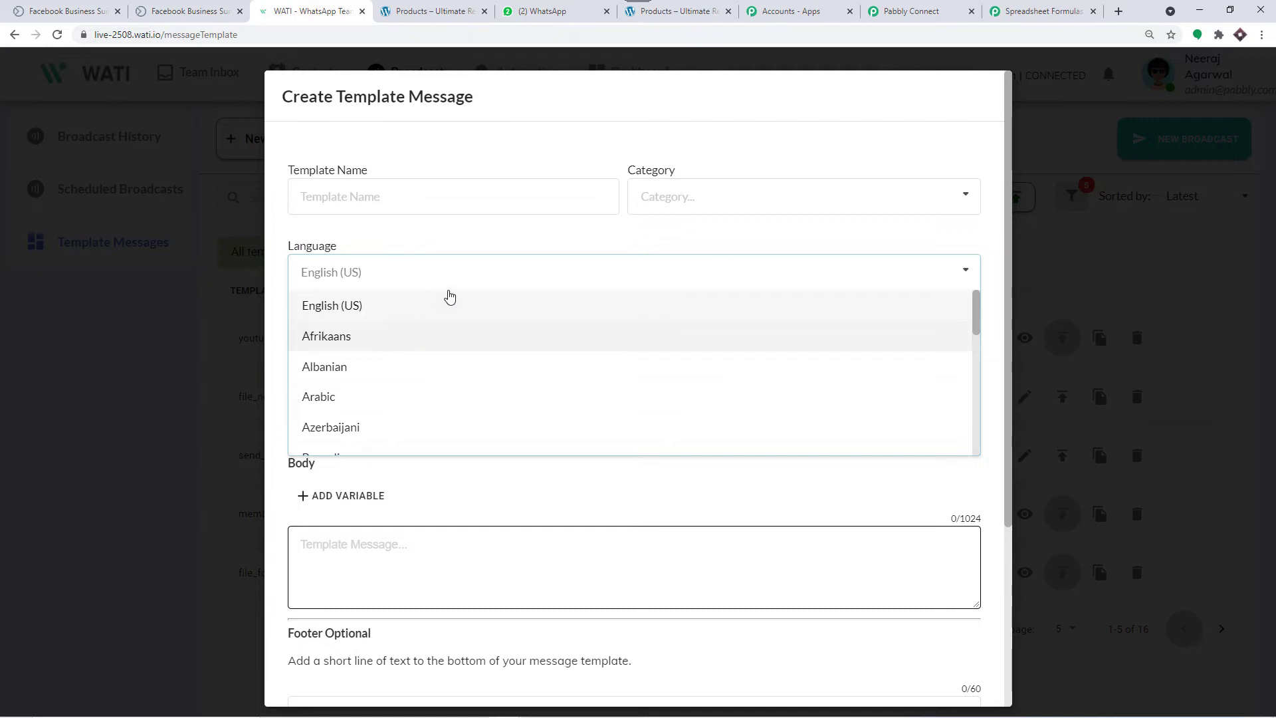
{"action": "left_click", "coordinate": [533, 239]}
{"action": "left_click", "coordinate": [439, 265]}
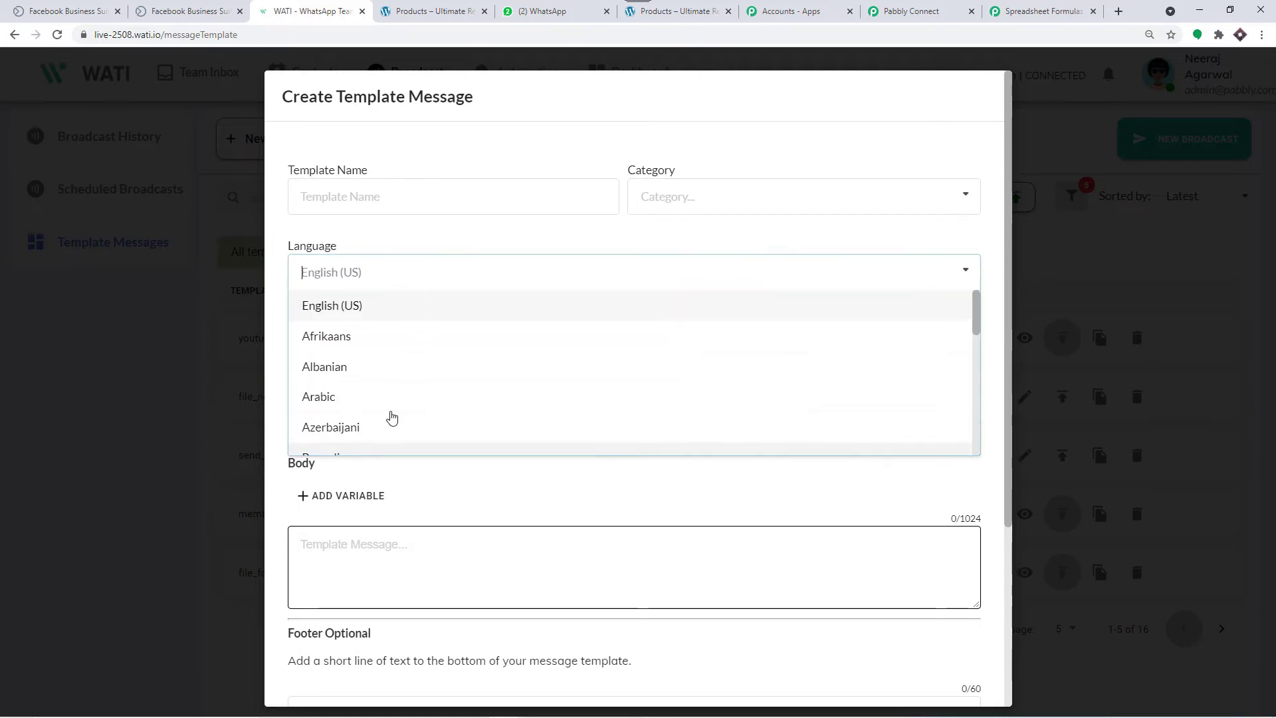
{"action": "left_click", "coordinate": [507, 228]}
{"action": "scroll", "coordinate": [500, 313], "scroll_direction": "down", "scroll_amount": 1}
{"action": "scroll", "coordinate": [499, 314], "scroll_direction": "down", "scroll_amount": 2}
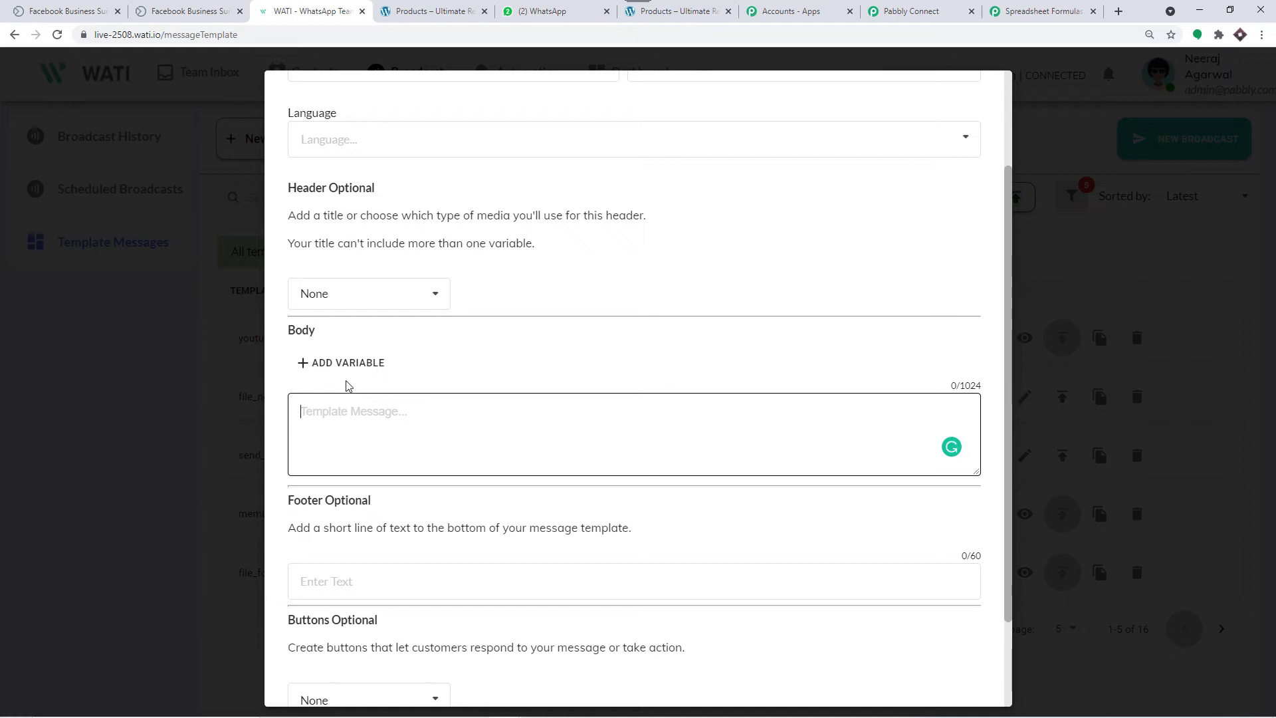
Step: Write the template body 'Hello {{name}}'
{"action": "type", "text": "H"}
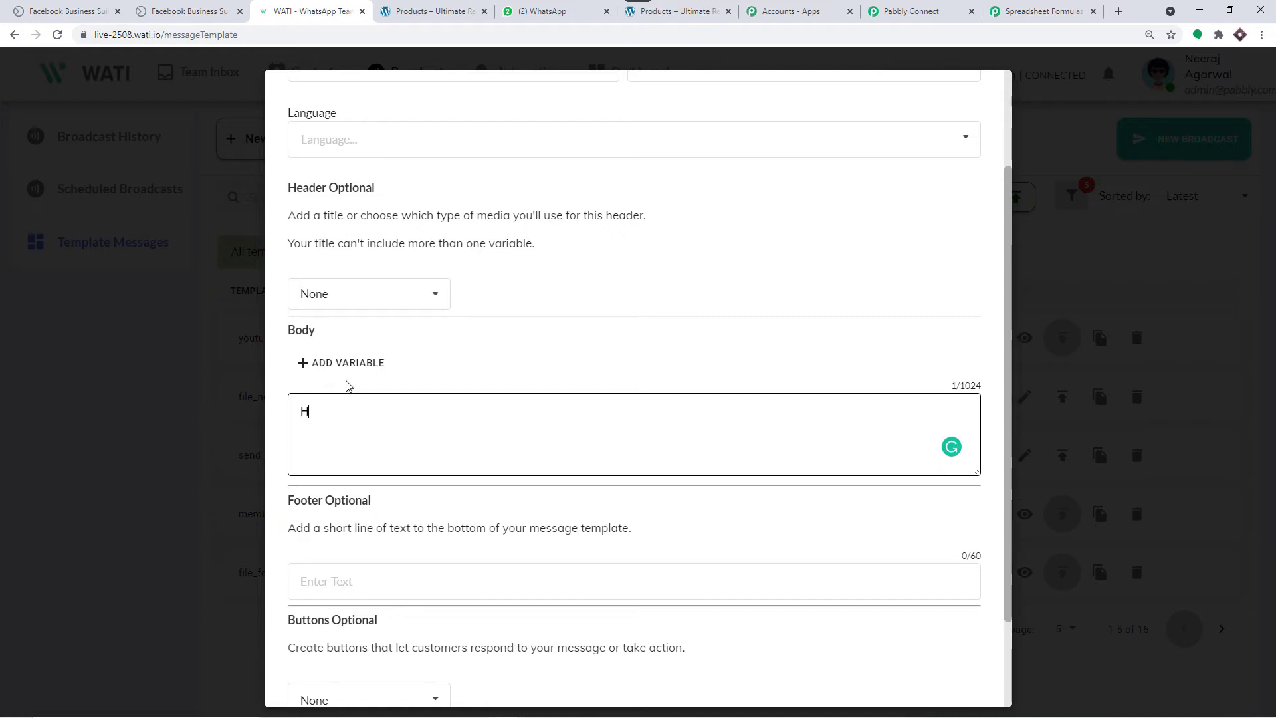
{"action": "type", "text": "ello {{}}"}
{"action": "left_click", "coordinate": [337, 411]}
{"action": "type", "text": "name"}
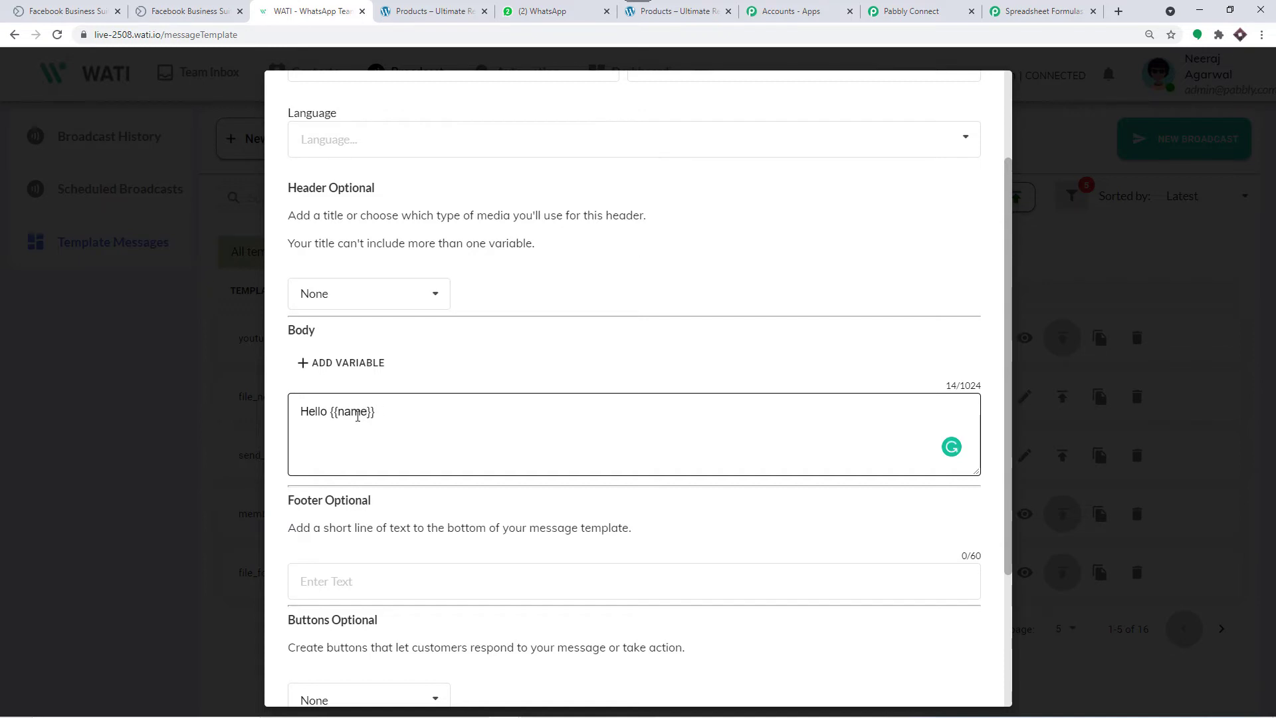
{"action": "scroll", "coordinate": [440, 368], "scroll_direction": "down", "scroll_amount": 2}
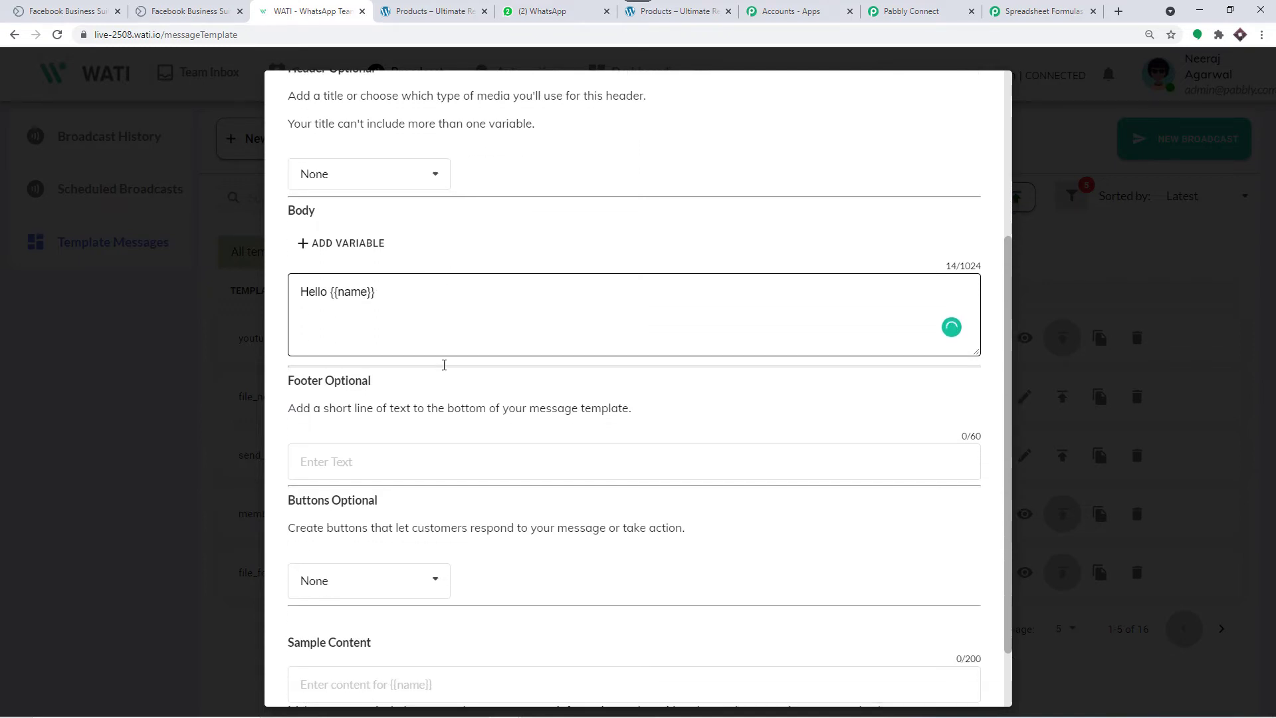
{"action": "scroll", "coordinate": [432, 293], "scroll_direction": "up", "scroll_amount": 4}
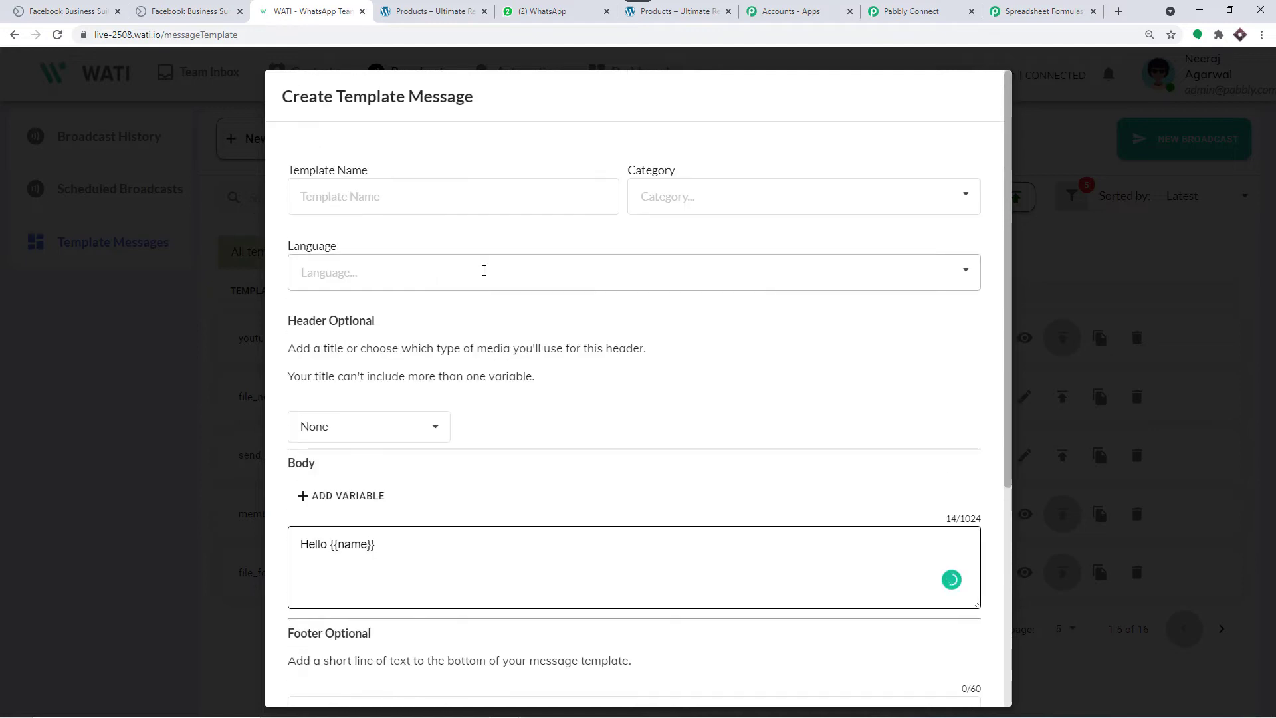
{"action": "scroll", "coordinate": [452, 339], "scroll_direction": "down", "scroll_amount": 1}
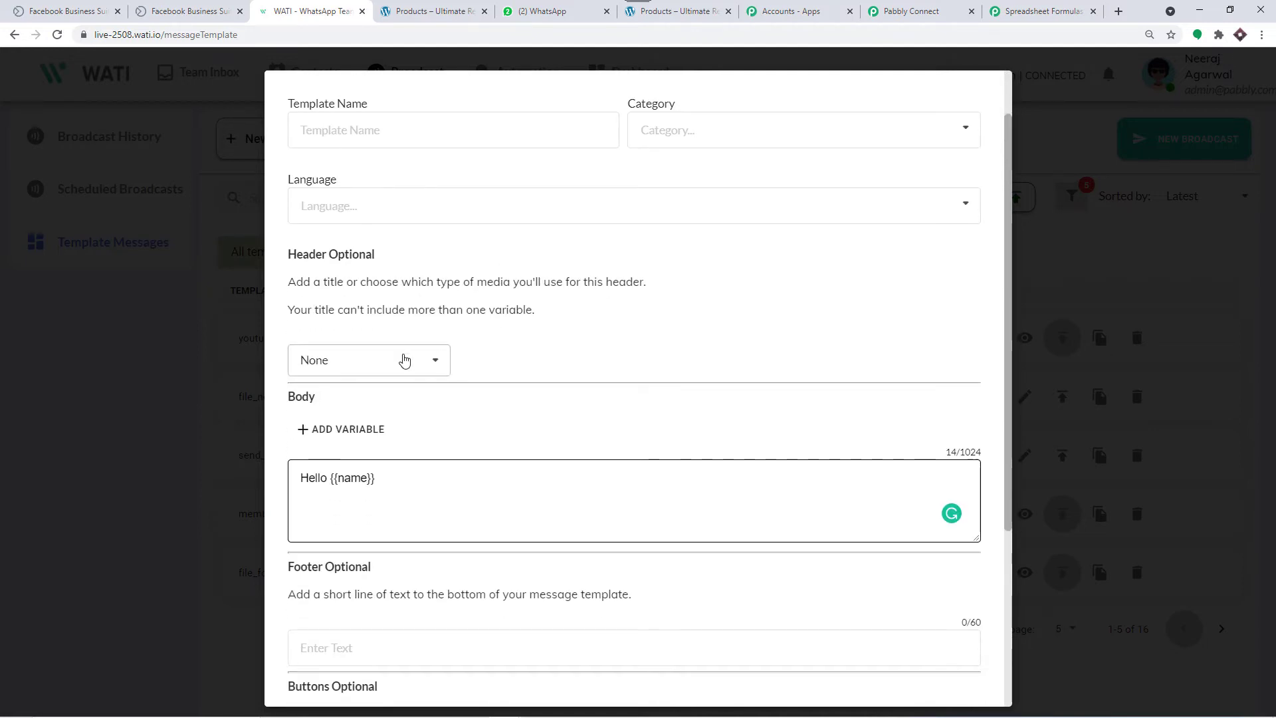
Step: Set the header type to Media, then discard the unsaved template
{"action": "left_click", "coordinate": [404, 359]}
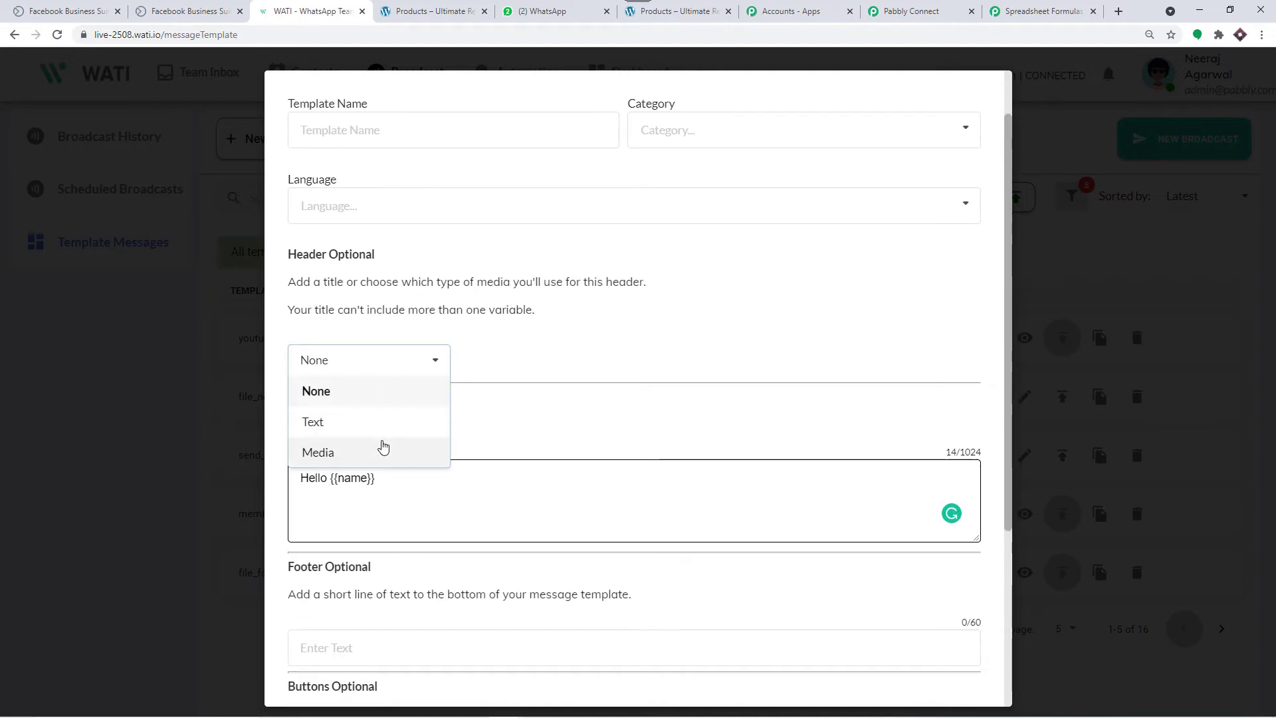
{"action": "left_click", "coordinate": [384, 450]}
{"action": "scroll", "coordinate": [589, 412], "scroll_direction": "down", "scroll_amount": 1}
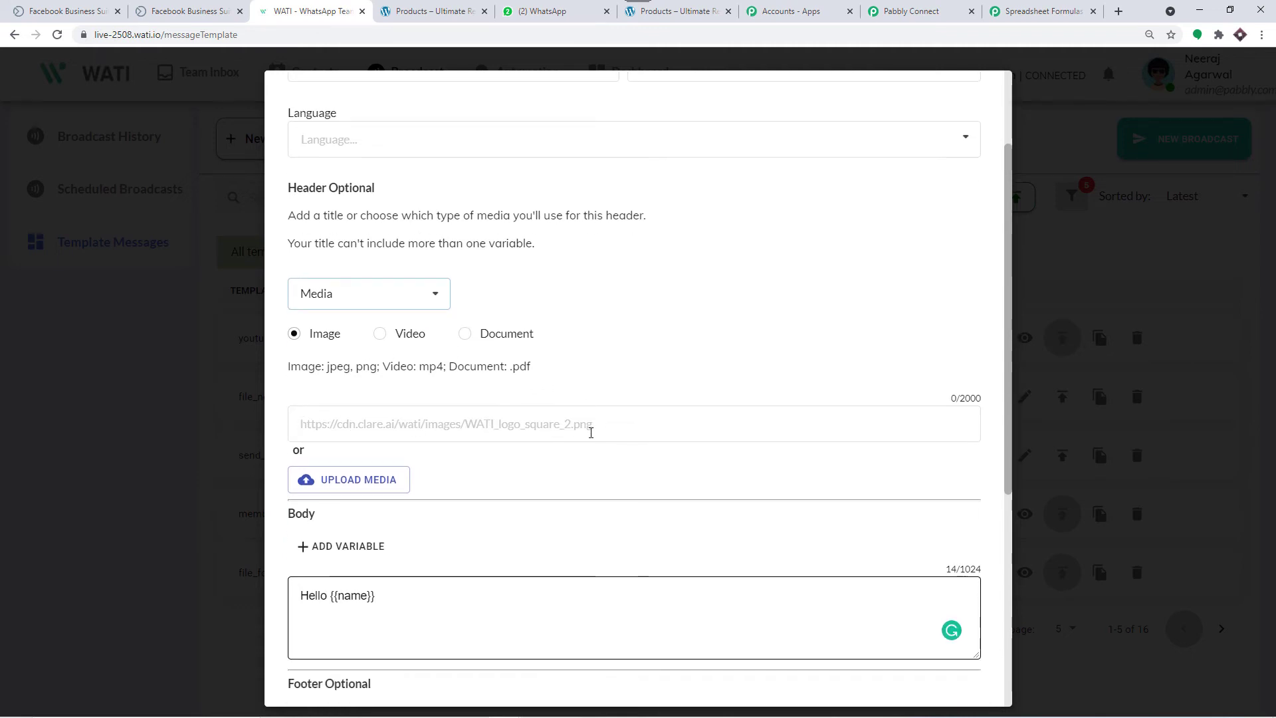
{"action": "scroll", "coordinate": [582, 388], "scroll_direction": "down", "scroll_amount": 2}
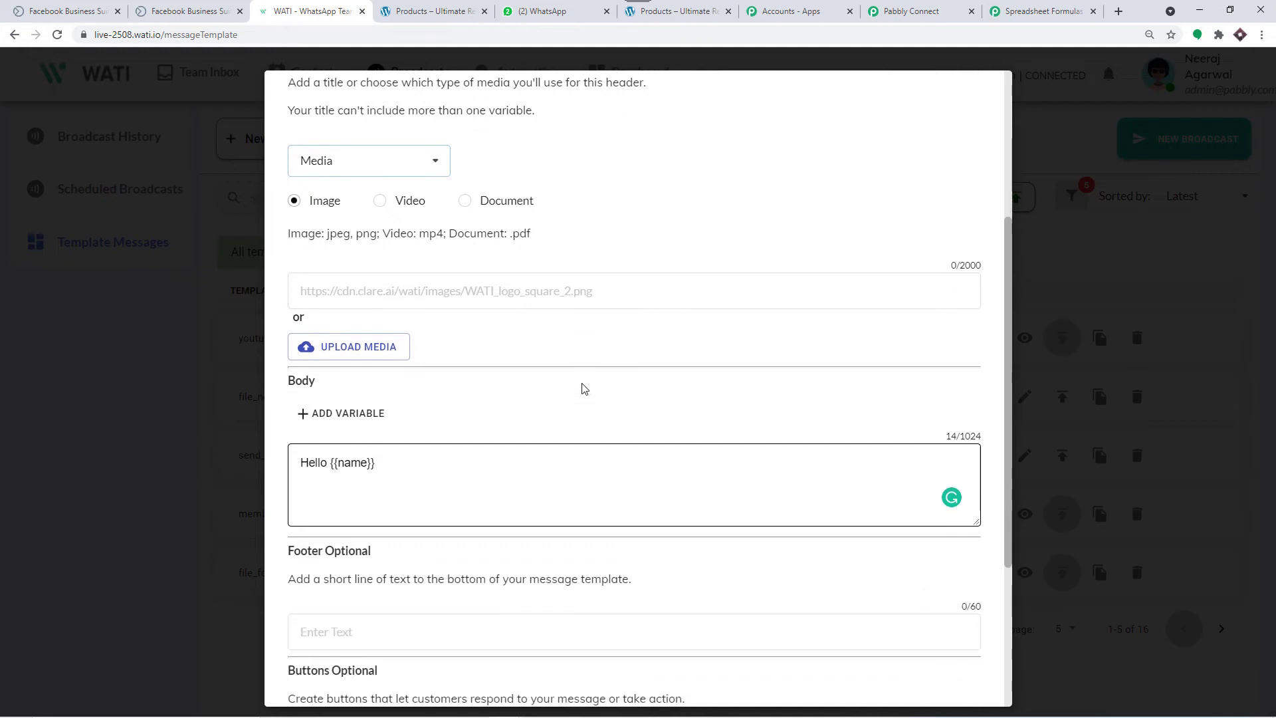
{"action": "scroll", "coordinate": [584, 389], "scroll_direction": "down", "scroll_amount": 1}
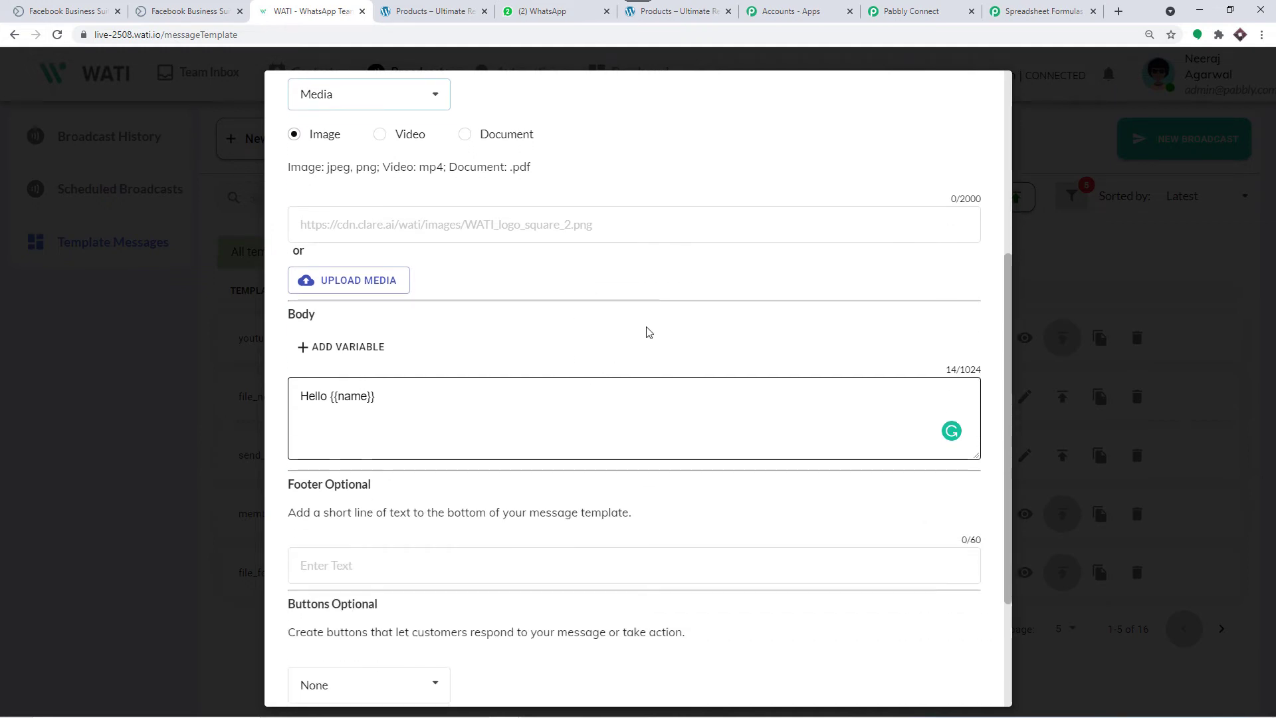
{"action": "left_click", "coordinate": [1067, 105]}
Step: View file_for_new_lead again, then return to the Pabbly Connect workflow
{"action": "scroll", "coordinate": [598, 372], "scroll_direction": "down", "scroll_amount": 1}
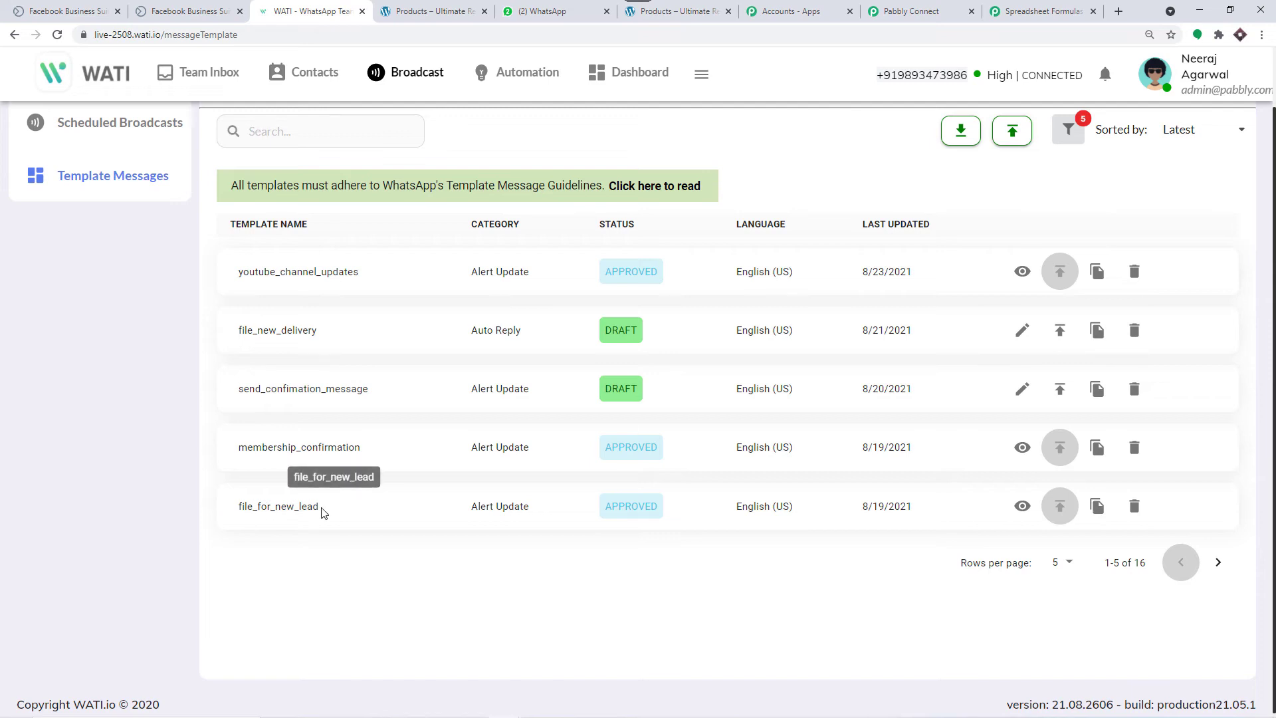
{"action": "left_click", "coordinate": [1023, 507]}
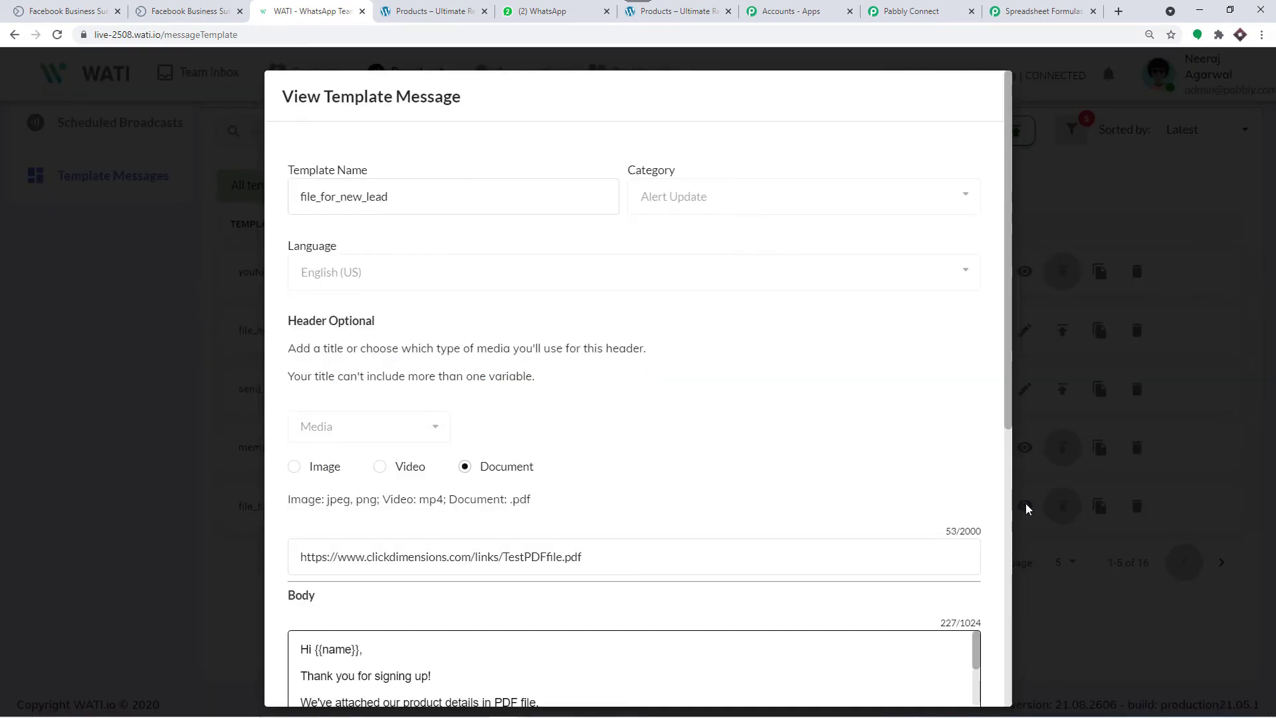
{"action": "scroll", "coordinate": [676, 349], "scroll_direction": "down", "scroll_amount": 5}
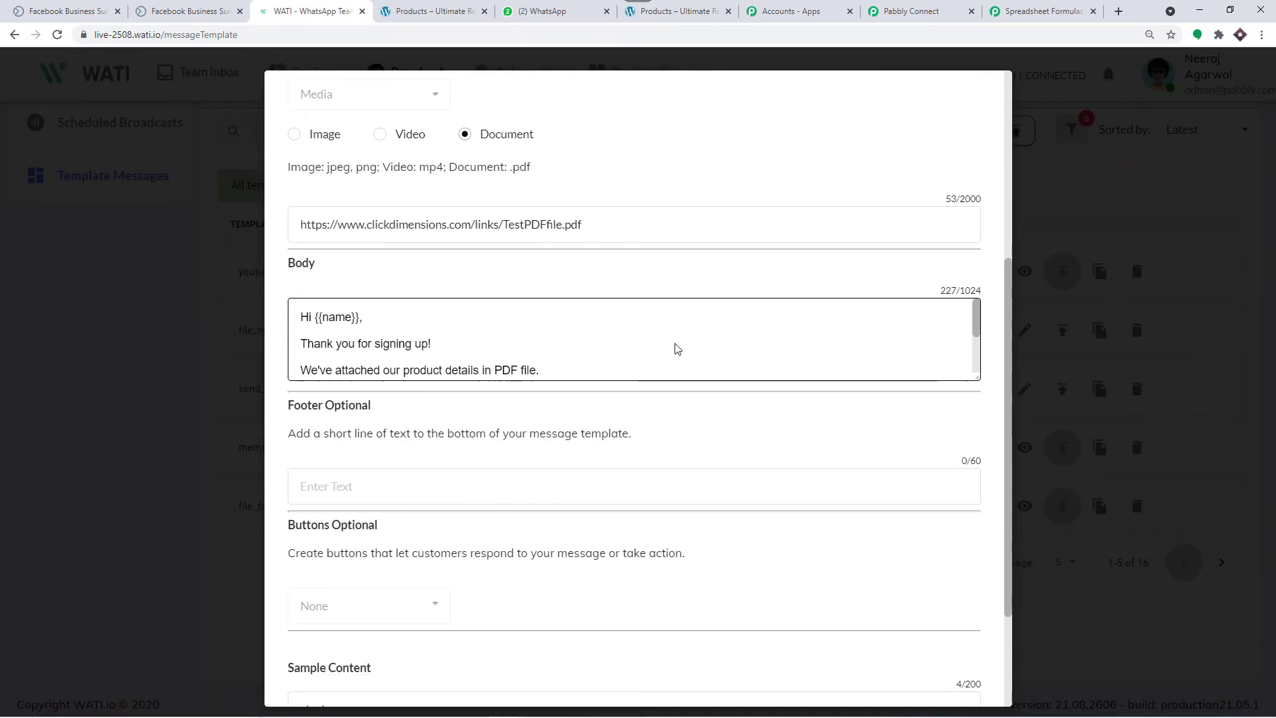
{"action": "left_click", "coordinate": [1061, 6]}
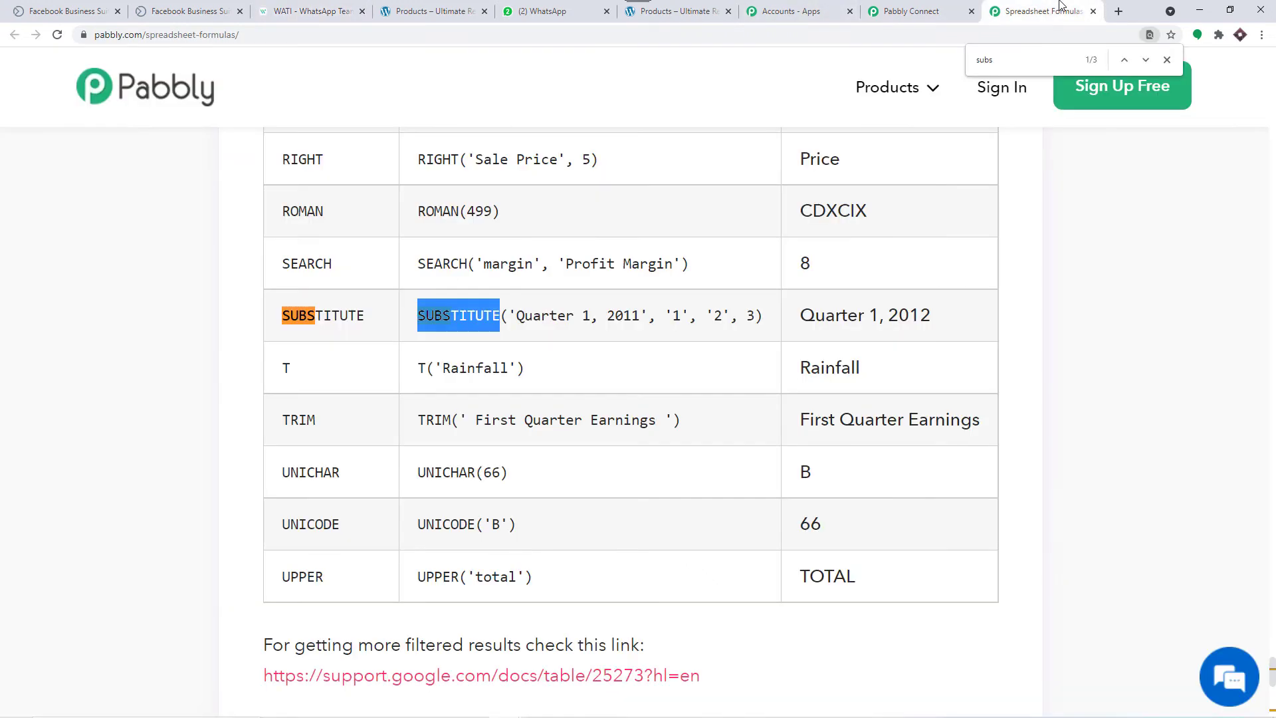
{"action": "left_click", "coordinate": [911, 11]}
Step: Compare the available templates and preview file_for_new_lead in WATI
{"action": "scroll", "coordinate": [771, 307], "scroll_direction": "down", "scroll_amount": 5}
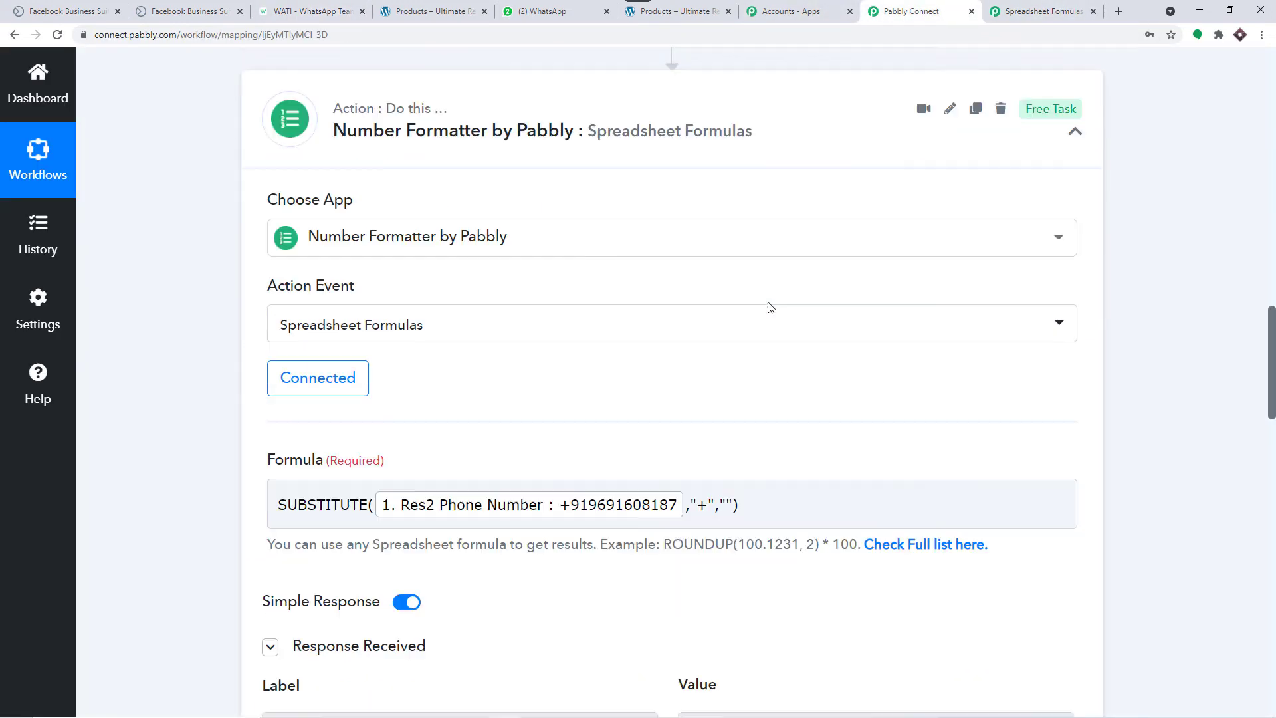
{"action": "scroll", "coordinate": [770, 307], "scroll_direction": "down", "scroll_amount": 15}
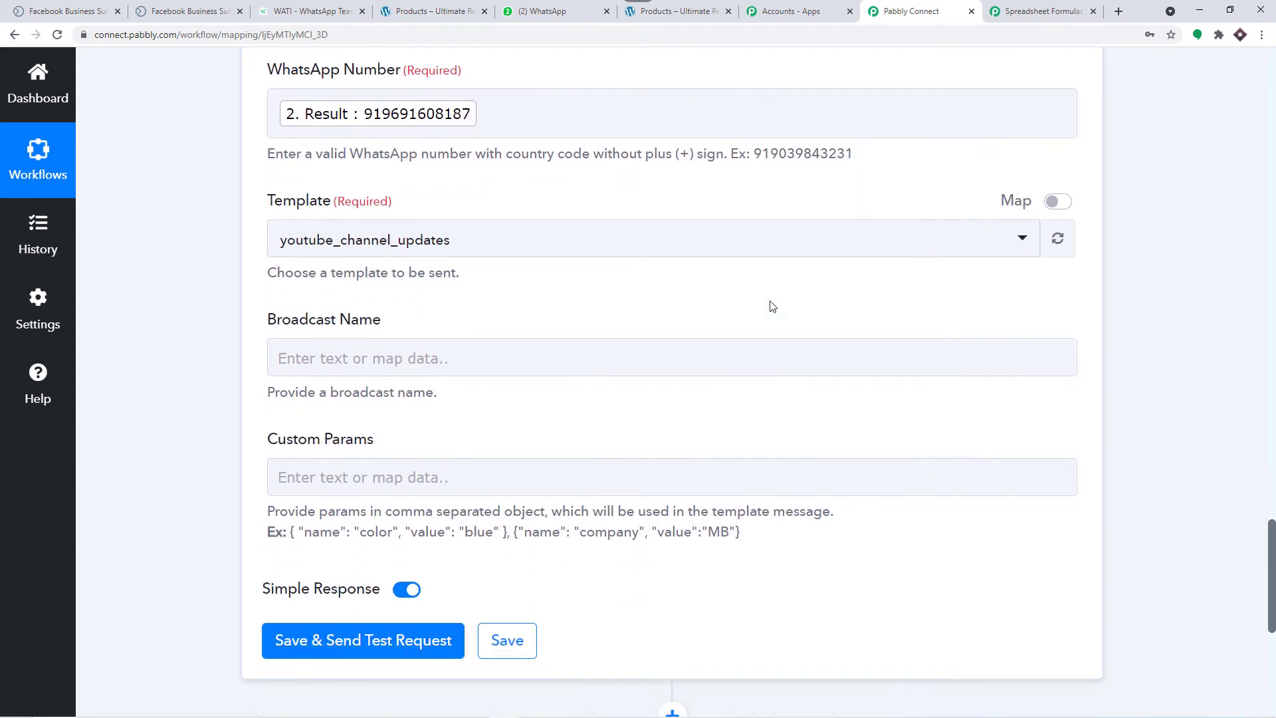
{"action": "scroll", "coordinate": [770, 307], "scroll_direction": "down", "scroll_amount": 1}
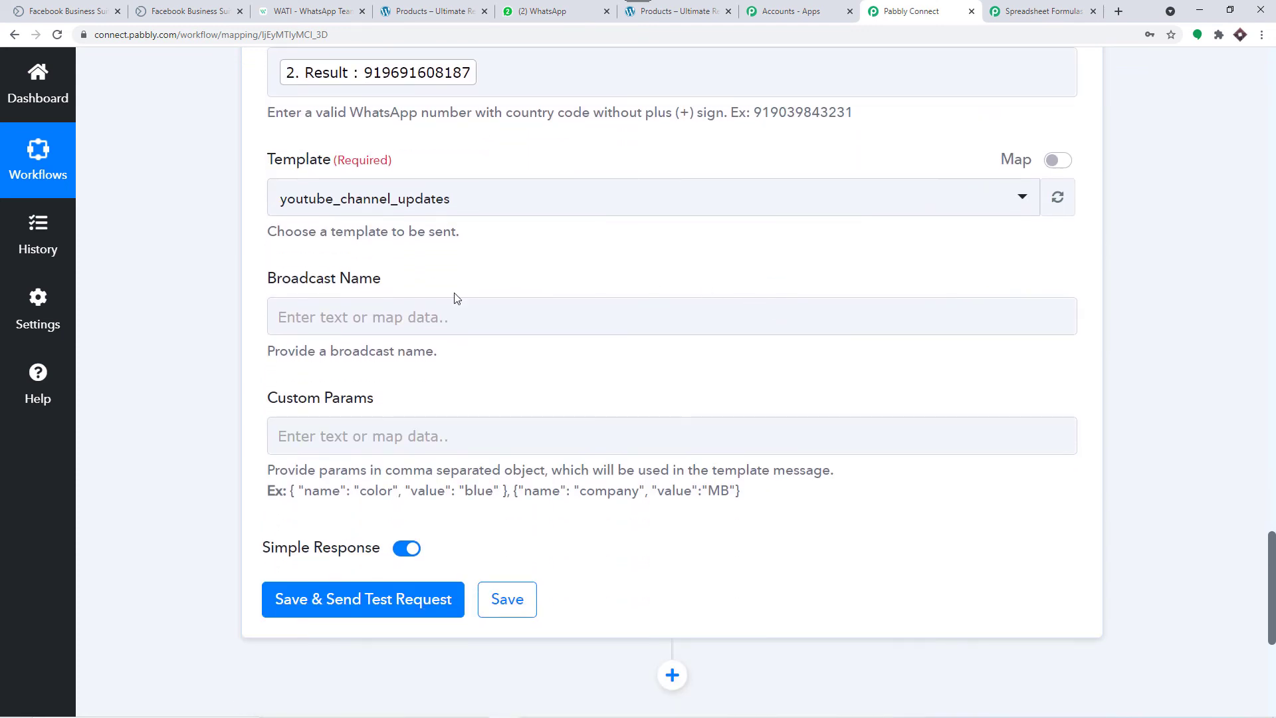
{"action": "left_click", "coordinate": [402, 200]}
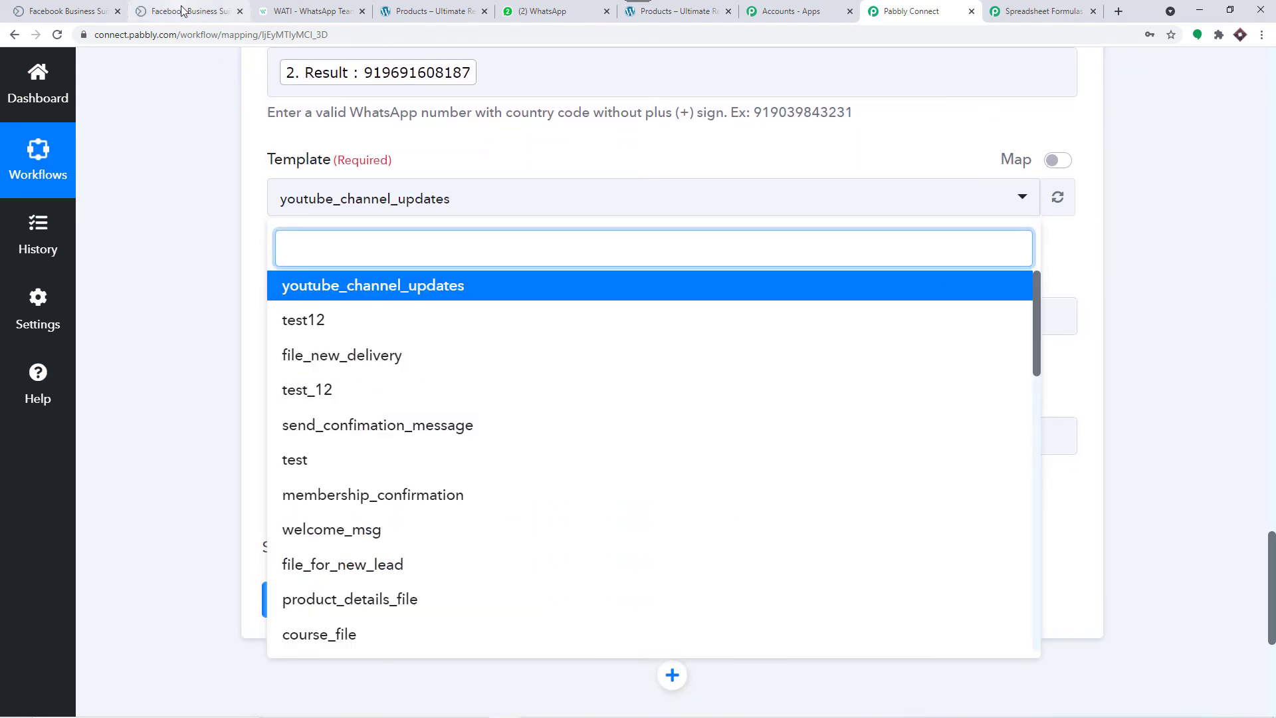
{"action": "left_click", "coordinate": [309, 11]}
{"action": "left_click", "coordinate": [1077, 171]}
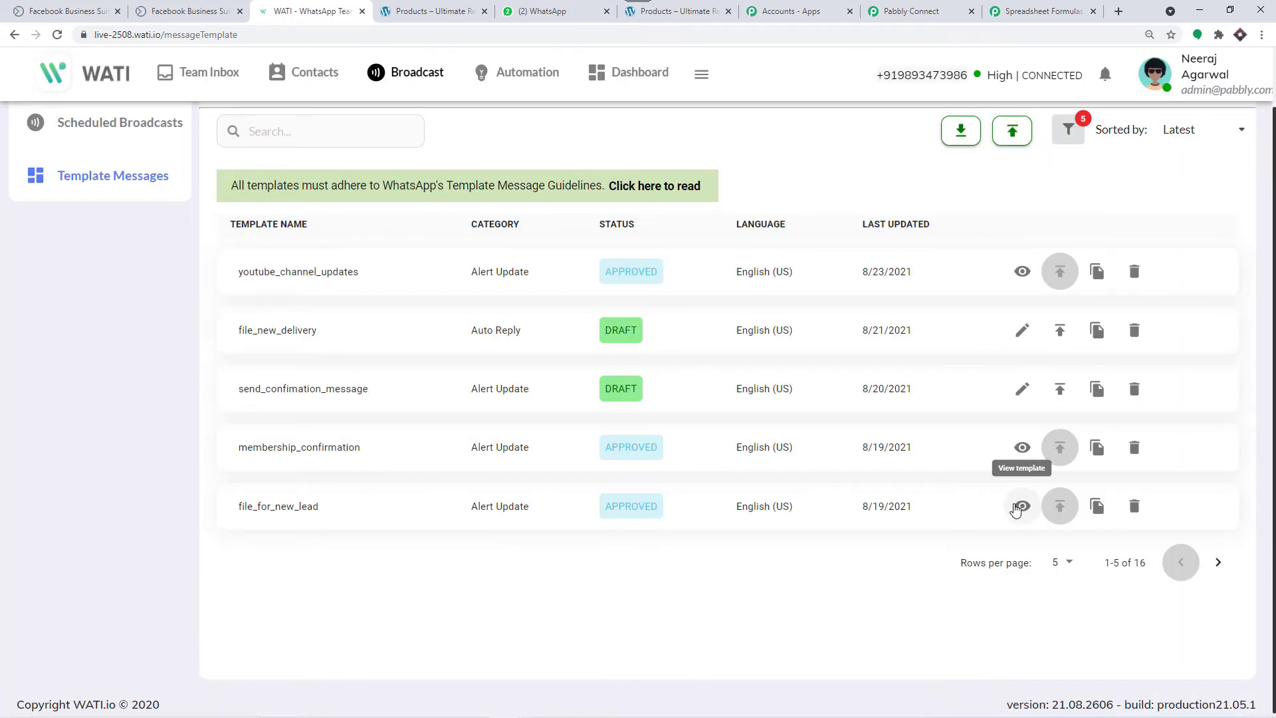
{"action": "left_click", "coordinate": [1022, 506]}
{"action": "left_click", "coordinate": [1009, 13]}
Step: Search 'file' in the WATI step's Template dropdown and select file_for_new_lead
{"action": "left_click", "coordinate": [917, 11]}
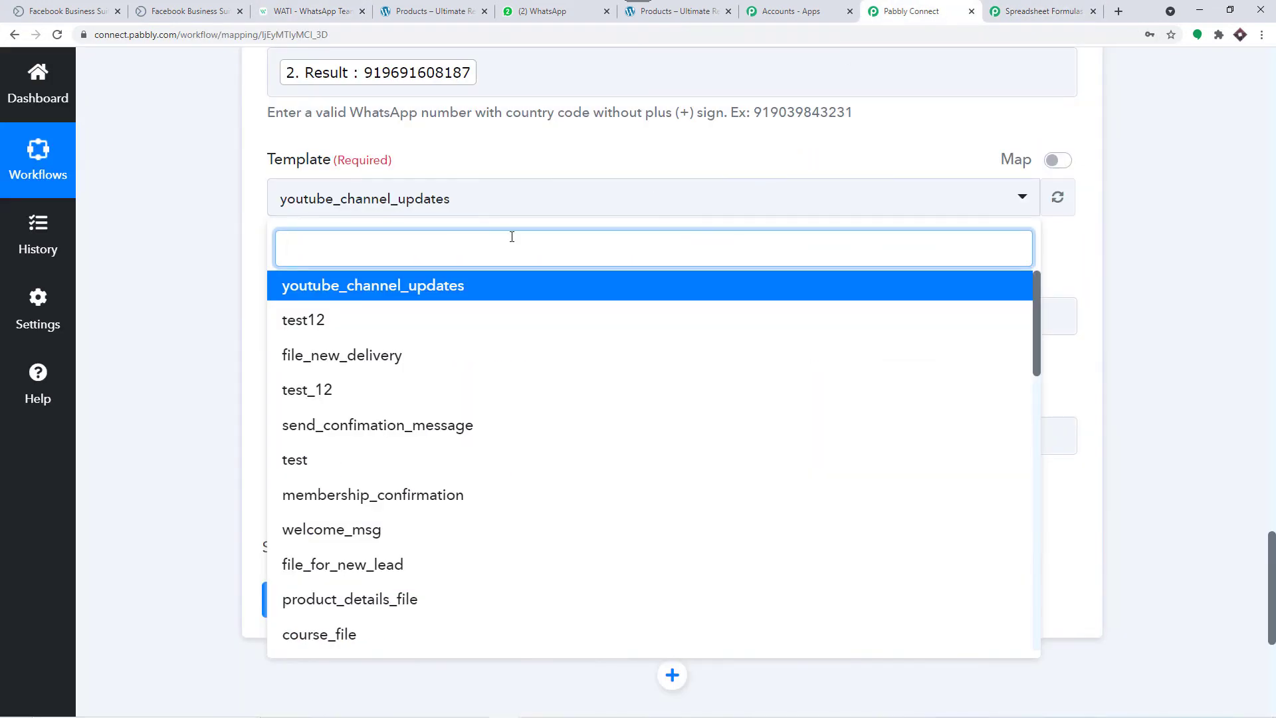
{"action": "type", "text": "file"}
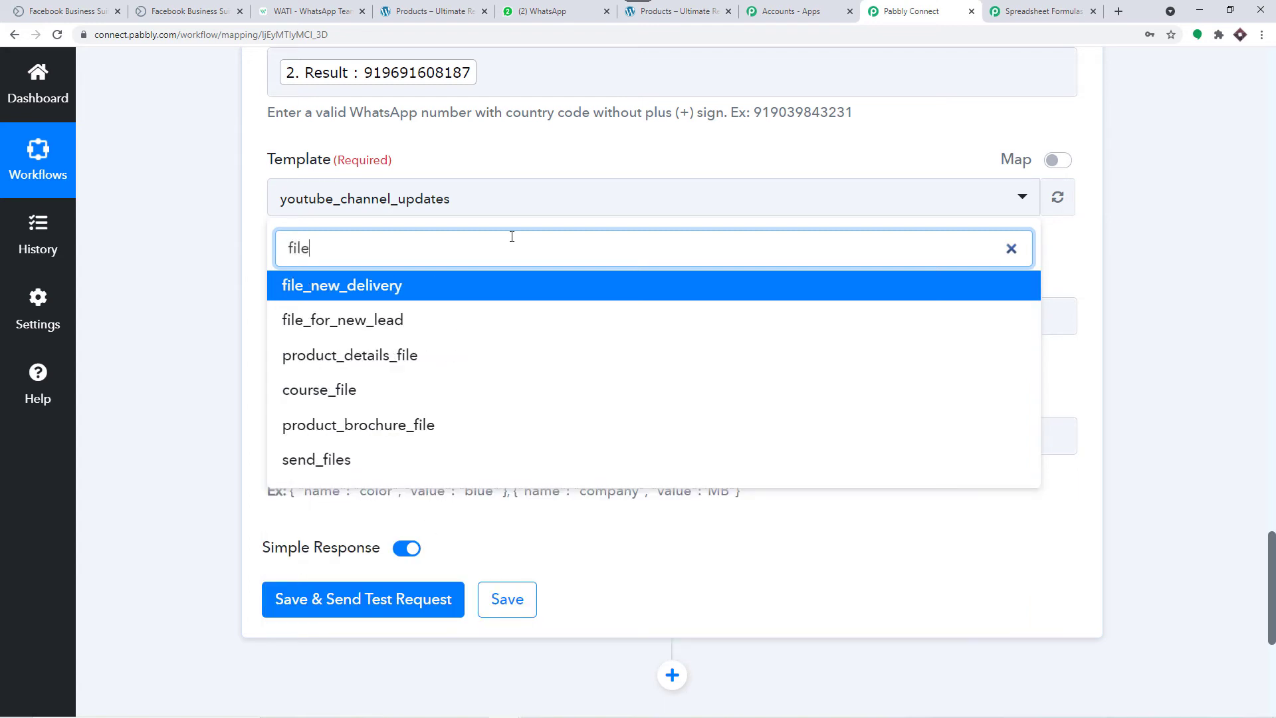
{"action": "left_click", "coordinate": [373, 320]}
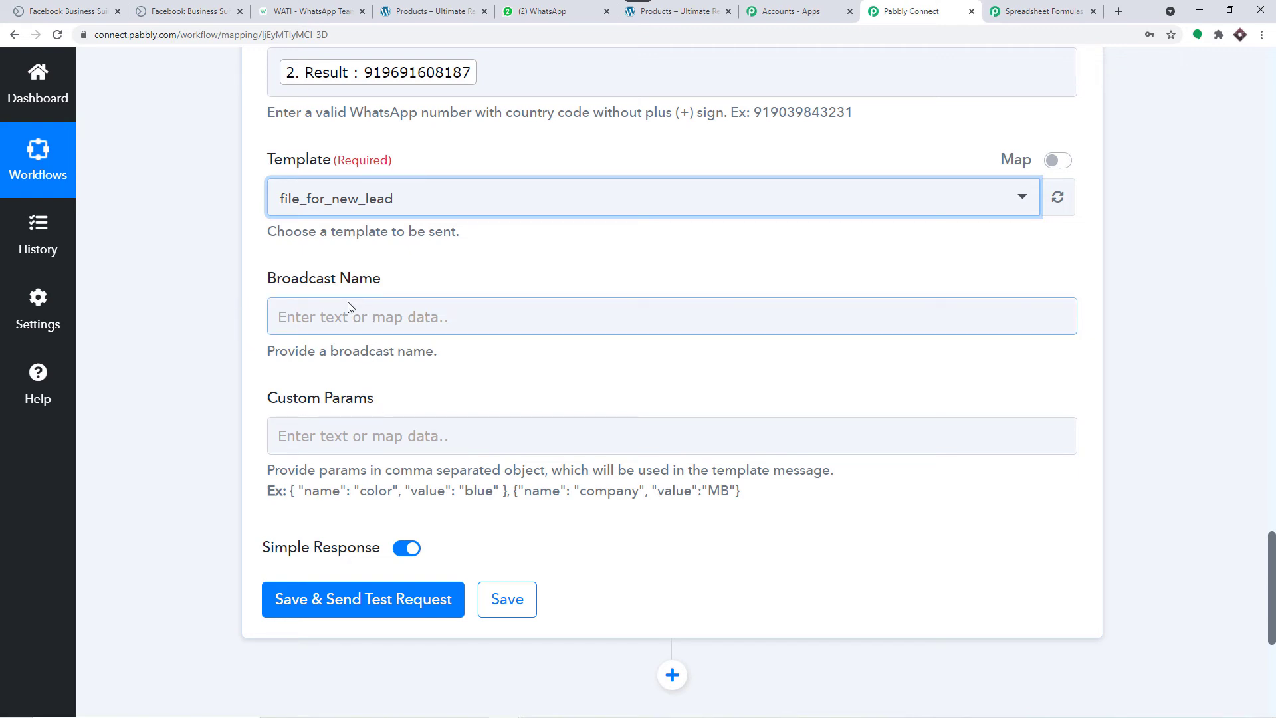
{"action": "left_click", "coordinate": [306, 11]}
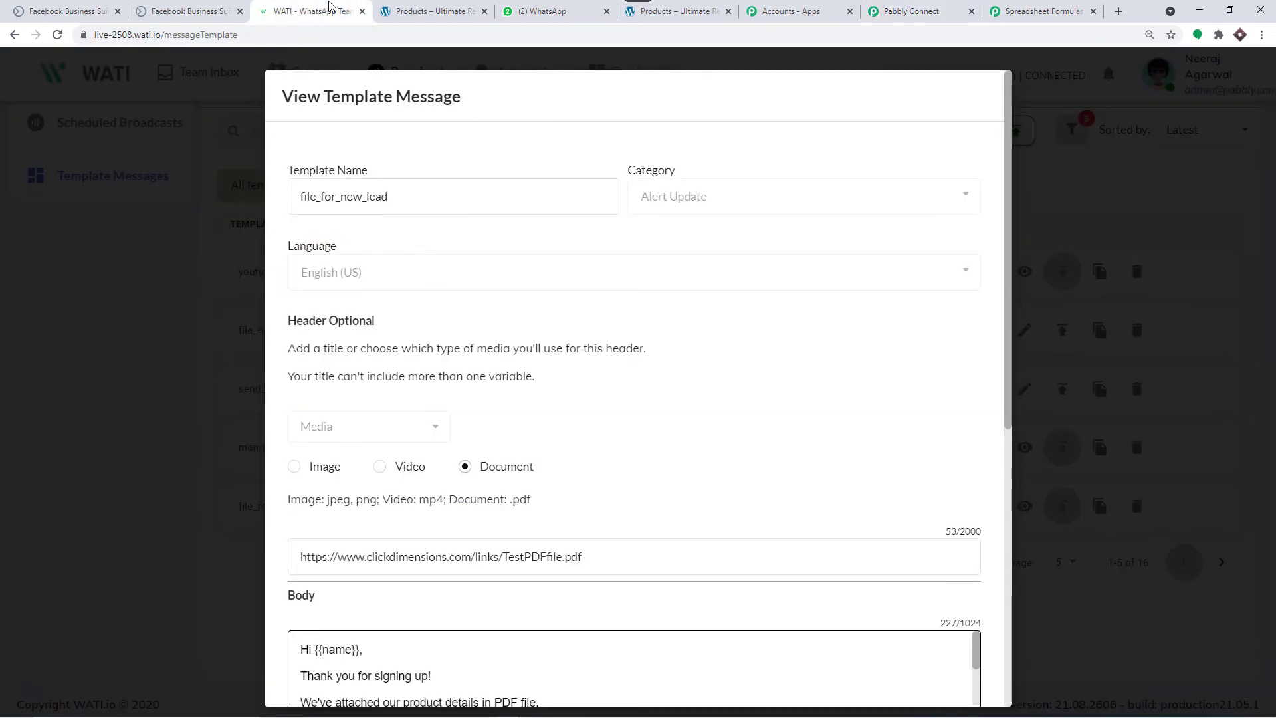
Step: Inspect the {{name}} and {{website_link}} body variables, then select Pabbly's Custom Params example object
{"action": "scroll", "coordinate": [507, 433], "scroll_direction": "down", "scroll_amount": 4}
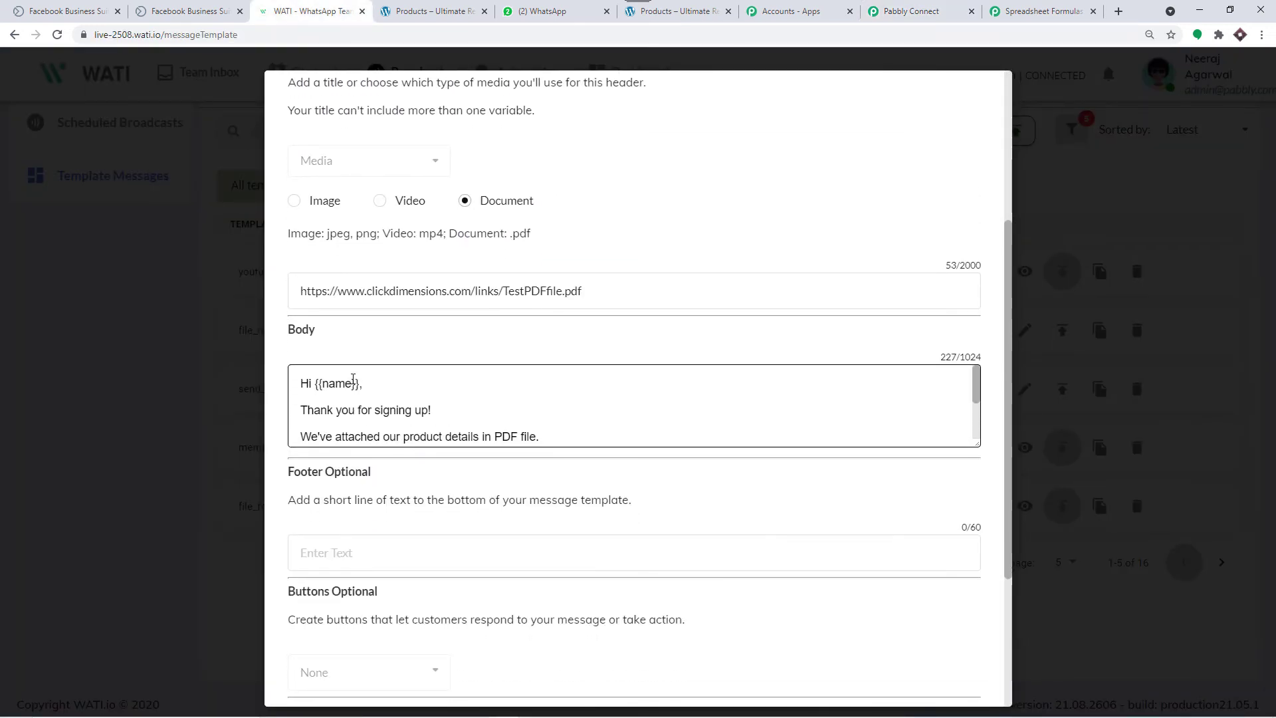
{"action": "double_click", "coordinate": [324, 386]}
{"action": "scroll", "coordinate": [690, 384], "scroll_direction": "down", "scroll_amount": 3}
{"action": "left_click_drag", "start_coordinate": [904, 389], "coordinate": [836, 391]}
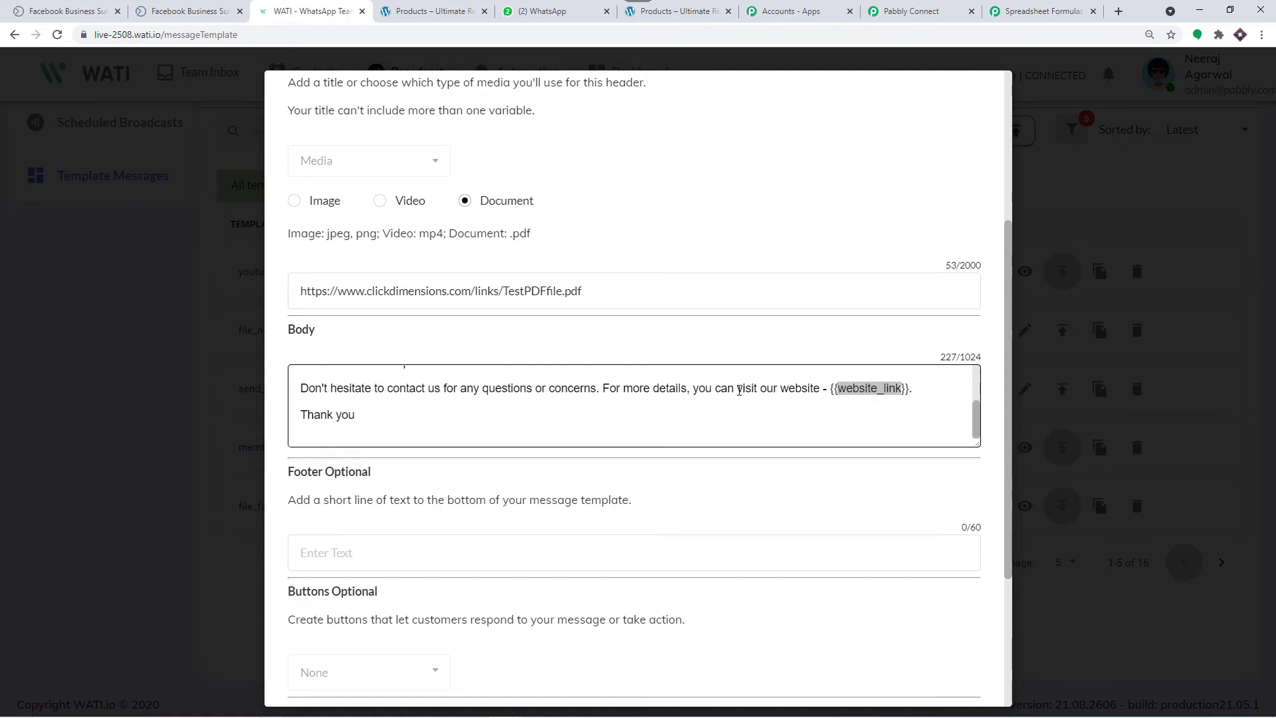
{"action": "scroll", "coordinate": [409, 384], "scroll_direction": "up", "scroll_amount": 4}
{"action": "left_click_drag", "start_coordinate": [354, 383], "coordinate": [322, 384]}
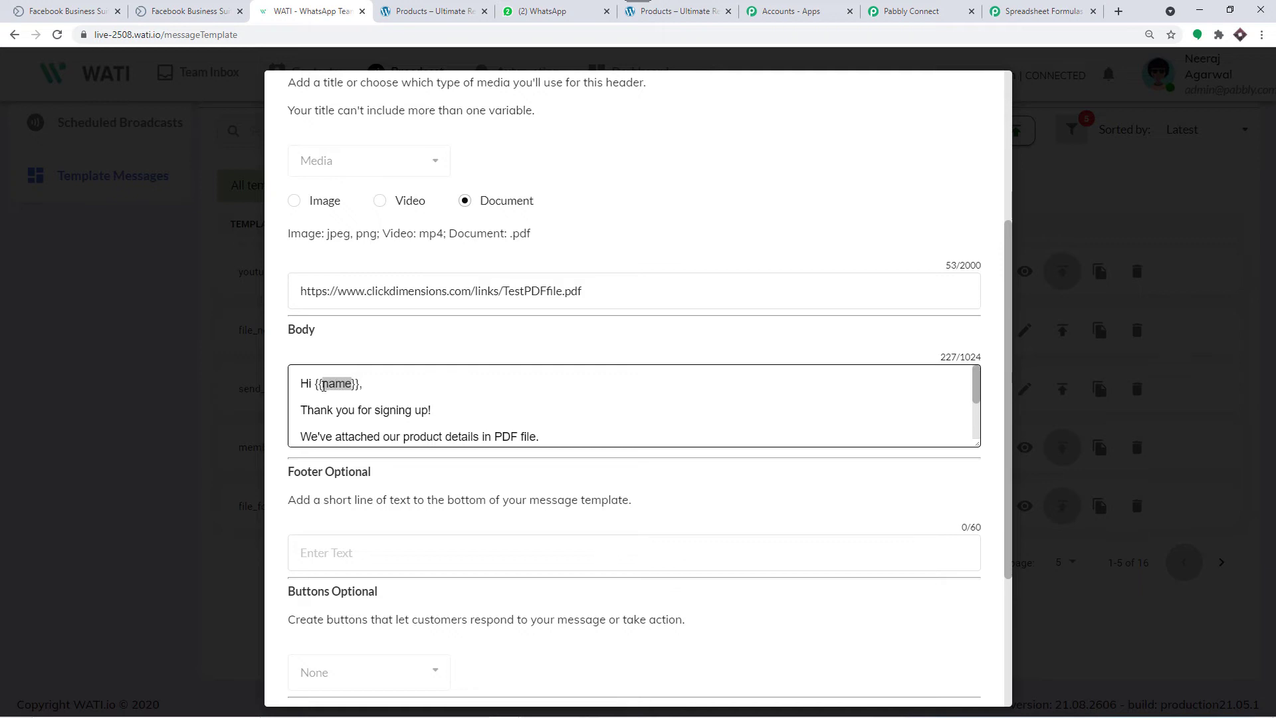
{"action": "left_click", "coordinate": [906, 6]}
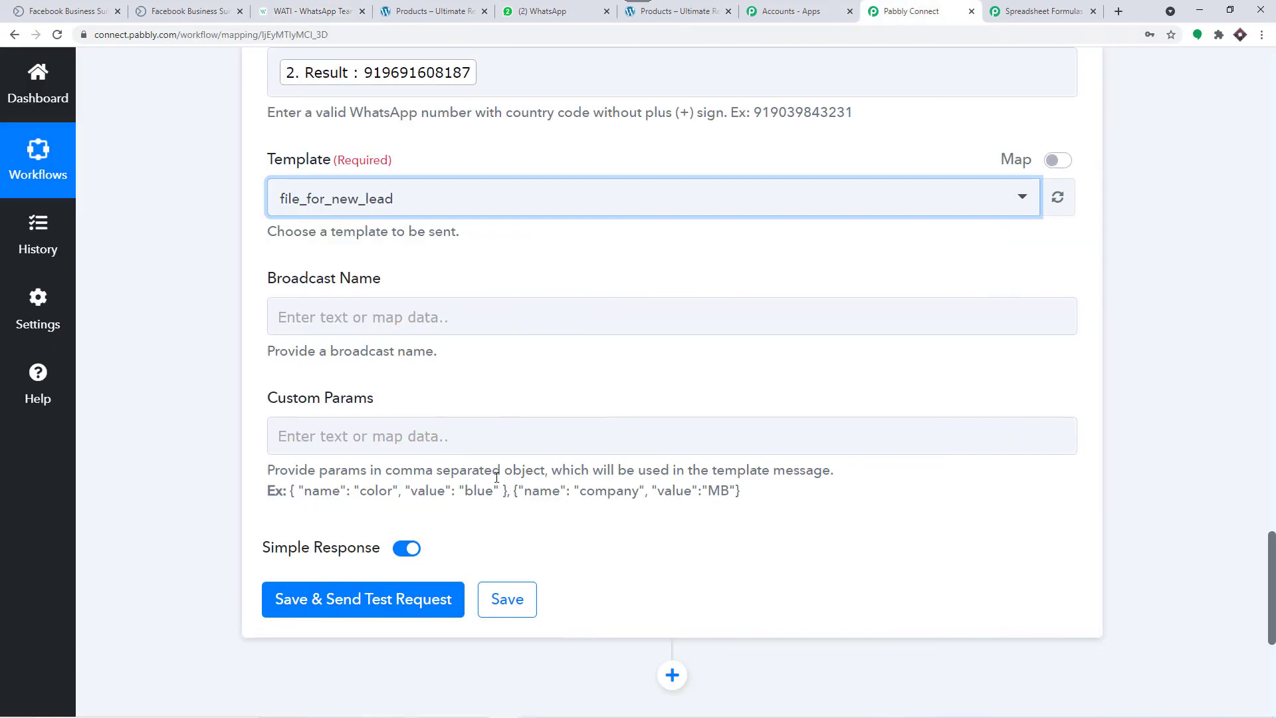
{"action": "left_click_drag", "start_coordinate": [507, 490], "coordinate": [292, 493]}
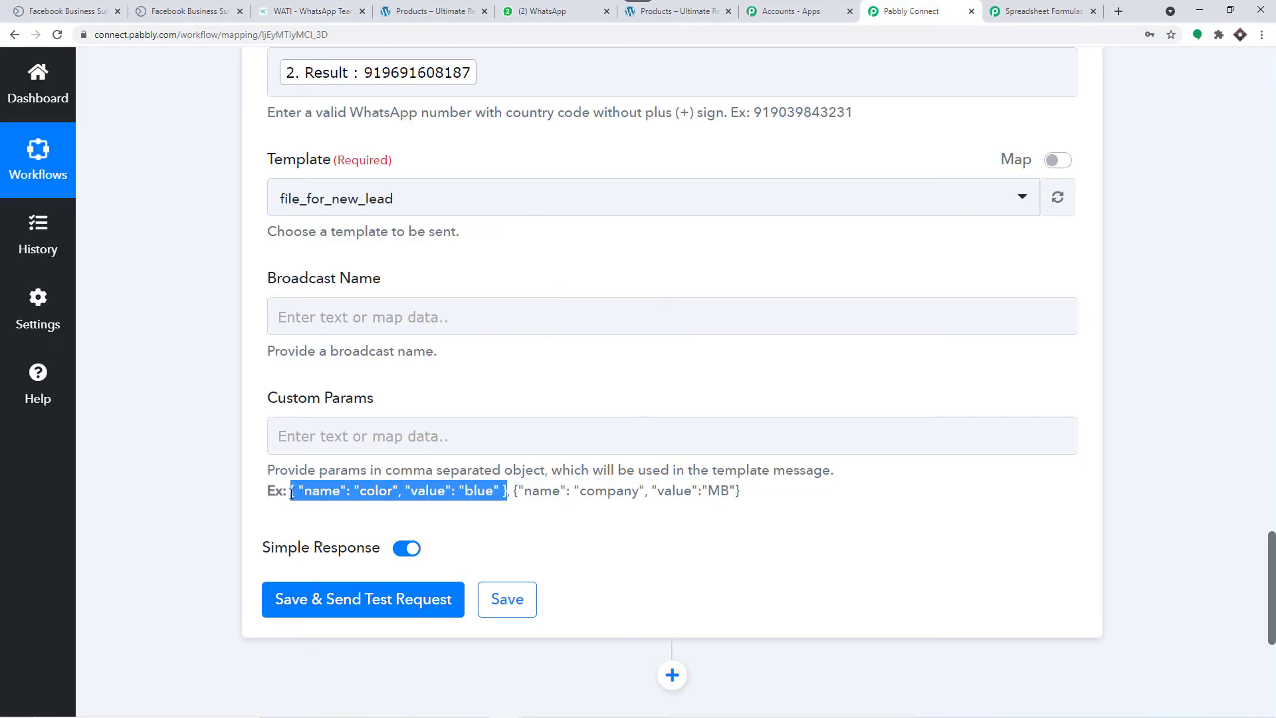
Step: Copy the hint's example parameter object and paste it into Custom Params
{"action": "right_click", "coordinate": [343, 492]}
{"action": "left_click", "coordinate": [363, 505]}
{"action": "left_click", "coordinate": [322, 441]}
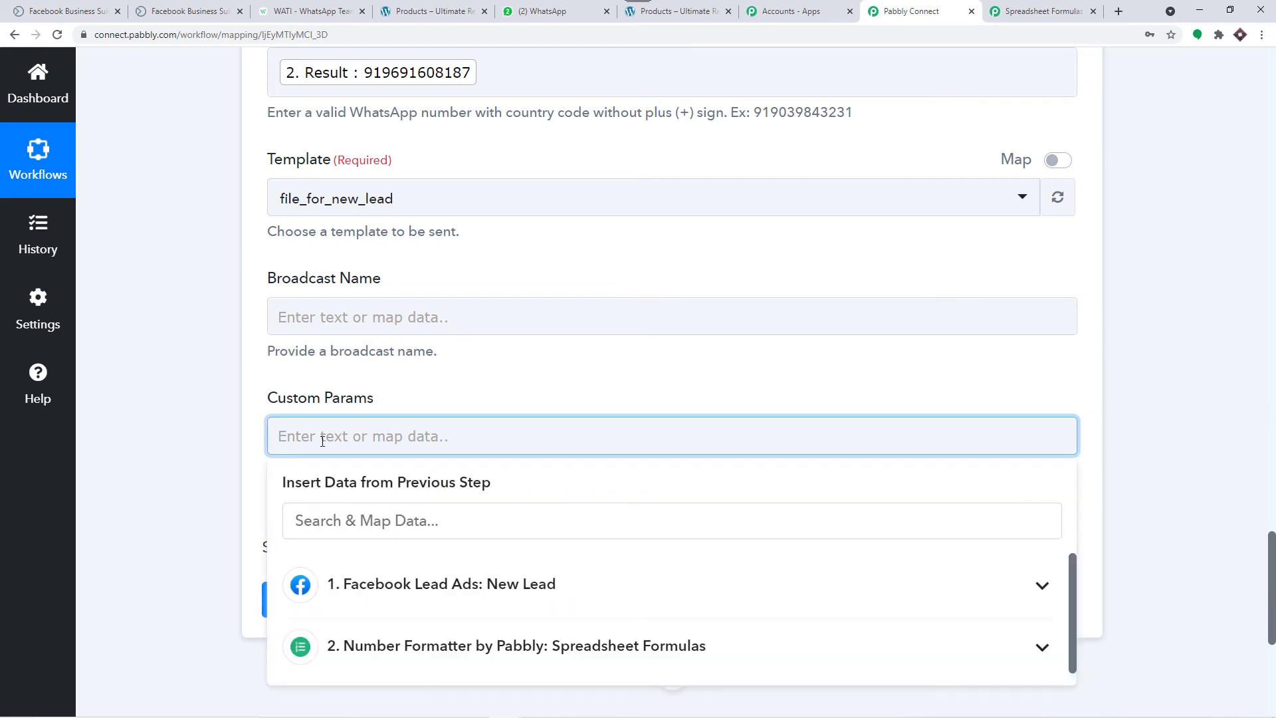
{"action": "key", "text": "ctrl+v"}
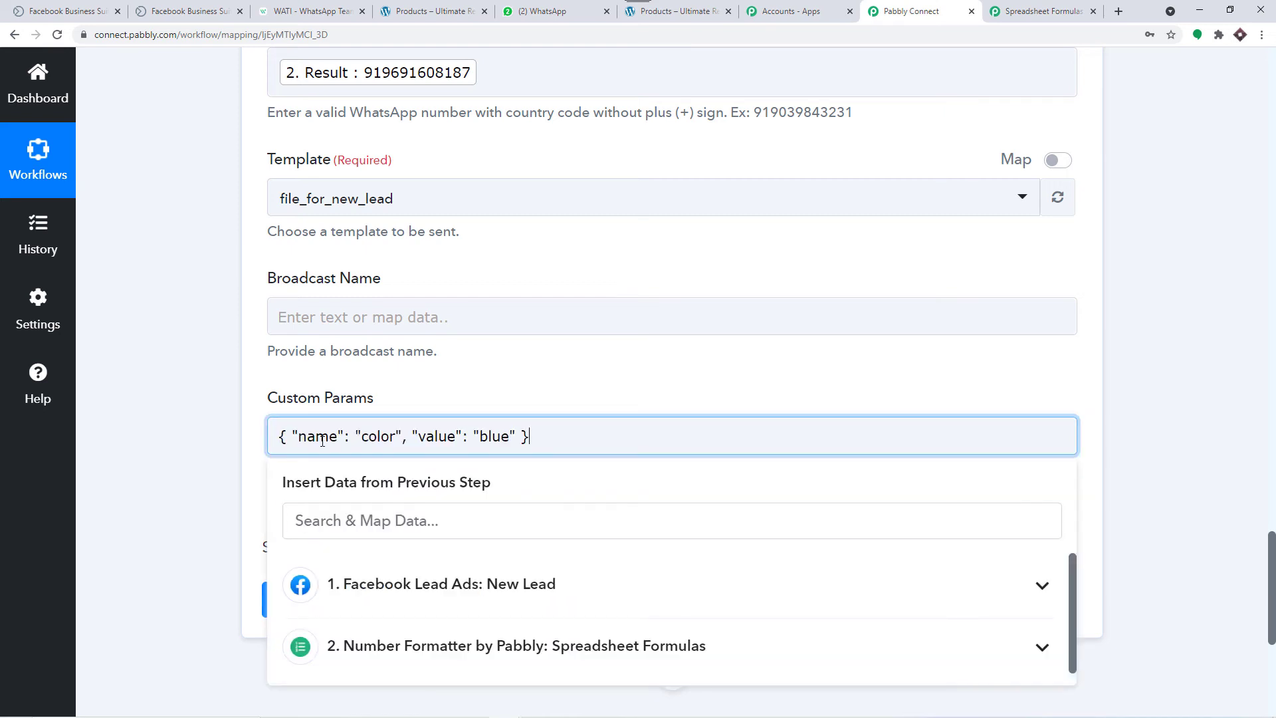
{"action": "left_click", "coordinate": [510, 376]}
{"action": "scroll", "coordinate": [510, 376], "scroll_direction": "down", "scroll_amount": 1}
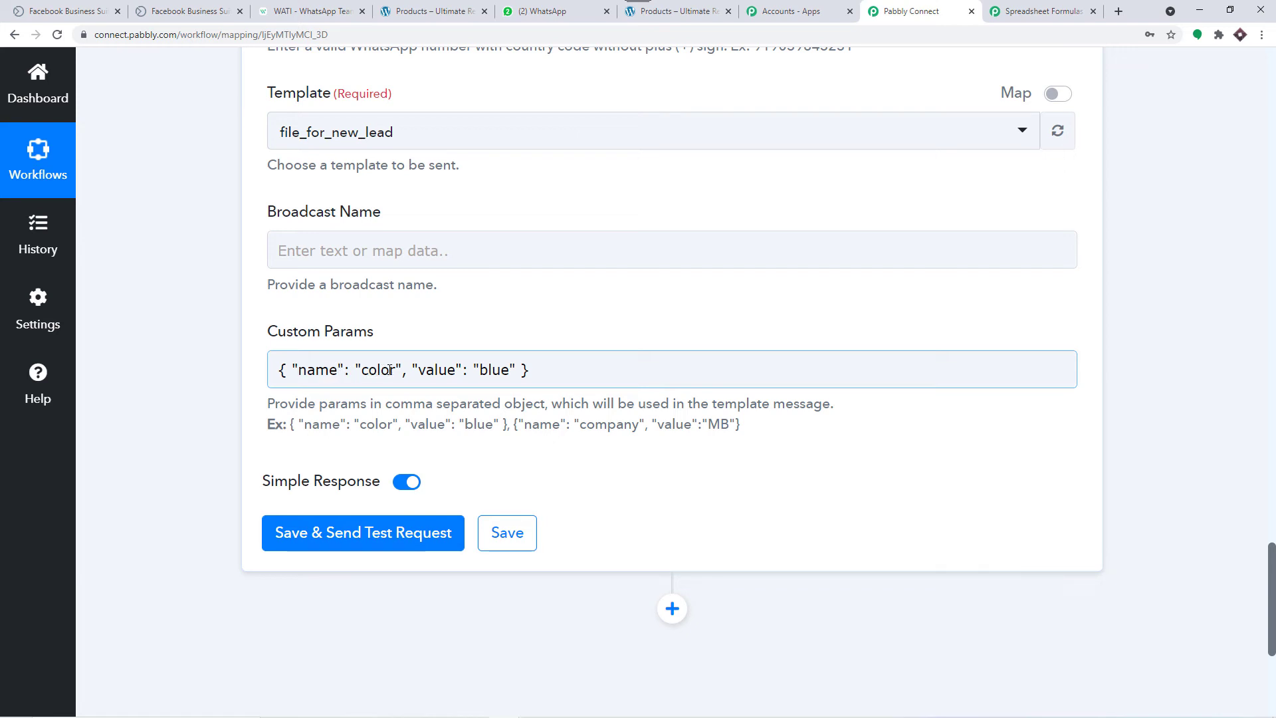
Step: Check the variable name in the WATI file_for_new_lead template body
{"action": "left_click", "coordinate": [296, 11]}
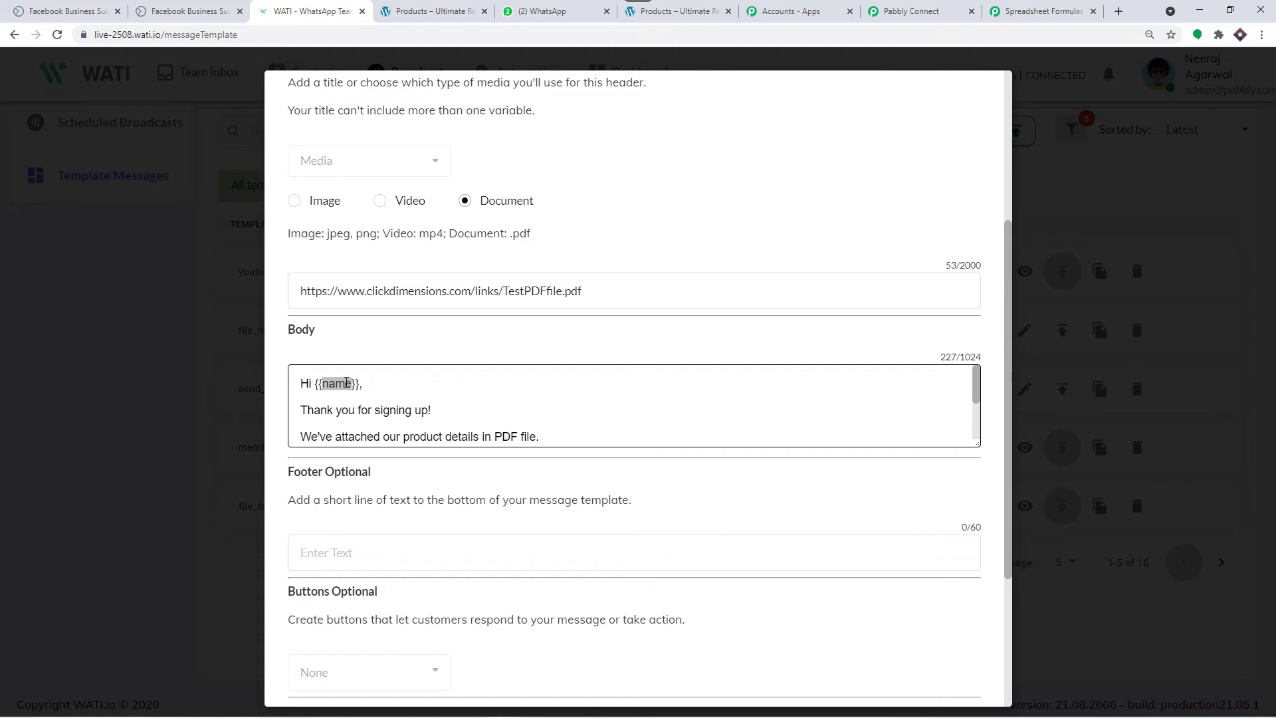
{"action": "left_click", "coordinate": [861, 14]}
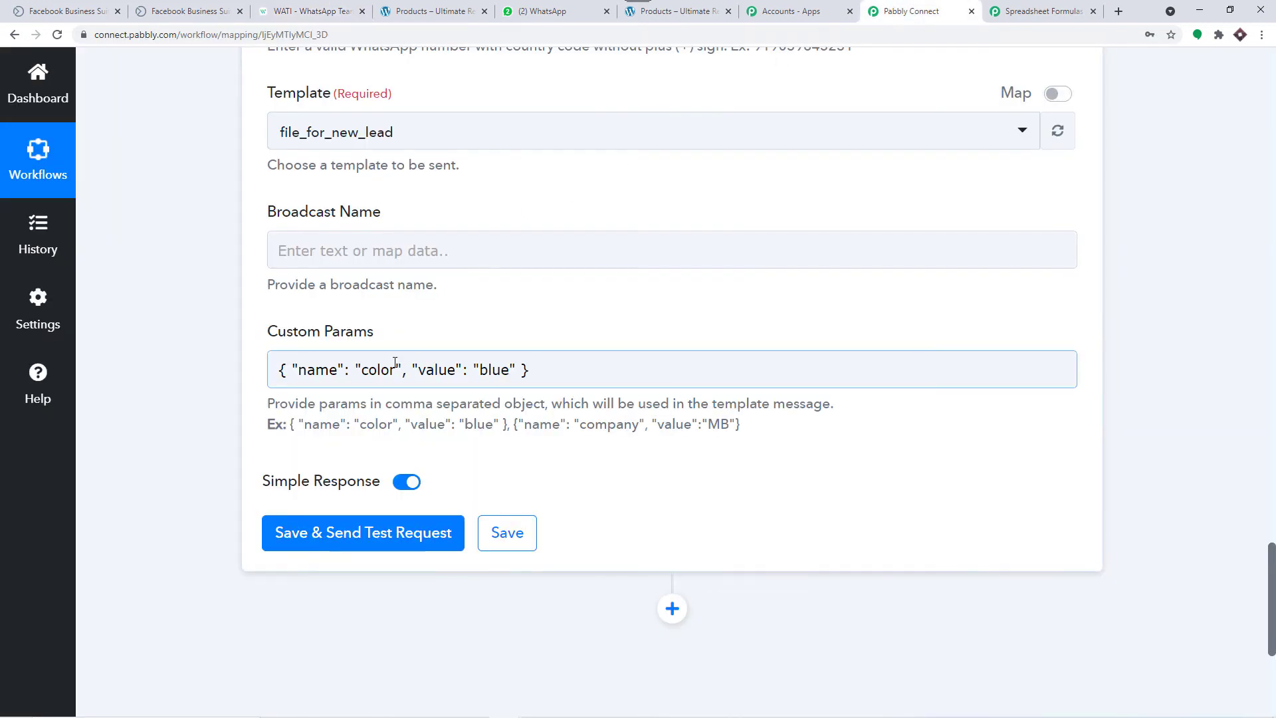
{"action": "left_click", "coordinate": [339, 11]}
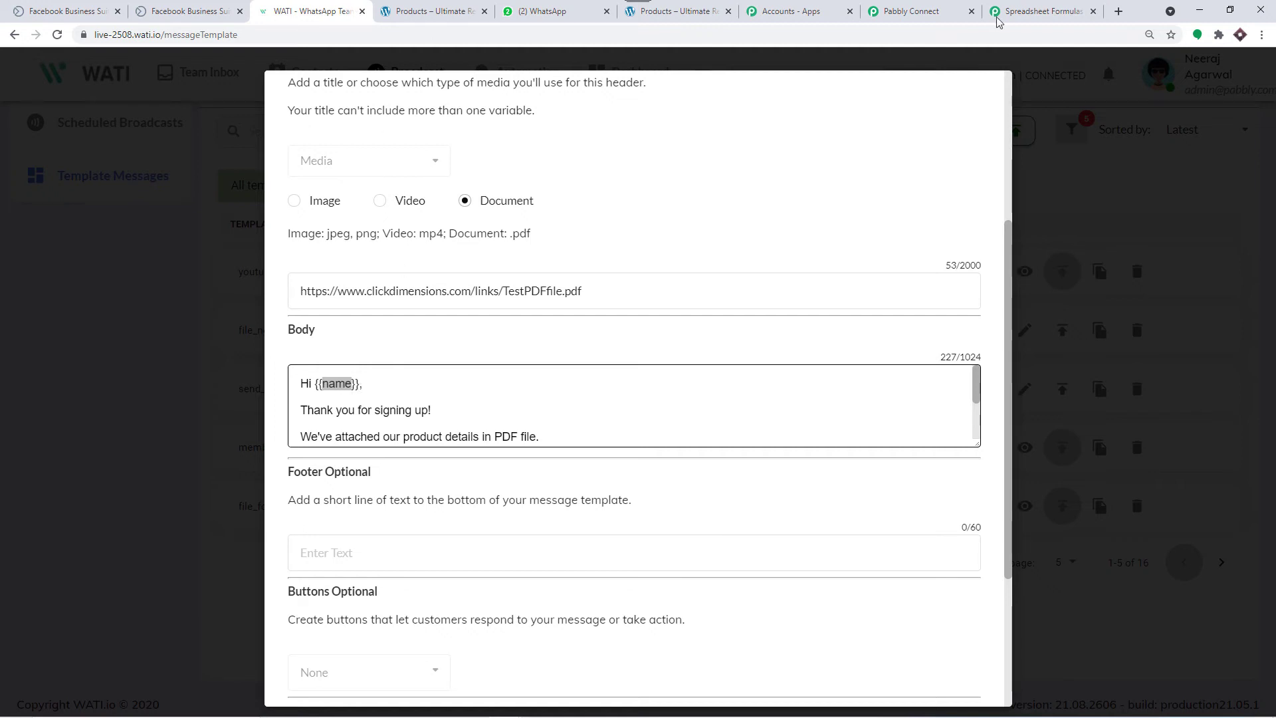
{"action": "left_click", "coordinate": [911, 11]}
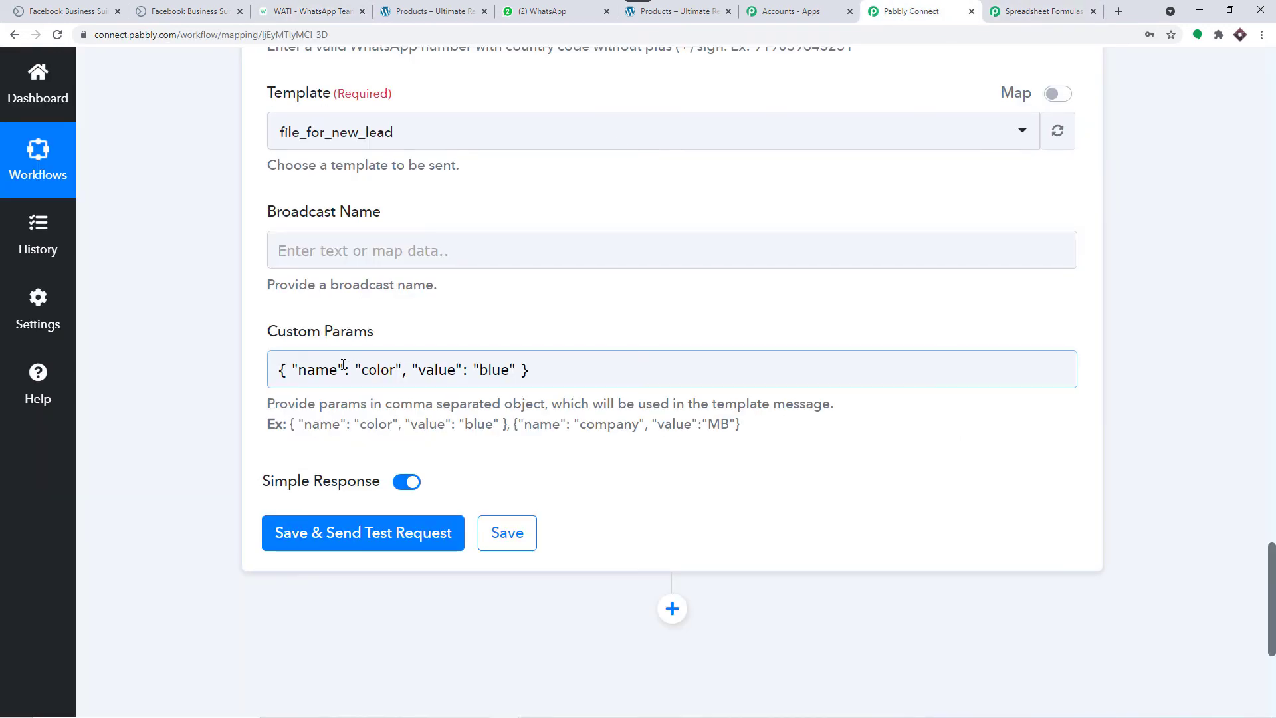
{"action": "left_click", "coordinate": [325, 12]}
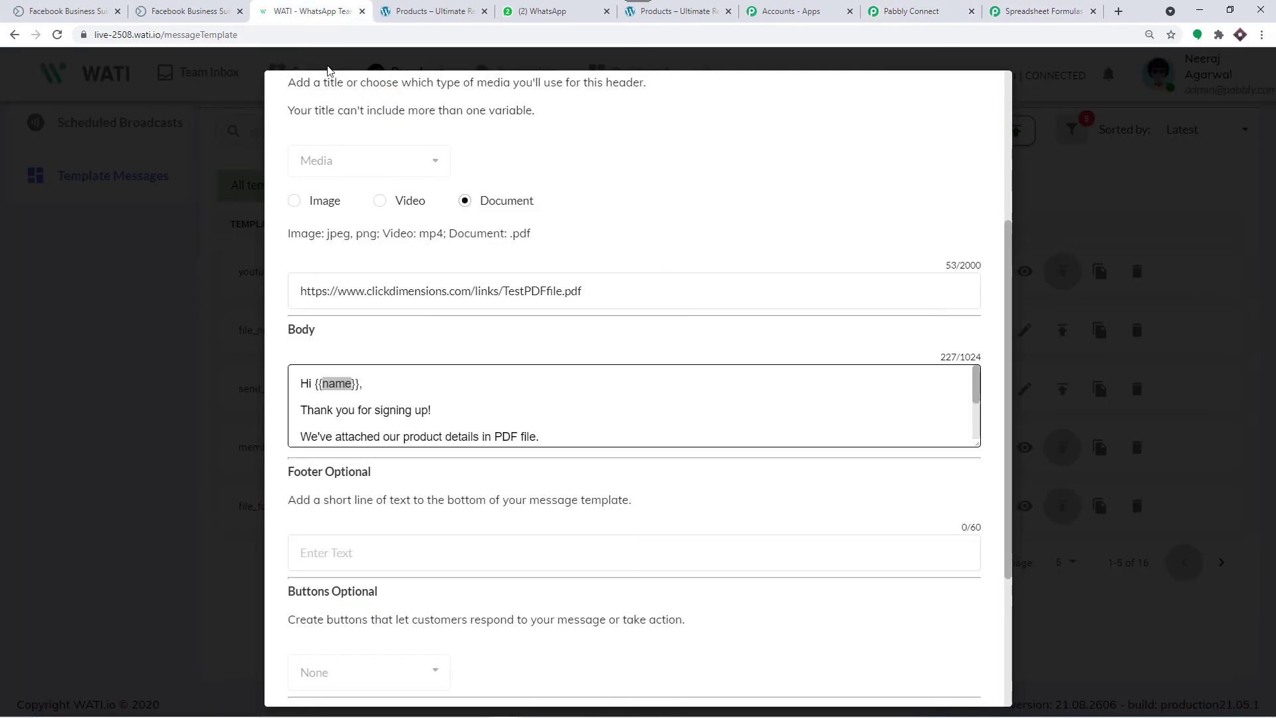
Step: Replace 'color' in Custom Params with 'name' copied from the WATI body
{"action": "right_click", "coordinate": [339, 388]}
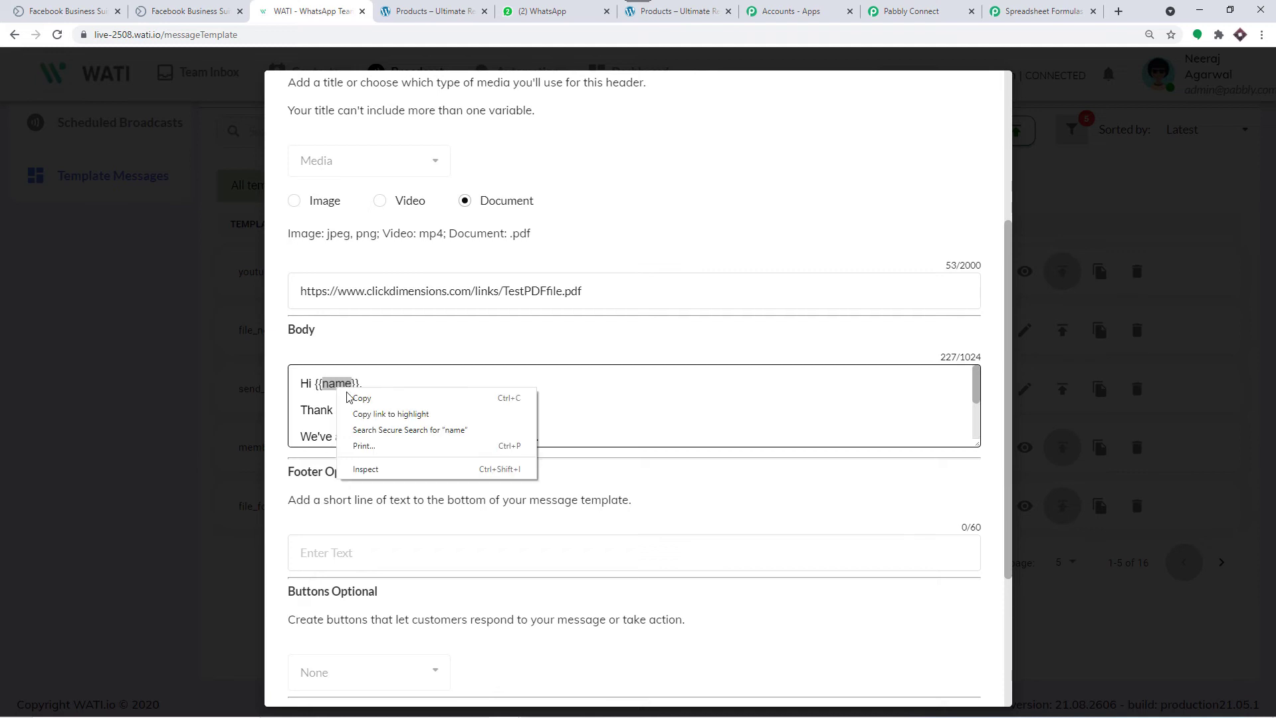
{"action": "left_click", "coordinate": [355, 397]}
{"action": "left_click", "coordinate": [912, 7]}
{"action": "left_click", "coordinate": [397, 370]}
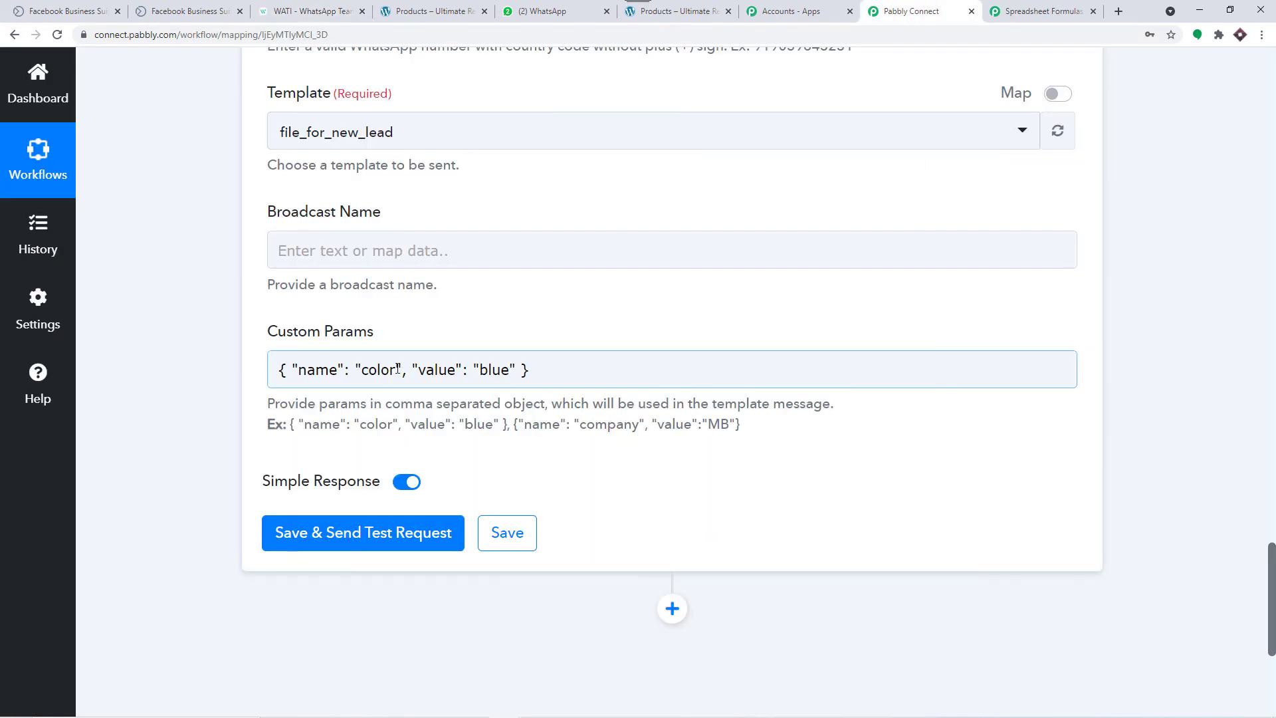
{"action": "left_click_drag", "start_coordinate": [397, 370], "coordinate": [364, 375]}
{"action": "key", "text": "BackSpace"}
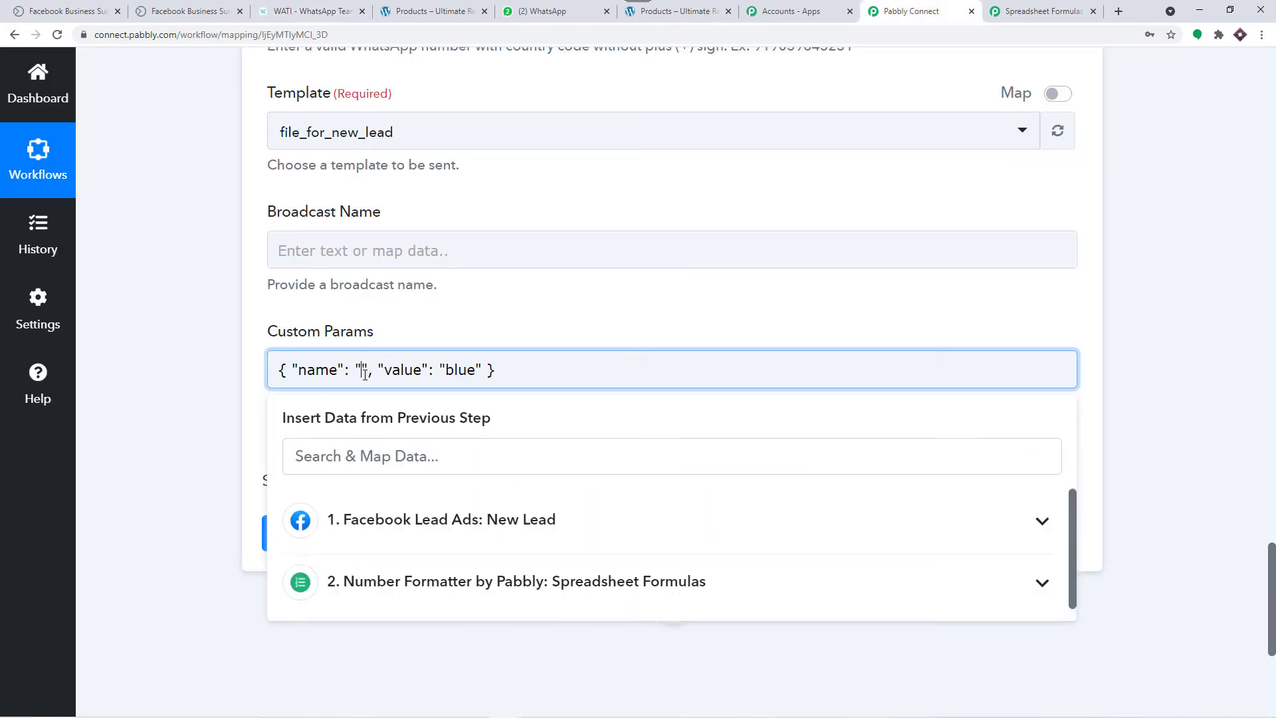
{"action": "key", "text": "ctrl+v"}
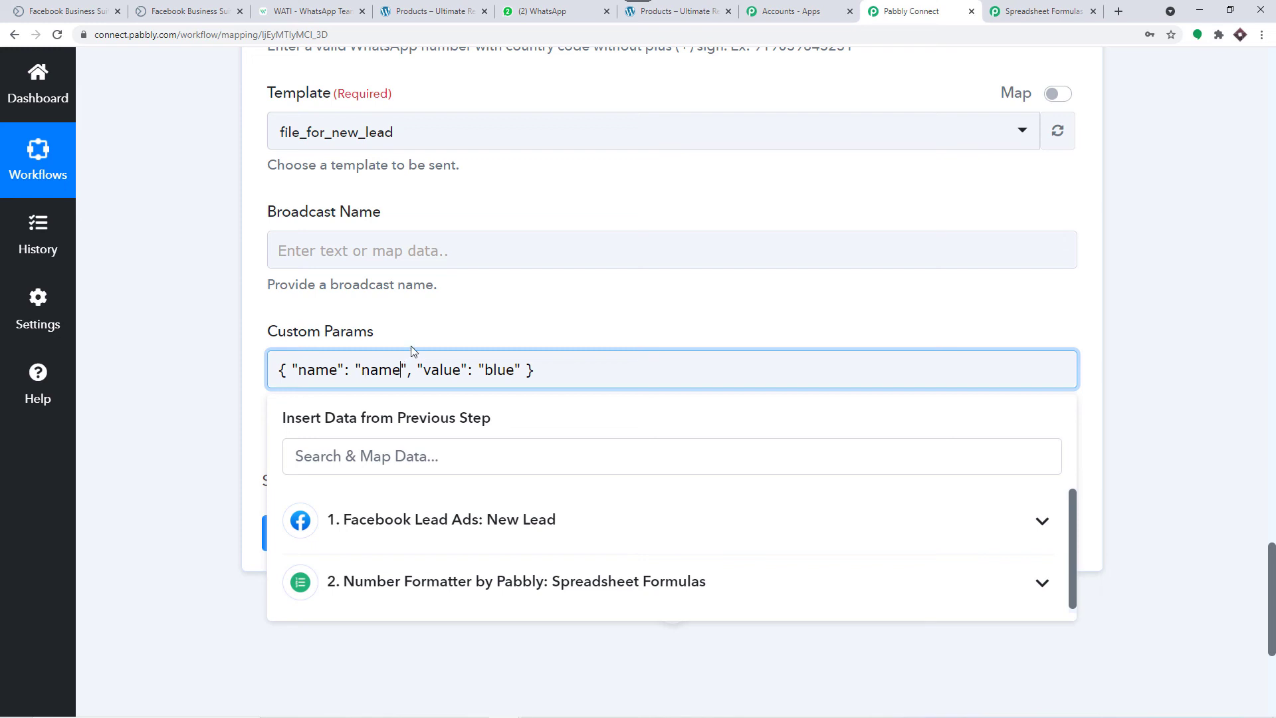
{"action": "left_click", "coordinate": [453, 326]}
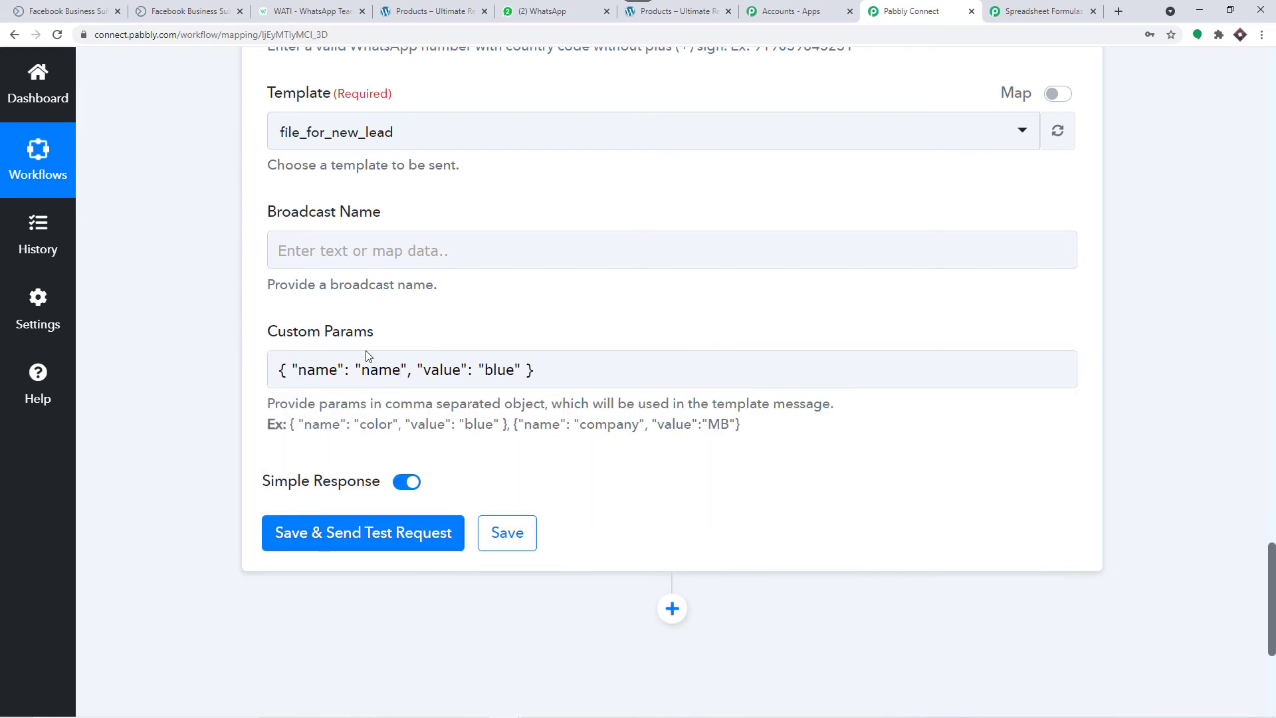
{"action": "left_click", "coordinate": [400, 369]}
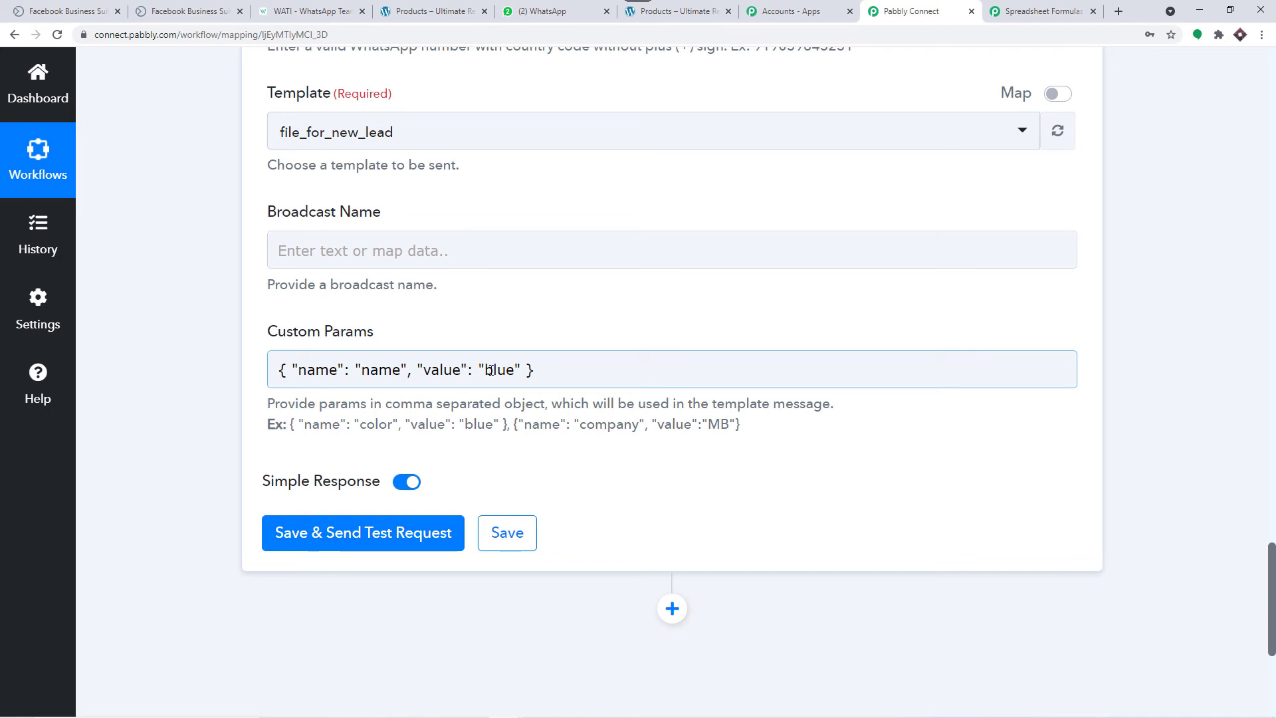
Step: Replace the 'blue' value with the Facebook Lead Ads Res2 Full Name field
{"action": "scroll", "coordinate": [527, 336], "scroll_direction": "up", "scroll_amount": 8}
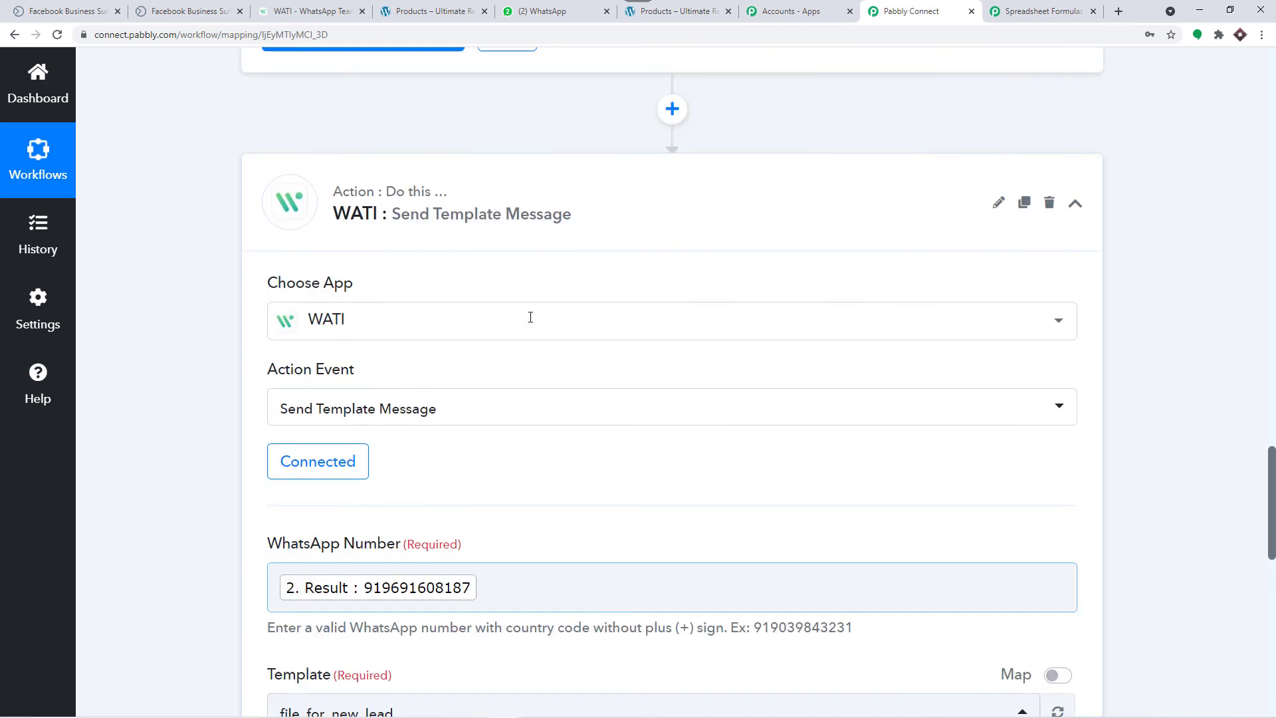
{"action": "scroll", "coordinate": [530, 317], "scroll_direction": "up", "scroll_amount": 10}
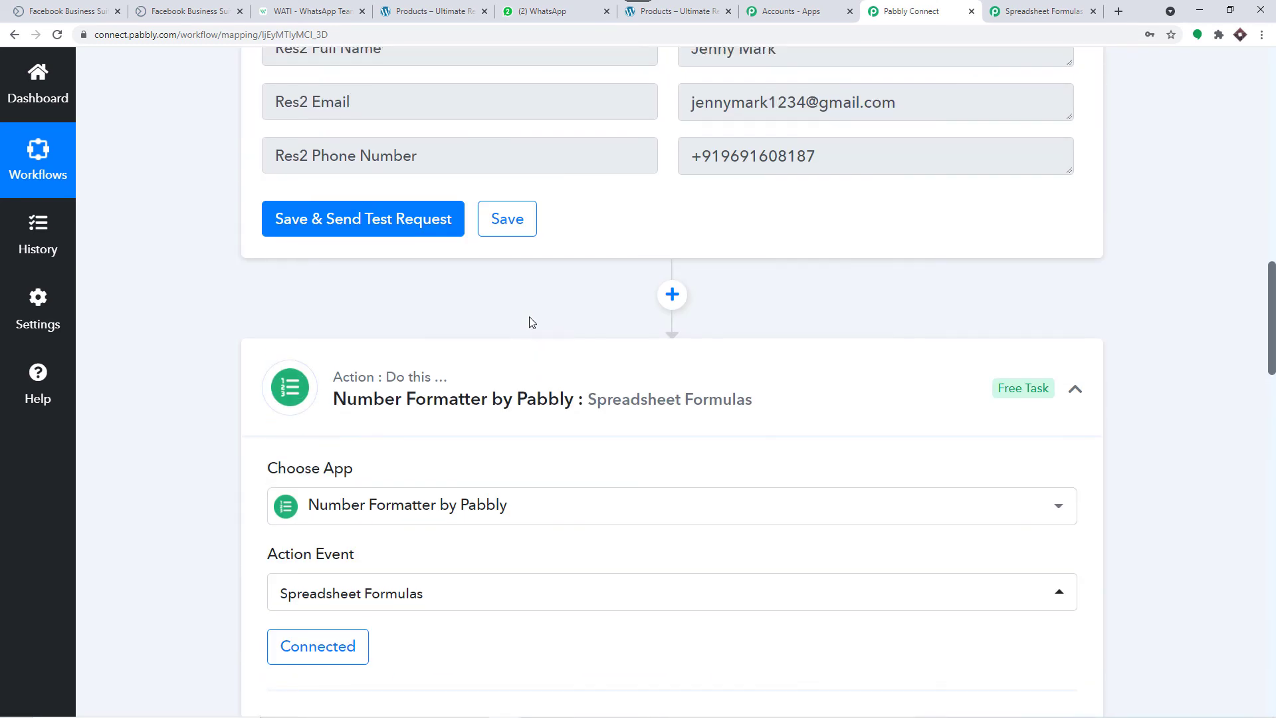
{"action": "scroll", "coordinate": [531, 322], "scroll_direction": "up", "scroll_amount": 4}
{"action": "left_click_drag", "start_coordinate": [784, 310], "coordinate": [688, 316]}
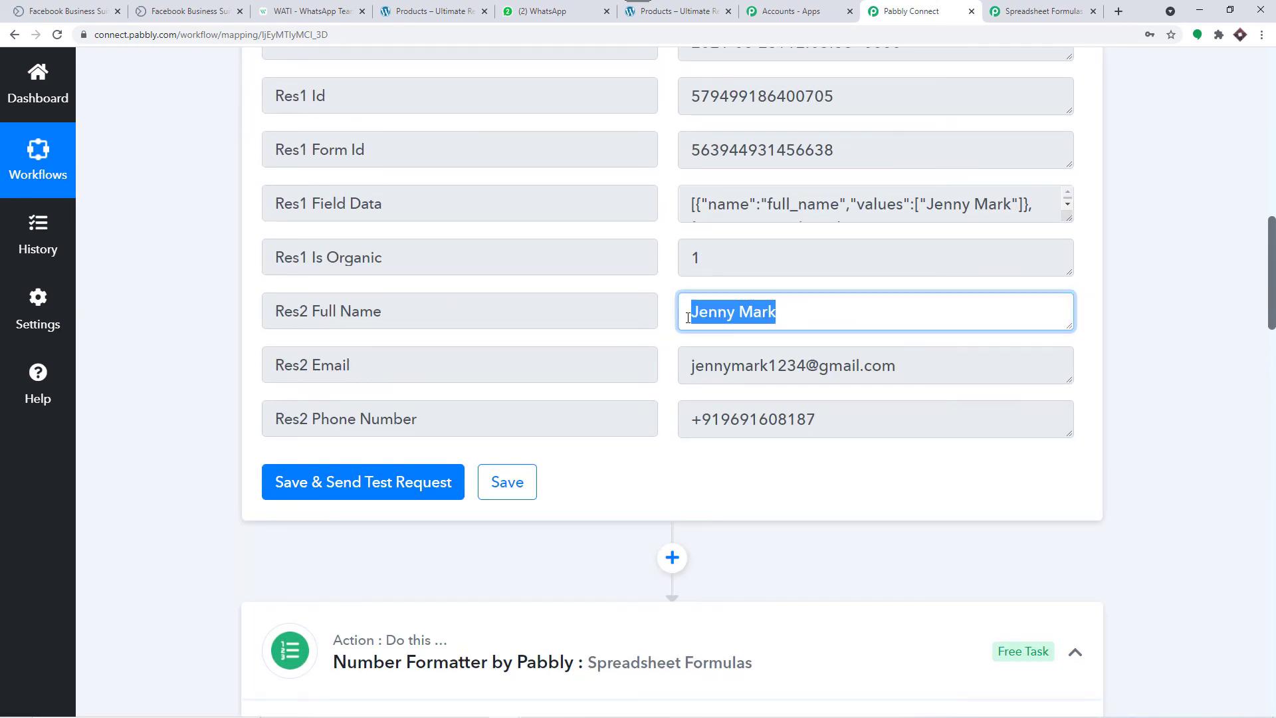
{"action": "scroll", "coordinate": [728, 320], "scroll_direction": "down", "scroll_amount": 20}
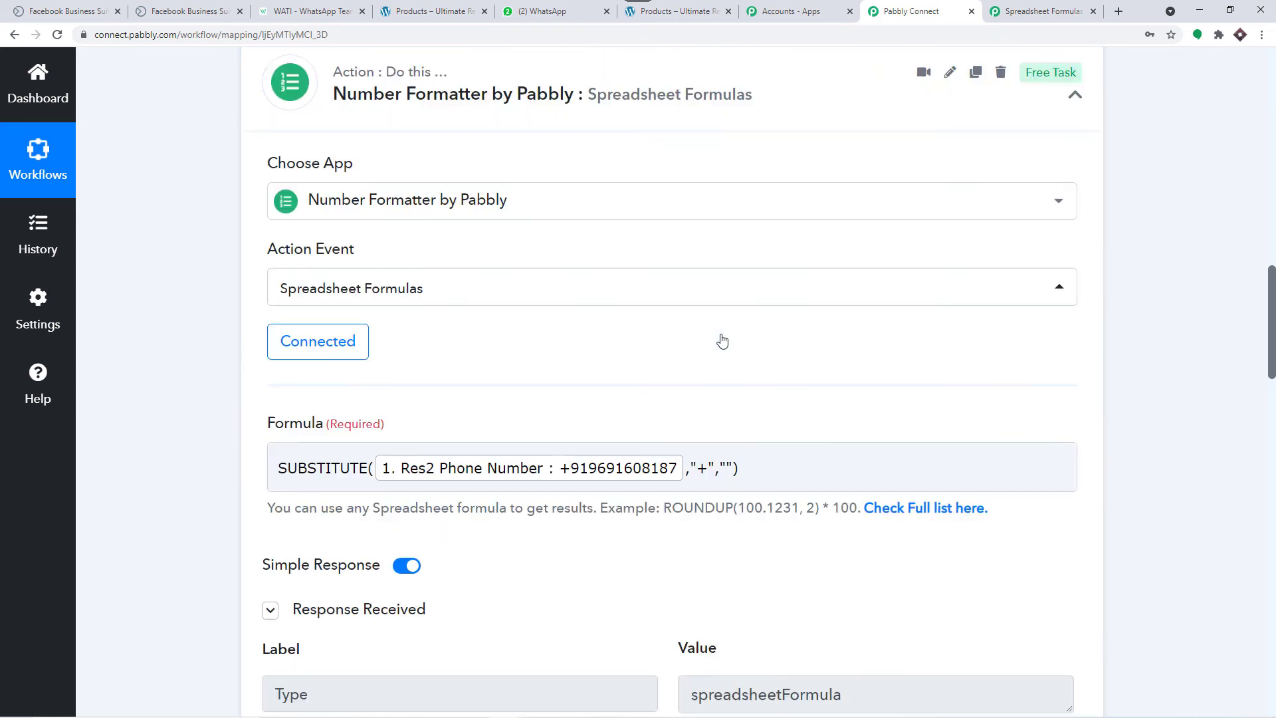
{"action": "scroll", "coordinate": [716, 348], "scroll_direction": "down", "scroll_amount": 7}
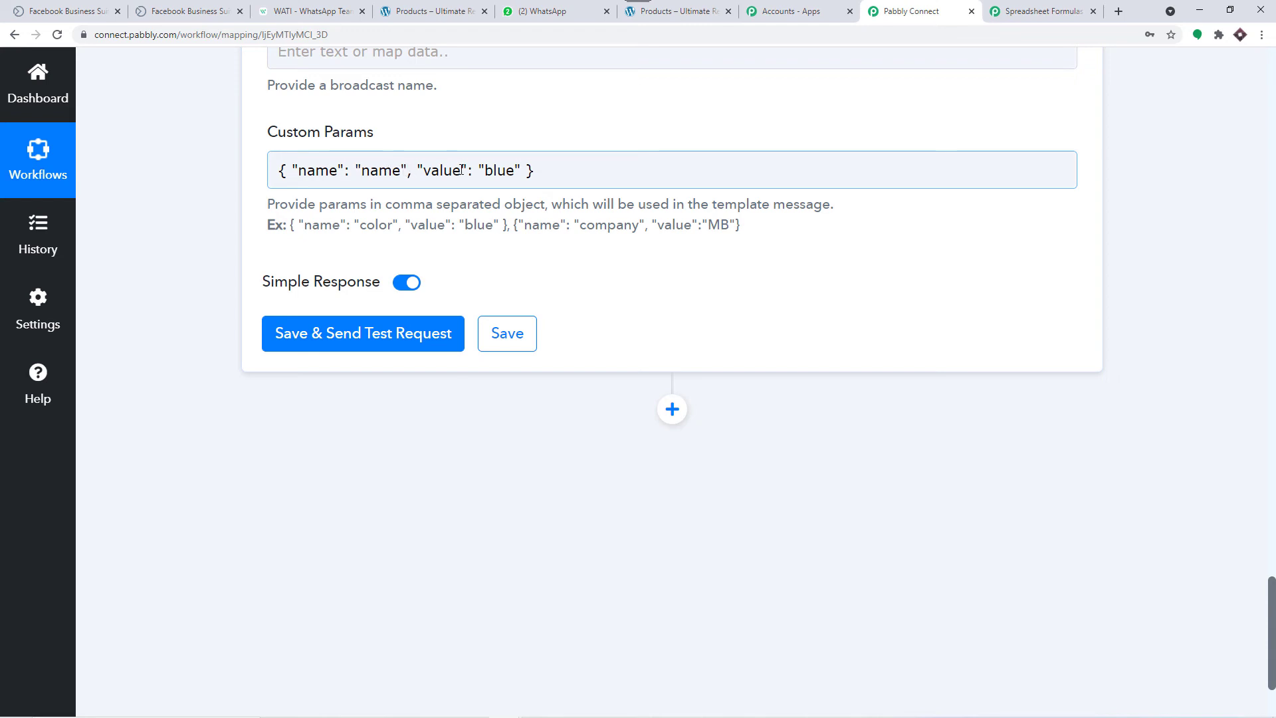
{"action": "double_click", "coordinate": [516, 168]}
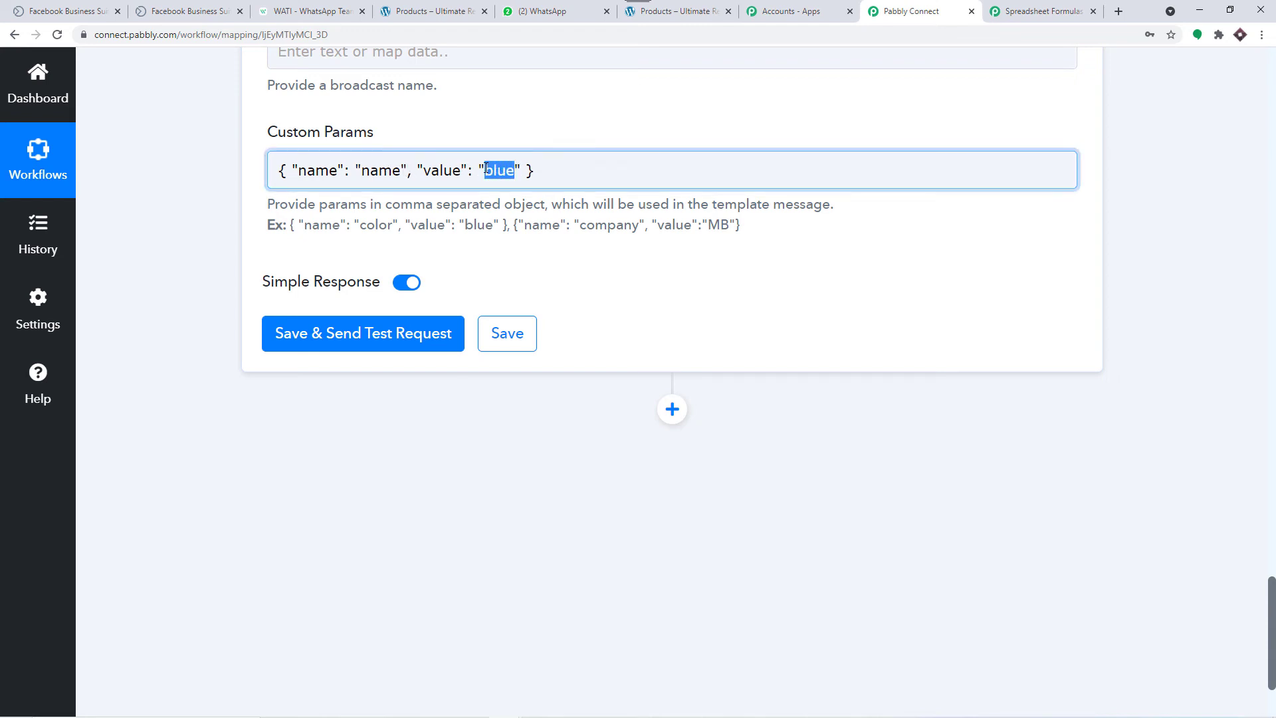
{"action": "key", "text": "BackSpace"}
{"action": "scroll", "coordinate": [505, 219], "scroll_direction": "up", "scroll_amount": 2}
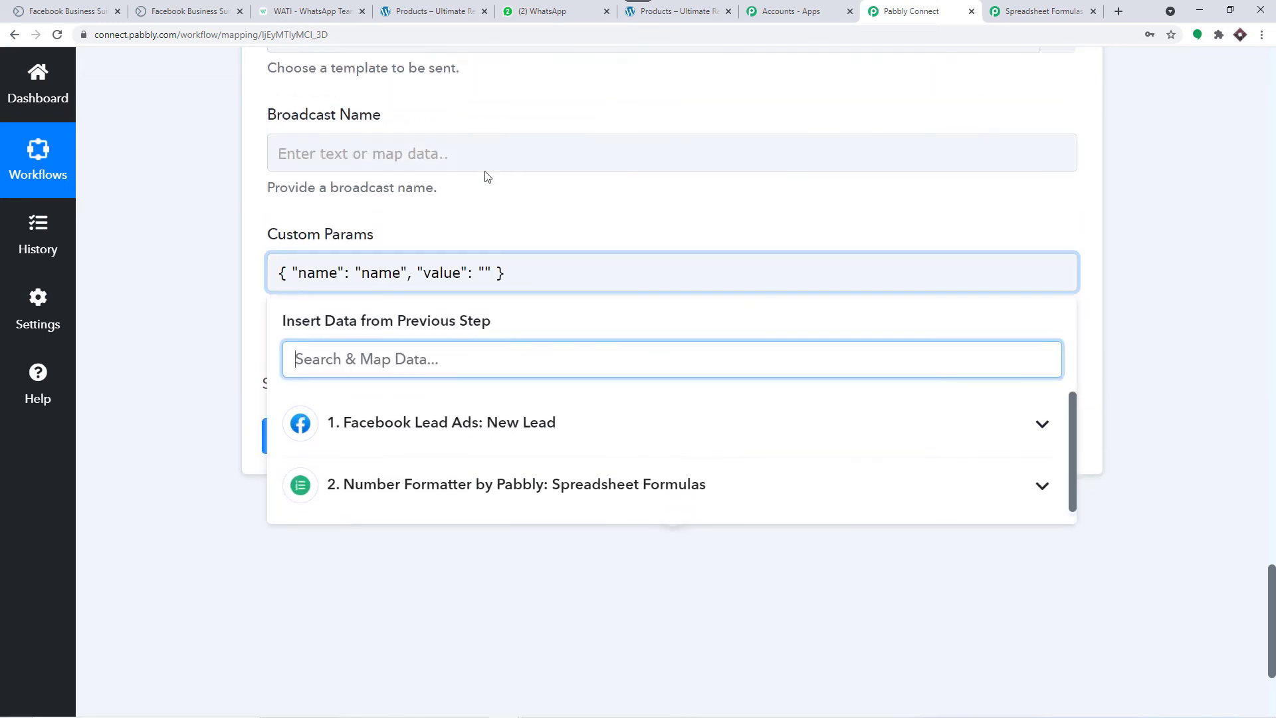
{"action": "scroll", "coordinate": [519, 259], "scroll_direction": "down", "scroll_amount": 2}
{"action": "left_click", "coordinate": [519, 322]}
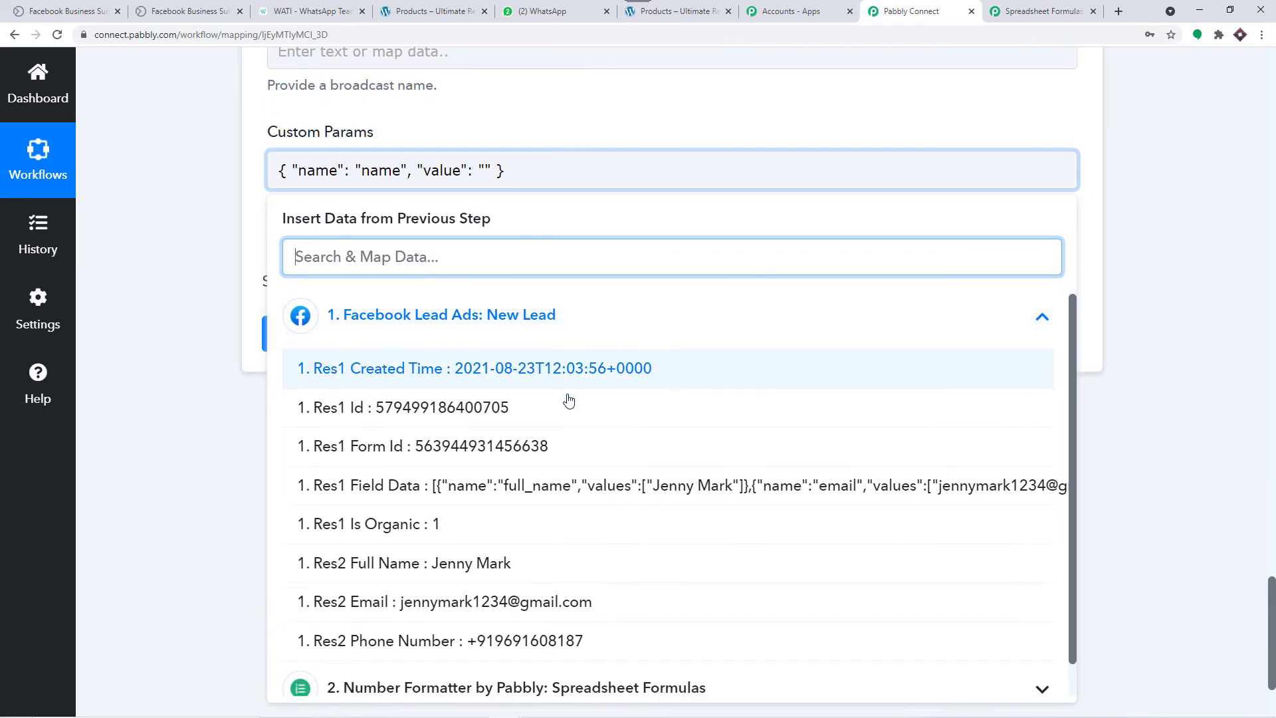
{"action": "scroll", "coordinate": [569, 399], "scroll_direction": "down", "scroll_amount": 1}
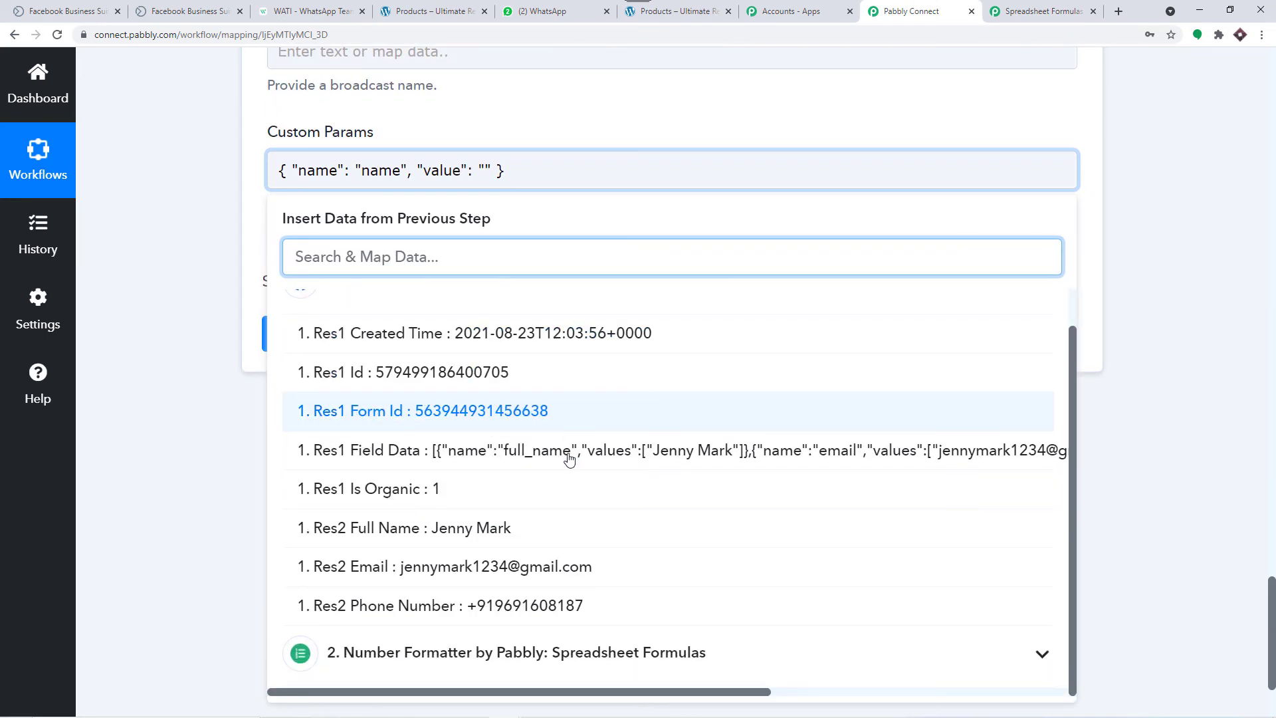
{"action": "left_click", "coordinate": [534, 530]}
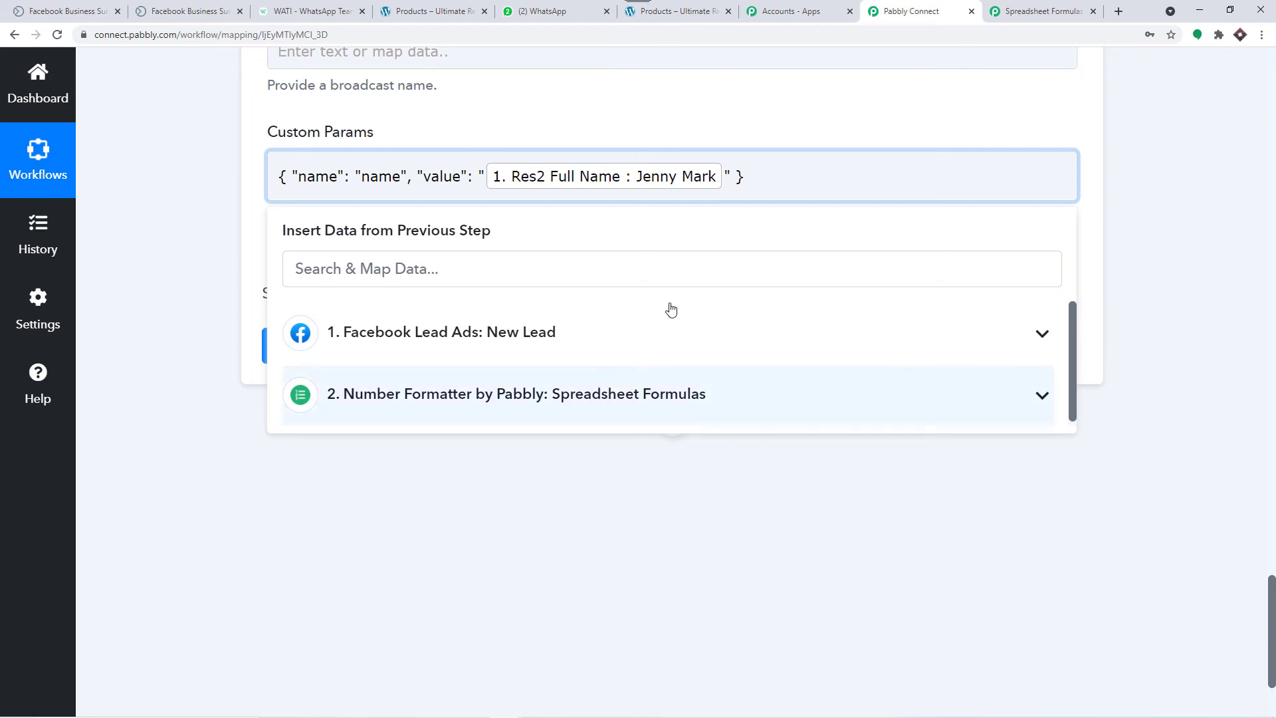
{"action": "left_click", "coordinate": [749, 218]}
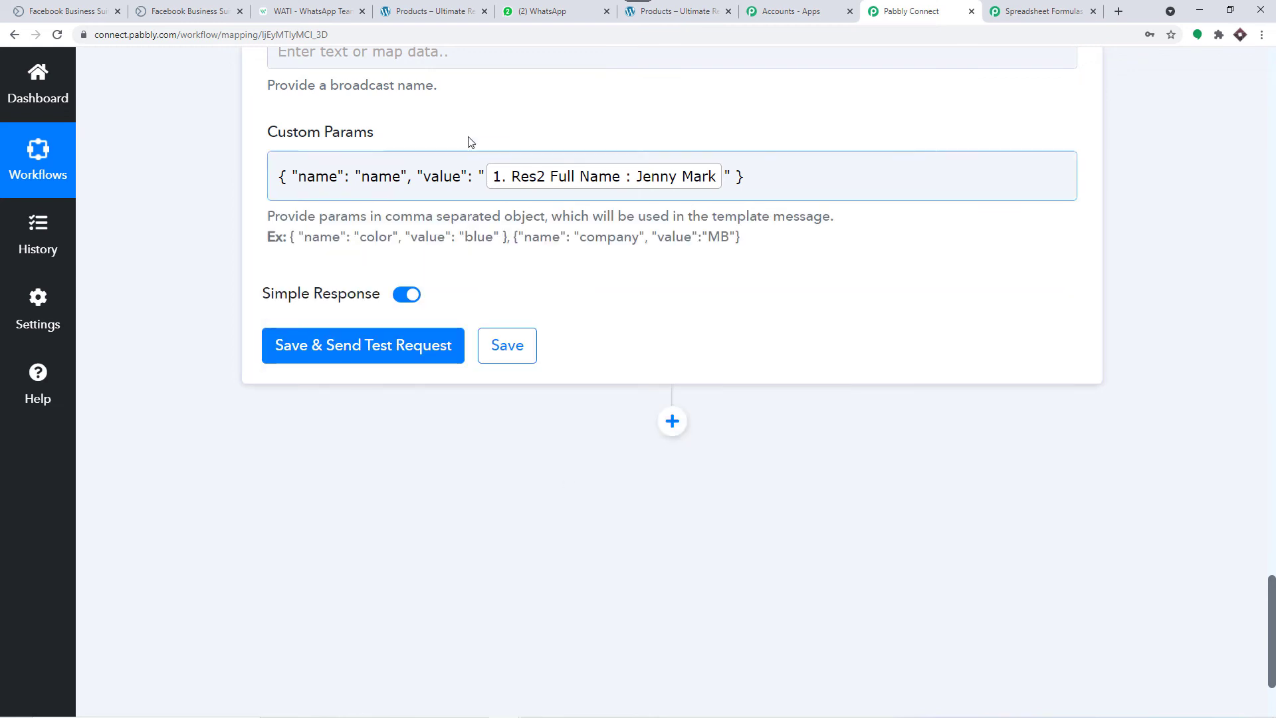
{"action": "left_click", "coordinate": [311, 11]}
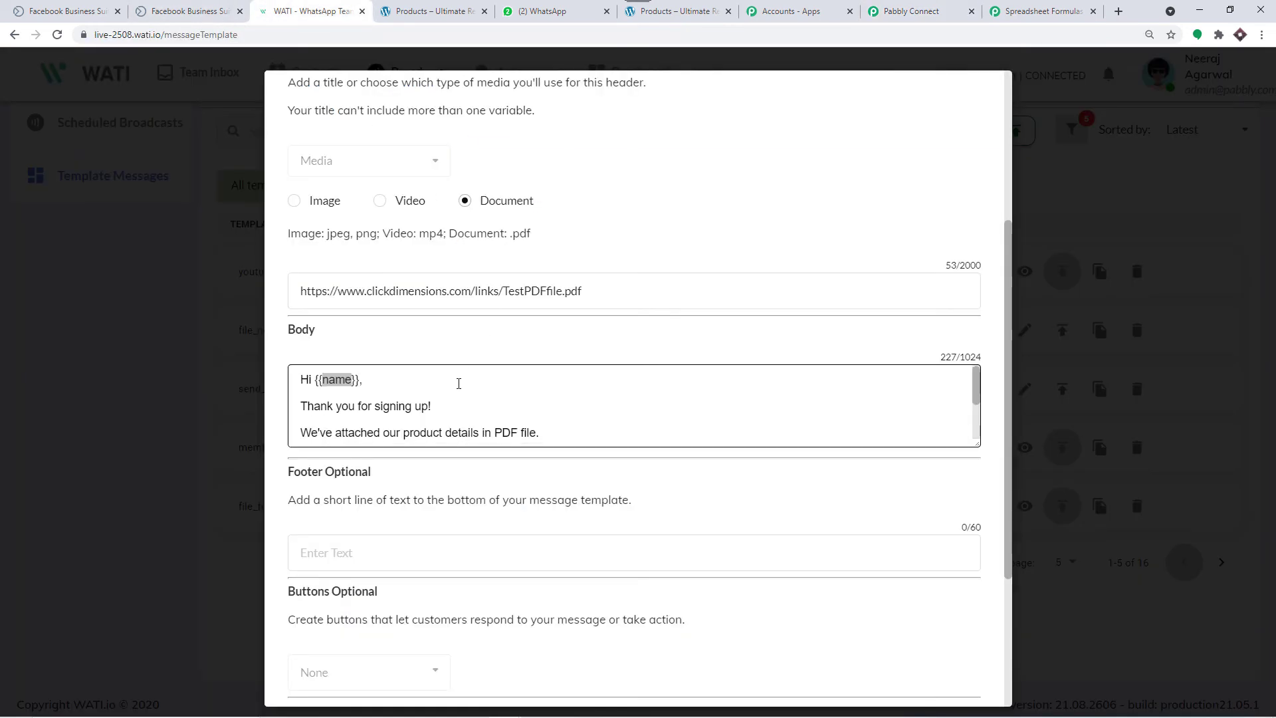
Step: Confirm the {{website_link}} variable in the WATI template body
{"action": "scroll", "coordinate": [466, 386], "scroll_direction": "down", "scroll_amount": 1}
{"action": "scroll", "coordinate": [840, 397], "scroll_direction": "up", "scroll_amount": 1}
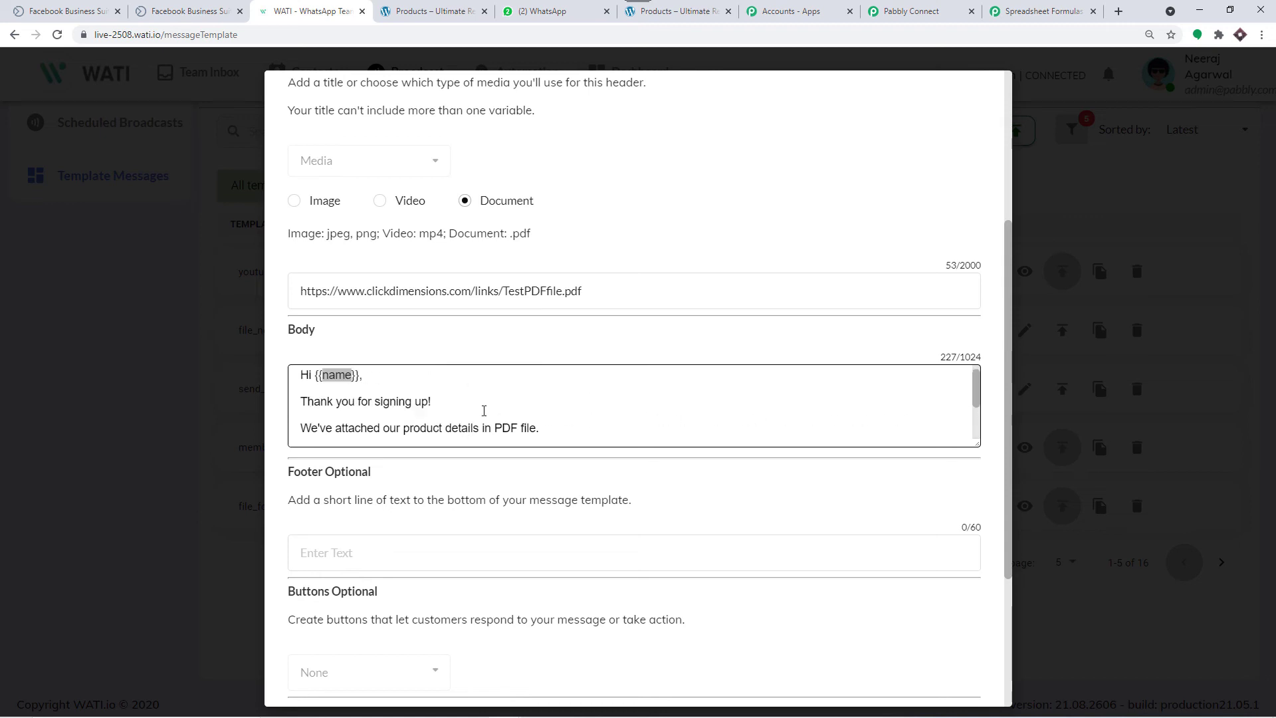
{"action": "scroll", "coordinate": [822, 387], "scroll_direction": "down", "scroll_amount": 1}
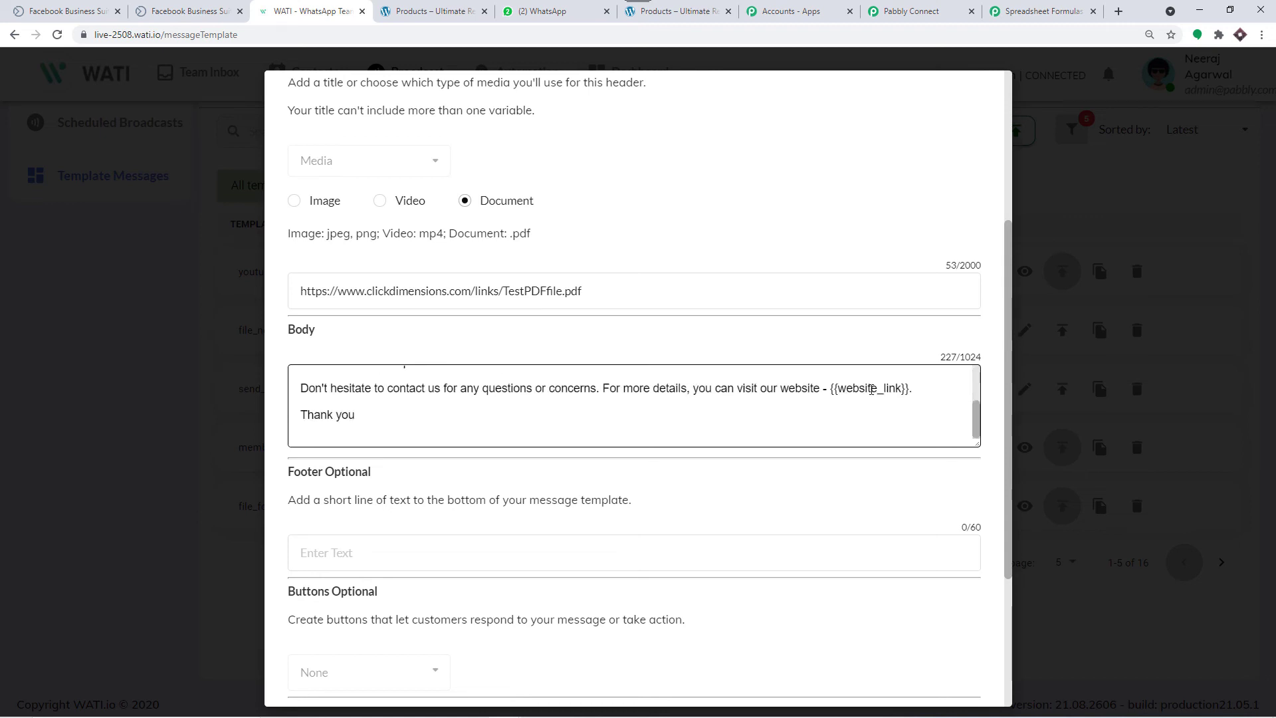
{"action": "left_click_drag", "start_coordinate": [902, 389], "coordinate": [838, 388]}
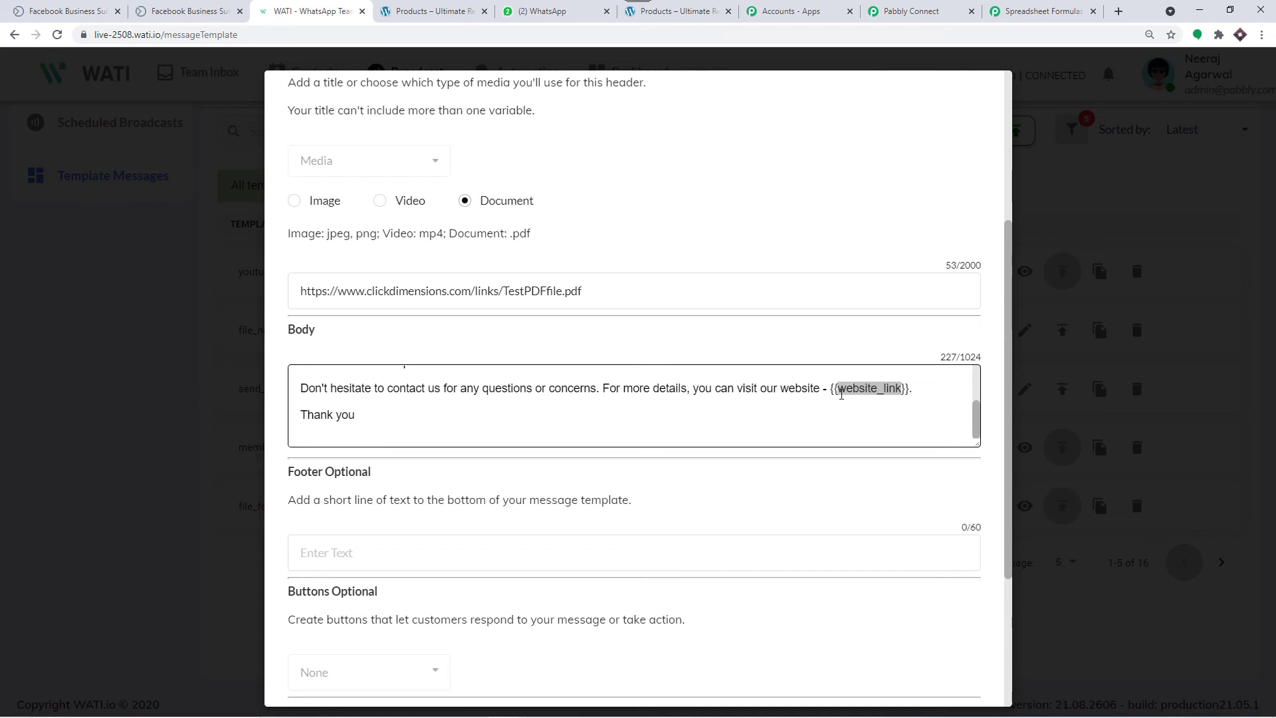
{"action": "left_click", "coordinate": [897, 137]}
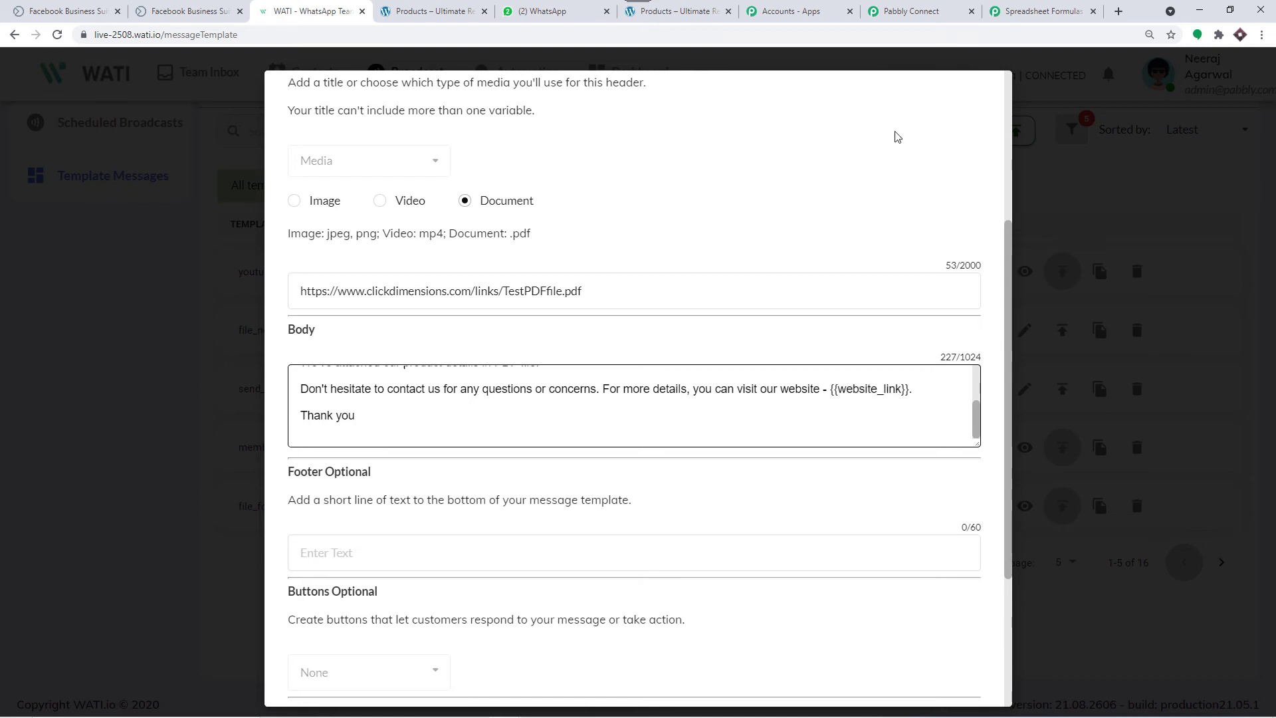
{"action": "left_click", "coordinate": [916, 10]}
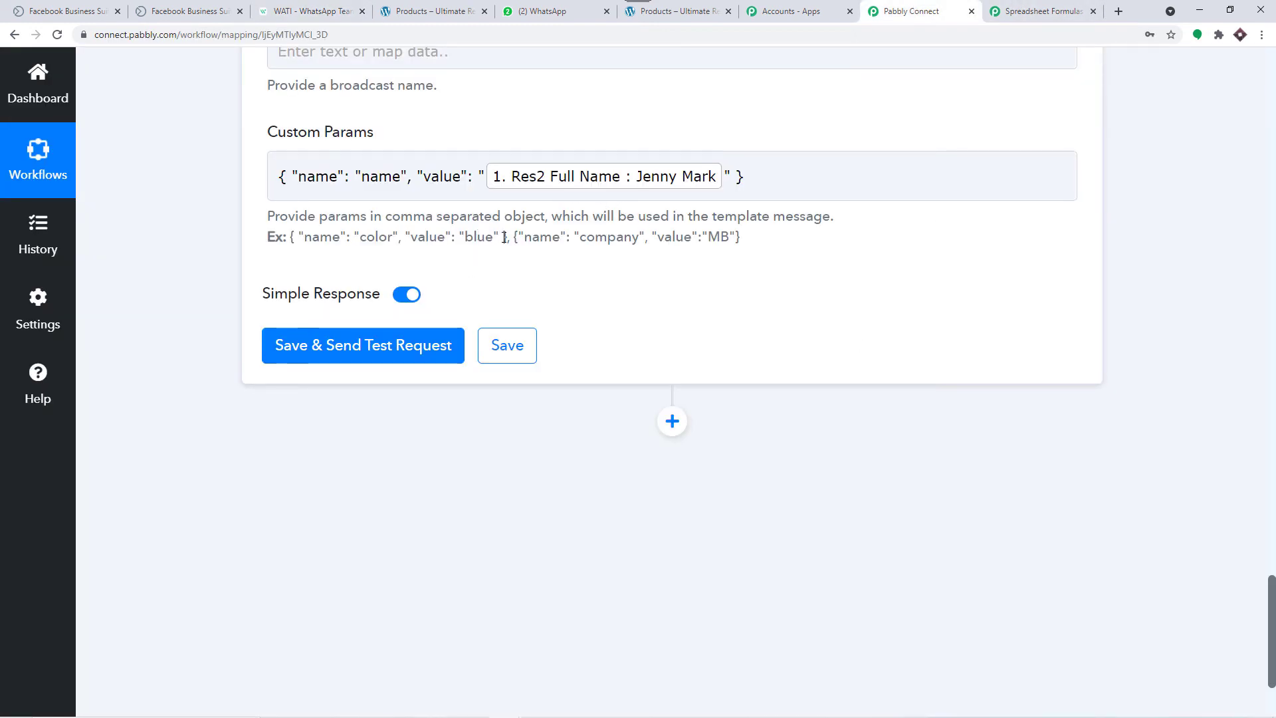
Step: Copy the example { "name": "color", ... } object from Pabbly's Custom Params help text
{"action": "left_click_drag", "start_coordinate": [508, 237], "coordinate": [290, 247]}
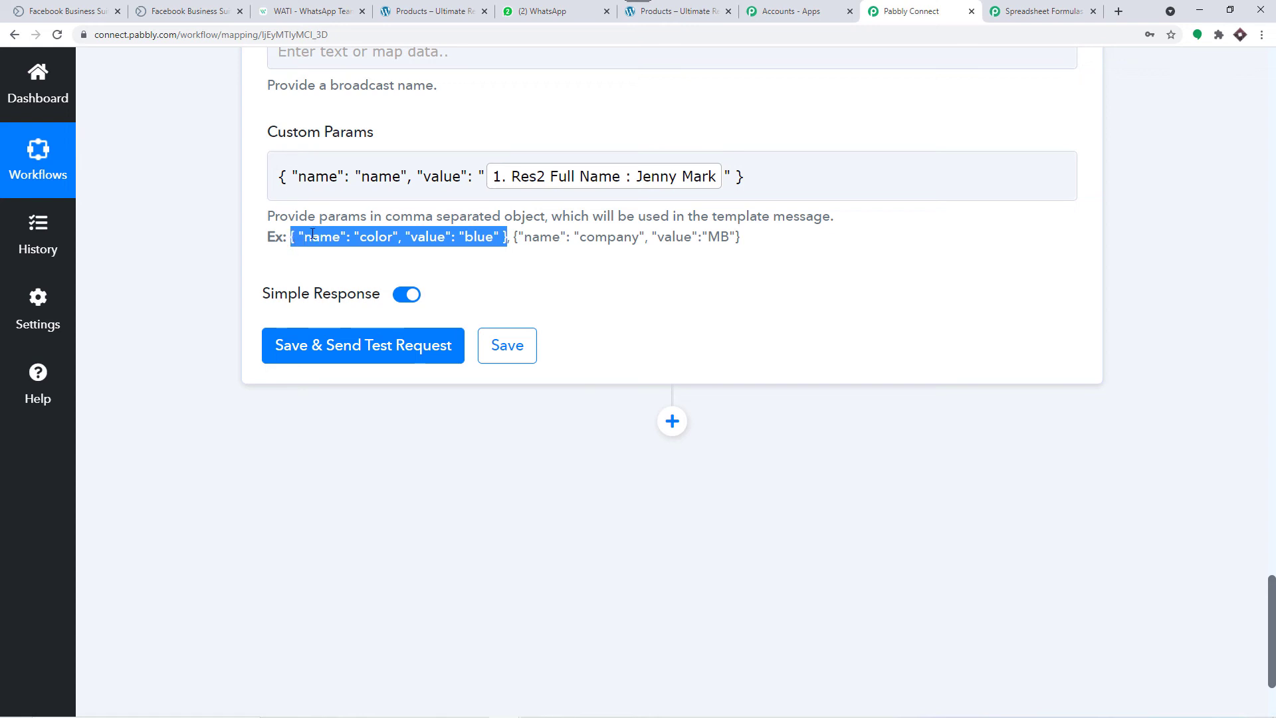
{"action": "right_click", "coordinate": [310, 233]}
{"action": "left_click", "coordinate": [347, 239]}
{"action": "left_click", "coordinate": [746, 176]}
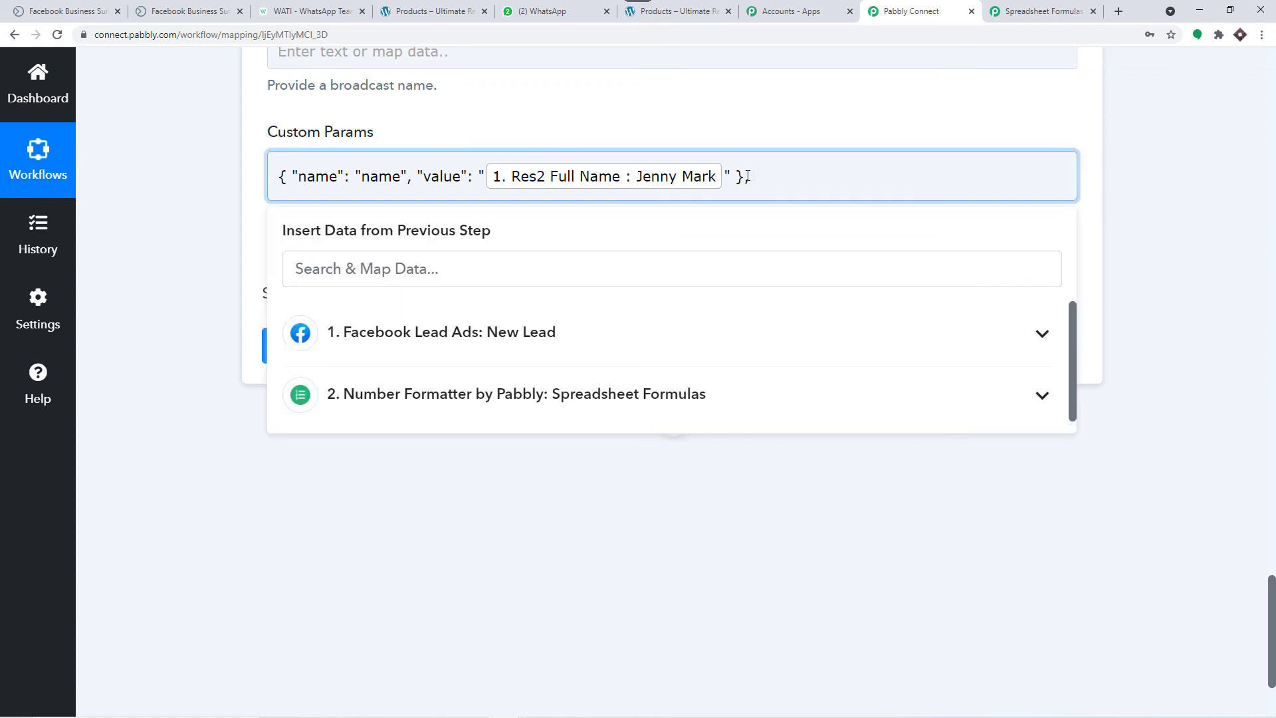
Step: Paste a second param after a comma and name it website_link, copied from WATI
{"action": "type", "text": ","}
{"action": "key", "text": "ctrl+v"}
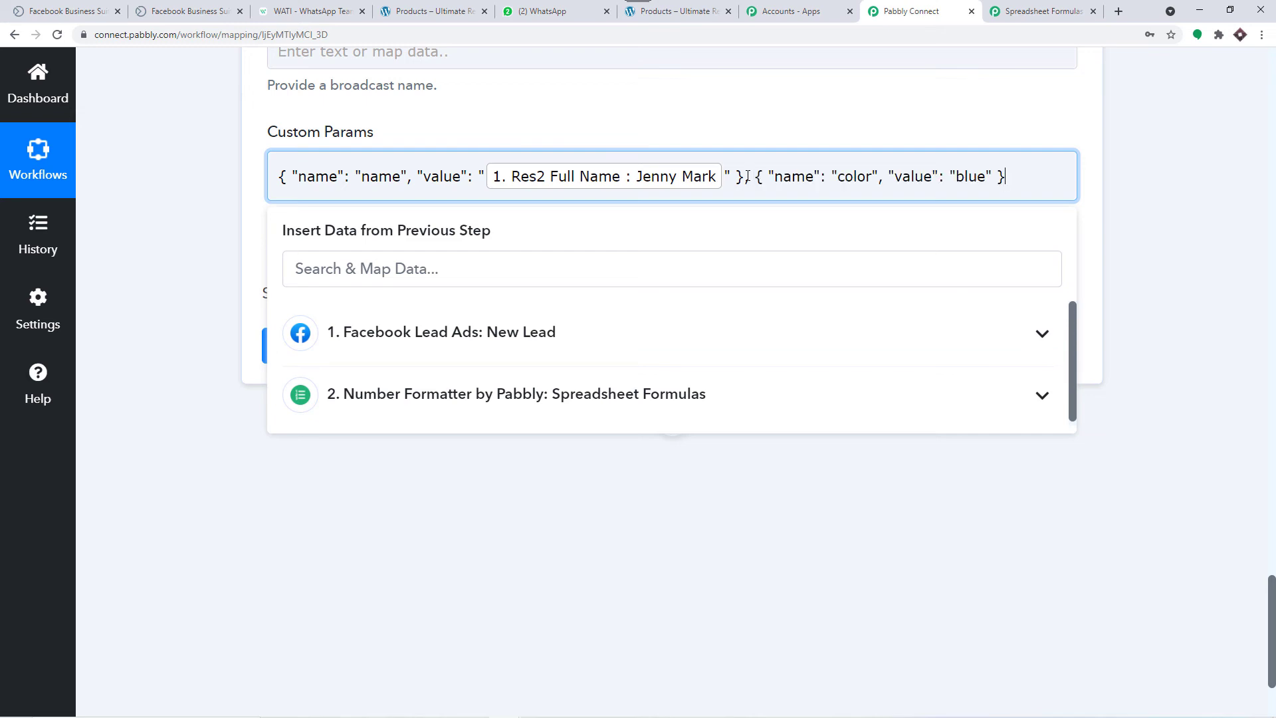
{"action": "left_click", "coordinate": [850, 119]}
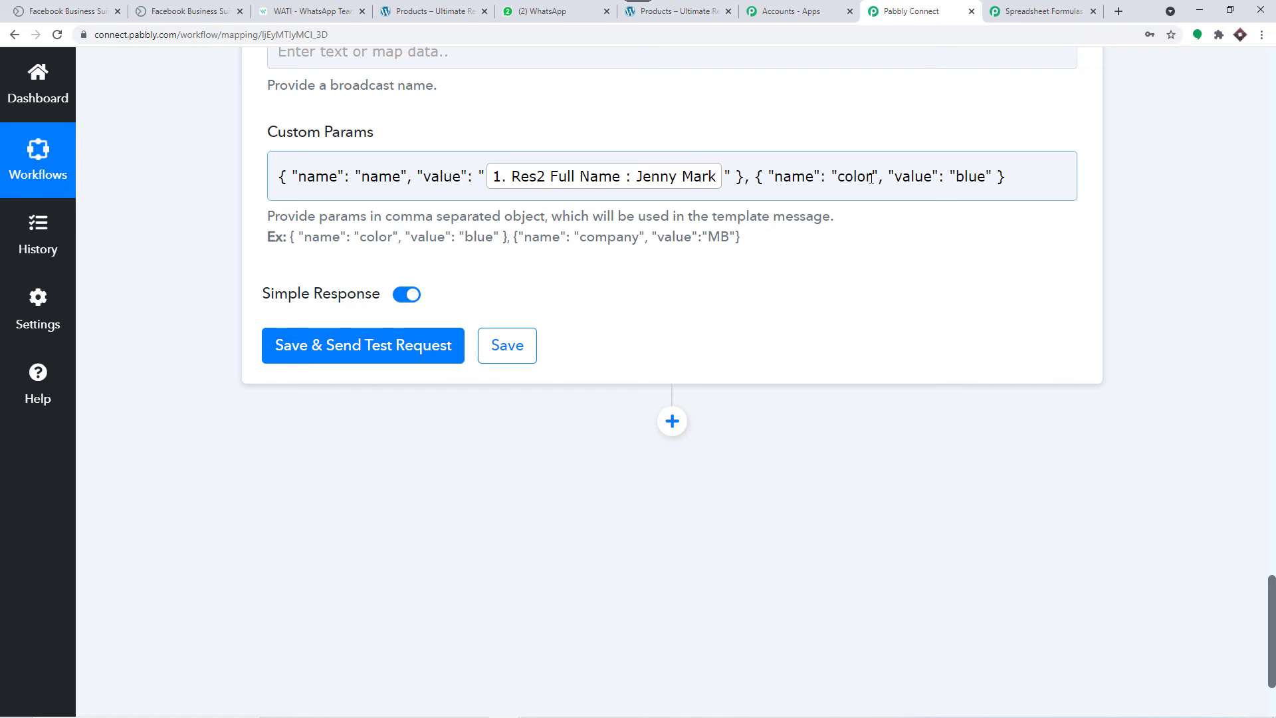
{"action": "left_click_drag", "start_coordinate": [870, 178], "coordinate": [839, 175]}
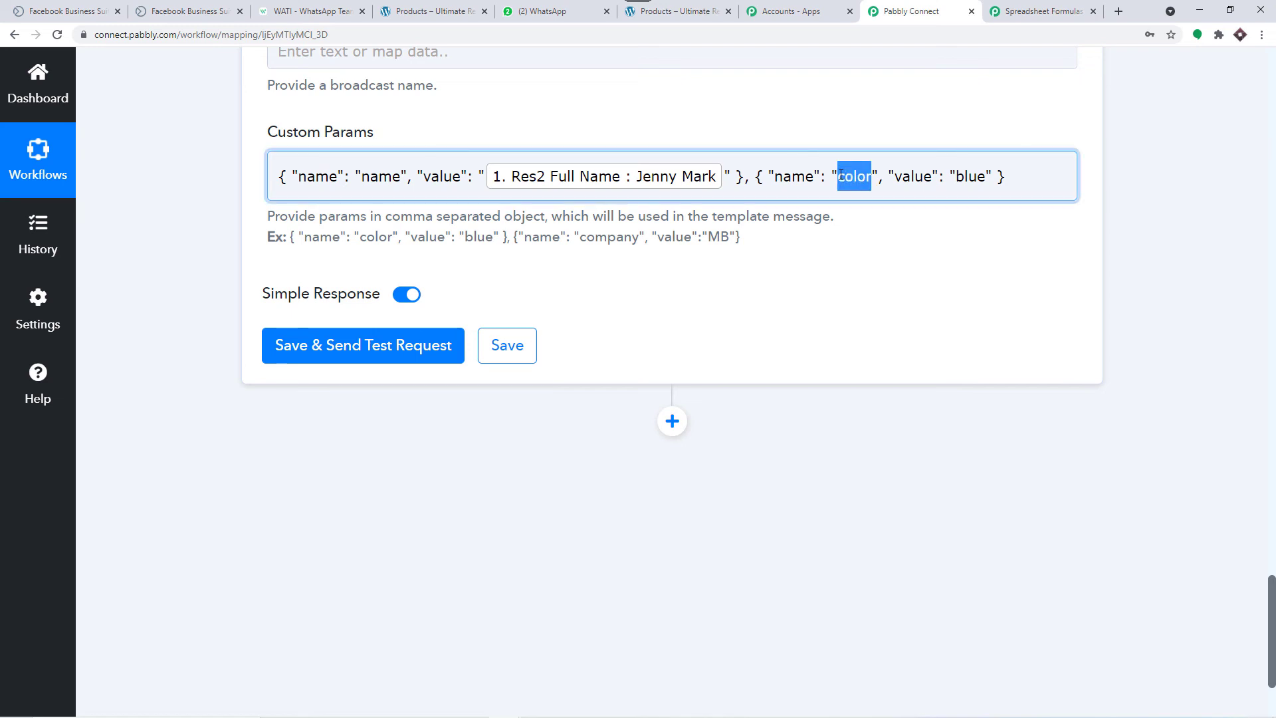
{"action": "key", "text": "BackSpace"}
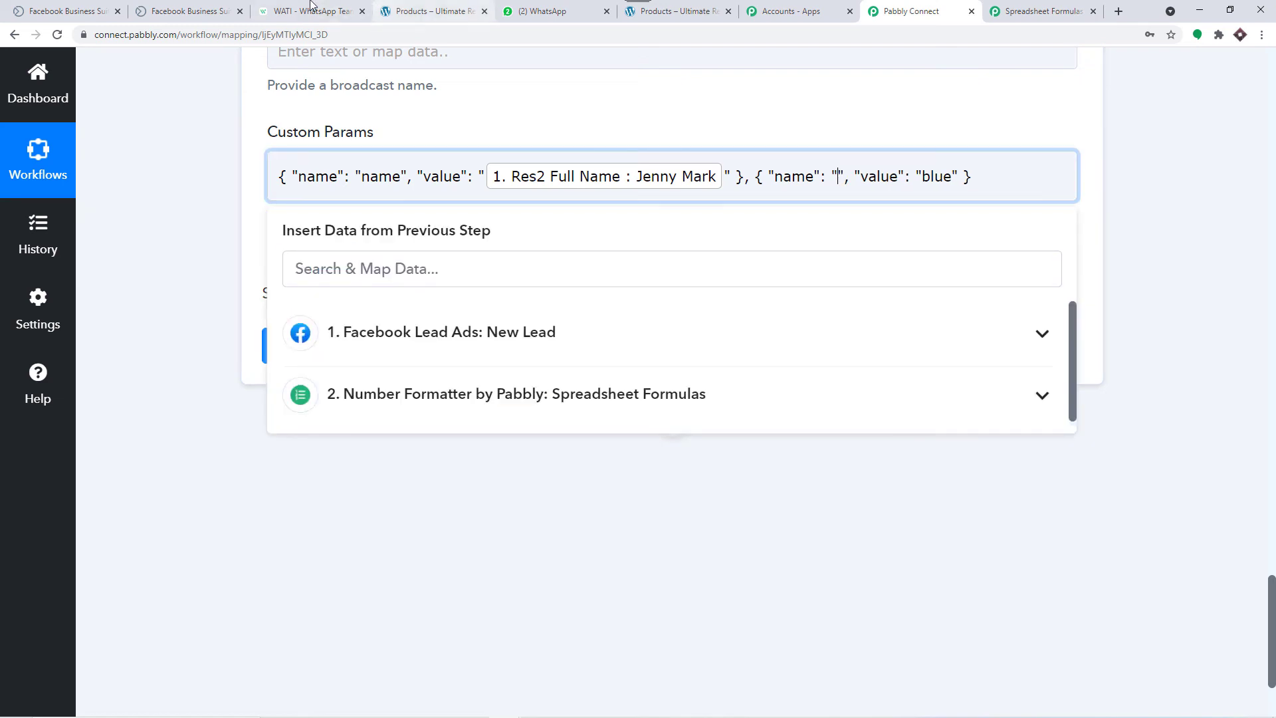
{"action": "left_click", "coordinate": [310, 11]}
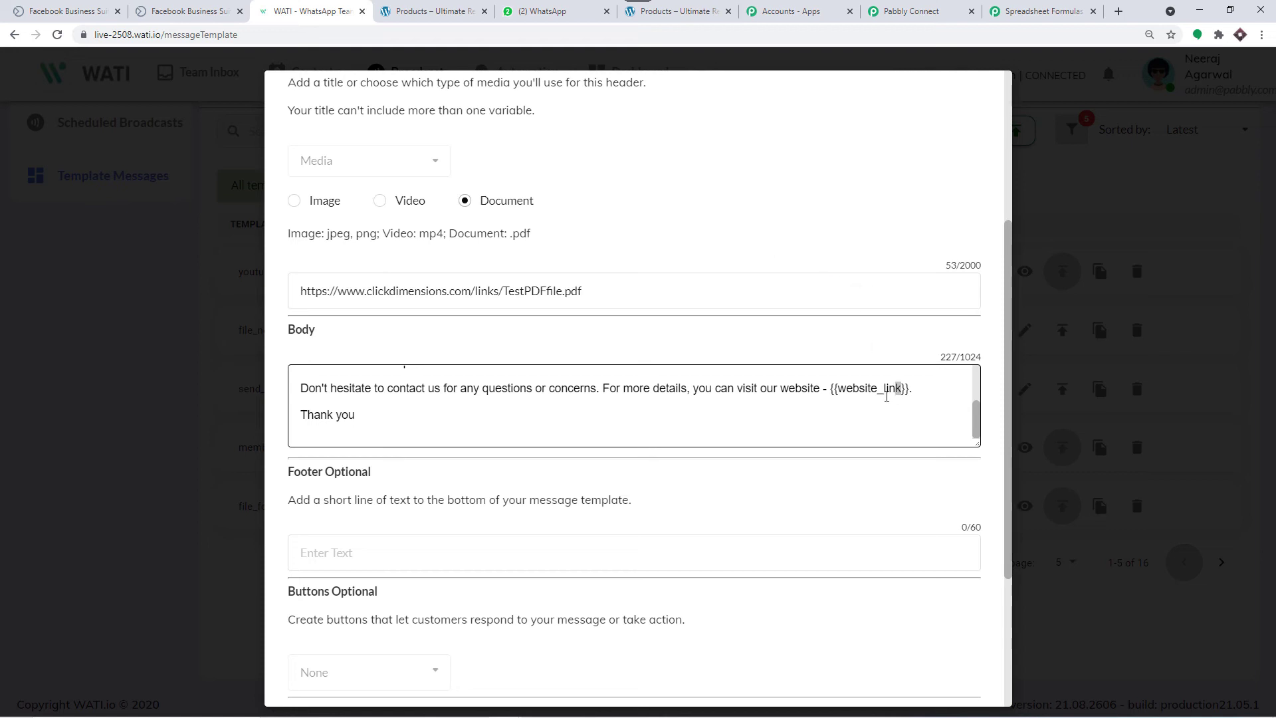
{"action": "left_click_drag", "start_coordinate": [902, 392], "coordinate": [838, 394]}
{"action": "right_click", "coordinate": [848, 390]}
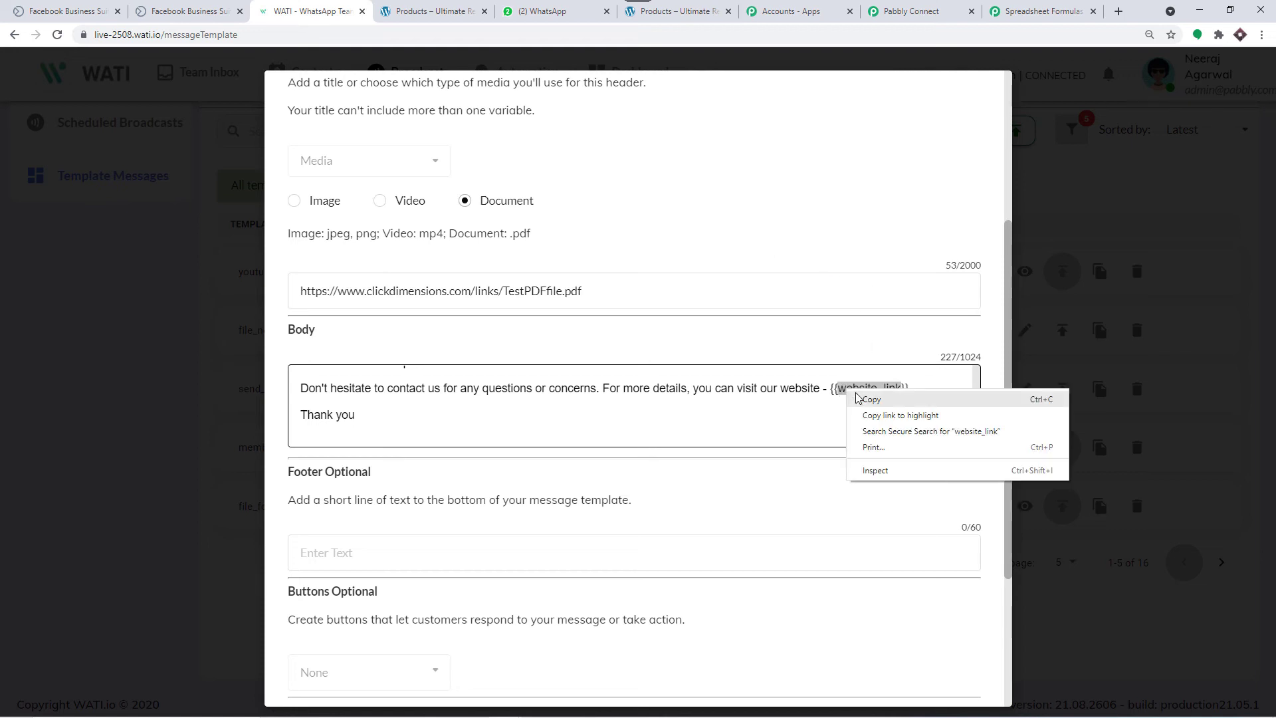
{"action": "left_click", "coordinate": [859, 395]}
{"action": "left_click", "coordinate": [907, 5]}
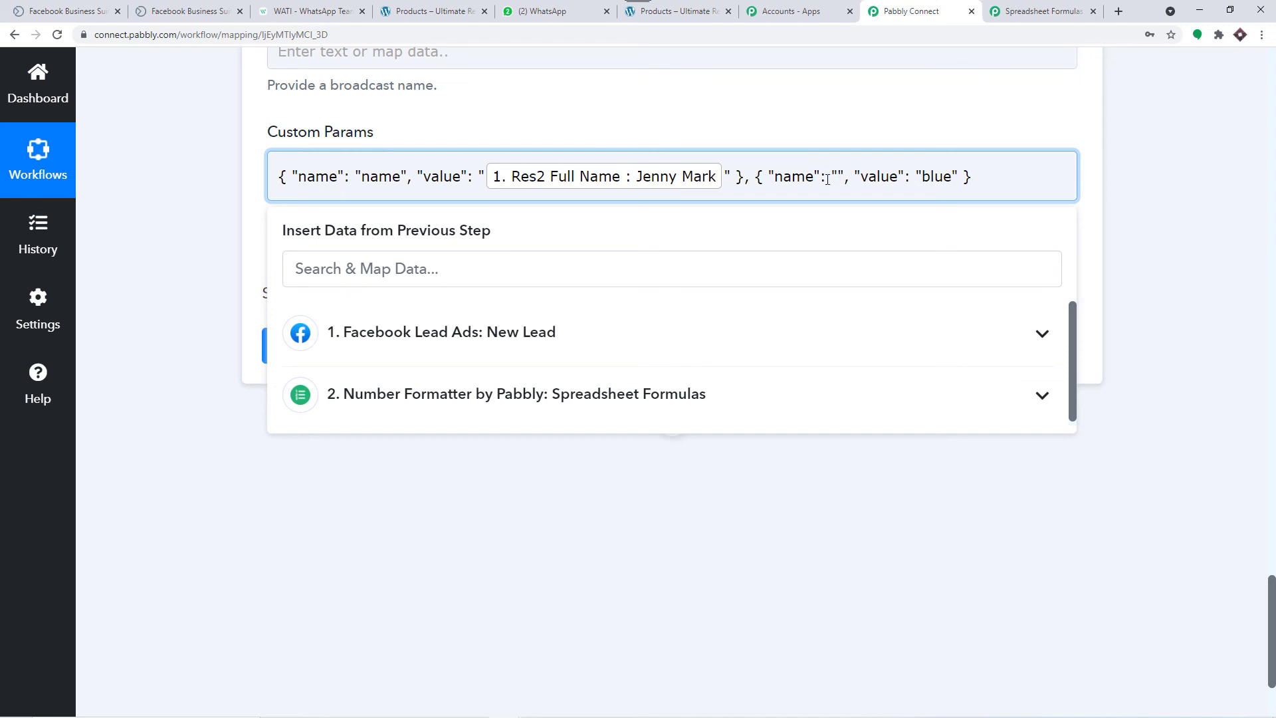
{"action": "key", "text": "ctrl+v"}
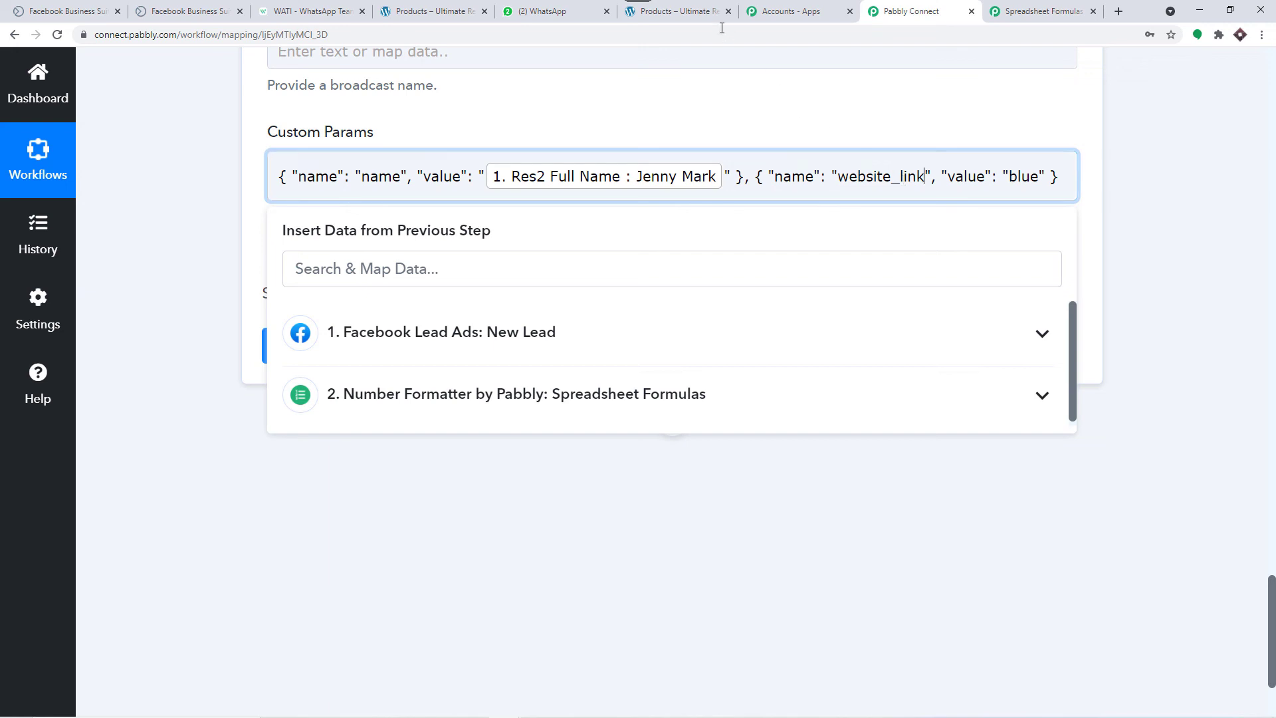
{"action": "left_click", "coordinate": [674, 11]}
{"action": "left_click", "coordinate": [78, 38]}
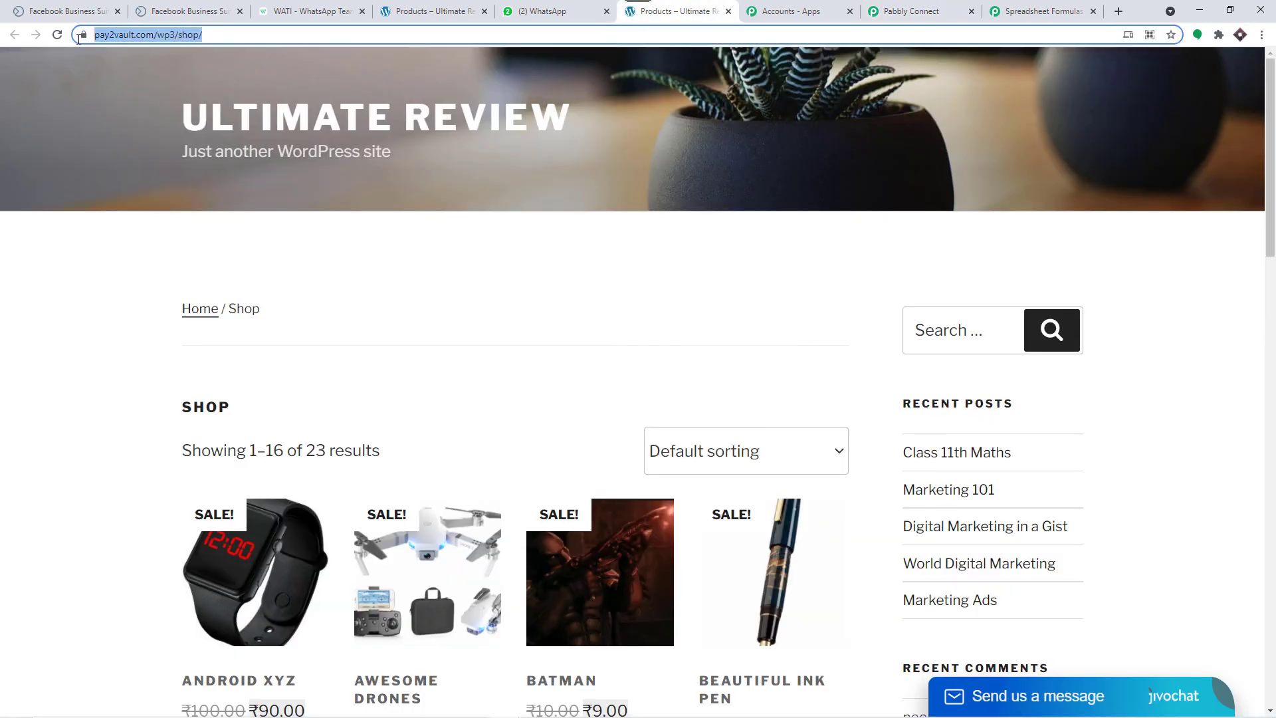
{"action": "right_click", "coordinate": [157, 34]}
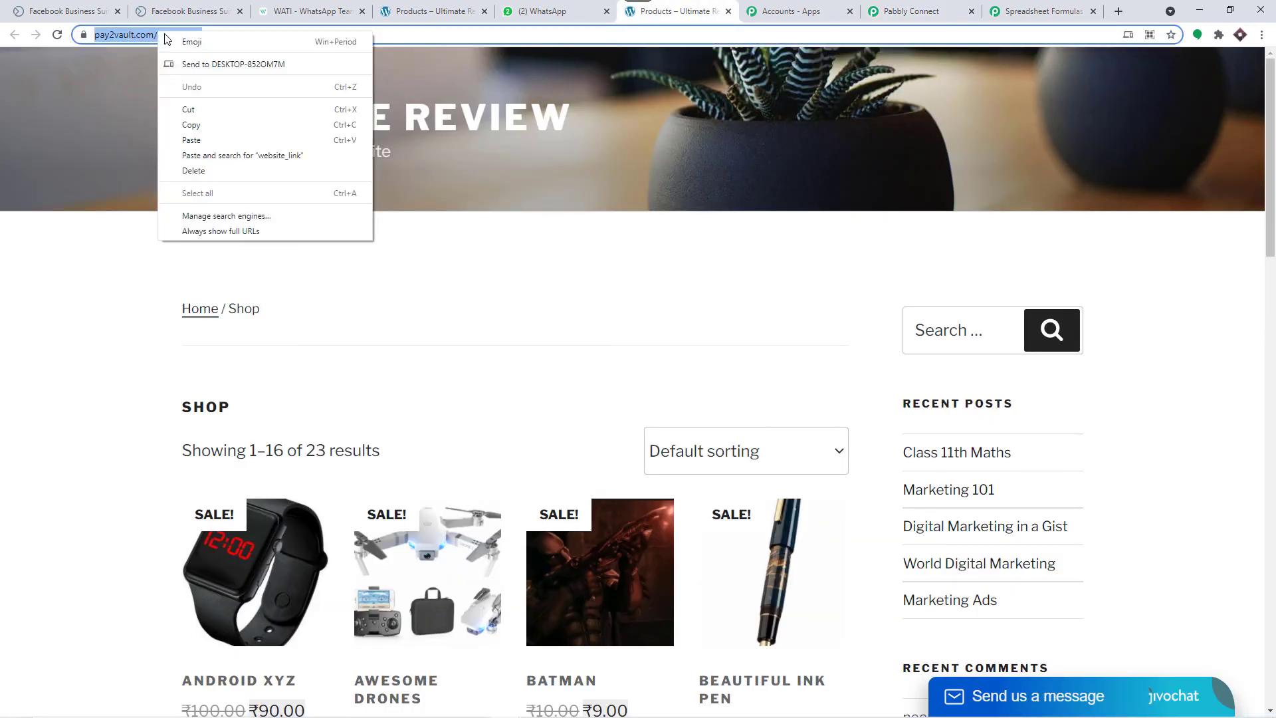
{"action": "left_click", "coordinate": [203, 126]}
{"action": "left_click", "coordinate": [914, 12]}
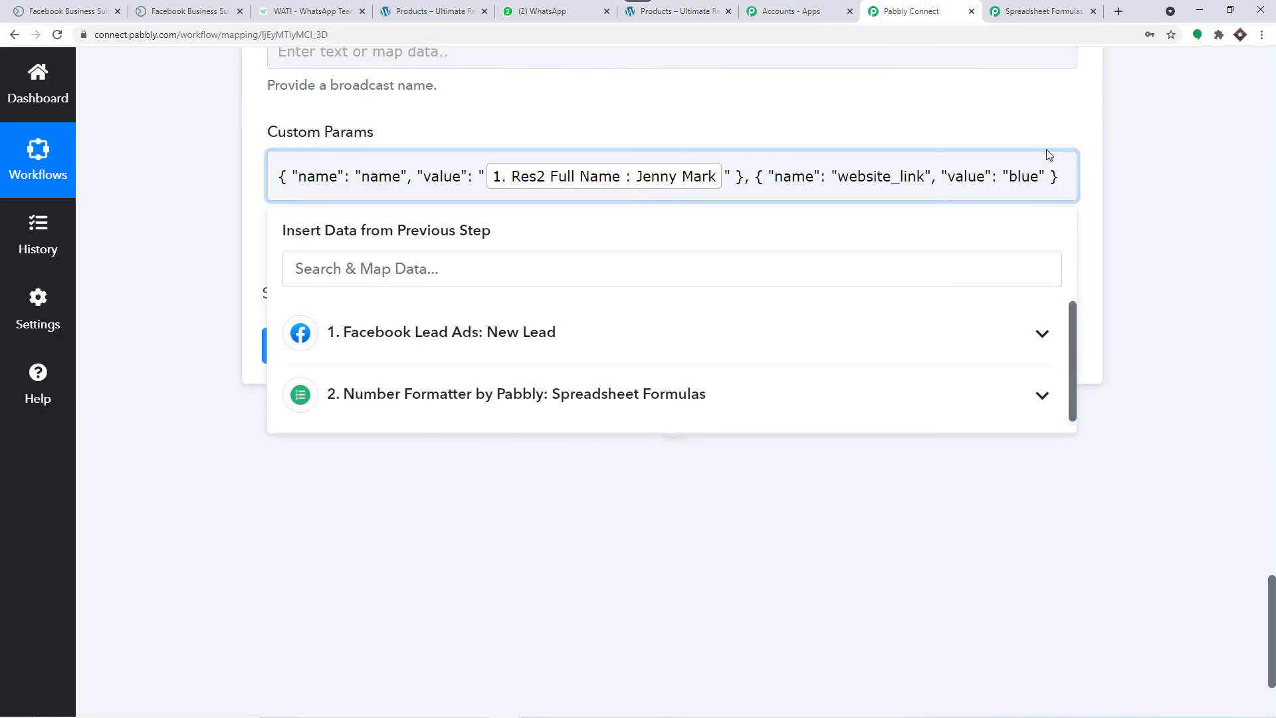
{"action": "left_click_drag", "start_coordinate": [1039, 177], "coordinate": [1011, 170]}
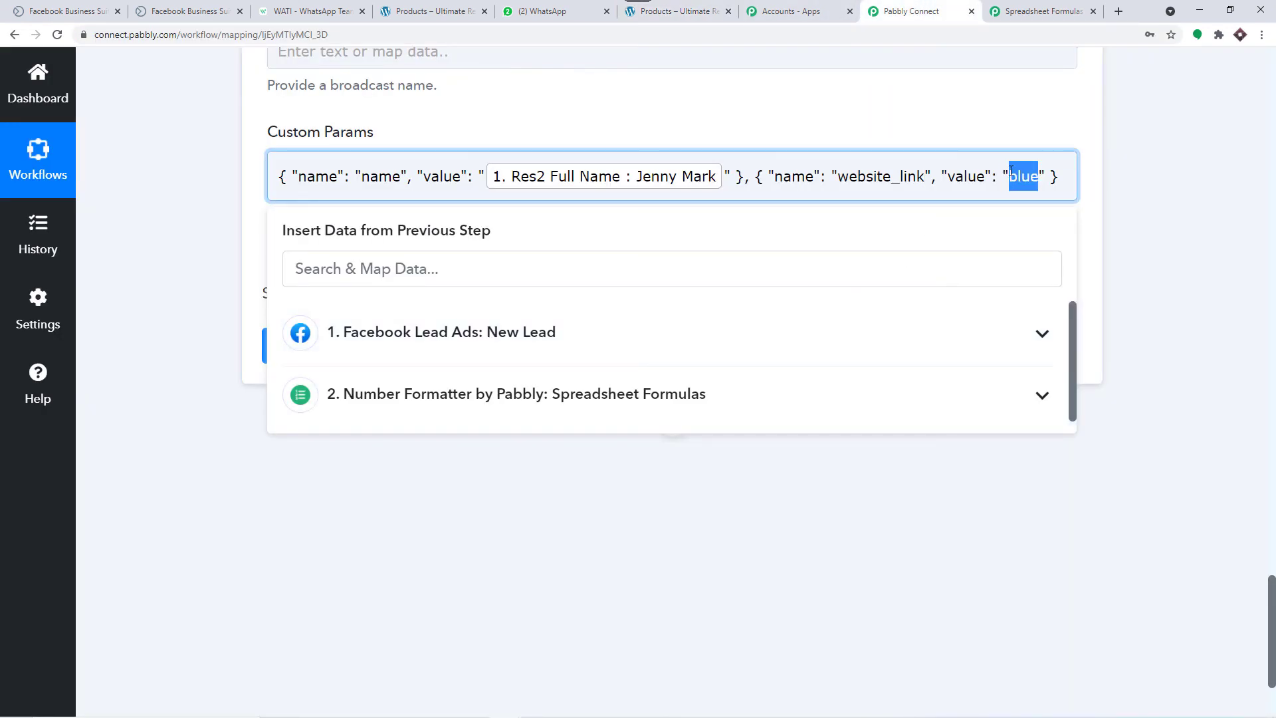
{"action": "key", "text": "BackSpace"}
{"action": "key", "text": "ctrl+v"}
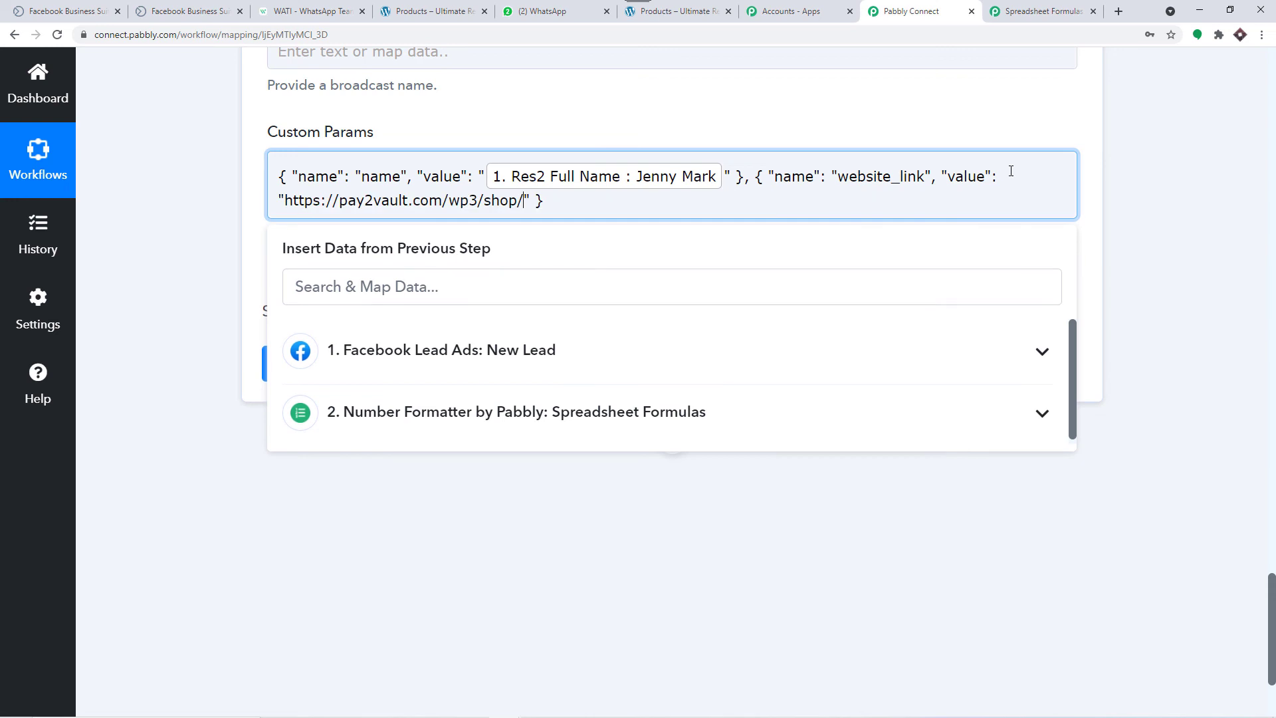
{"action": "left_click", "coordinate": [749, 113]}
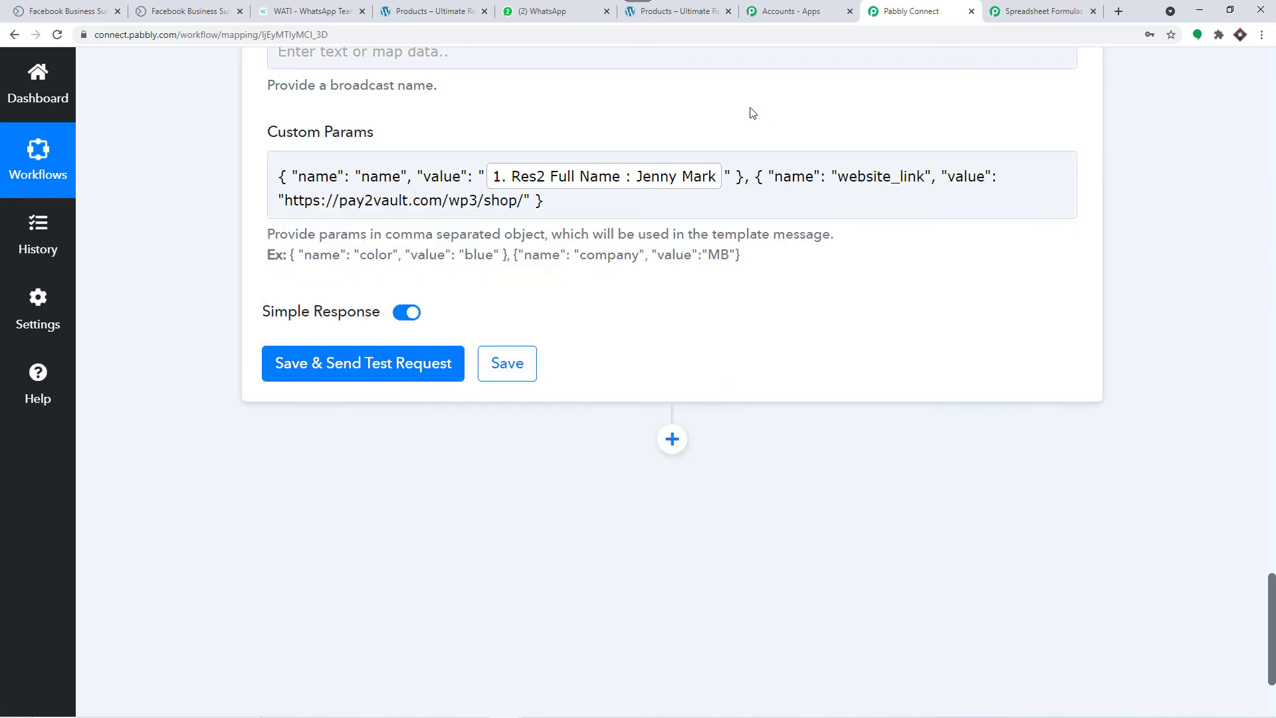
{"action": "scroll", "coordinate": [736, 154], "scroll_direction": "up", "scroll_amount": 2}
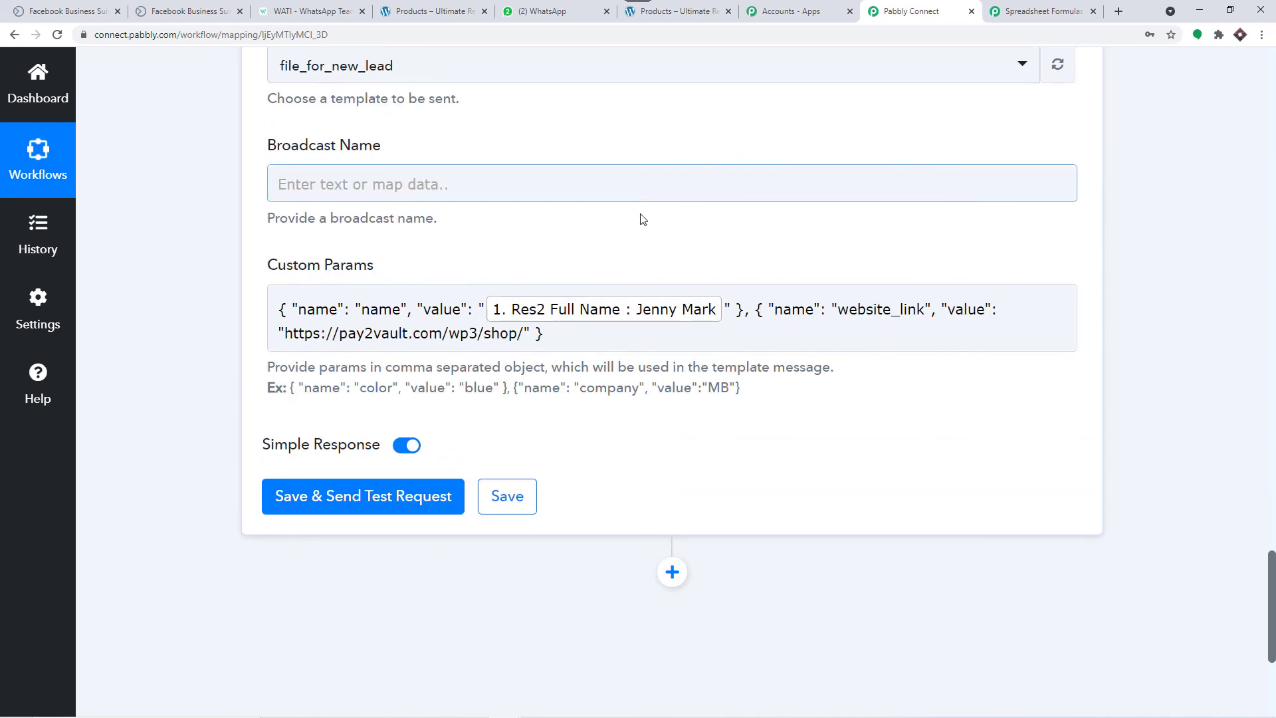
Step: Cycle through the browser tabs to WATI and close the file_for_new_lead template preview
{"action": "left_click", "coordinate": [306, 8]}
{"action": "scroll", "coordinate": [412, 377], "scroll_direction": "up", "scroll_amount": 2}
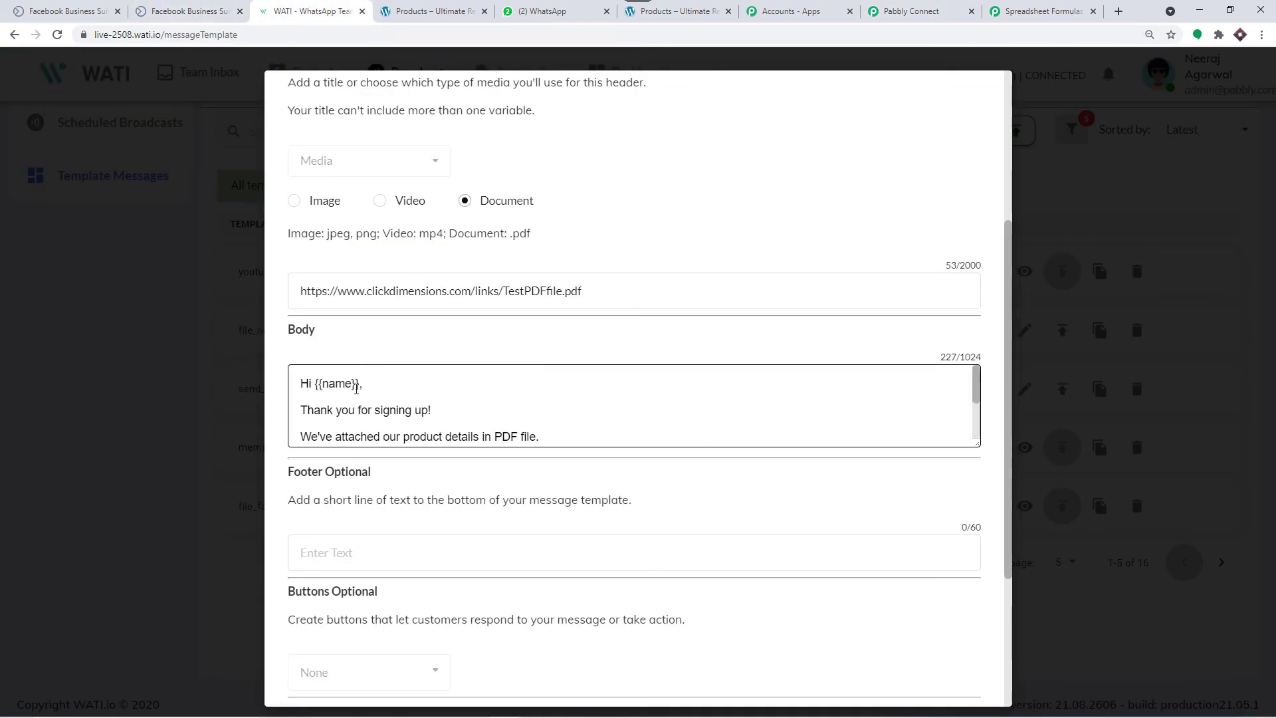
{"action": "scroll", "coordinate": [339, 408], "scroll_direction": "down", "scroll_amount": 3}
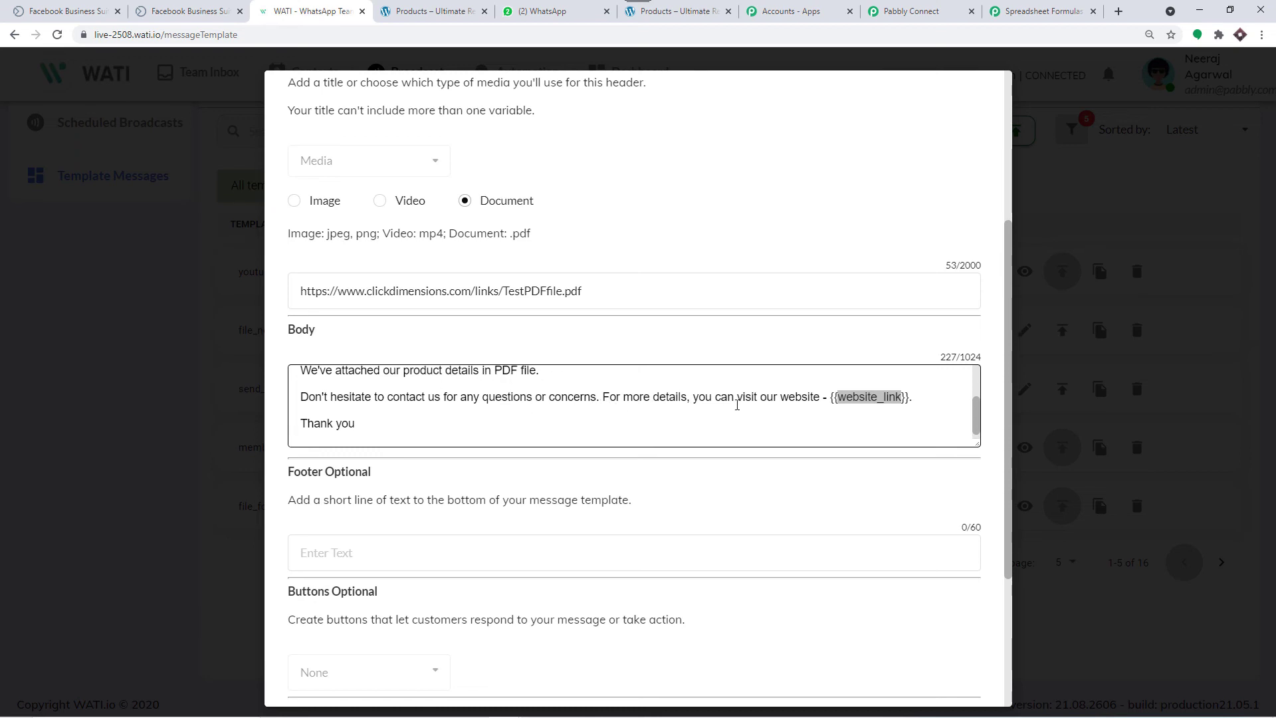
{"action": "left_click", "coordinate": [657, 12]}
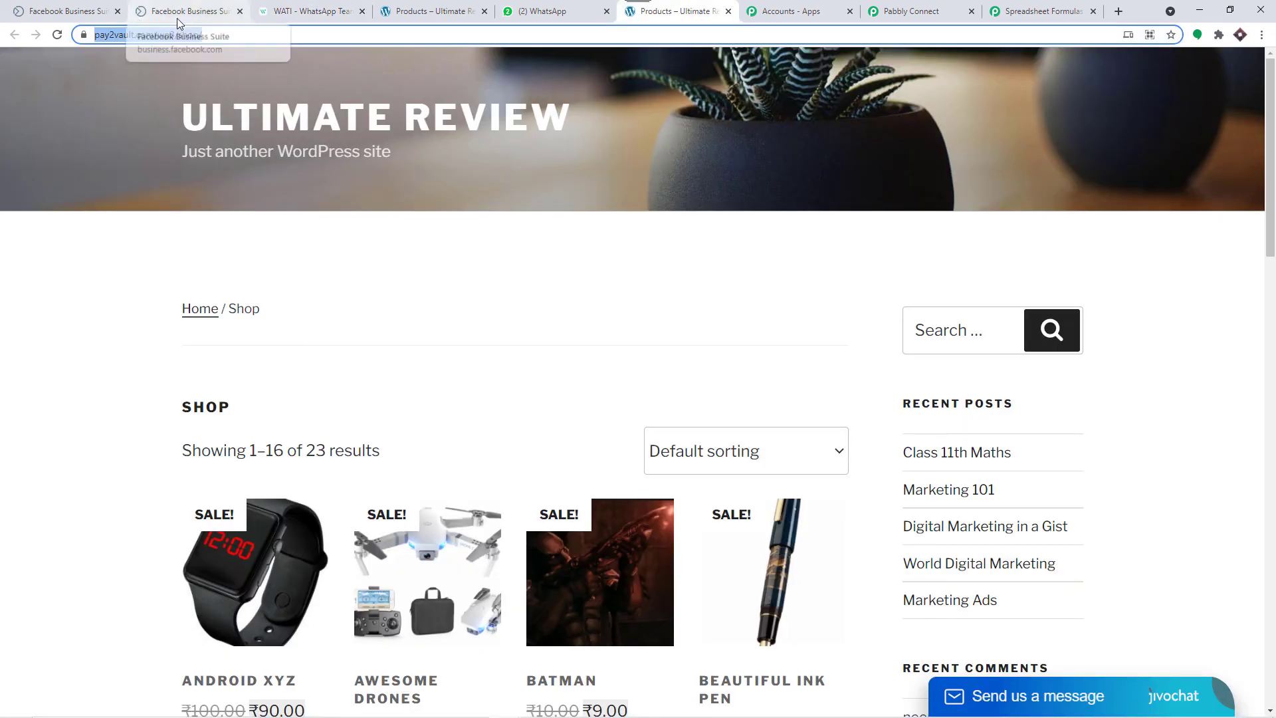
{"action": "left_click", "coordinate": [1043, 6]}
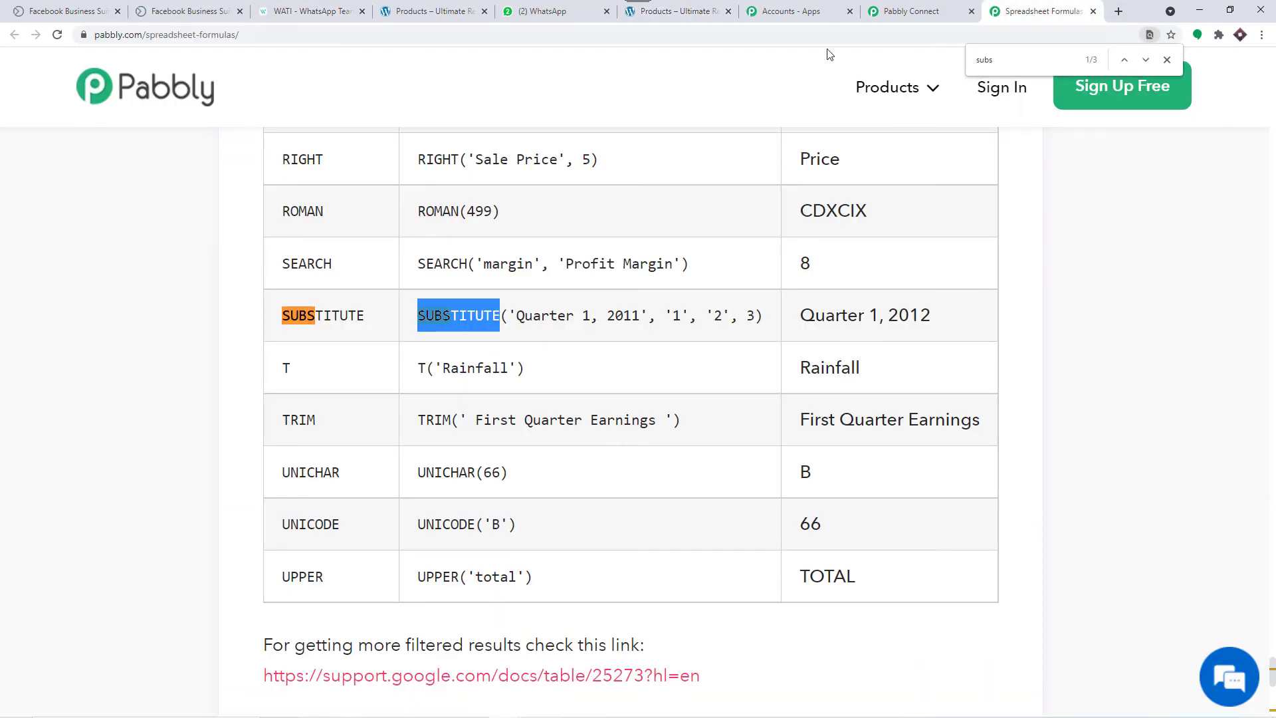
{"action": "left_click", "coordinate": [872, 6]}
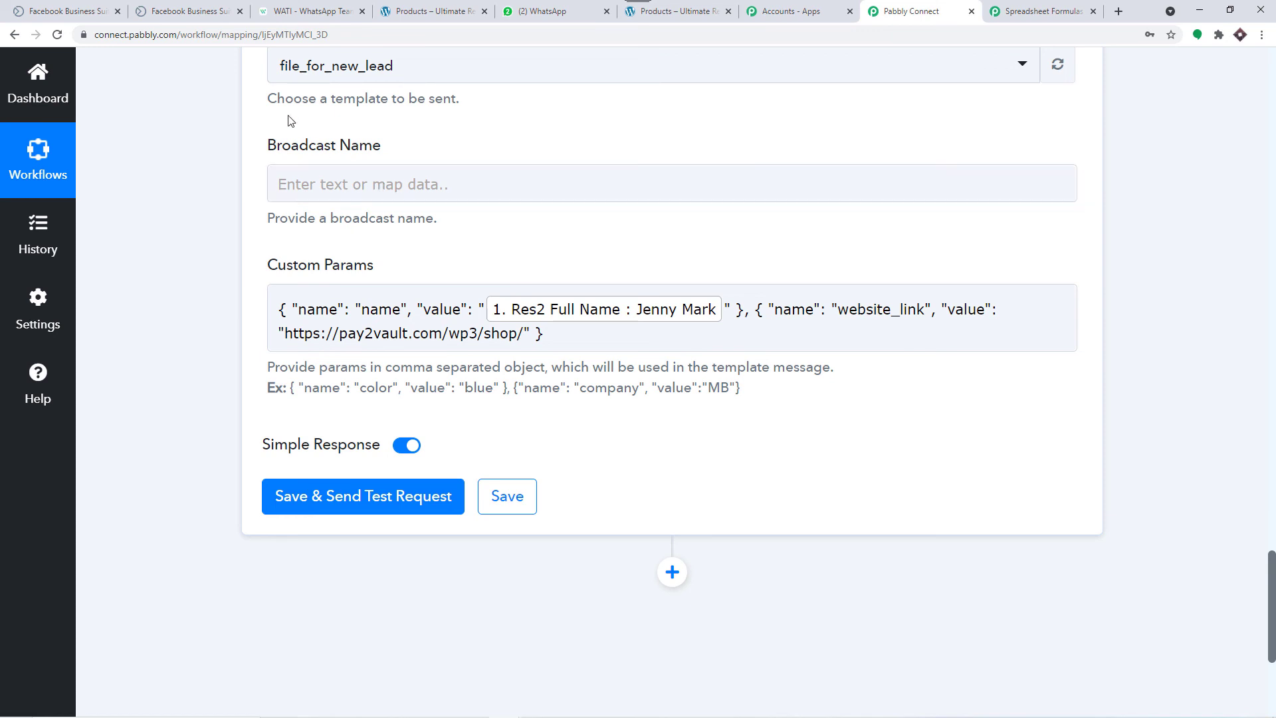
{"action": "left_click", "coordinate": [310, 12]}
{"action": "left_click", "coordinate": [1060, 143]}
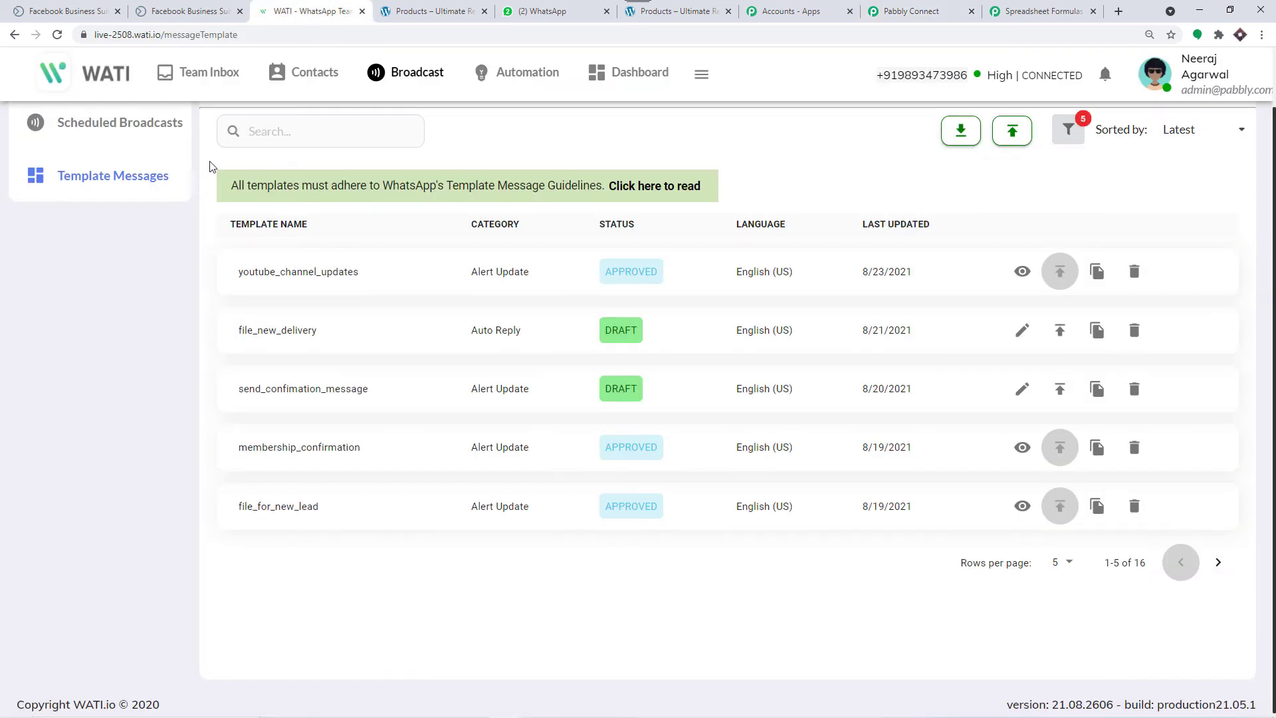
Step: Review the Lead Form broadcast's delivery statistics and template in WATI Broadcast History
{"action": "scroll", "coordinate": [170, 176], "scroll_direction": "up", "scroll_amount": 2}
{"action": "left_click", "coordinate": [125, 148]}
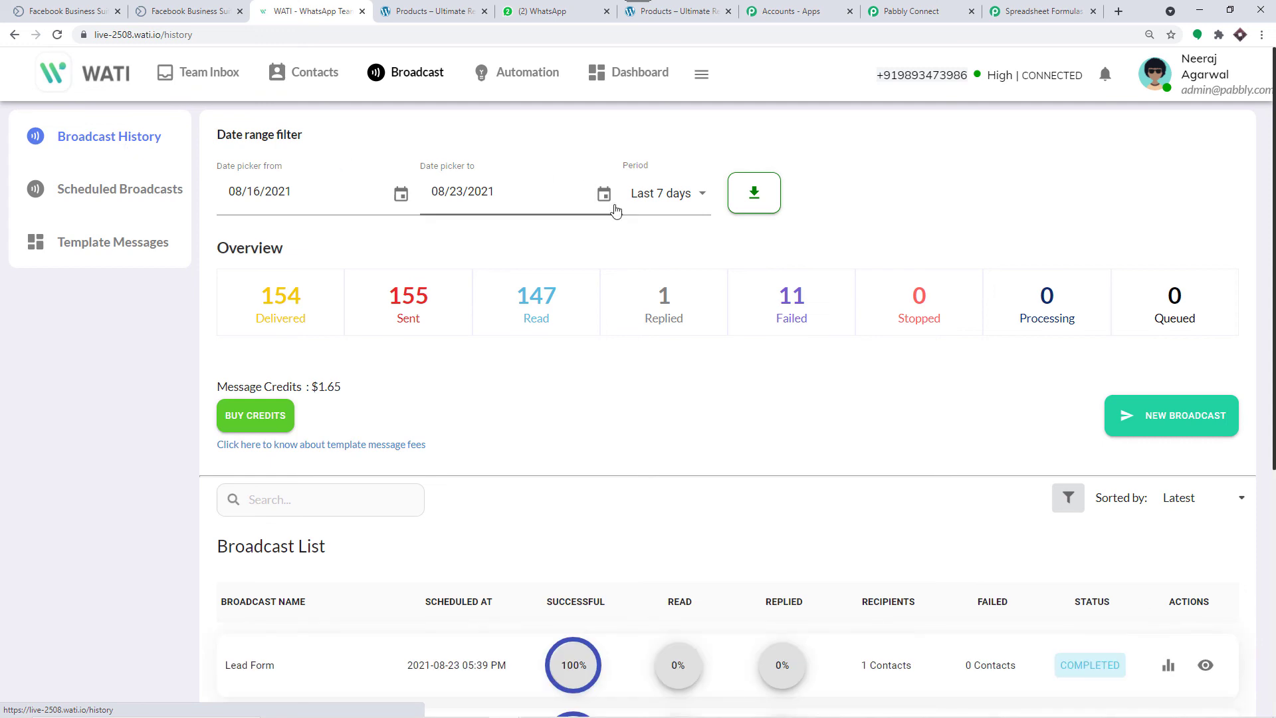
{"action": "scroll", "coordinate": [626, 219], "scroll_direction": "down", "scroll_amount": 6}
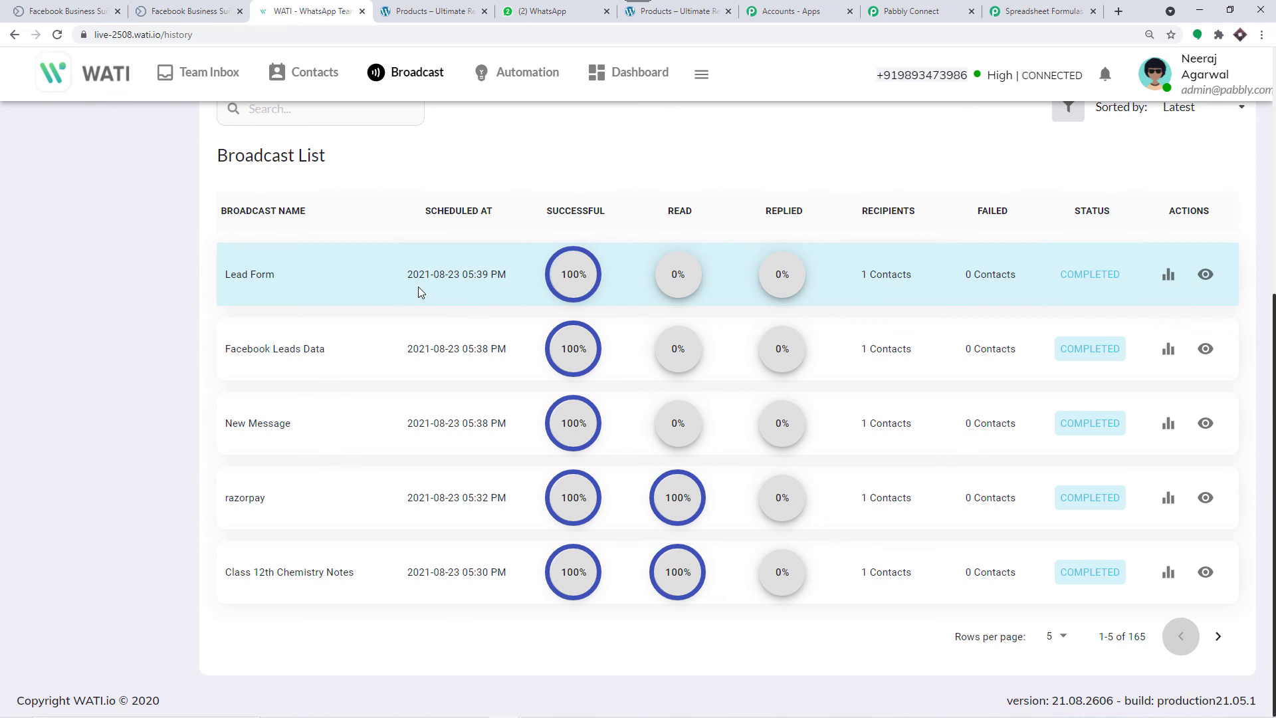
{"action": "left_click", "coordinate": [1168, 274]}
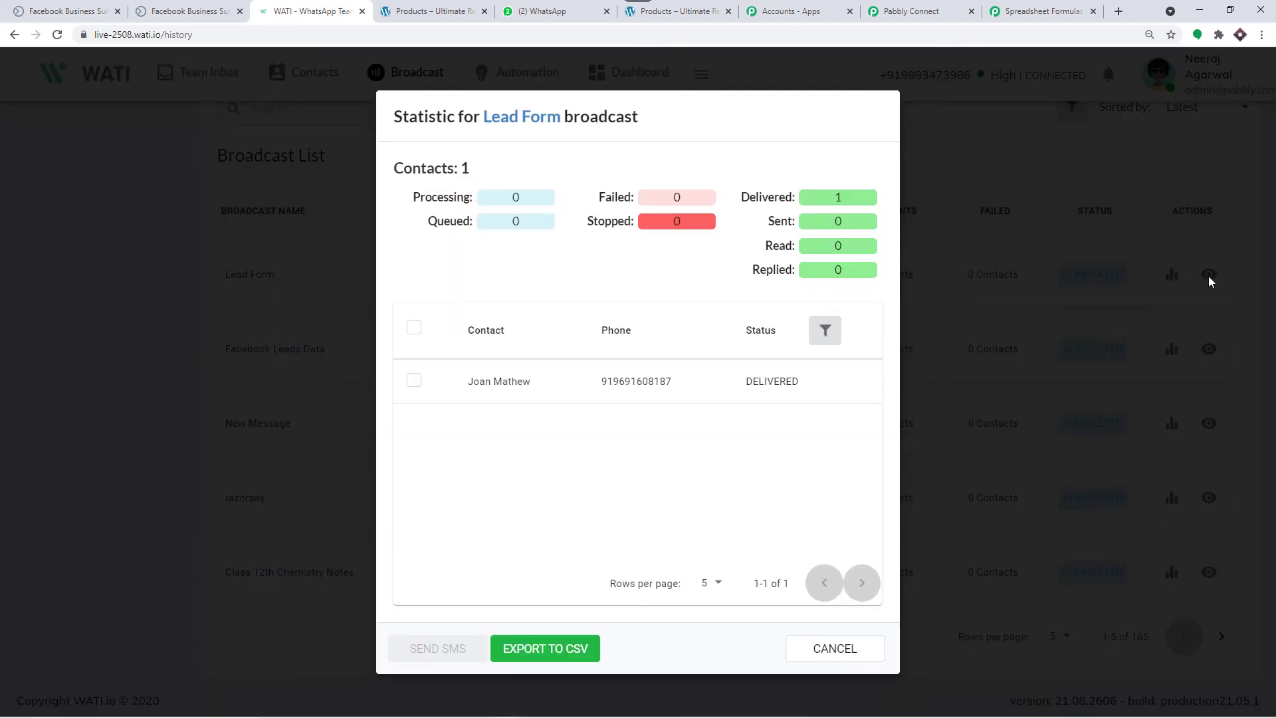
{"action": "left_click", "coordinate": [854, 640]}
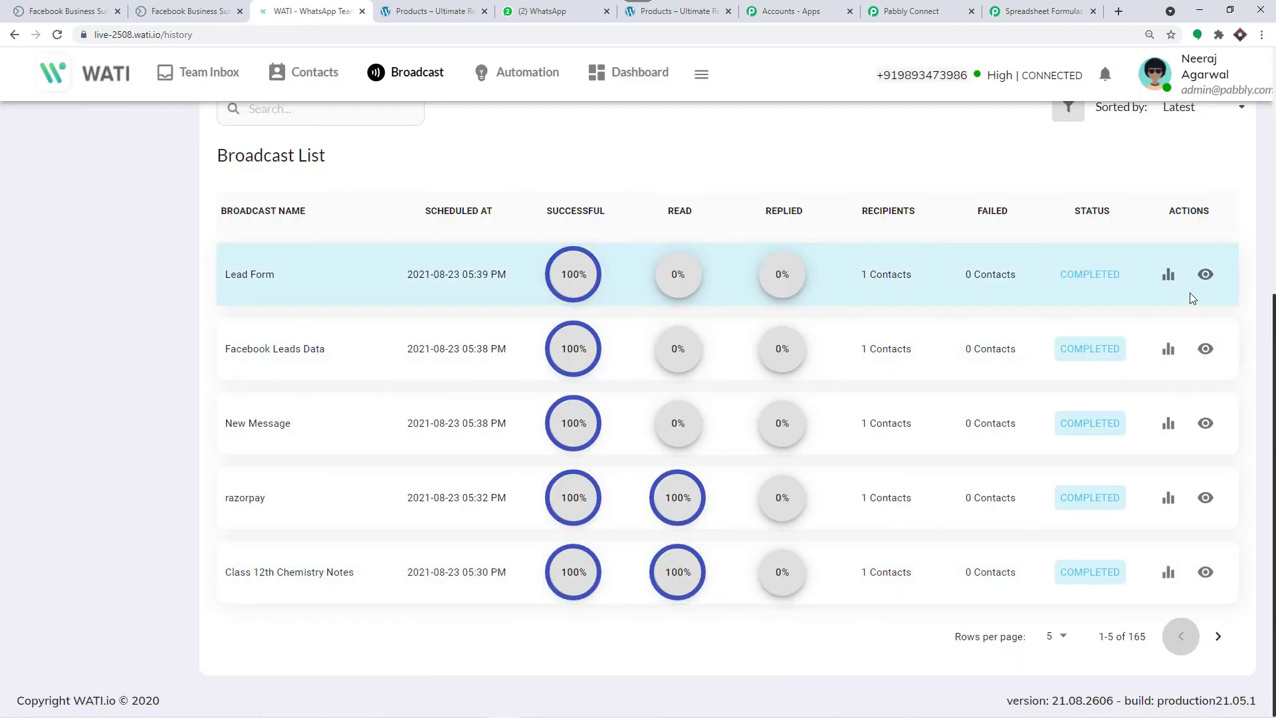
{"action": "left_click", "coordinate": [1204, 275]}
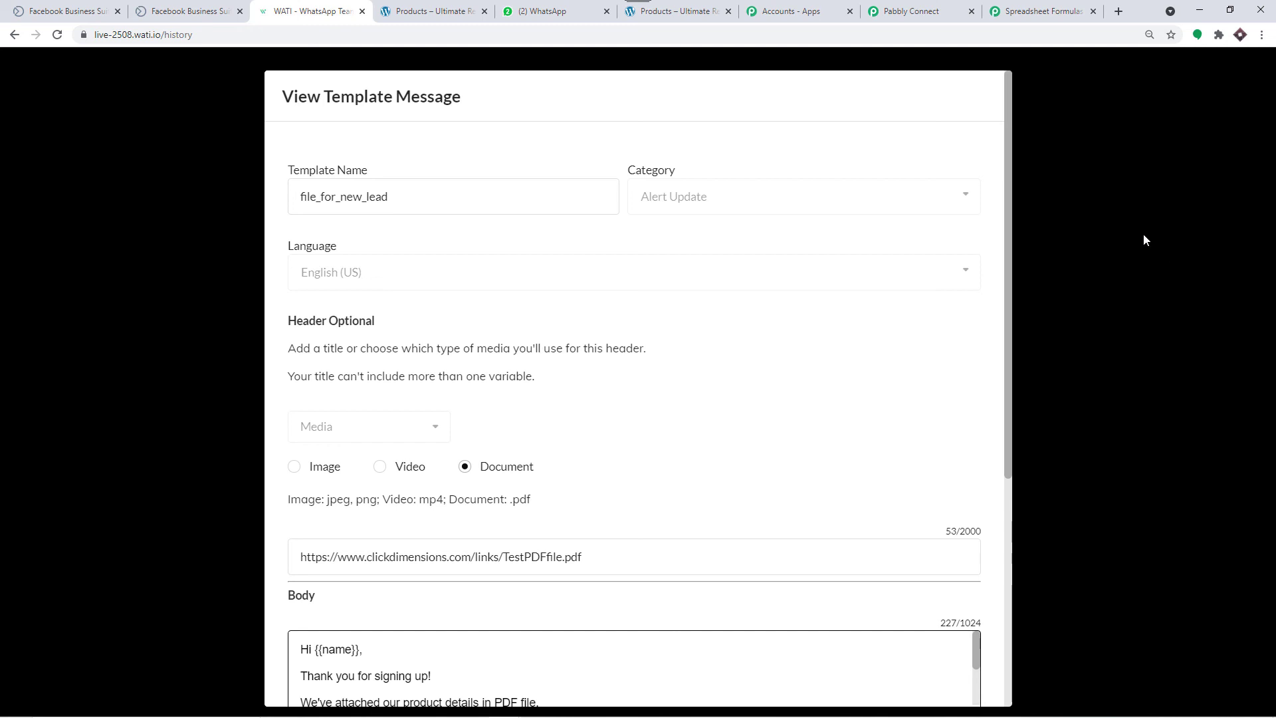
{"action": "left_click", "coordinate": [1144, 237]}
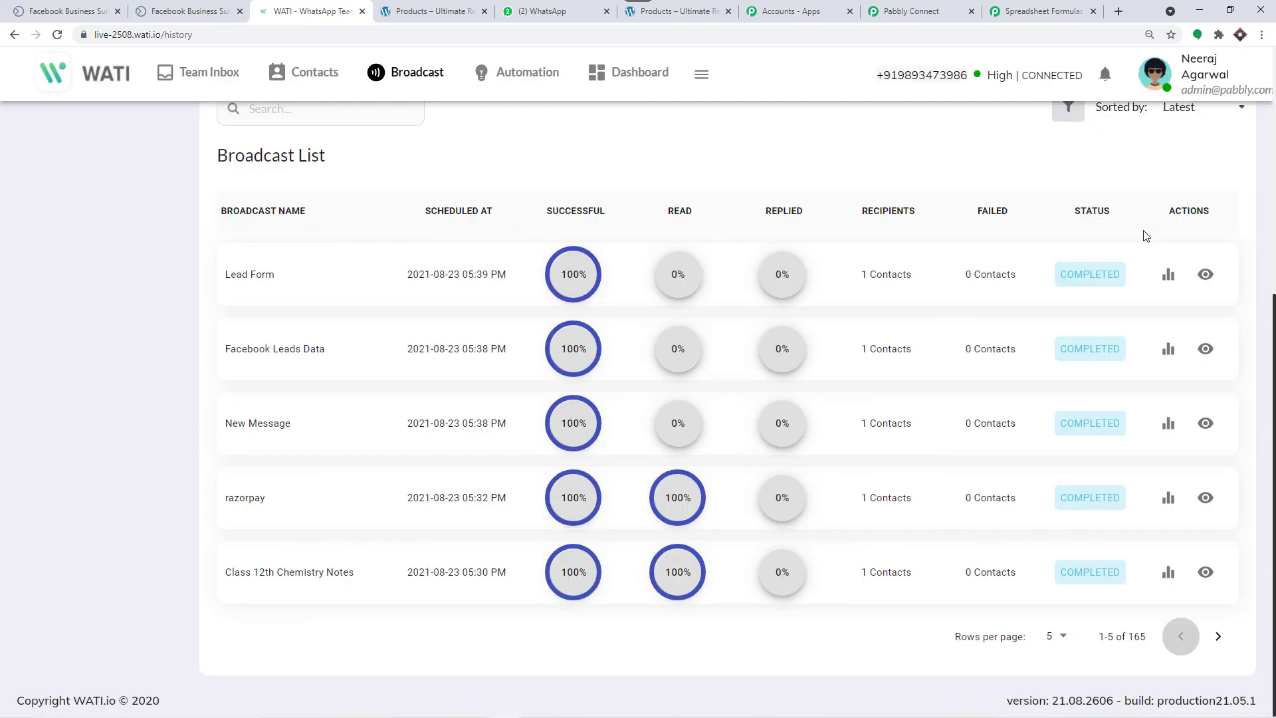
{"action": "left_click", "coordinate": [910, 11]}
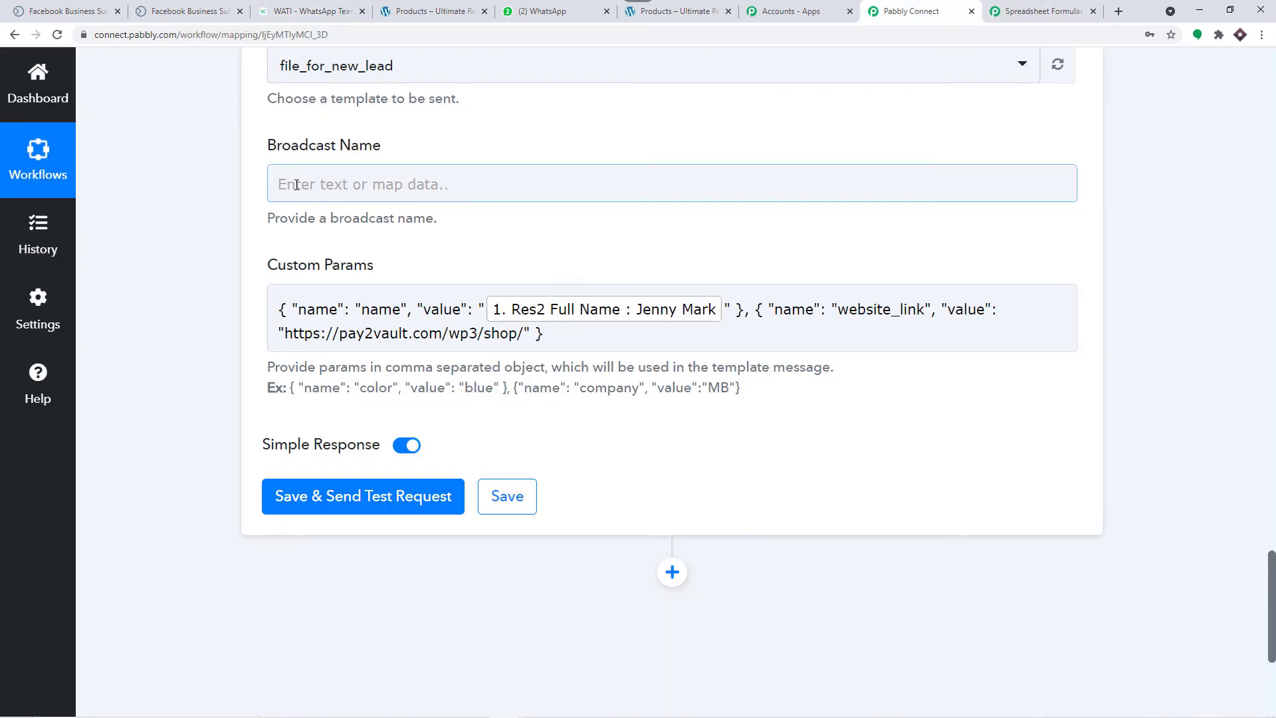
Step: Enter 'Facebook New Leads Data' as the WATI step's Broadcast Name
{"action": "left_click", "coordinate": [289, 183]}
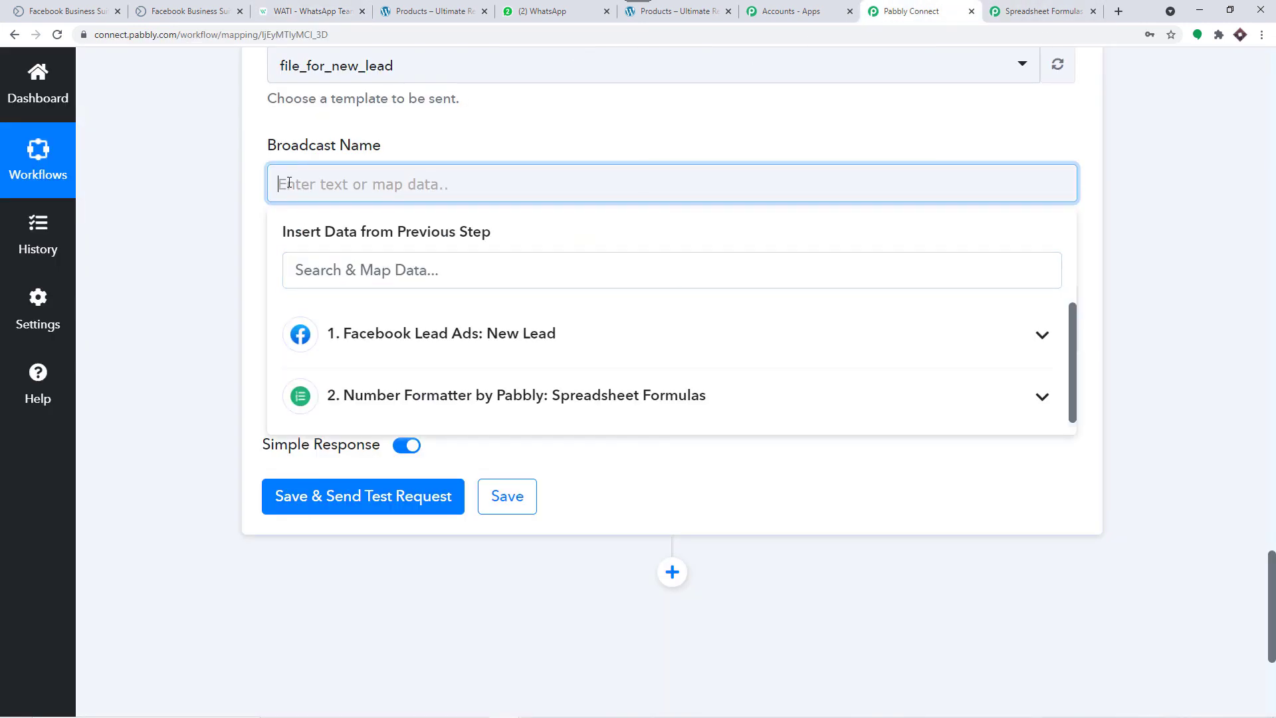
{"action": "type", "text": "Face"}
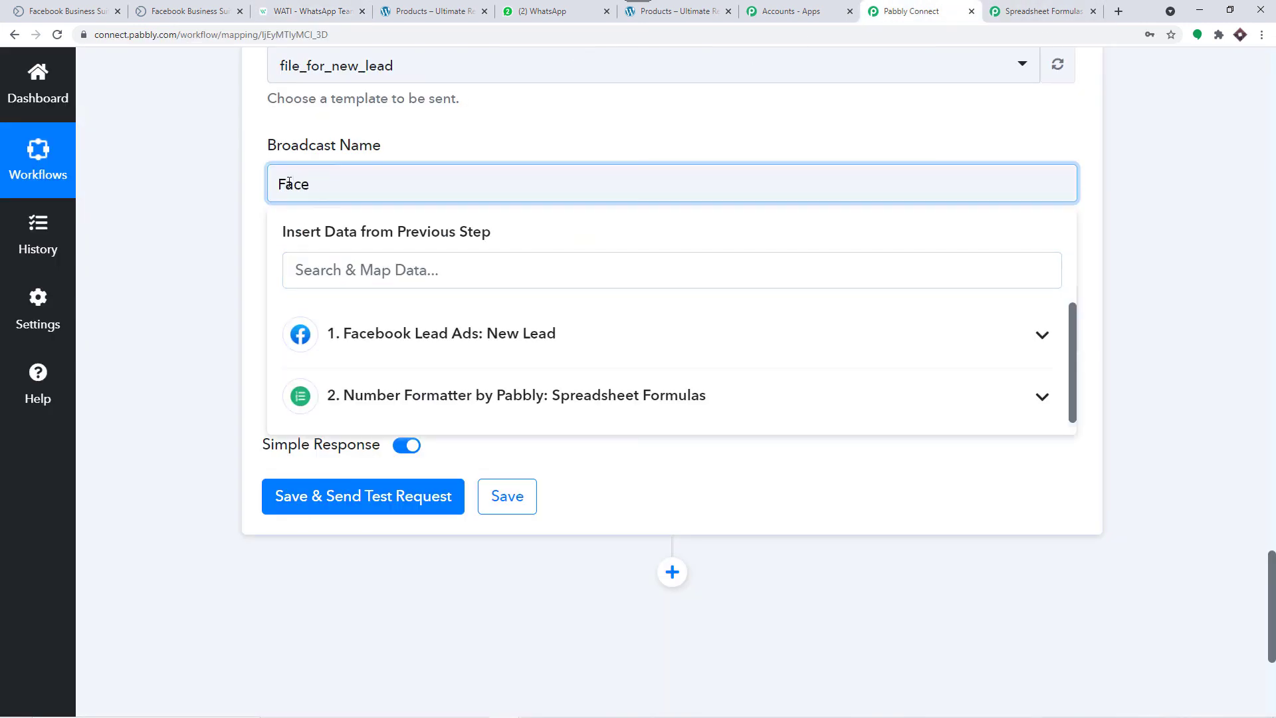
{"action": "type", "text": "book New Leads Data"}
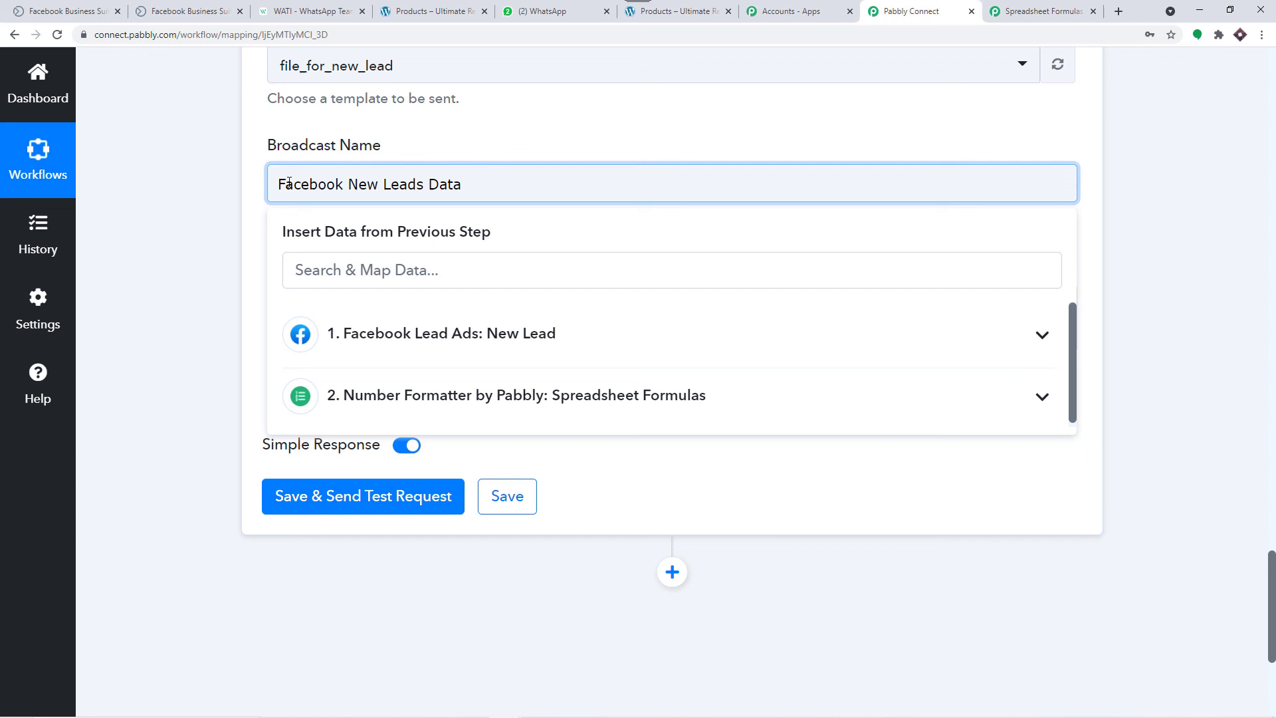
{"action": "left_click", "coordinate": [454, 133]}
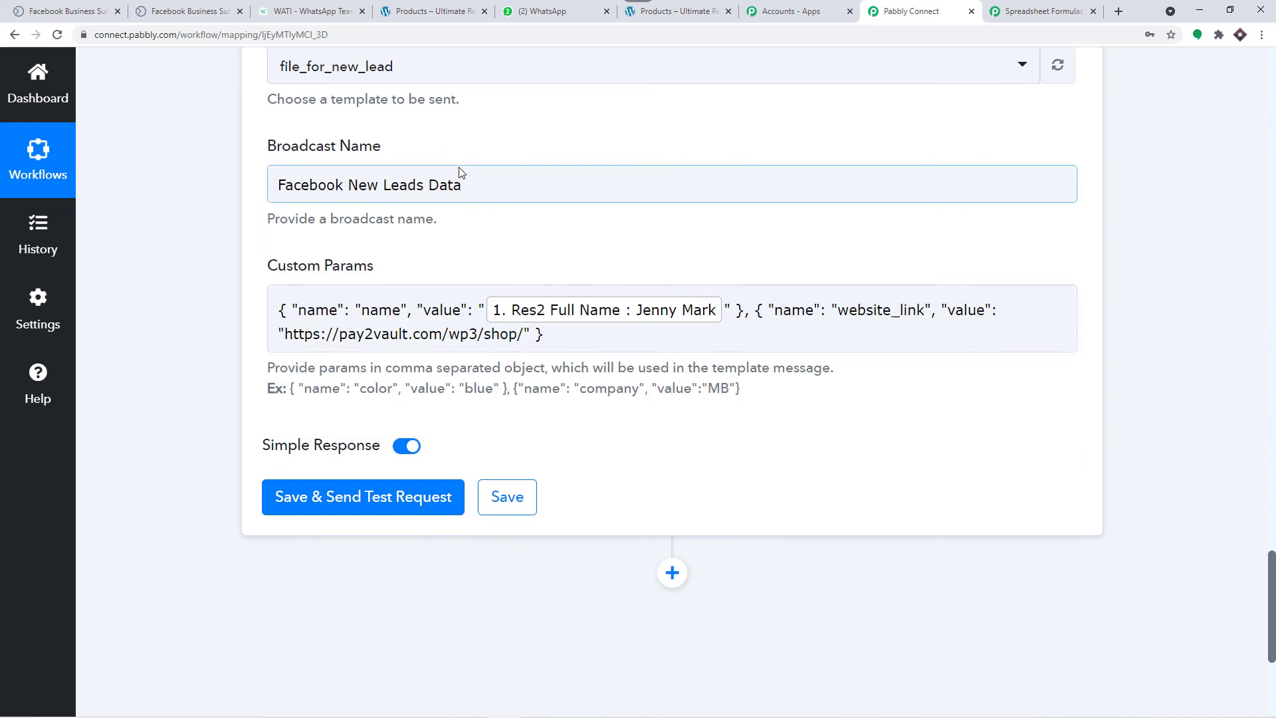
{"action": "scroll", "coordinate": [458, 167], "scroll_direction": "up", "scroll_amount": 3}
{"action": "scroll", "coordinate": [458, 166], "scroll_direction": "down", "scroll_amount": 5}
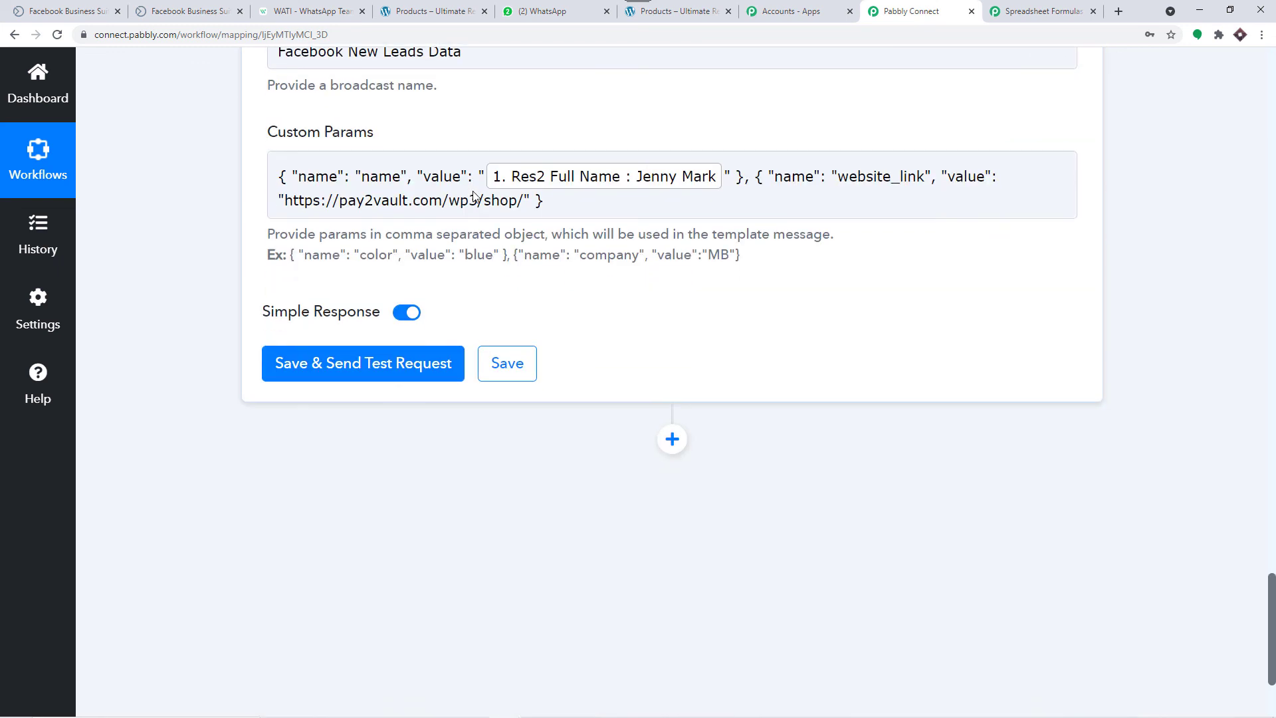
Step: Save the WATI step and send a test request for the file_for_new_lead message
{"action": "left_click", "coordinate": [361, 364]}
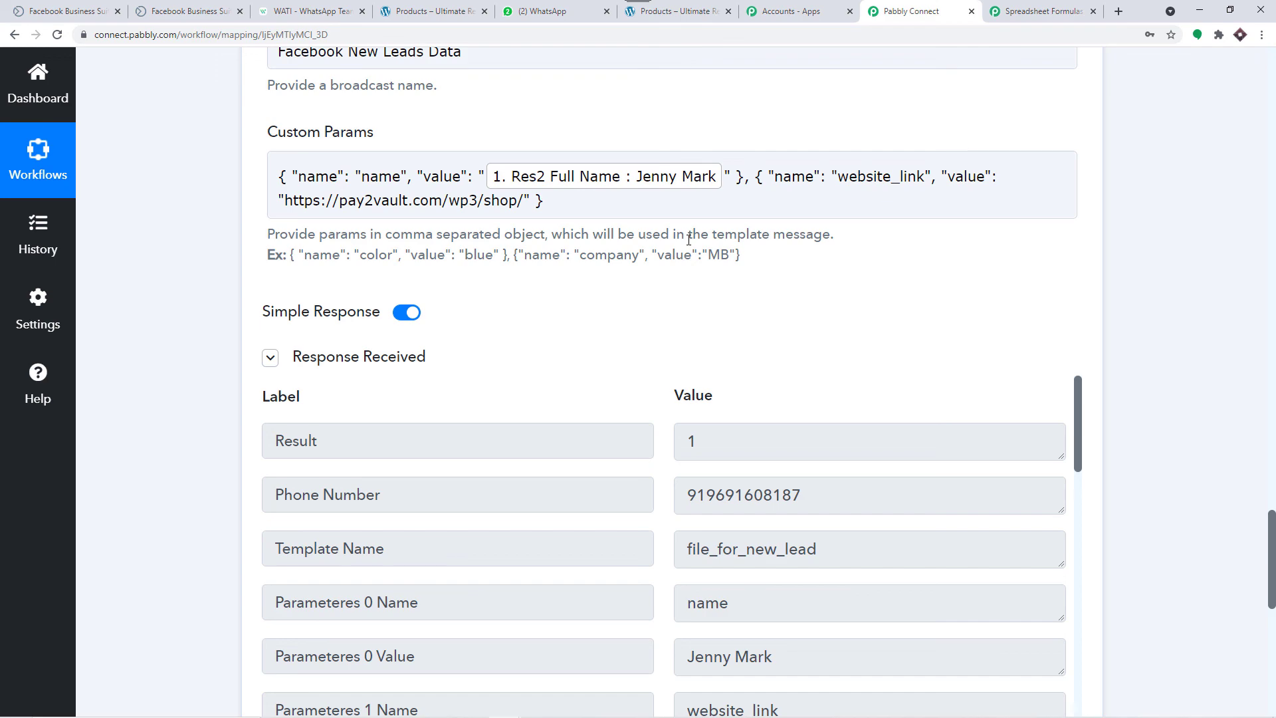
Step: Collapse the WATI Send Template Message, Number Formatter and Facebook Lead Ads New Lead cards
{"action": "scroll", "coordinate": [689, 239], "scroll_direction": "up", "scroll_amount": 9}
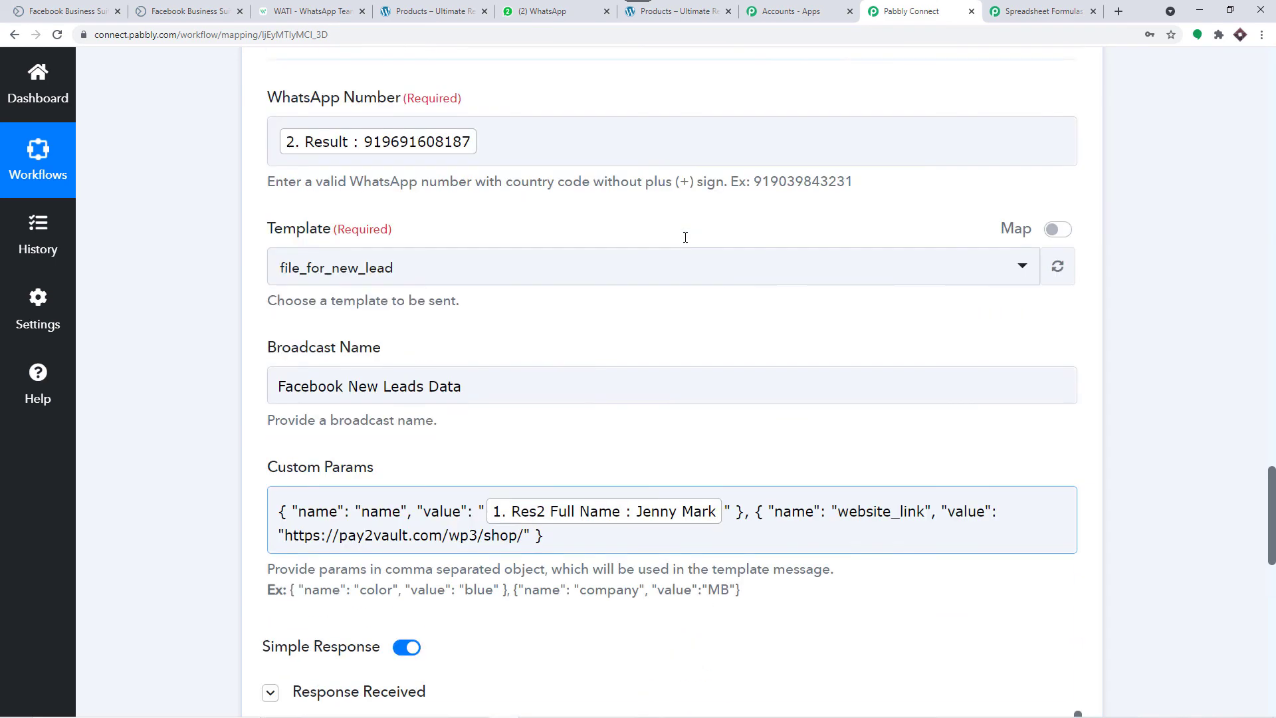
{"action": "scroll", "coordinate": [685, 243], "scroll_direction": "up", "scroll_amount": 4}
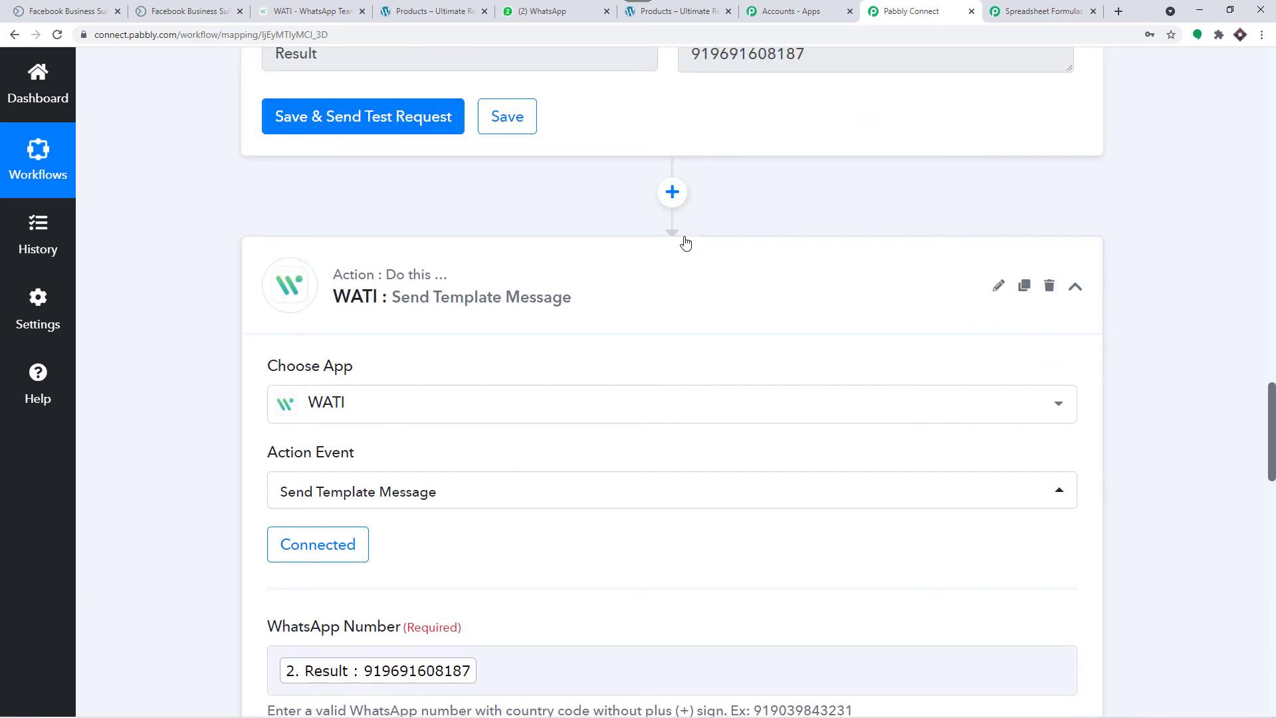
{"action": "left_click", "coordinate": [604, 256]}
{"action": "scroll", "coordinate": [604, 257], "scroll_direction": "up", "scroll_amount": 11}
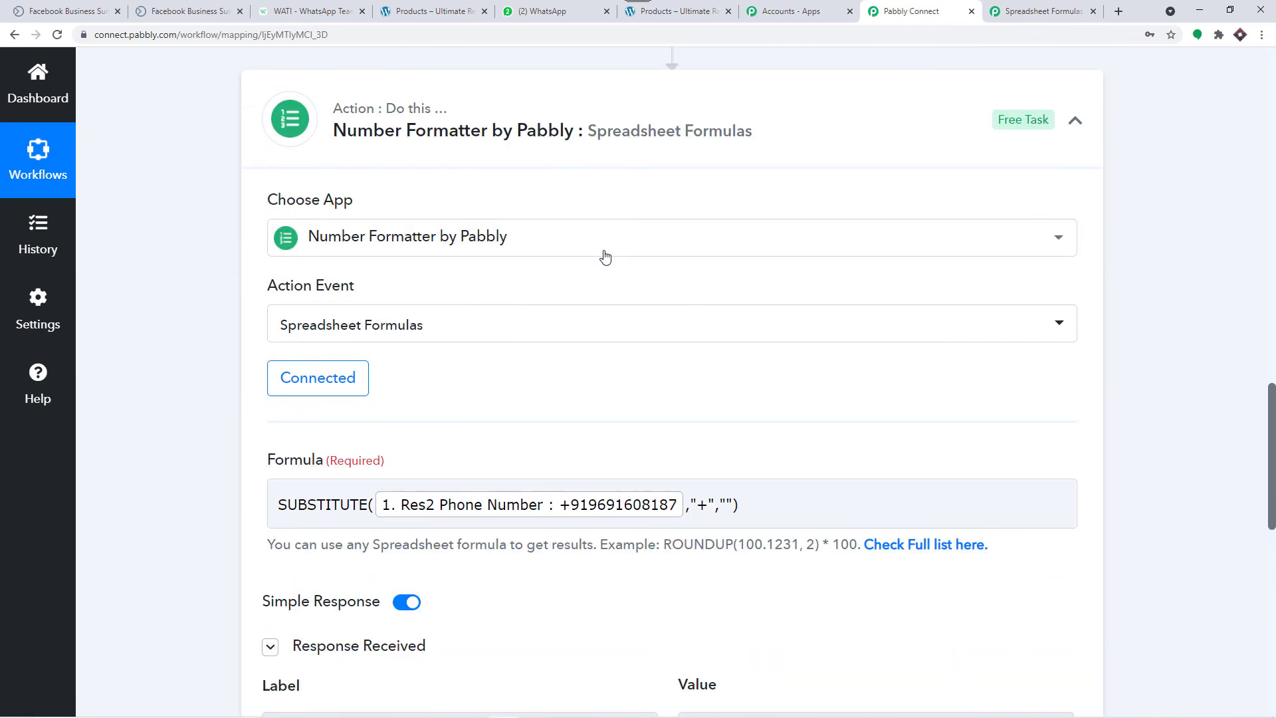
{"action": "left_click", "coordinate": [455, 367]}
{"action": "scroll", "coordinate": [558, 302], "scroll_direction": "up", "scroll_amount": 15}
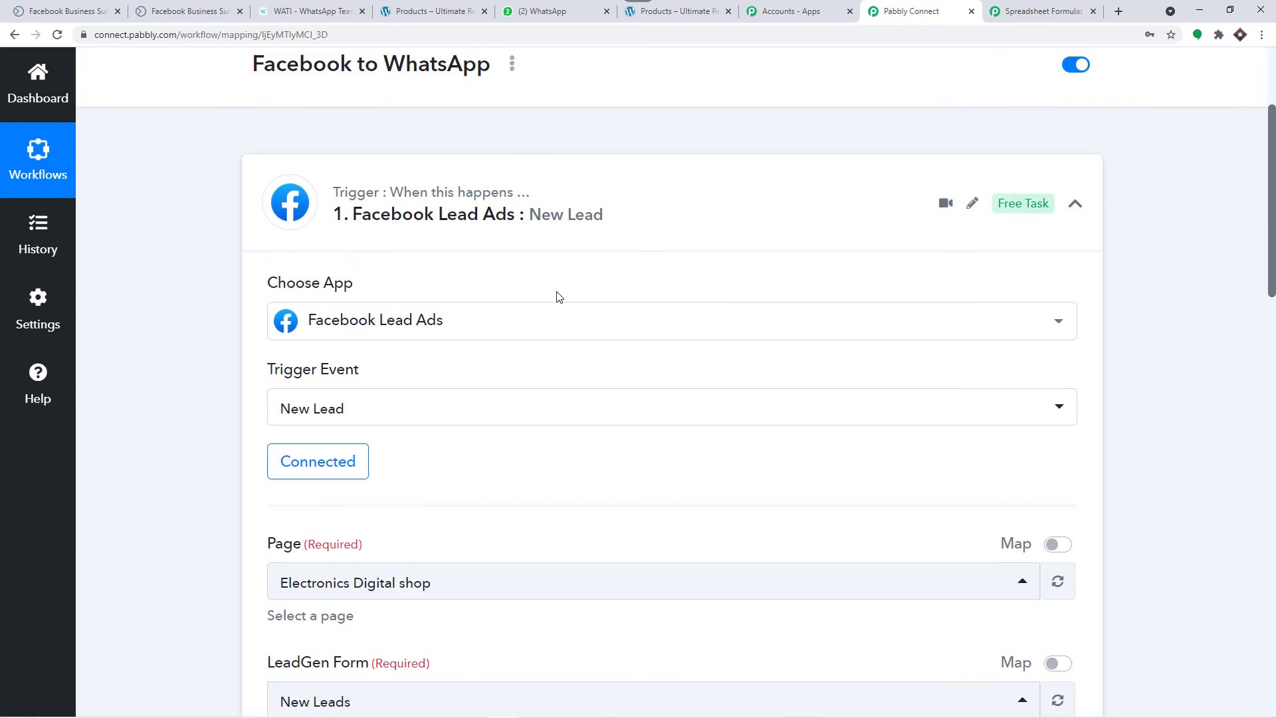
{"action": "left_click", "coordinate": [433, 279]}
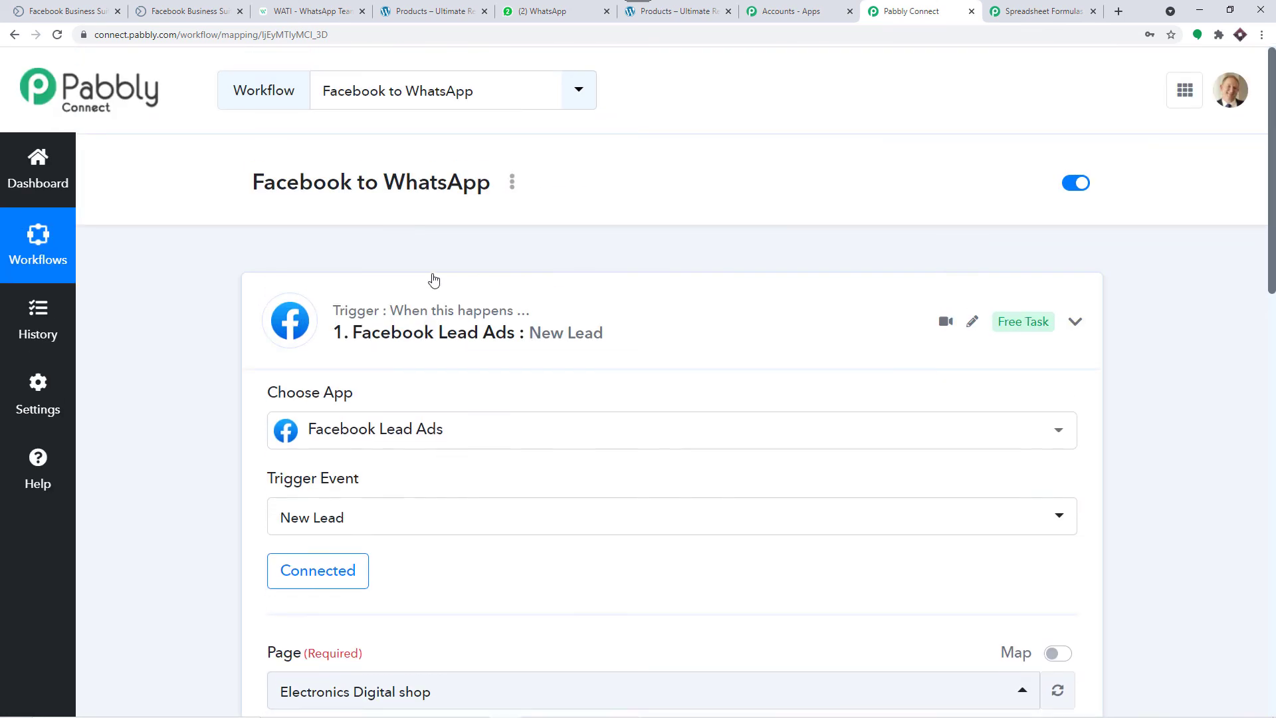
{"action": "scroll", "coordinate": [484, 237], "scroll_direction": "down", "scroll_amount": 3}
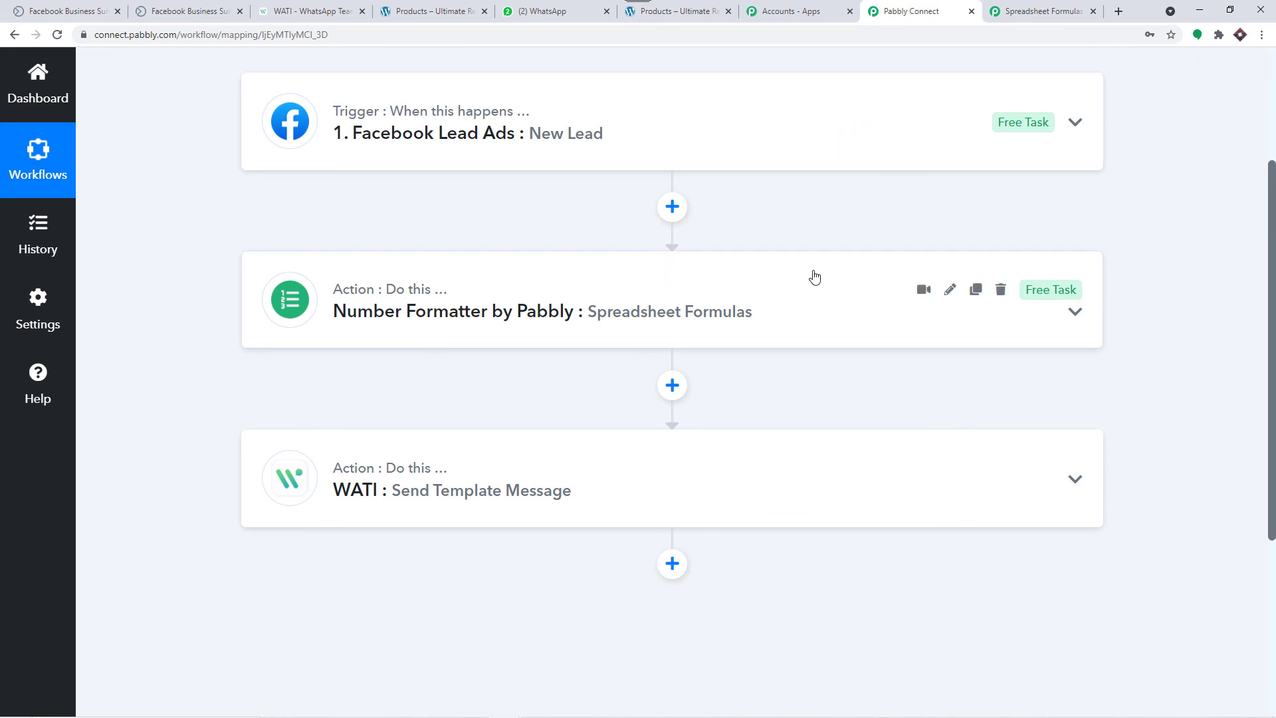
{"action": "scroll", "coordinate": [803, 273], "scroll_direction": "down", "scroll_amount": 4}
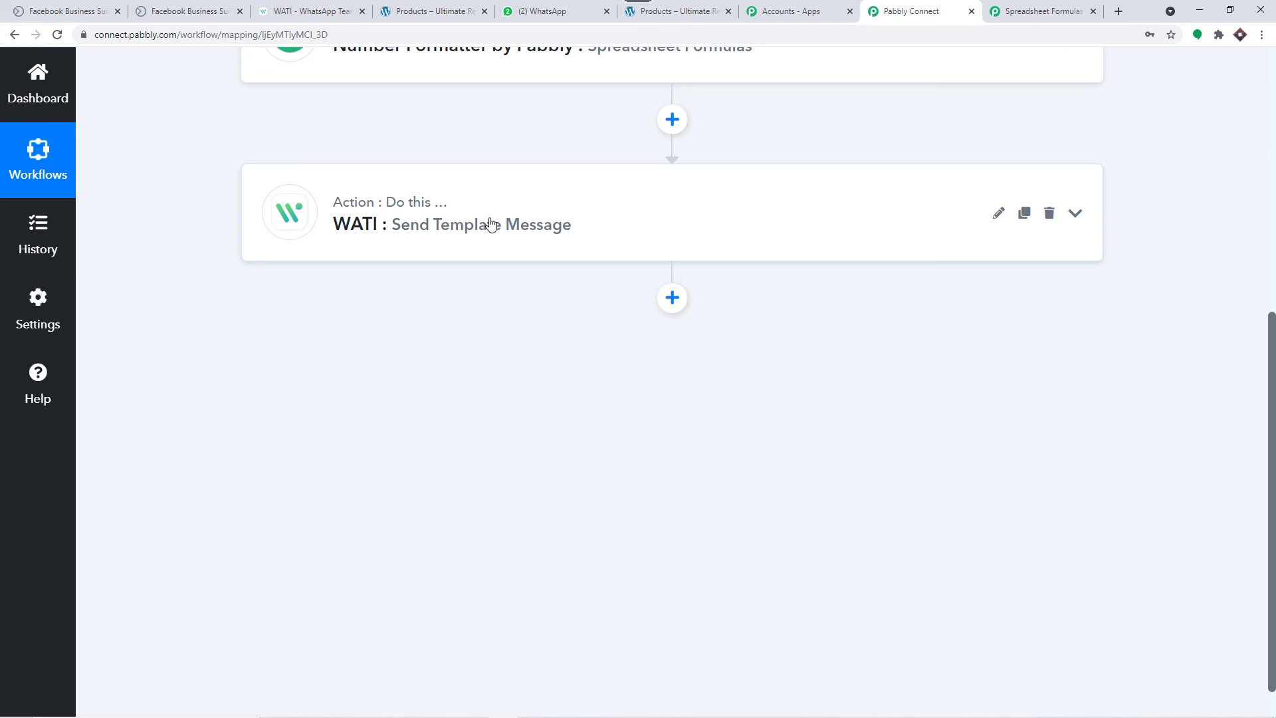
{"action": "scroll", "coordinate": [491, 225], "scroll_direction": "up", "scroll_amount": 5}
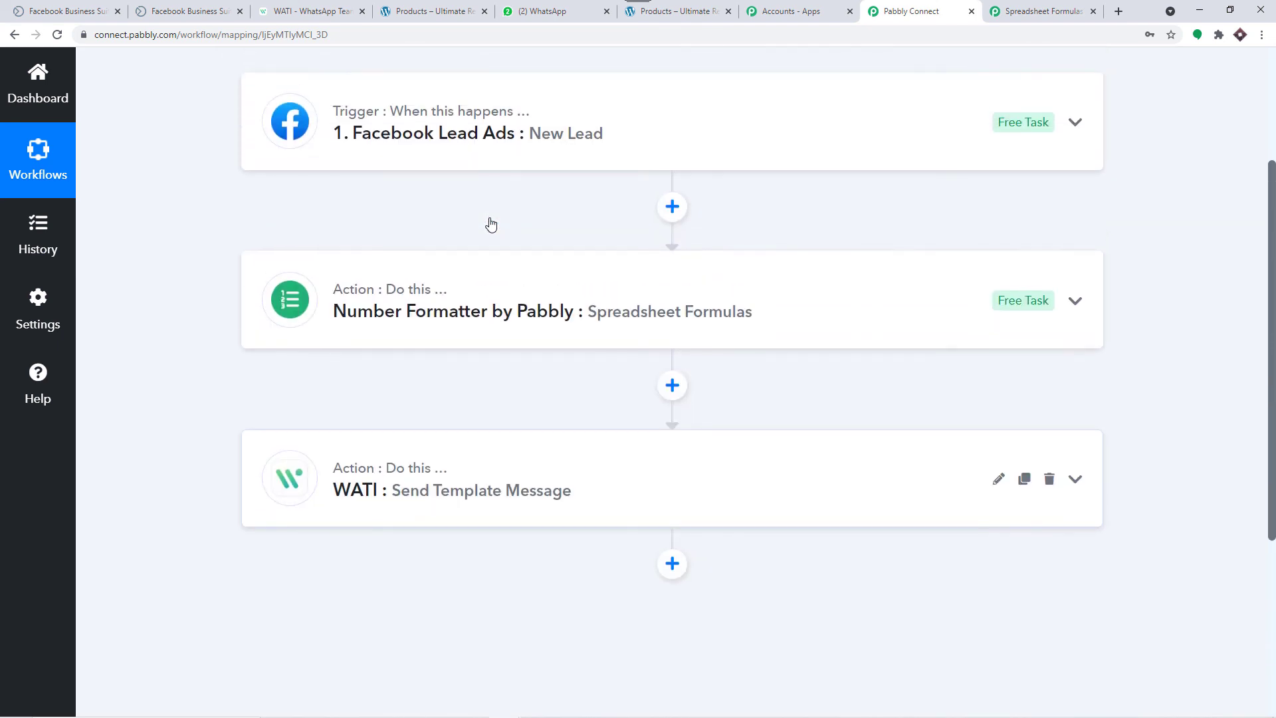